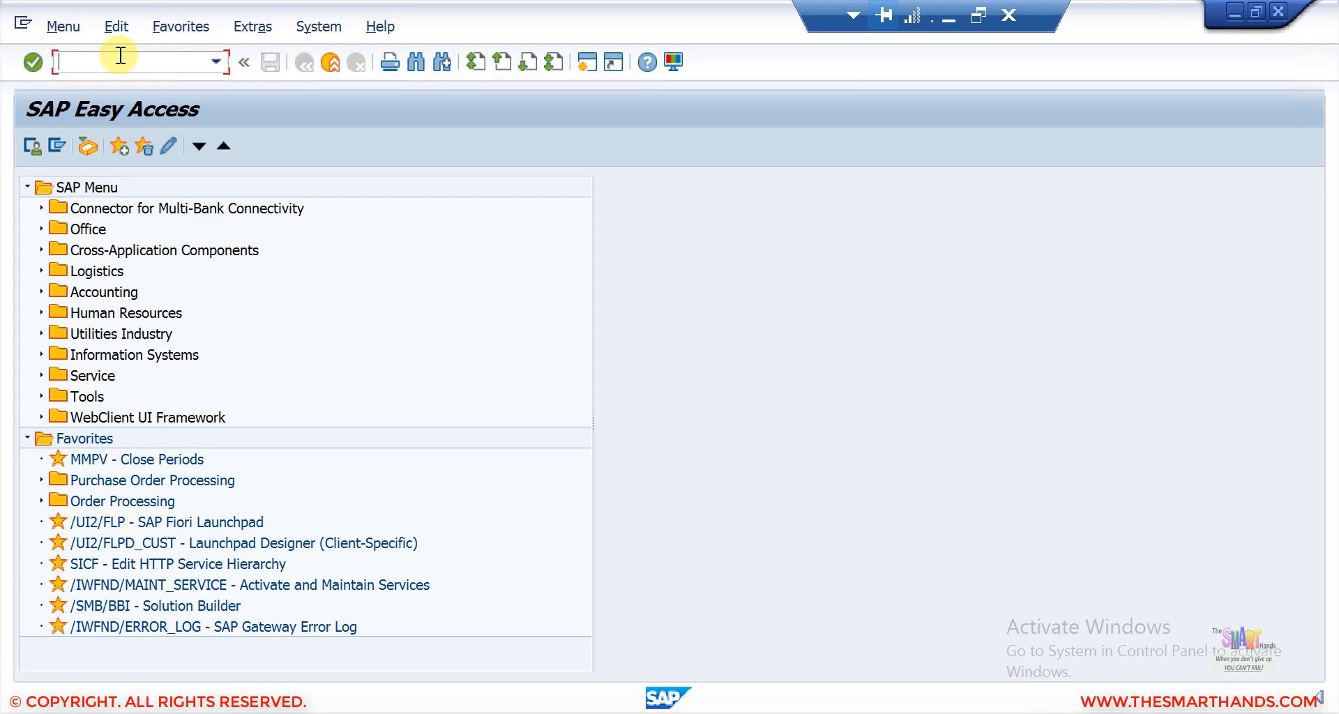
Run transaction SCAL and display the overview of factory calendars.
type("scal")
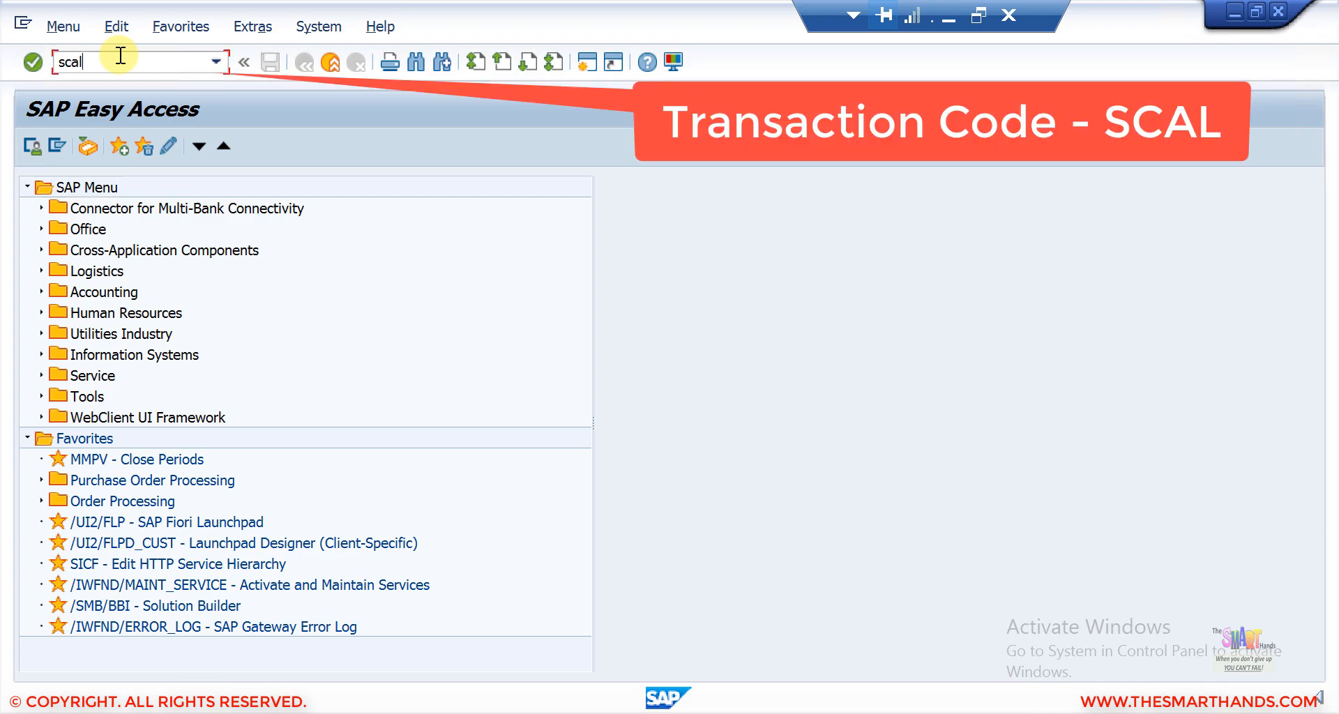
key("Return")
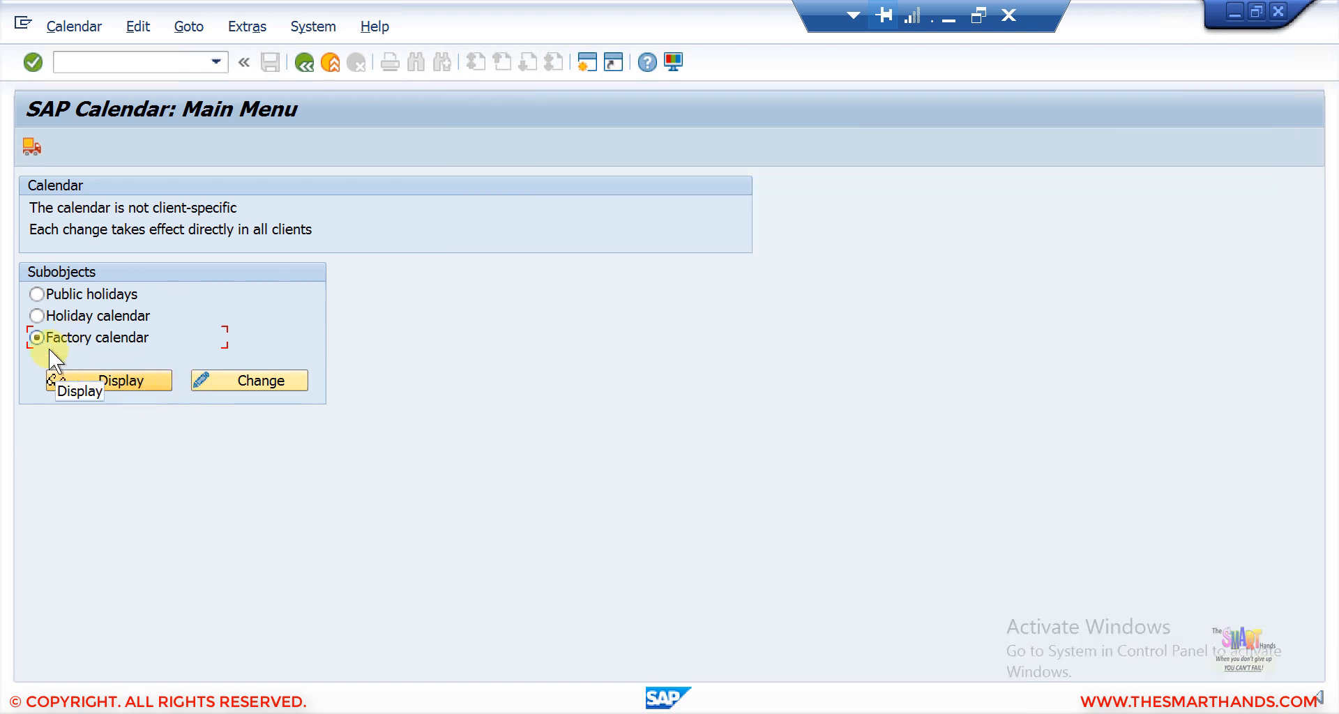
left_click(140, 382)
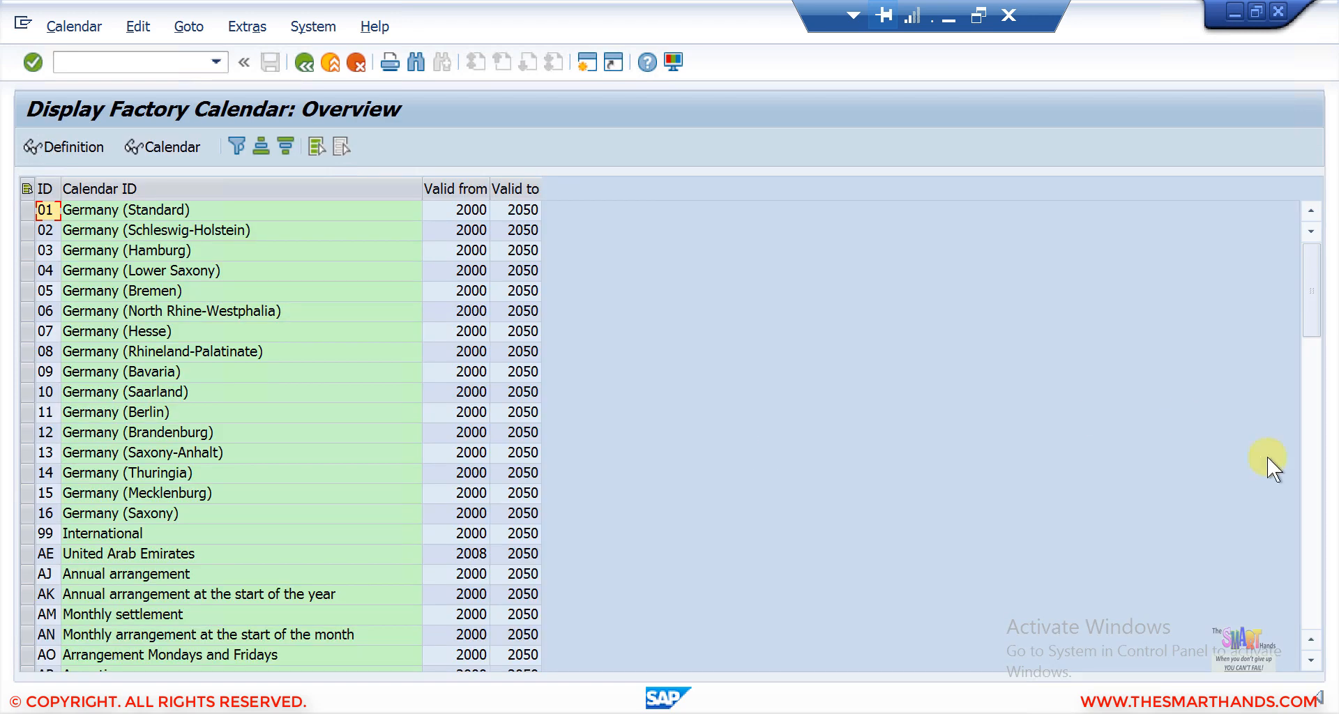
View the definition of the USA factory calendar, check its holiday calendar ID, and return to the overview.
left_click(1311, 556)
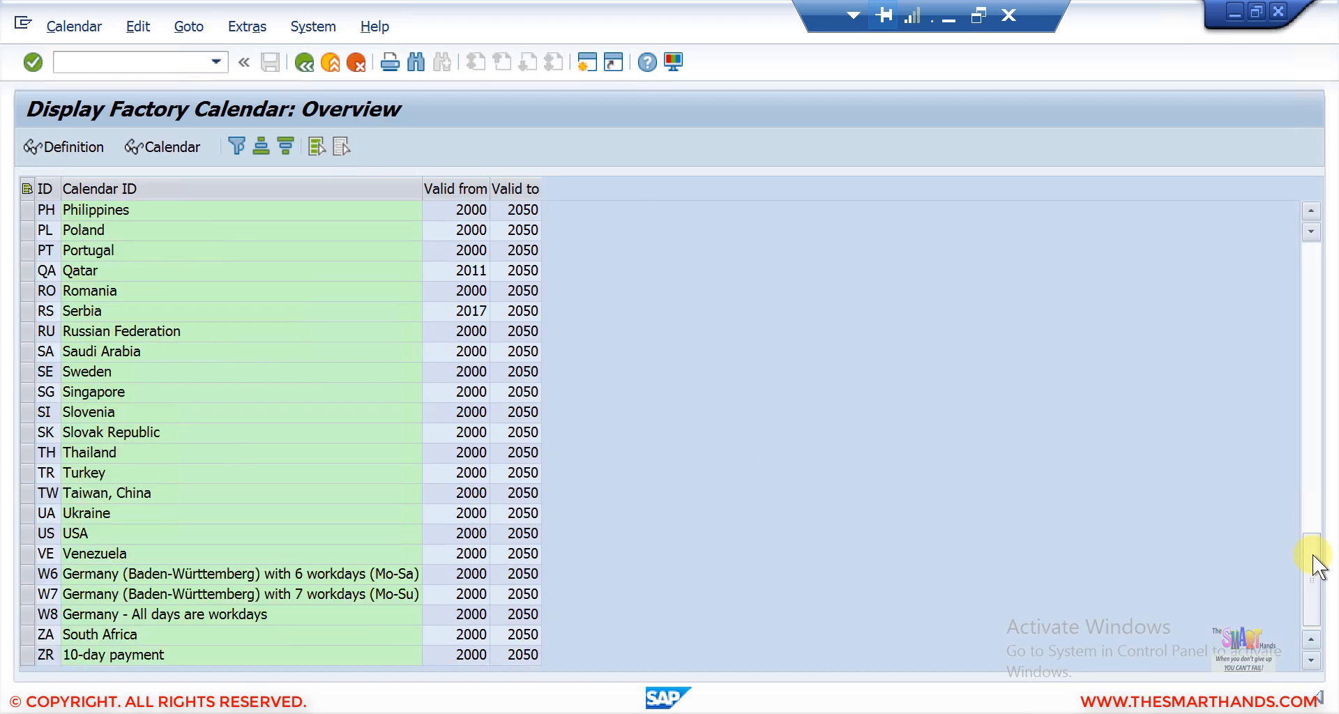
left_click(27, 533)
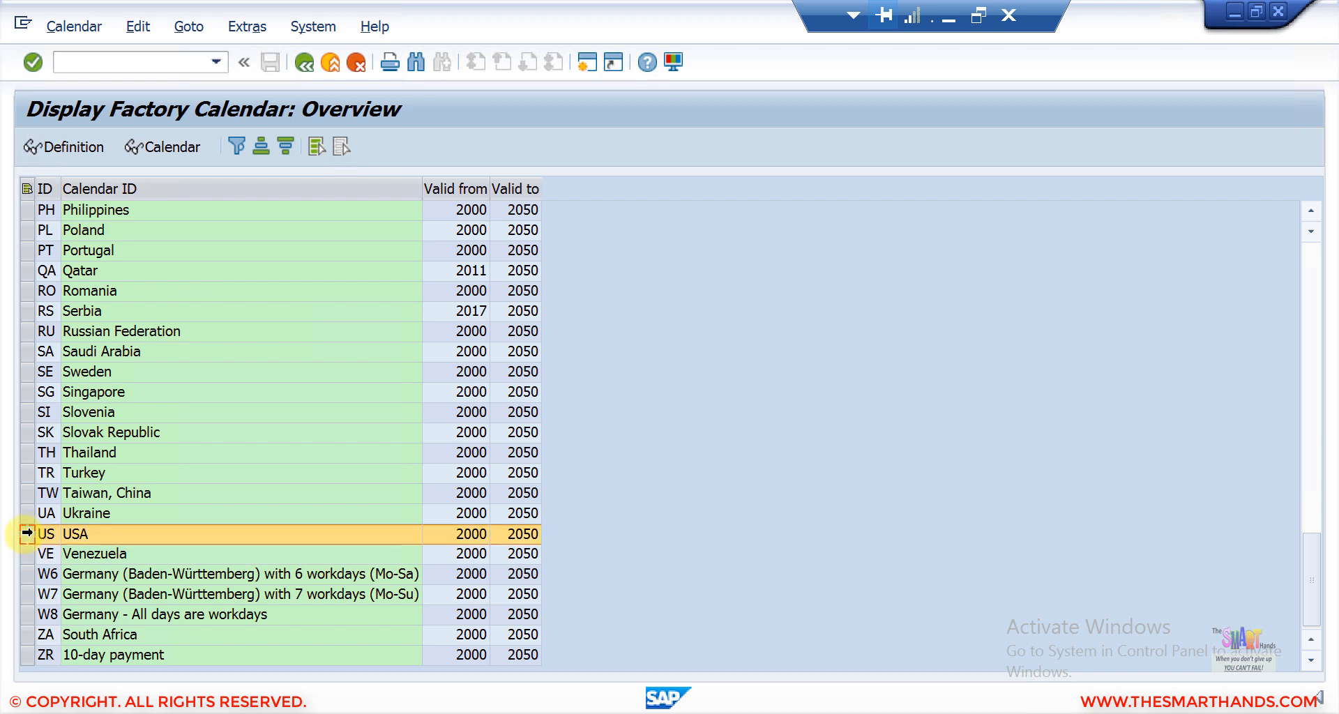
left_click(90, 148)
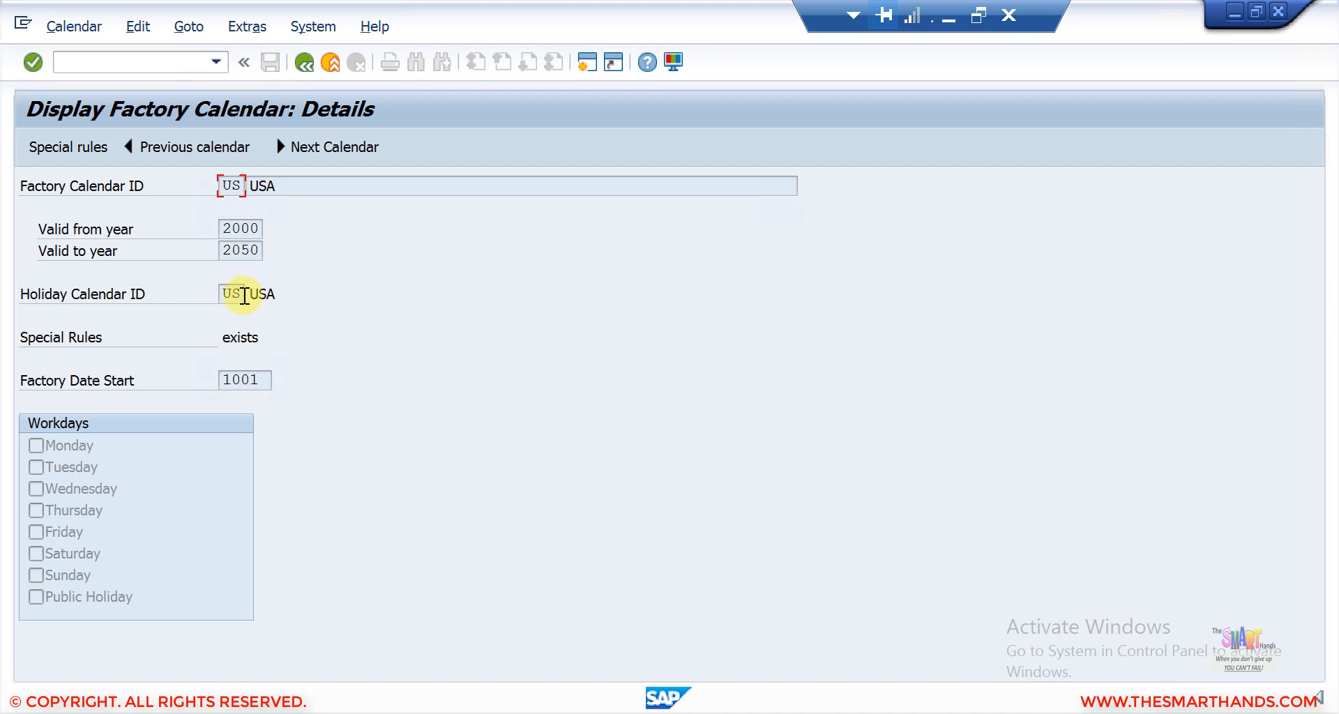
left_click(237, 294)
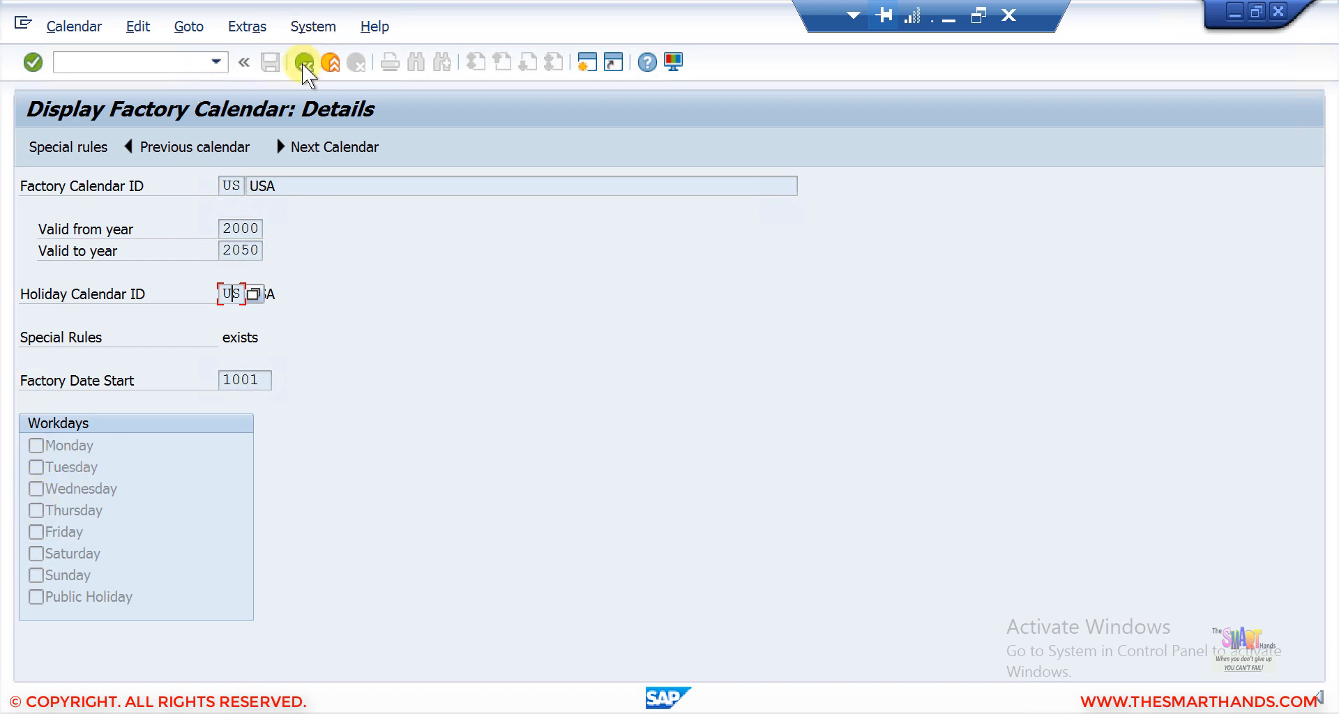
key("F3")
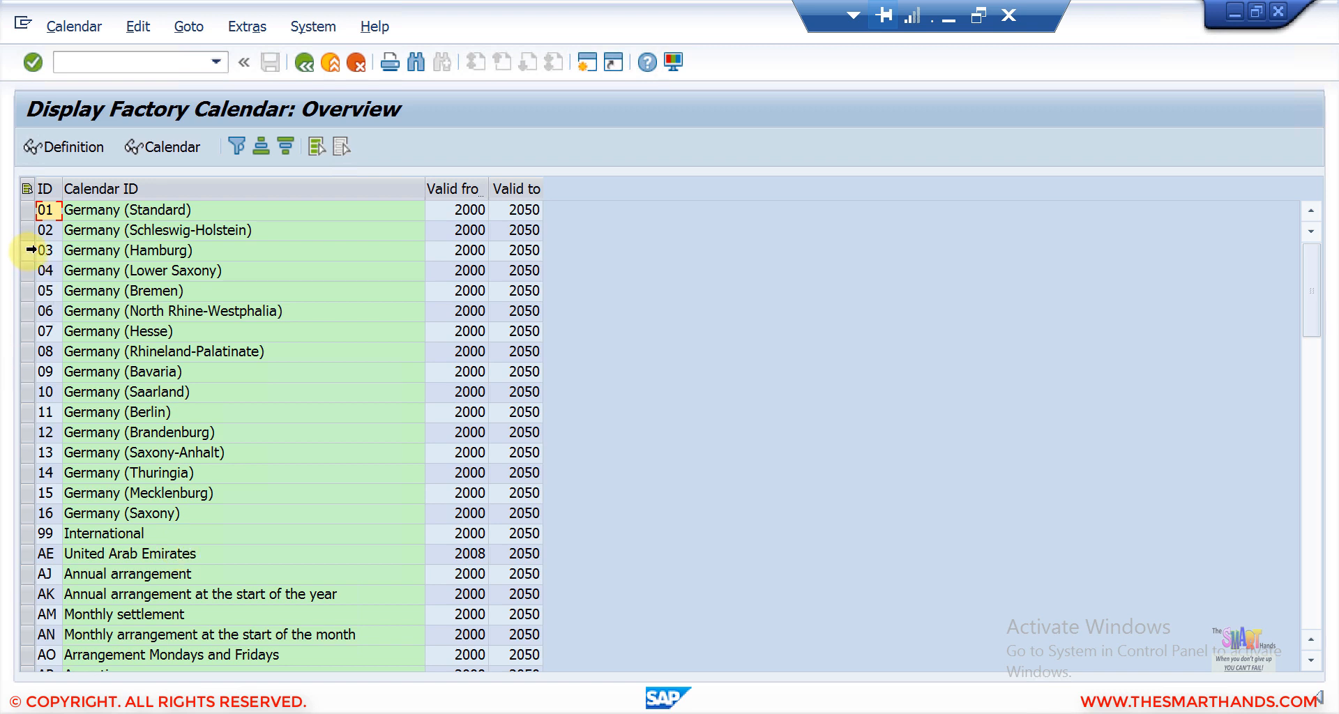
View the definition of factory calendar 03, Germany (Hamburg), including its workdays, and return to the overview.
left_click(28, 251)
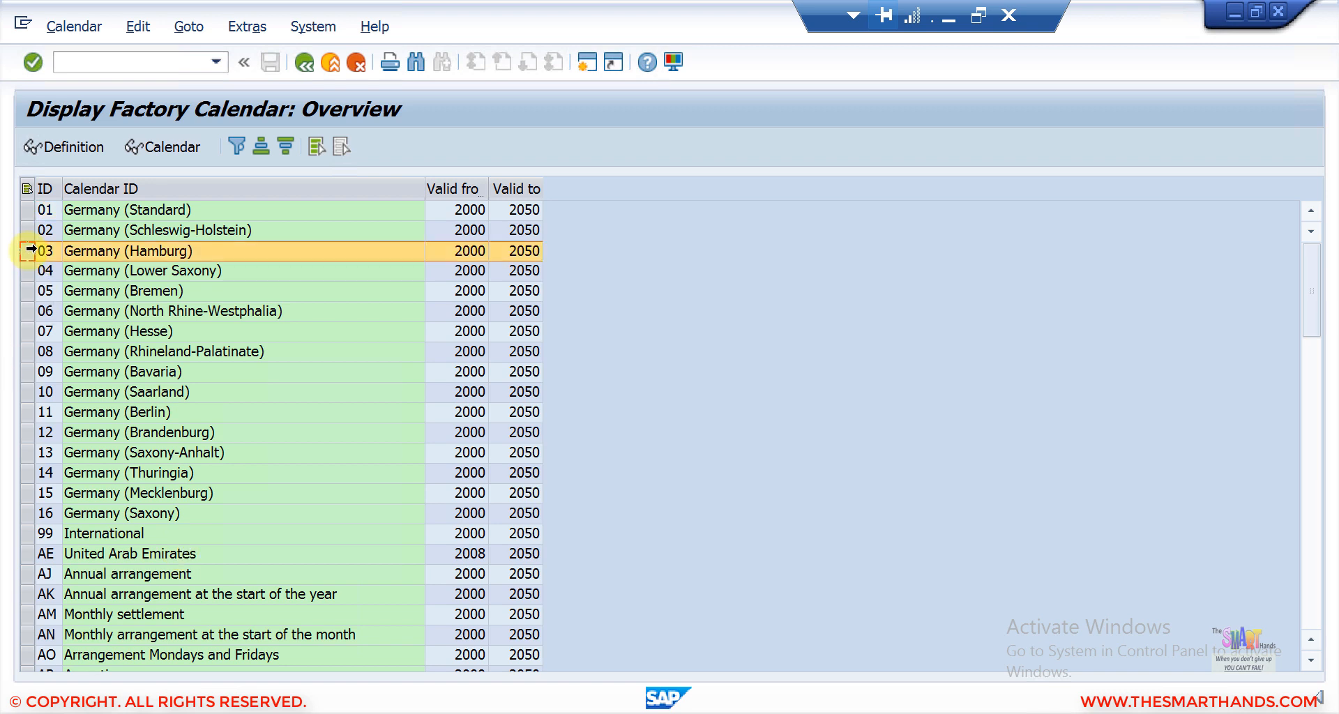
left_click(71, 148)
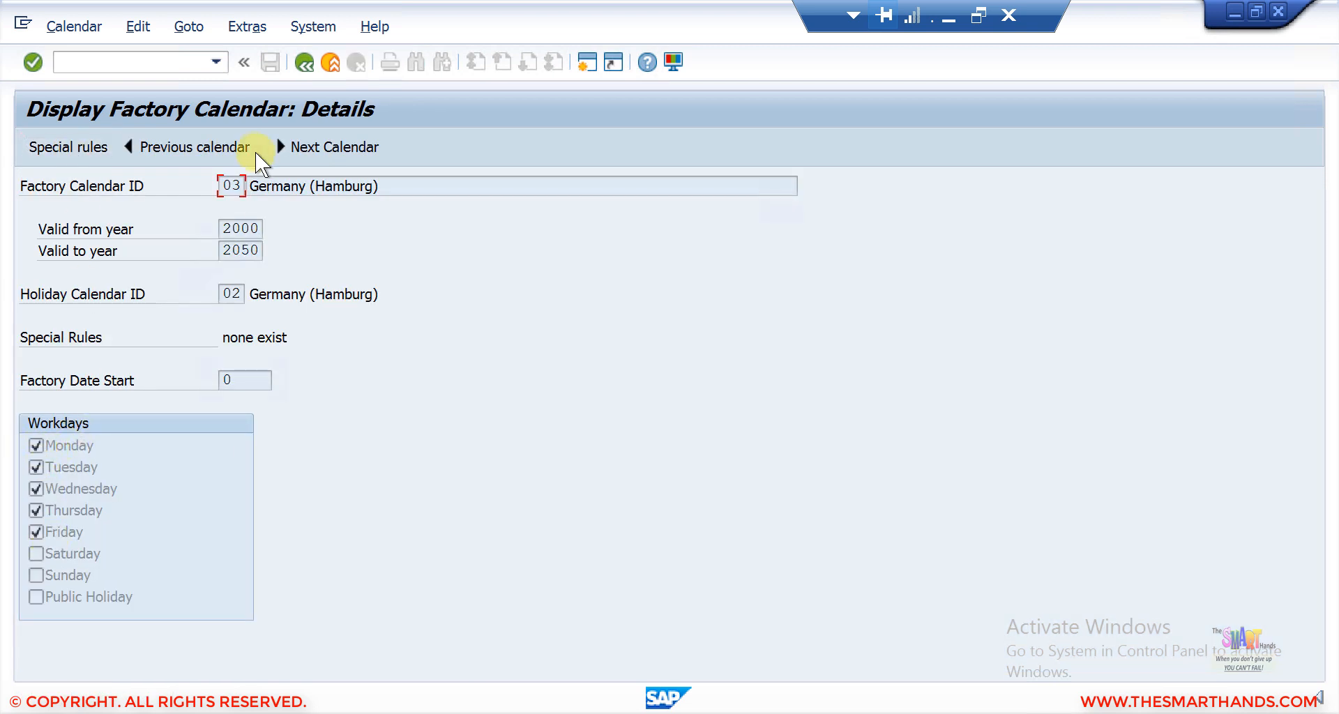
left_click(299, 64)
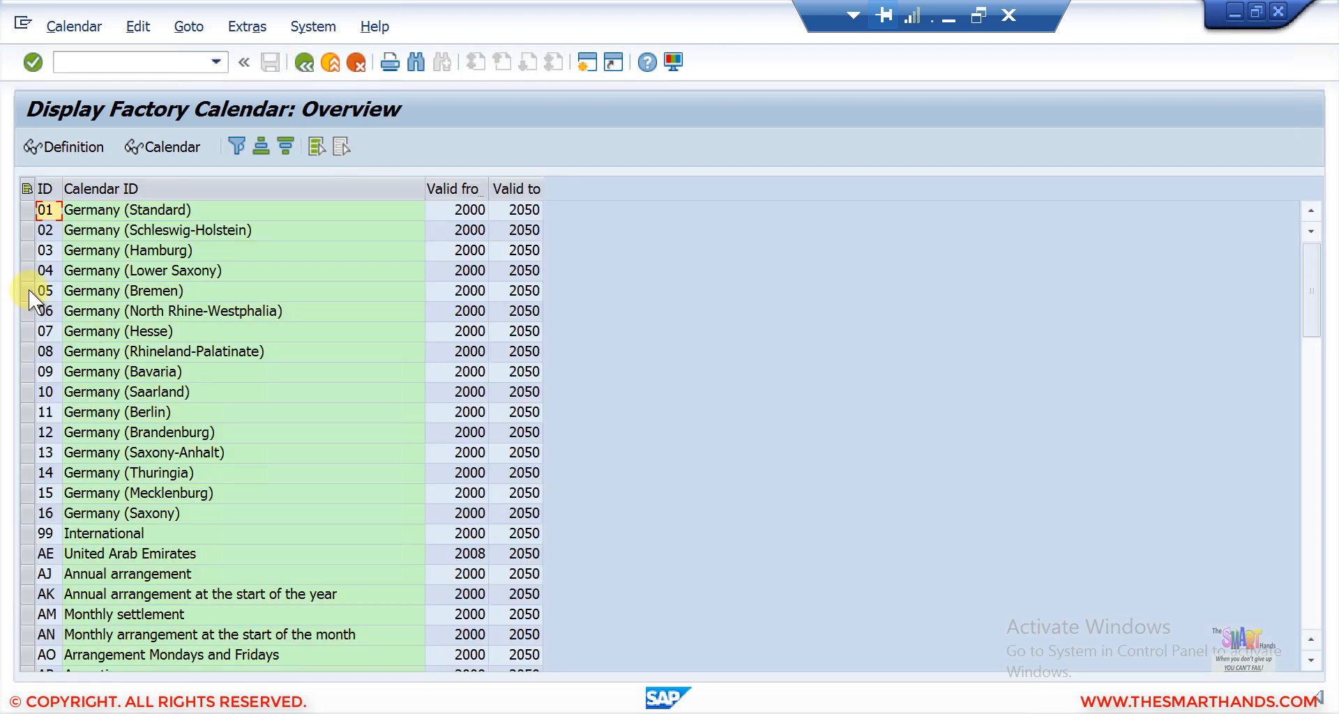
Display the calendar of factory calendar 03, Germany (Hamburg), and review its workdays and free days per year.
left_click(27, 250)
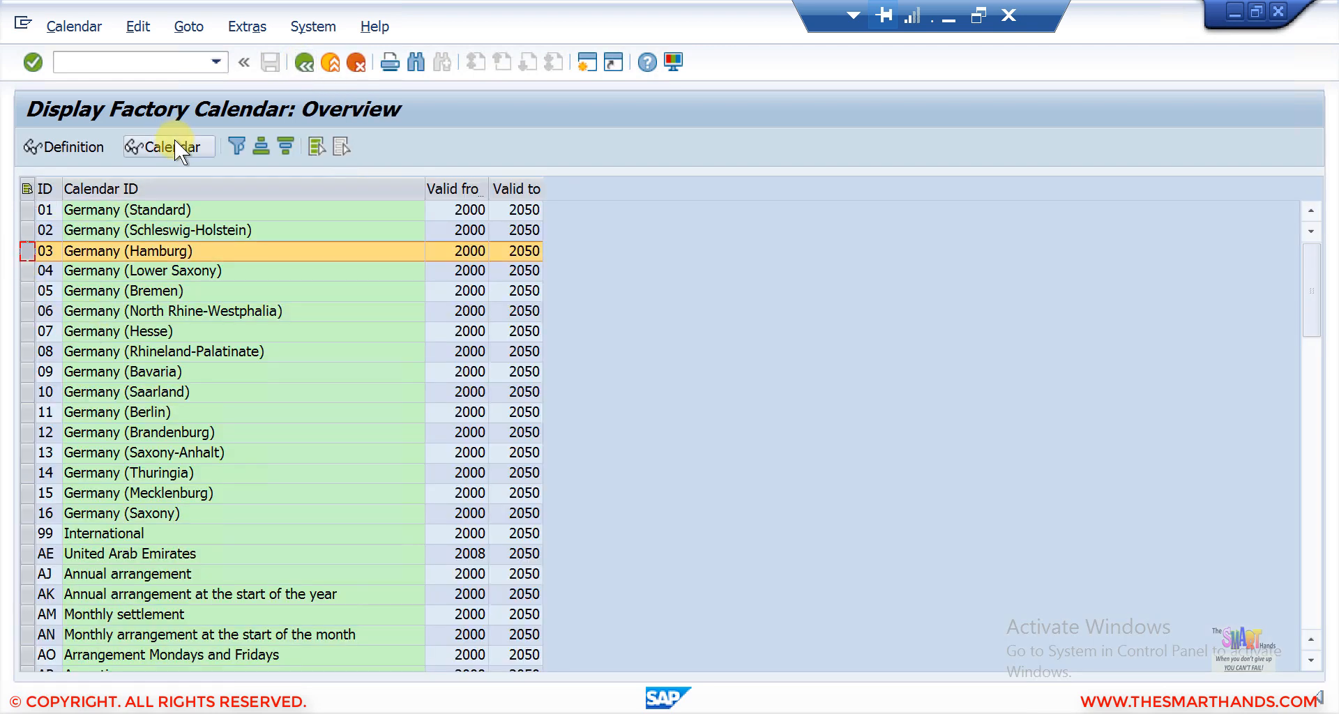
left_click(174, 147)
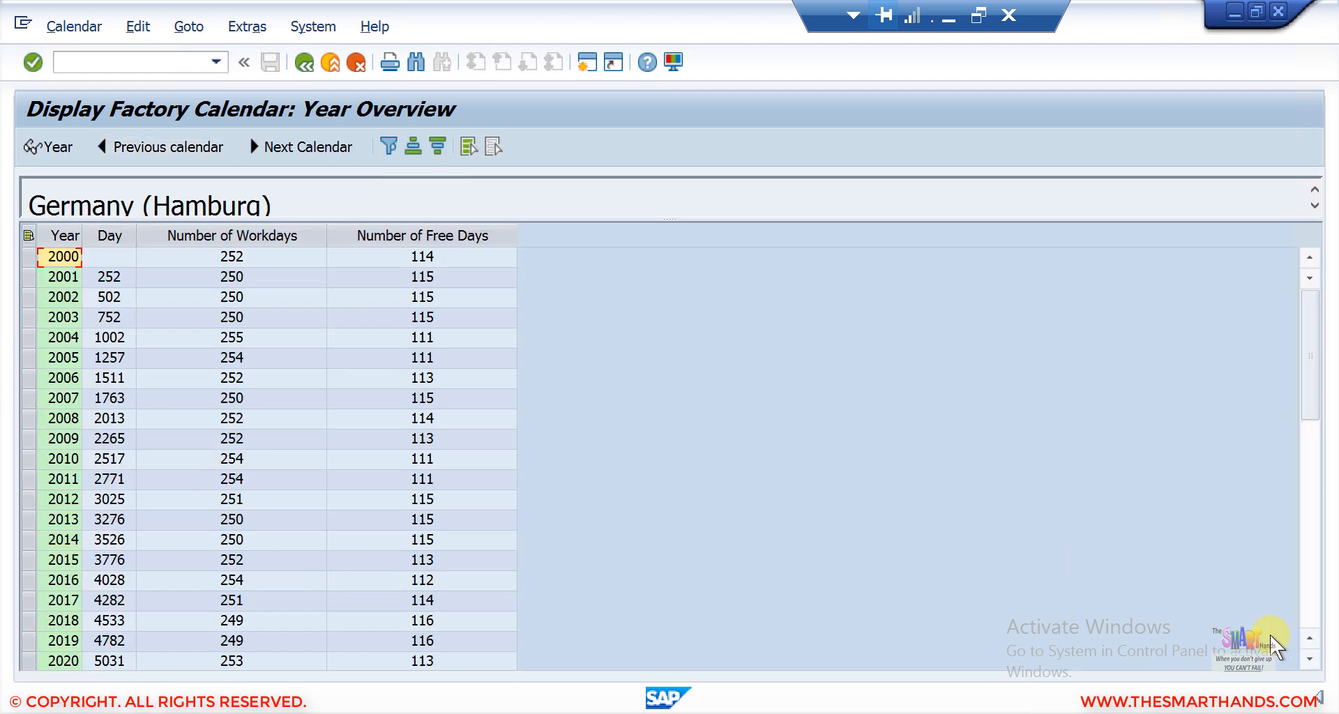
left_click(1310, 660)
left_click(1310, 661)
left_click(1310, 661)
left_click(1309, 661)
left_click(1310, 661)
left_click(1310, 661)
left_click(1310, 661)
left_click(1310, 661)
left_click(1309, 661)
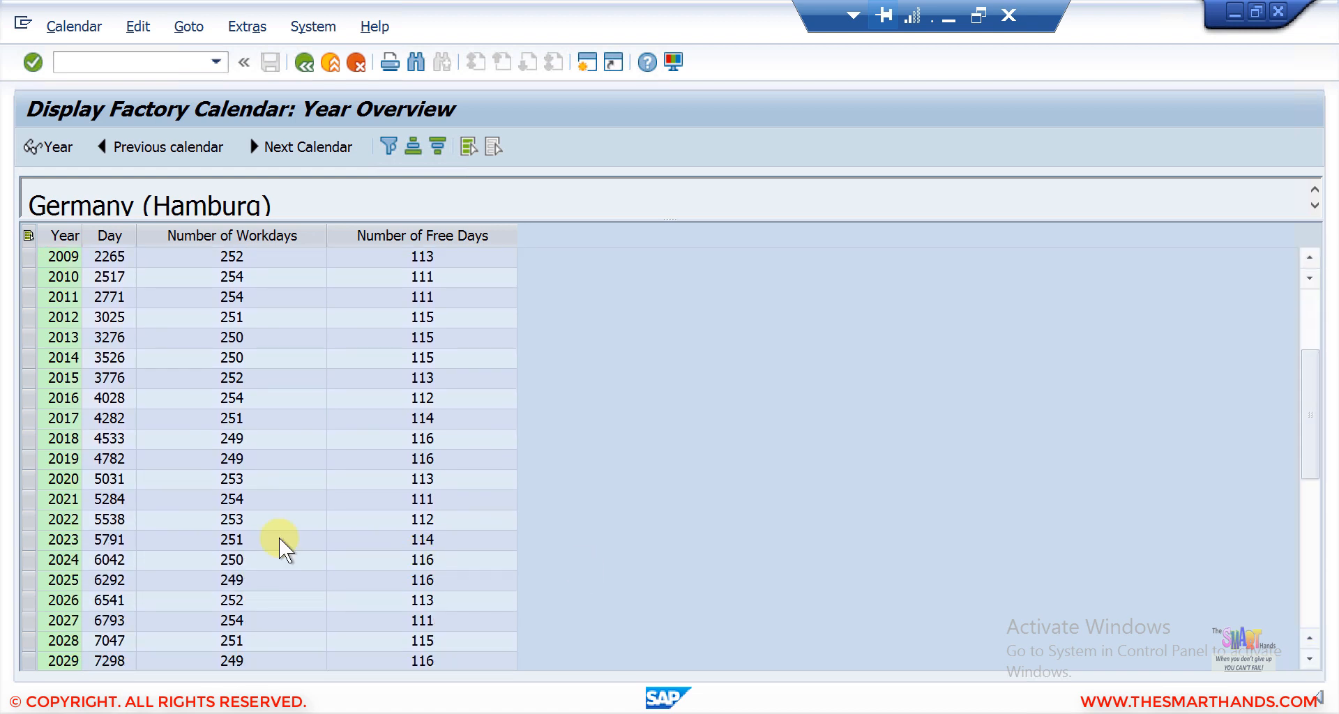
Open the 2021 overview of the Hamburg calendar, browse its months, and return to the list of years.
left_click(29, 499)
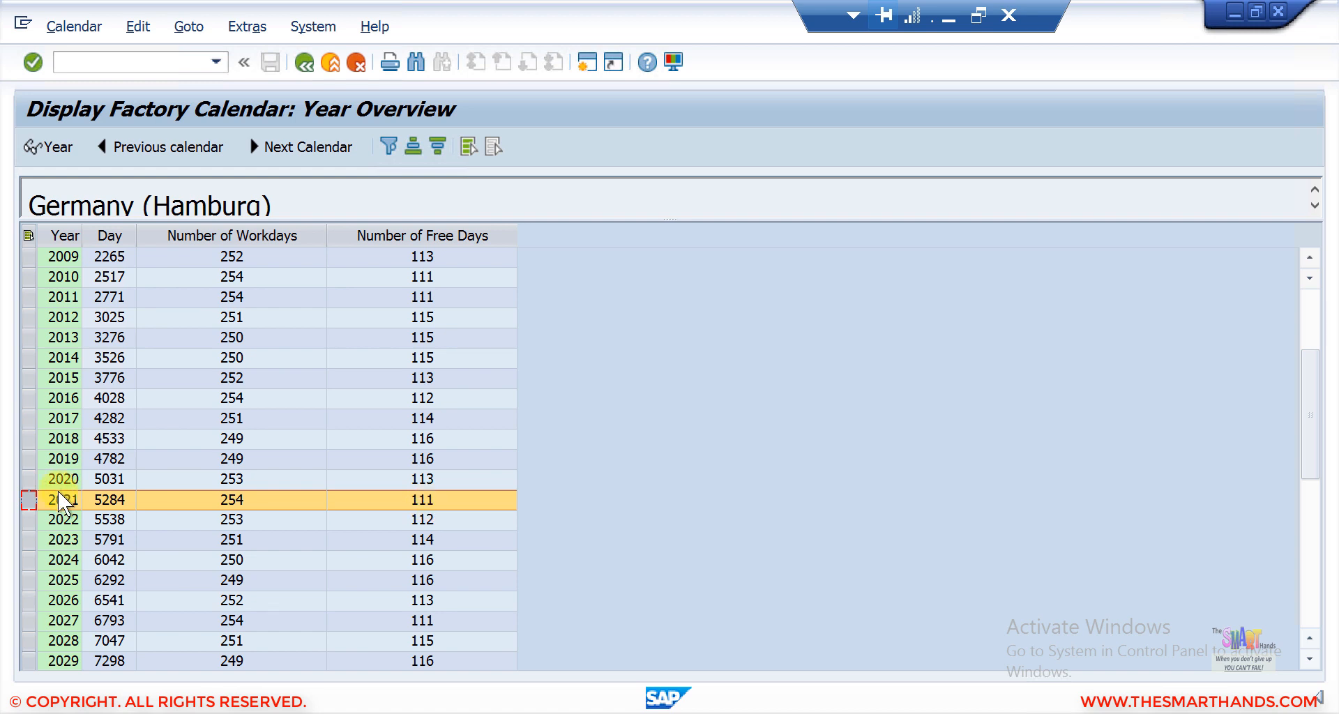
left_click(53, 147)
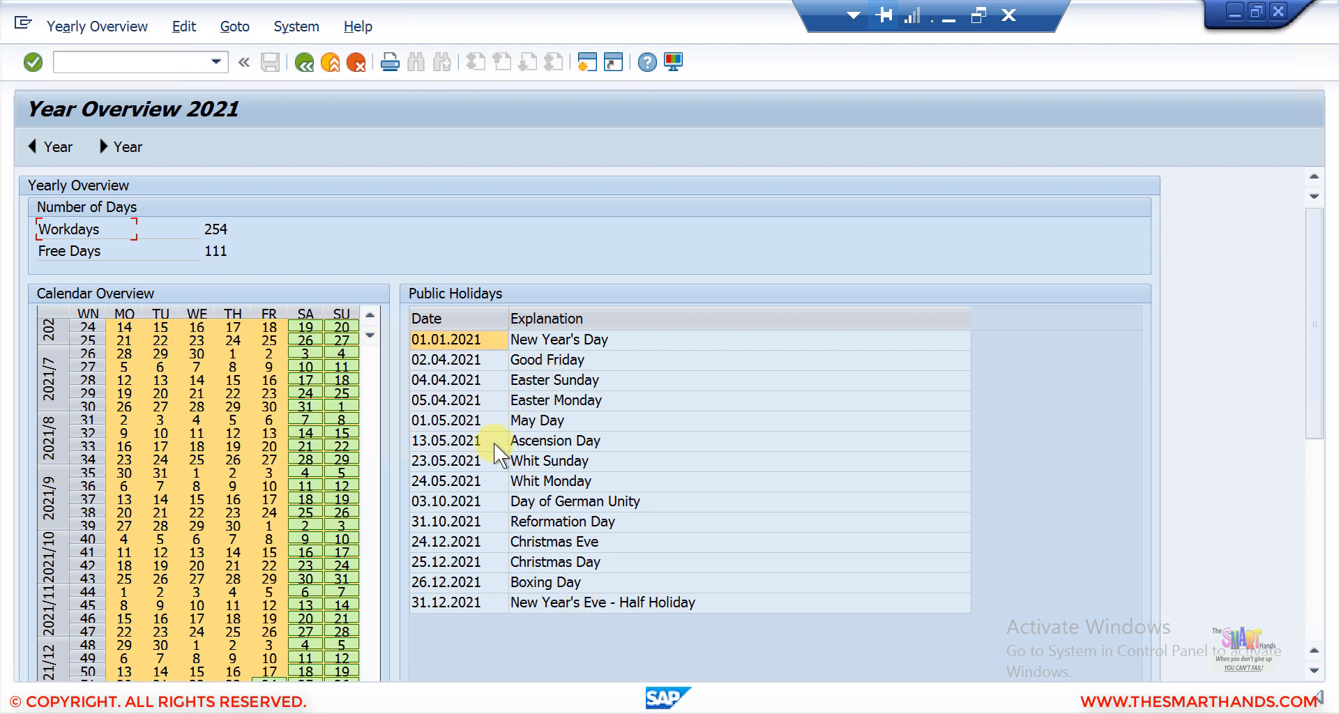
left_click(368, 438)
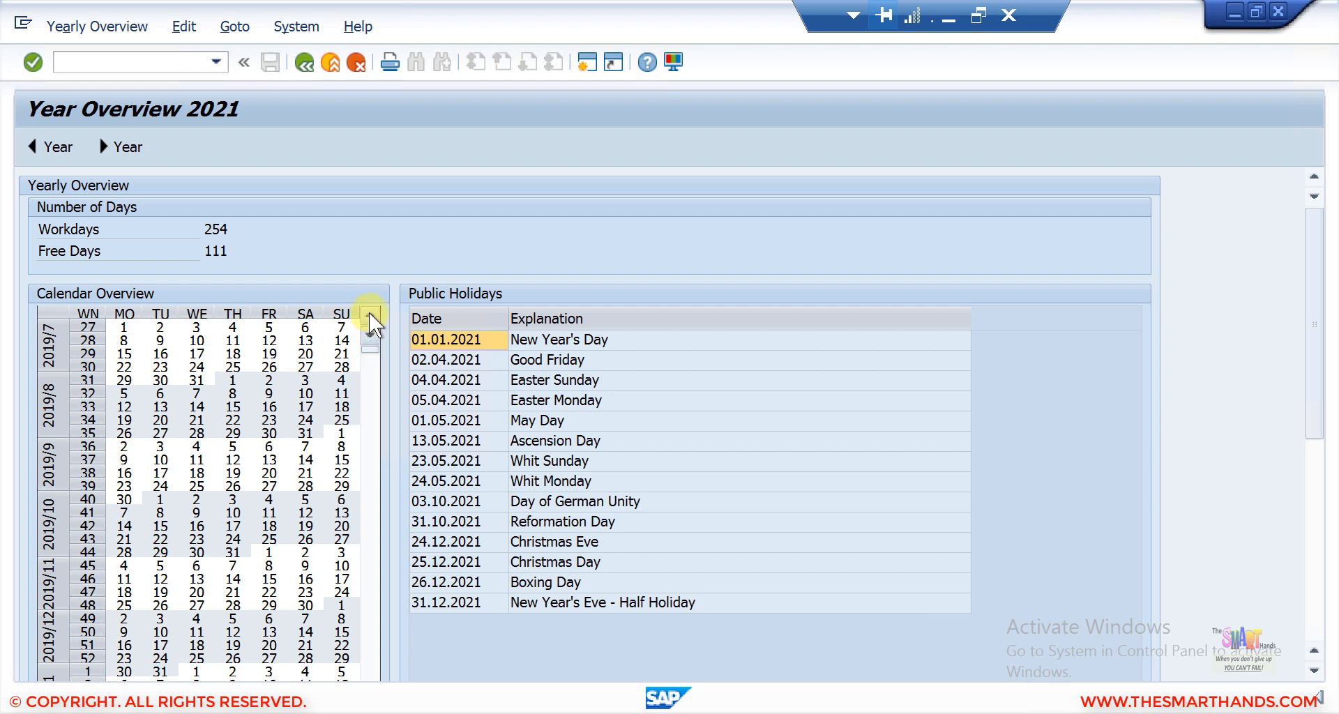
left_click_drag(369, 347, 375, 429)
left_click(373, 457)
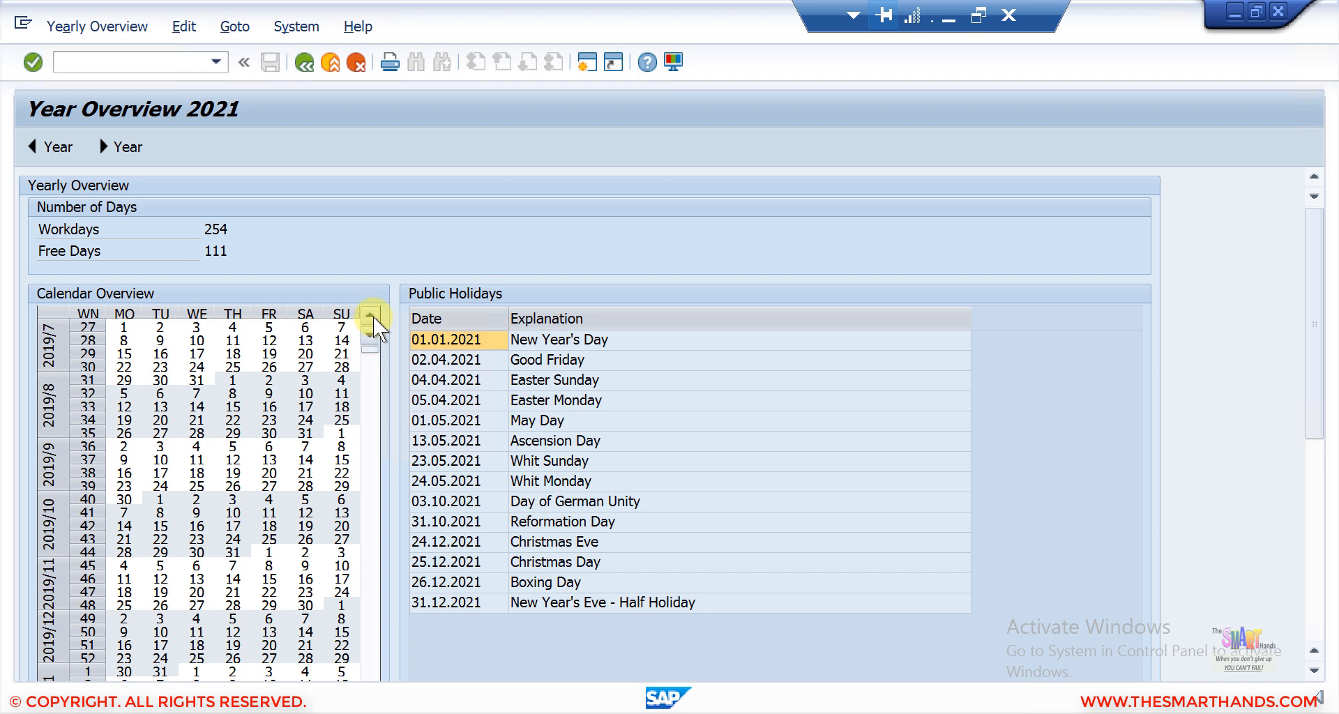
left_click(370, 371)
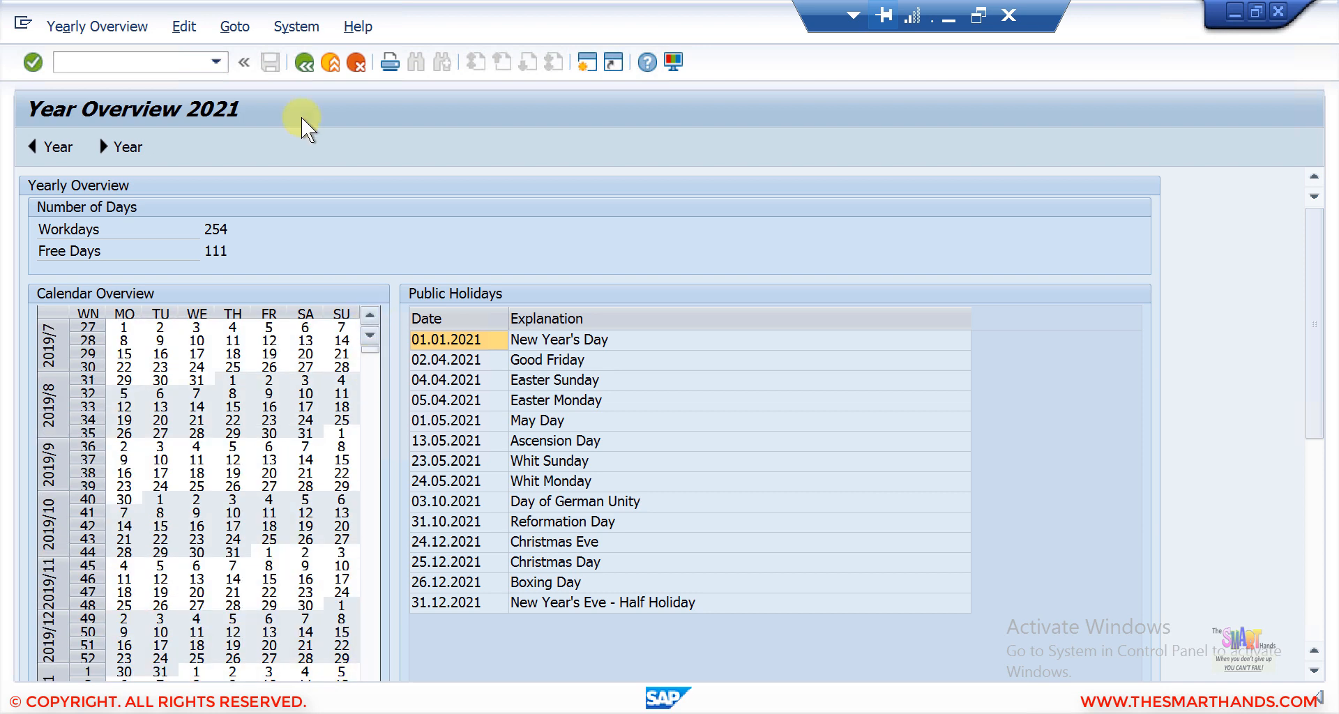
left_click(304, 63)
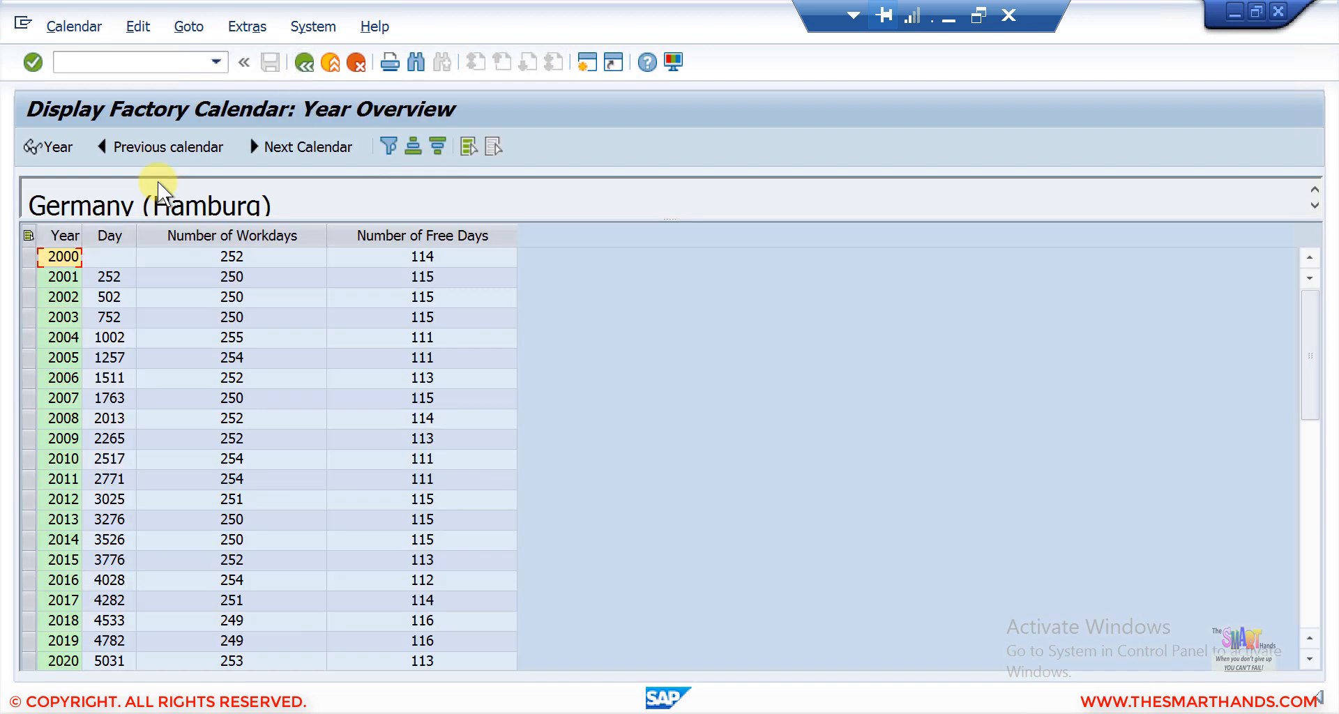
Reopen the 2021 year overview of the Hamburg calendar and look through its months back to April.
left_click(1302, 540)
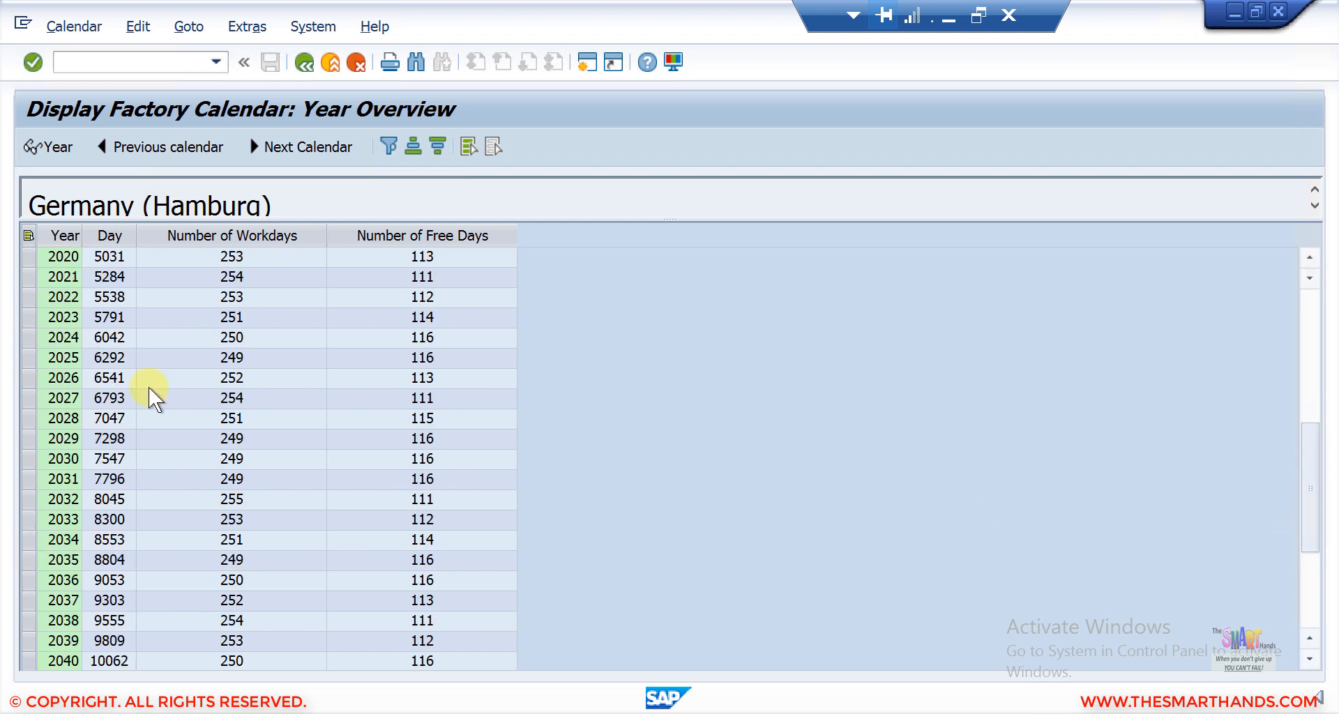
left_click(26, 273)
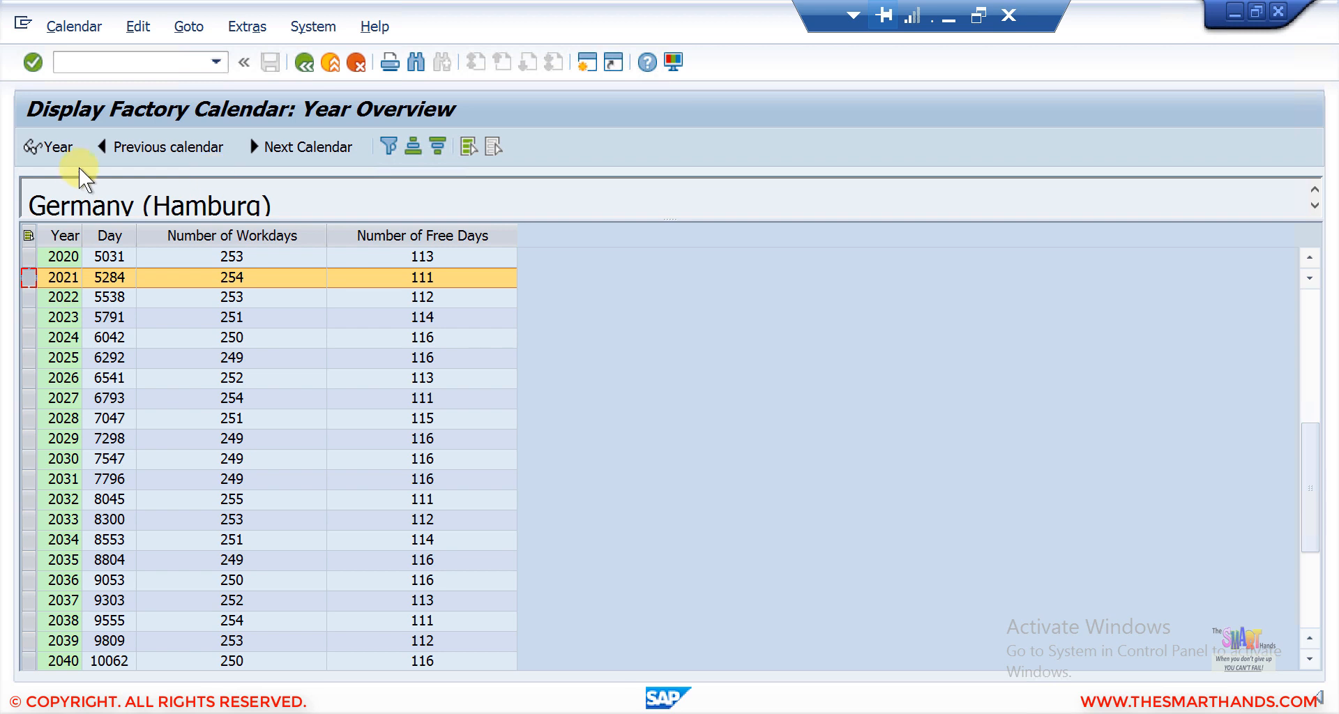
left_click(58, 147)
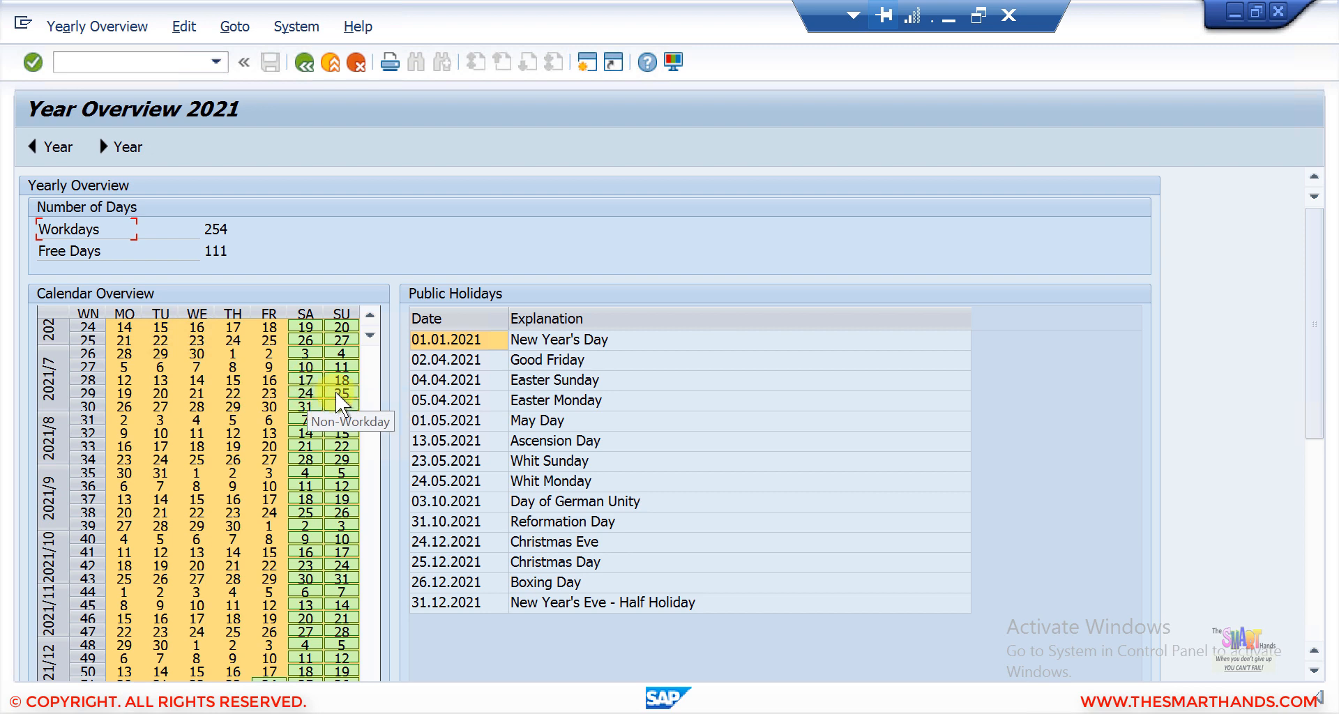
left_click(370, 317)
left_click(370, 317)
left_click(371, 317)
left_click(370, 318)
left_click(370, 317)
left_click(370, 317)
left_click(370, 317)
left_click(370, 318)
left_click(370, 317)
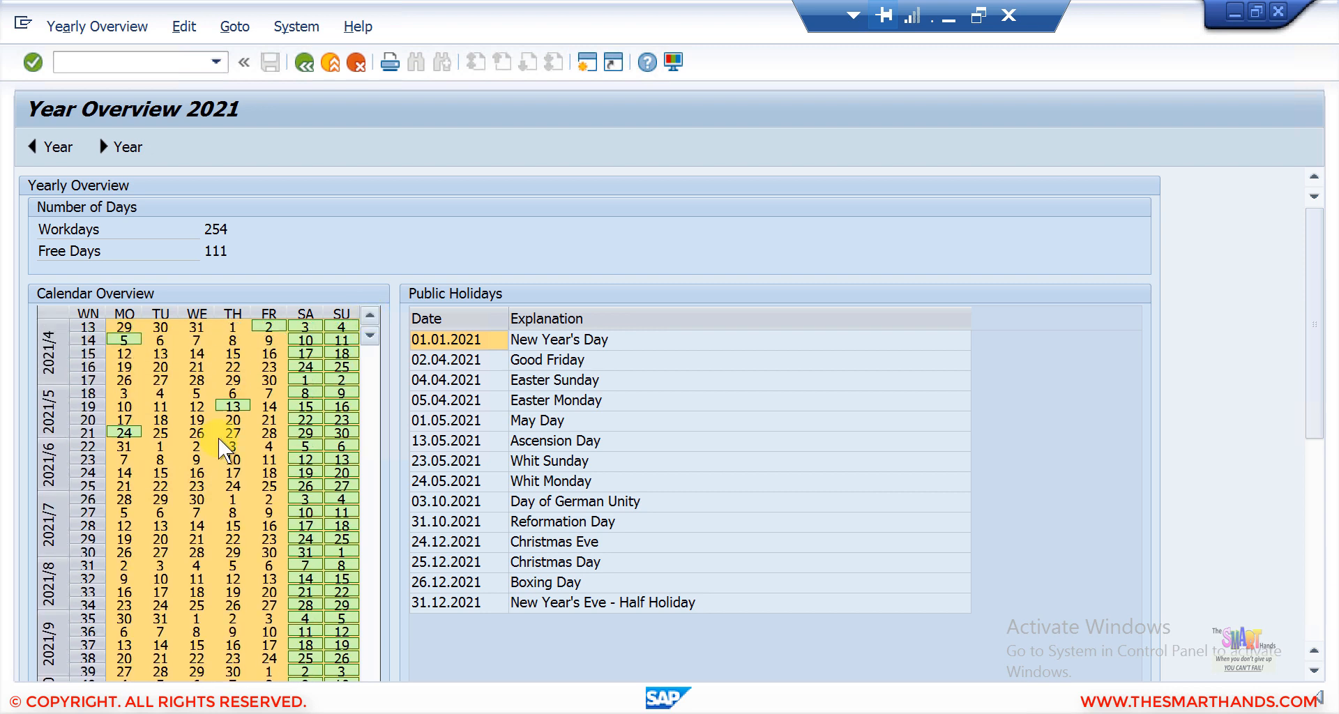
Compare the May non-workdays in the 2021 calendar with Ascension Day and the Whit holidays listed, then check the earlier months.
mouse_move(240, 412)
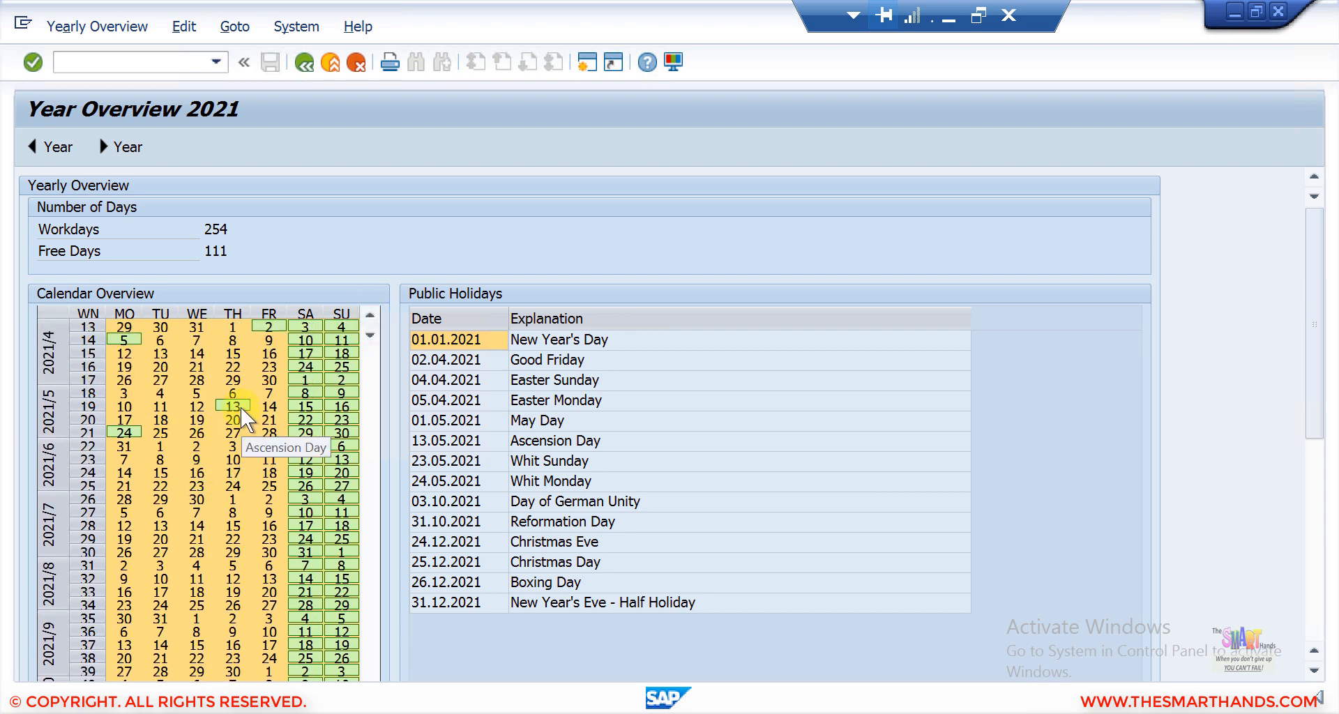
mouse_move(130, 433)
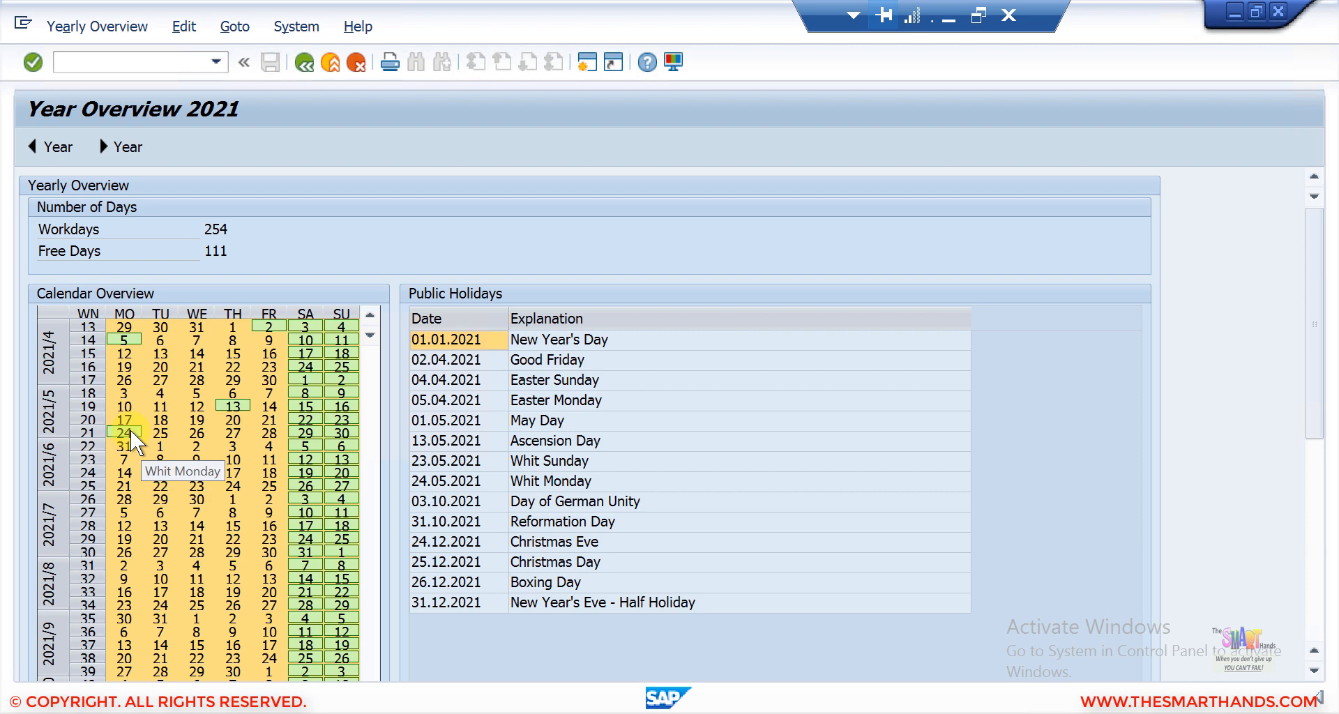
left_click(477, 441)
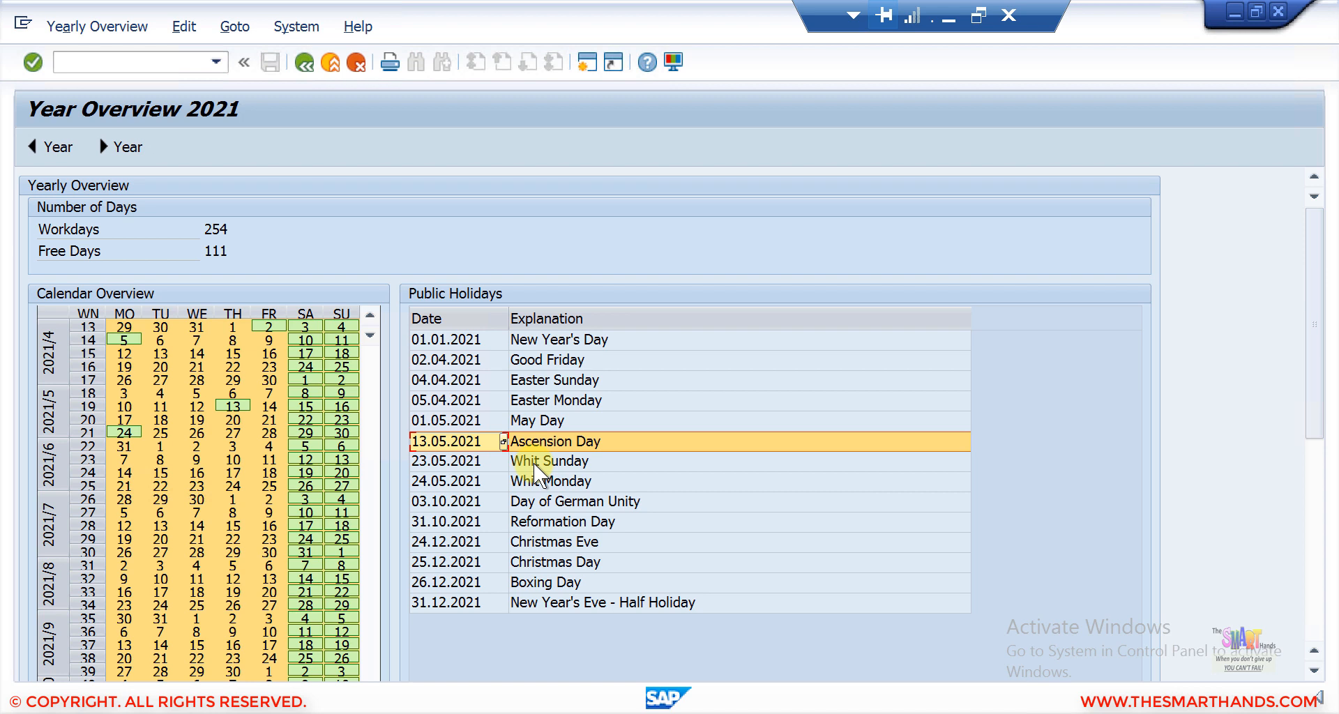
left_click(535, 462)
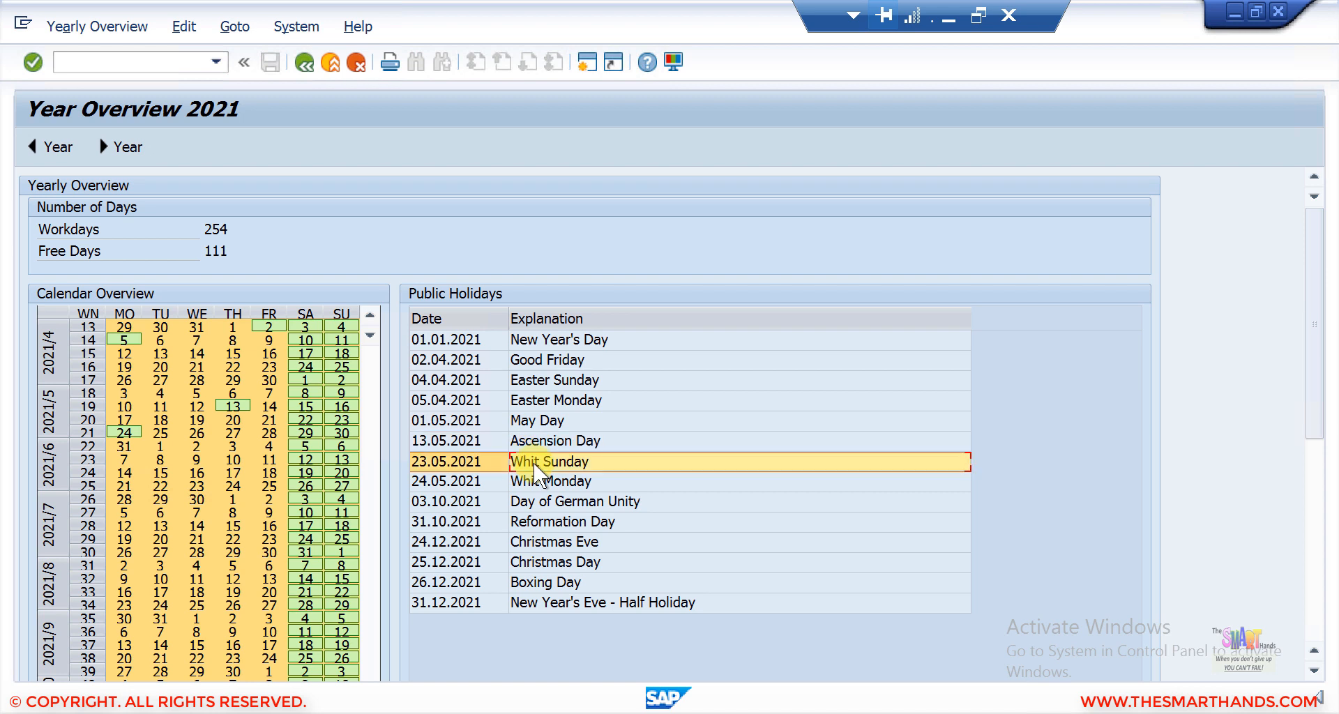
left_click(370, 315)
left_click(370, 315)
left_click(371, 315)
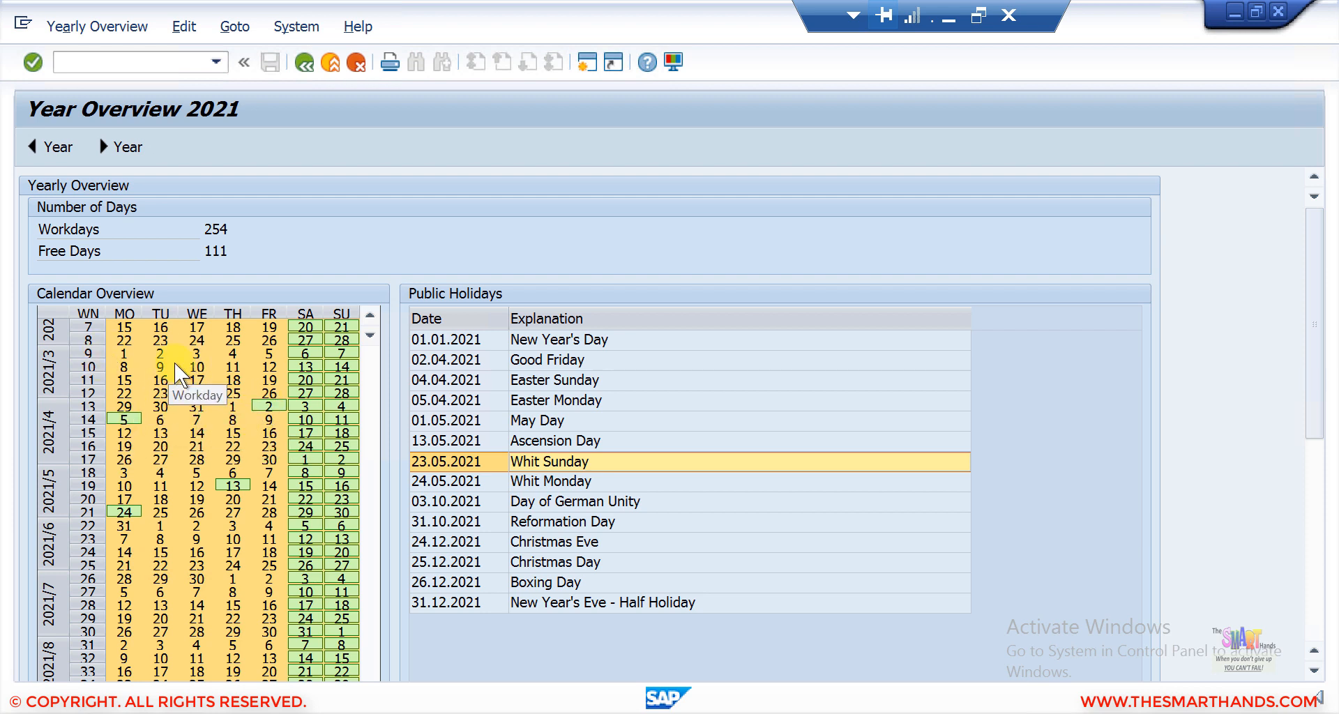
Return to the SAP Calendar main menu and open the public holidays overview in change mode.
left_click(303, 62)
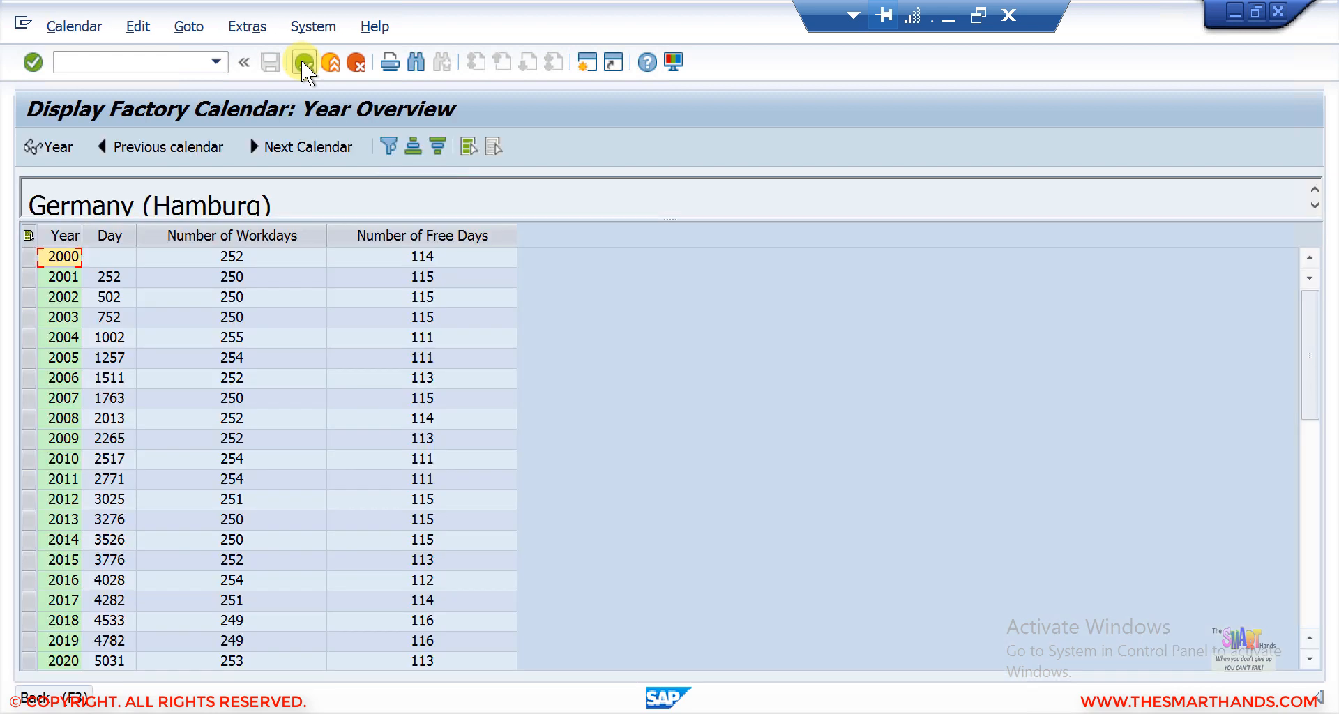
left_click(303, 62)
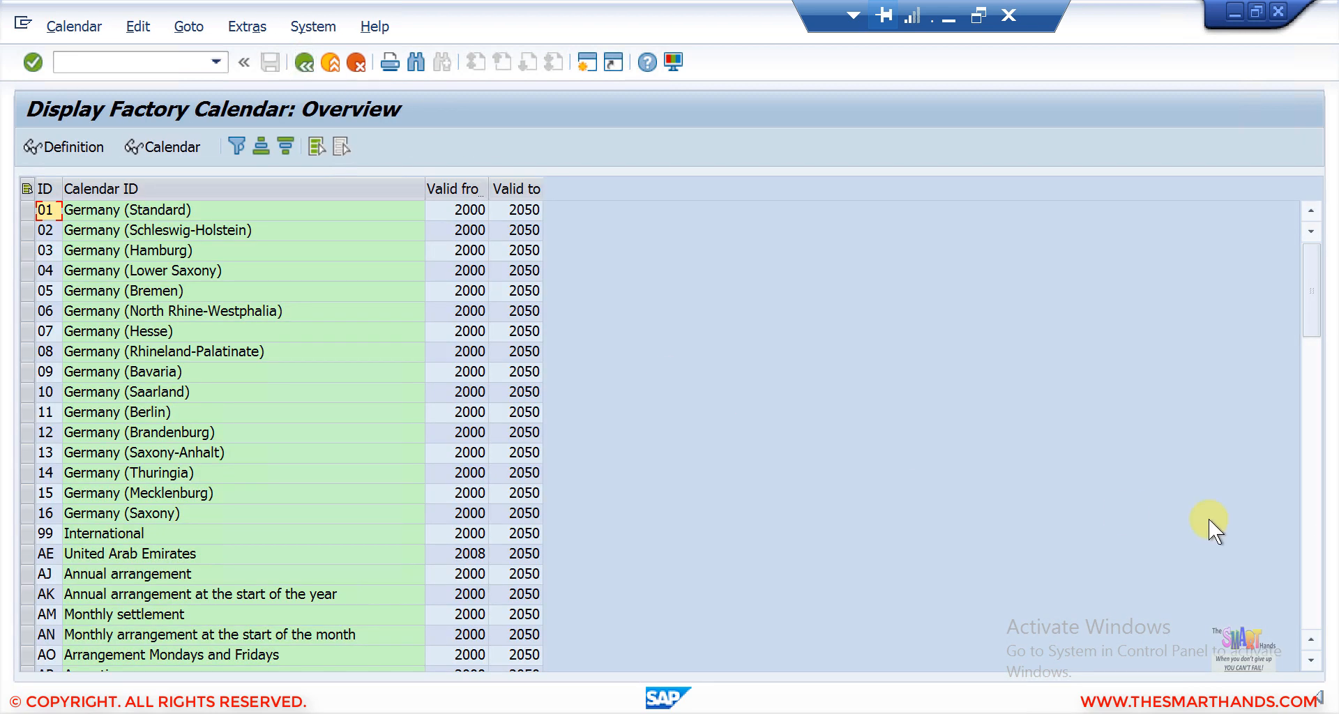
left_click(1314, 570)
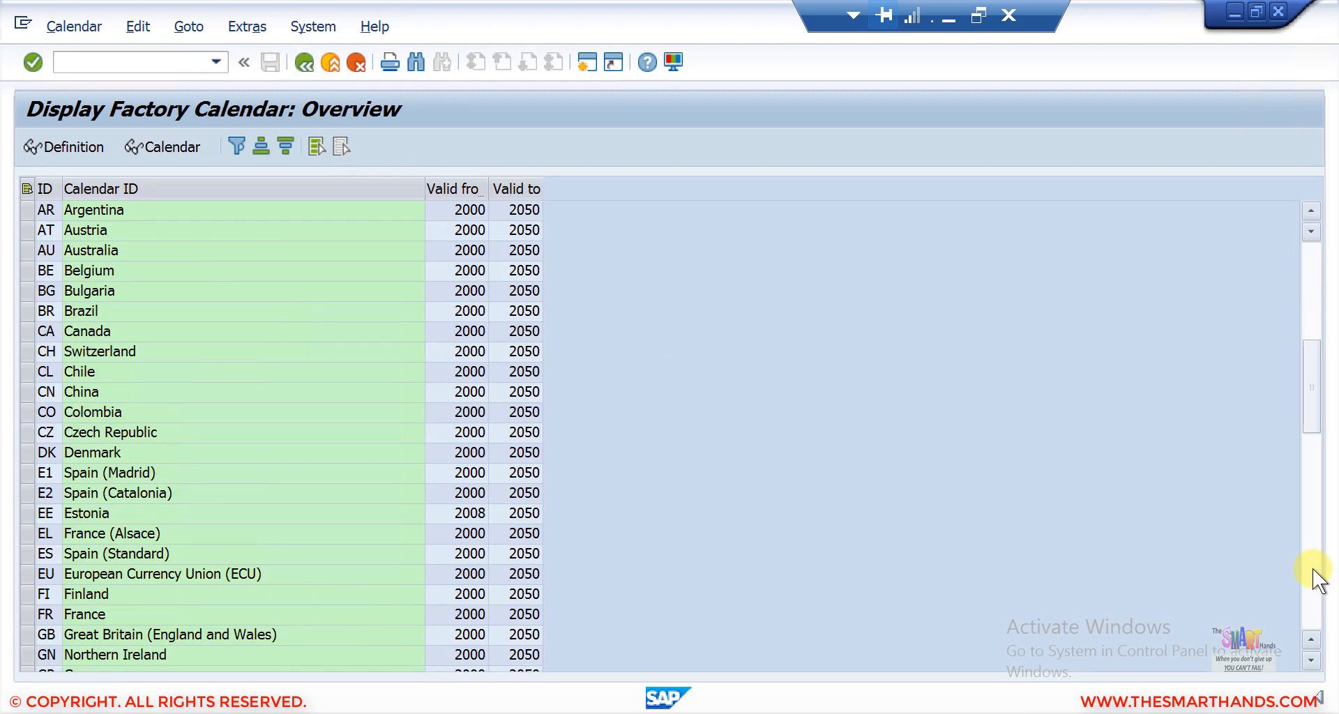
left_click(1311, 257)
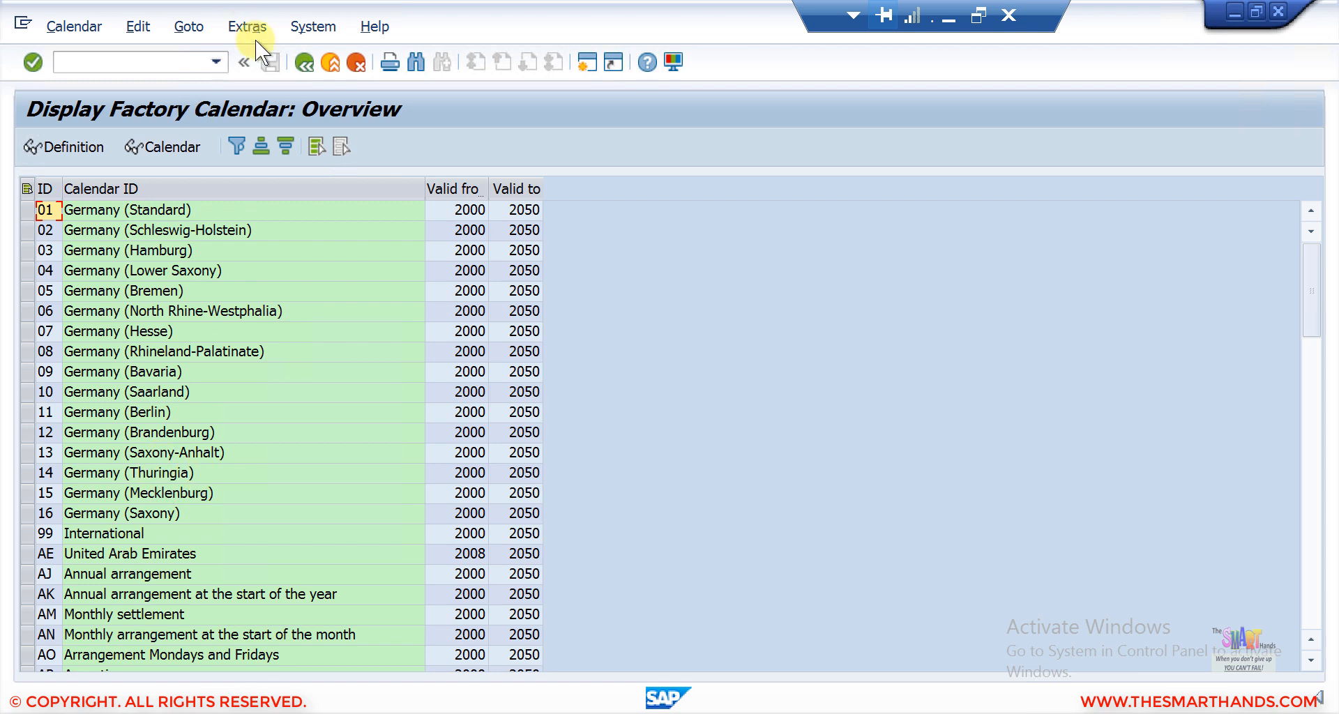
left_click(302, 62)
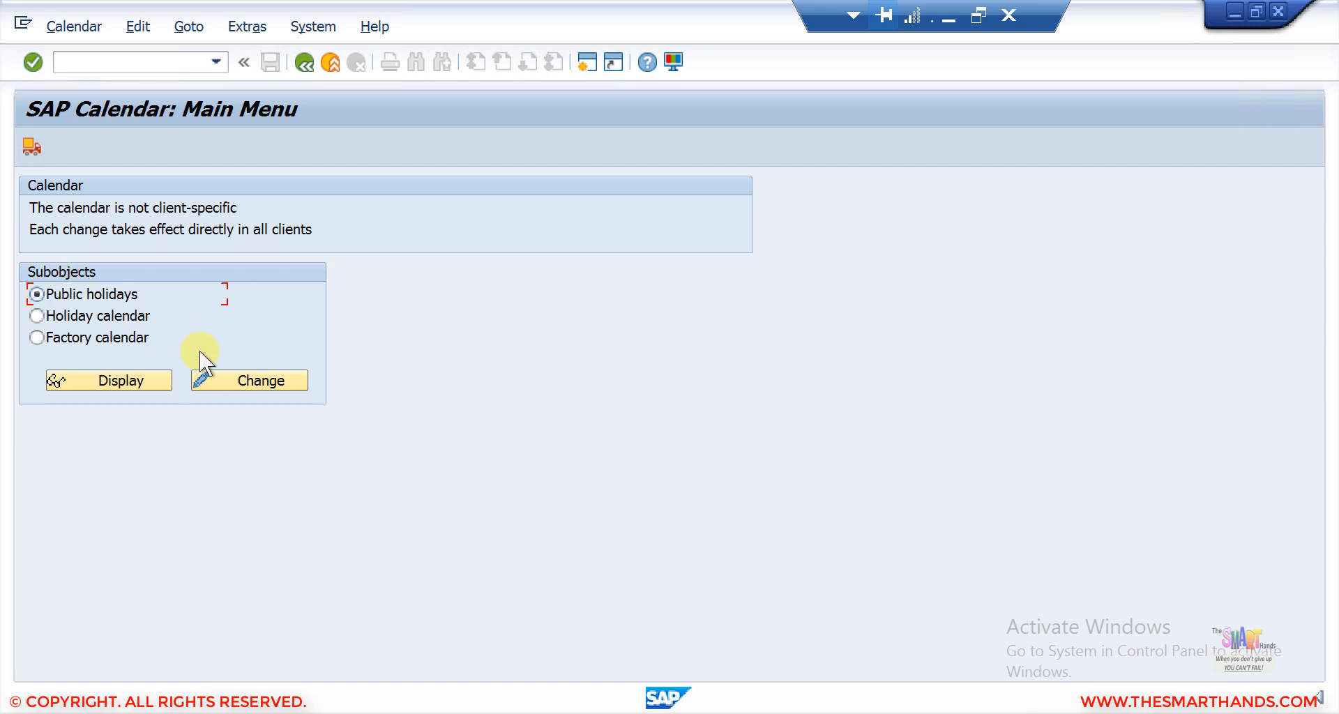
left_click(252, 382)
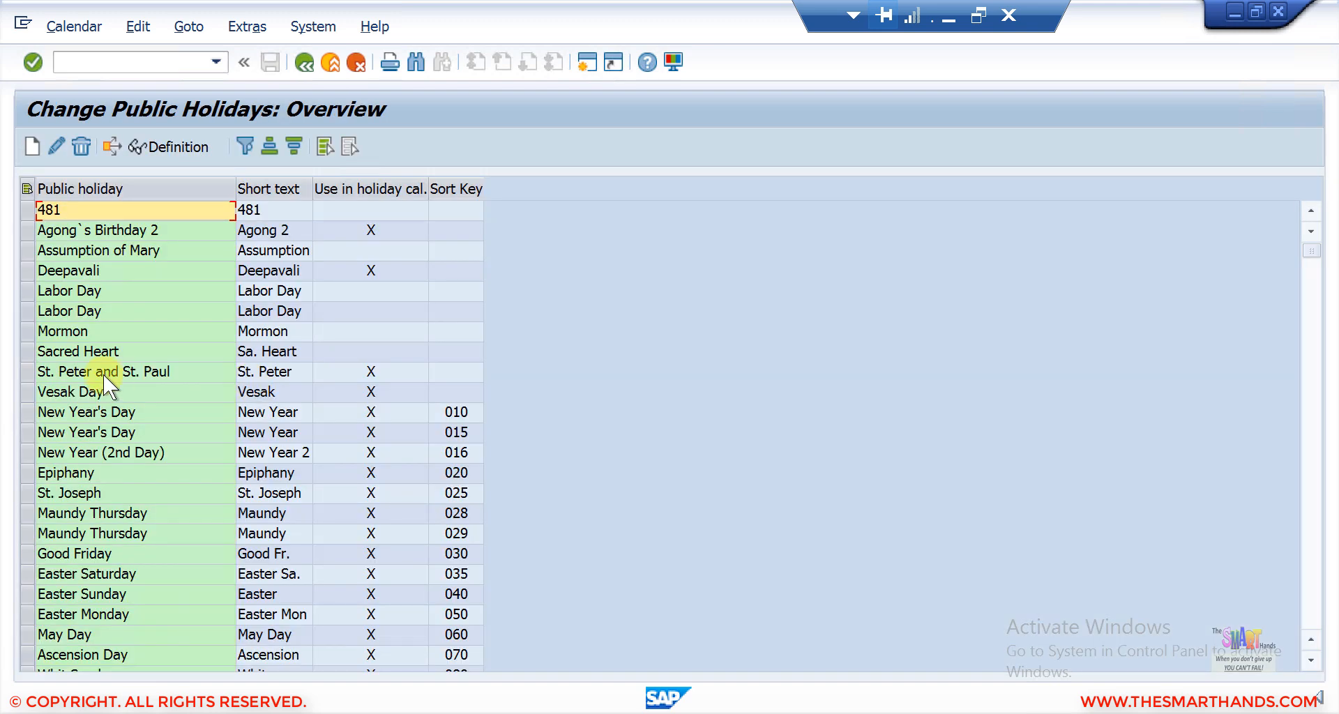
Look through the list of public holidays down to its last entries.
left_click(103, 375)
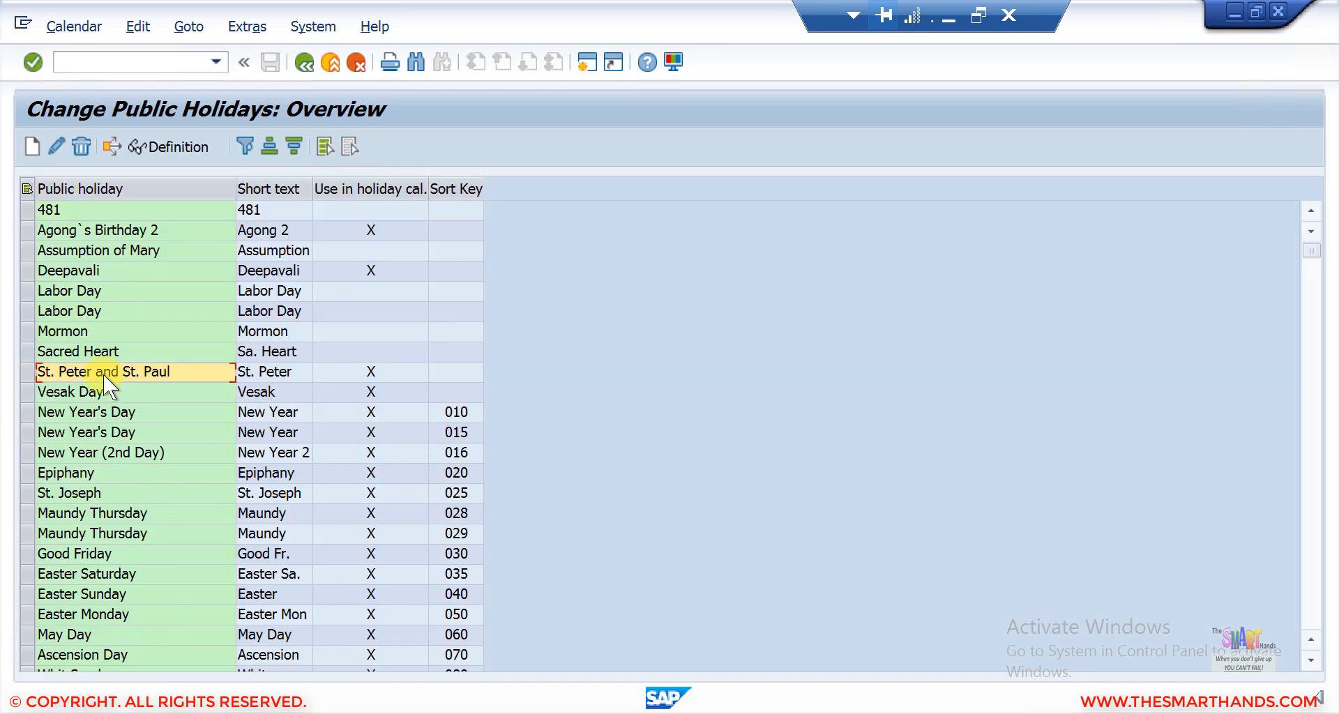
left_click(1315, 583)
left_click(1315, 583)
left_click(1316, 583)
left_click(1315, 583)
left_click(1315, 583)
left_click(1315, 582)
left_click(1315, 583)
left_click(1315, 583)
left_click(1315, 583)
left_click(1315, 583)
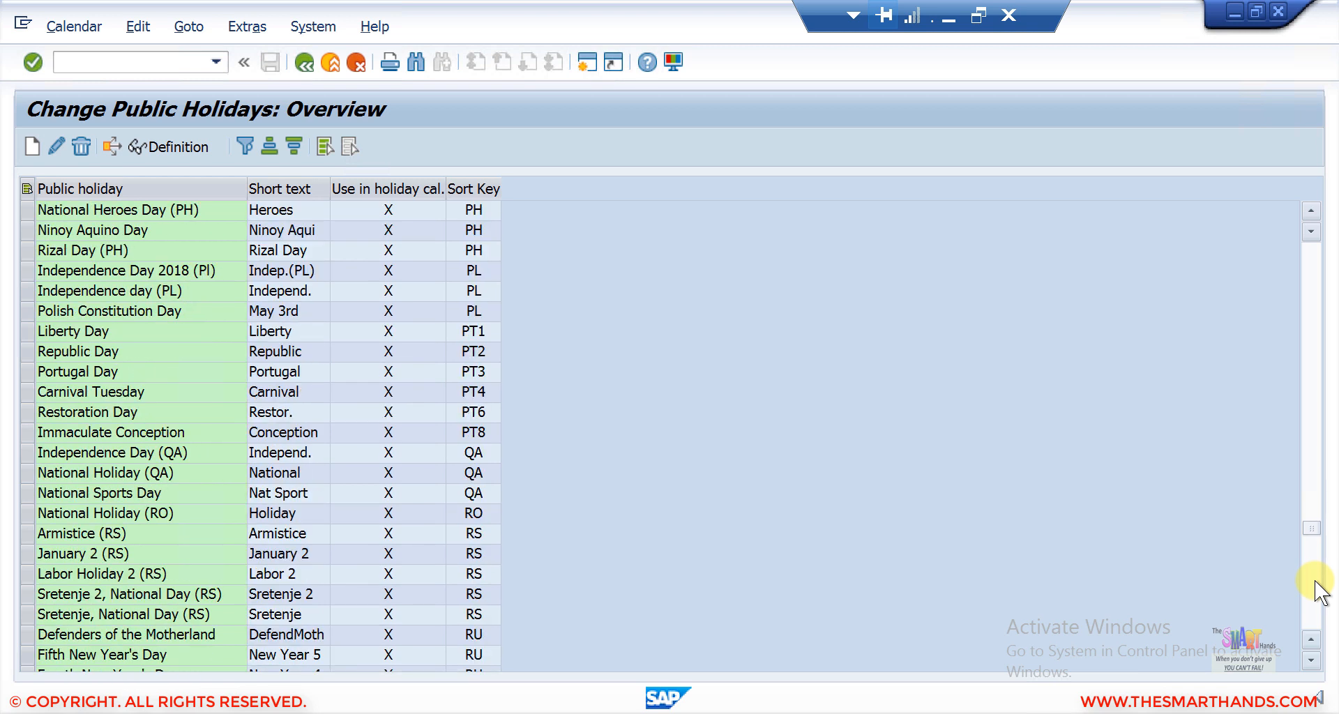
left_click(1315, 592)
left_click(1315, 607)
left_click(1316, 610)
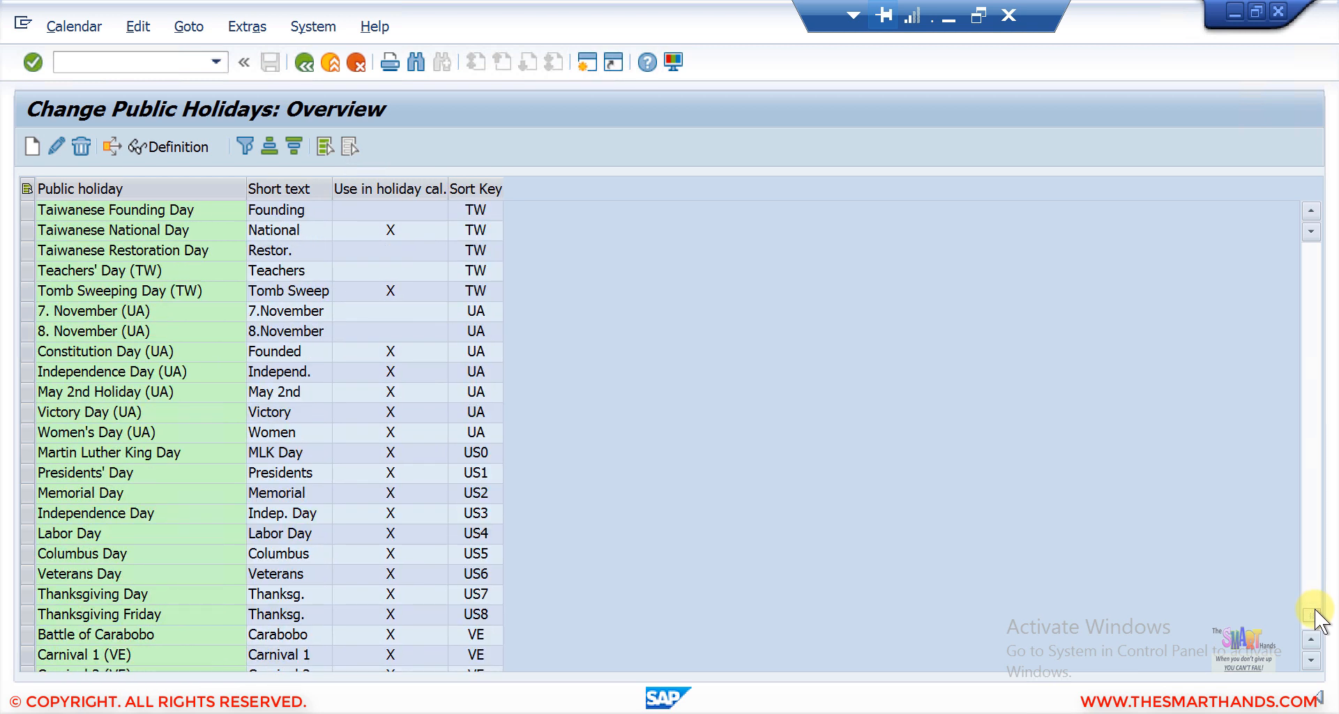
left_click(1312, 661)
left_click(1313, 661)
left_click(1313, 661)
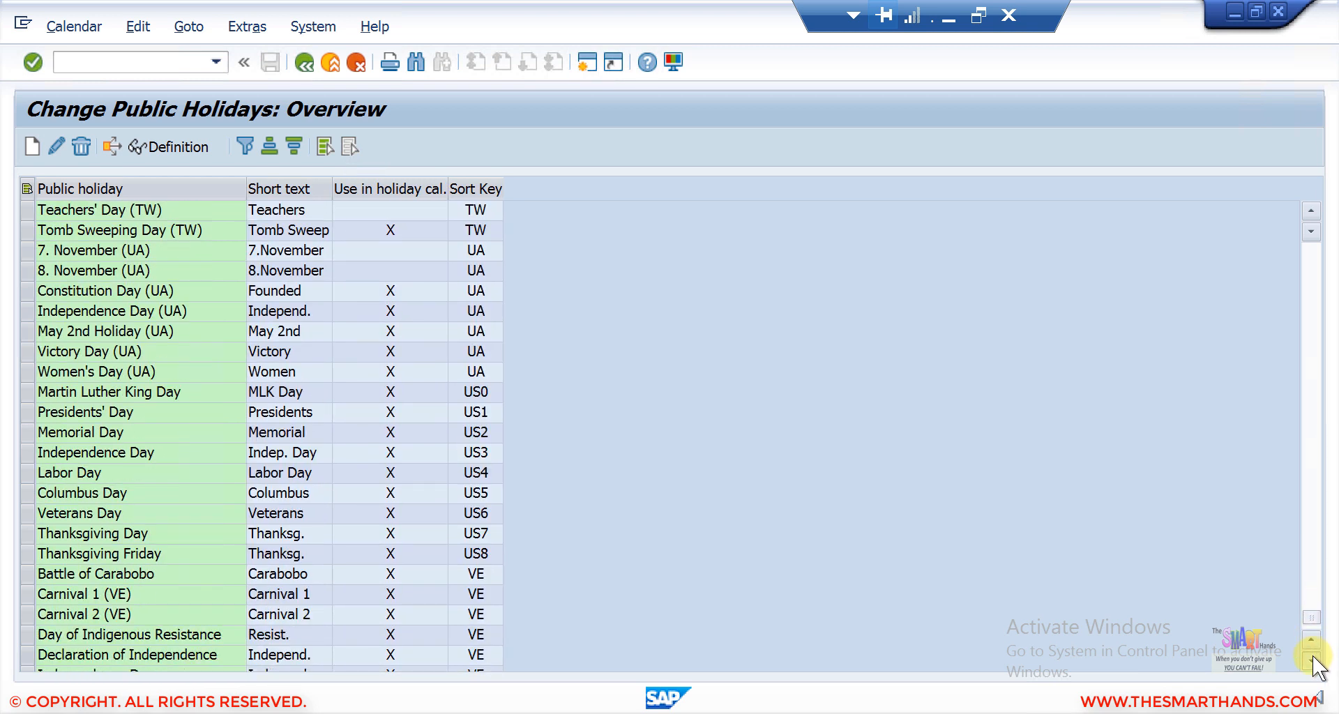
left_click(1312, 661)
left_click(1312, 660)
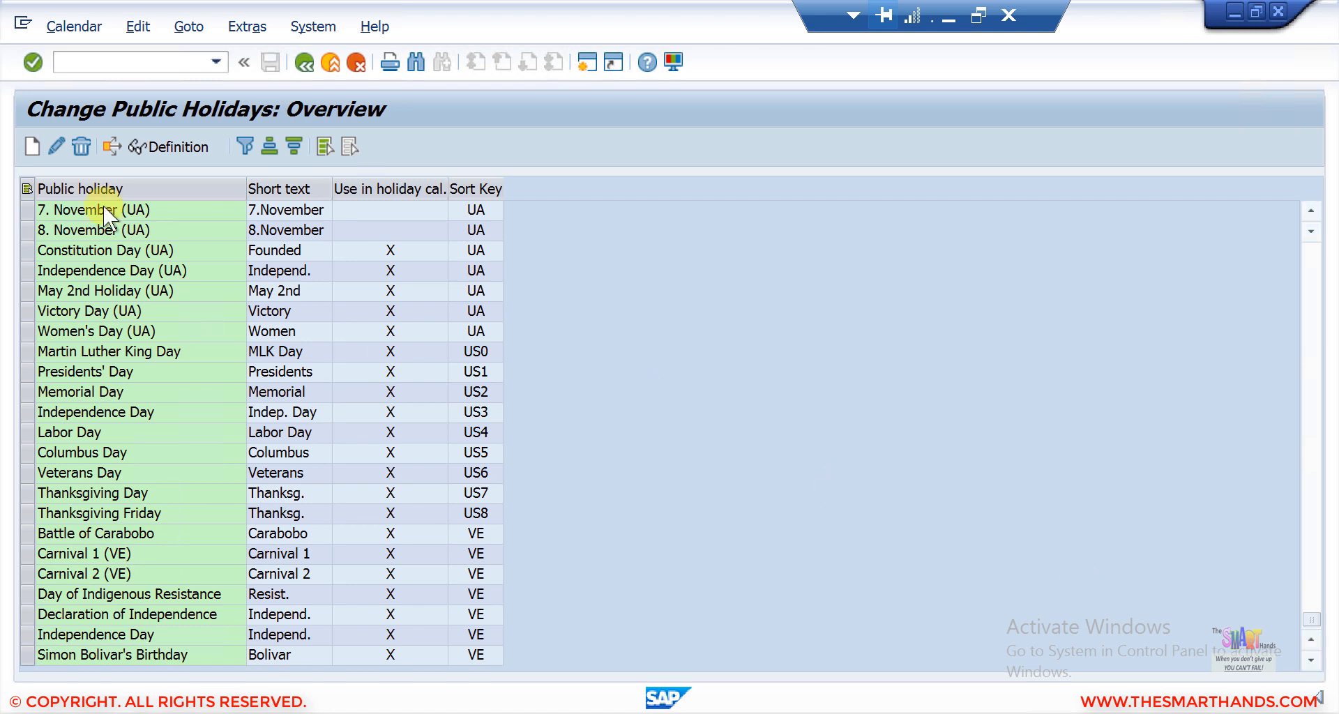
Start a new public holiday with a fixed date and set its day to 01 and month to 05.
left_click(31, 145)
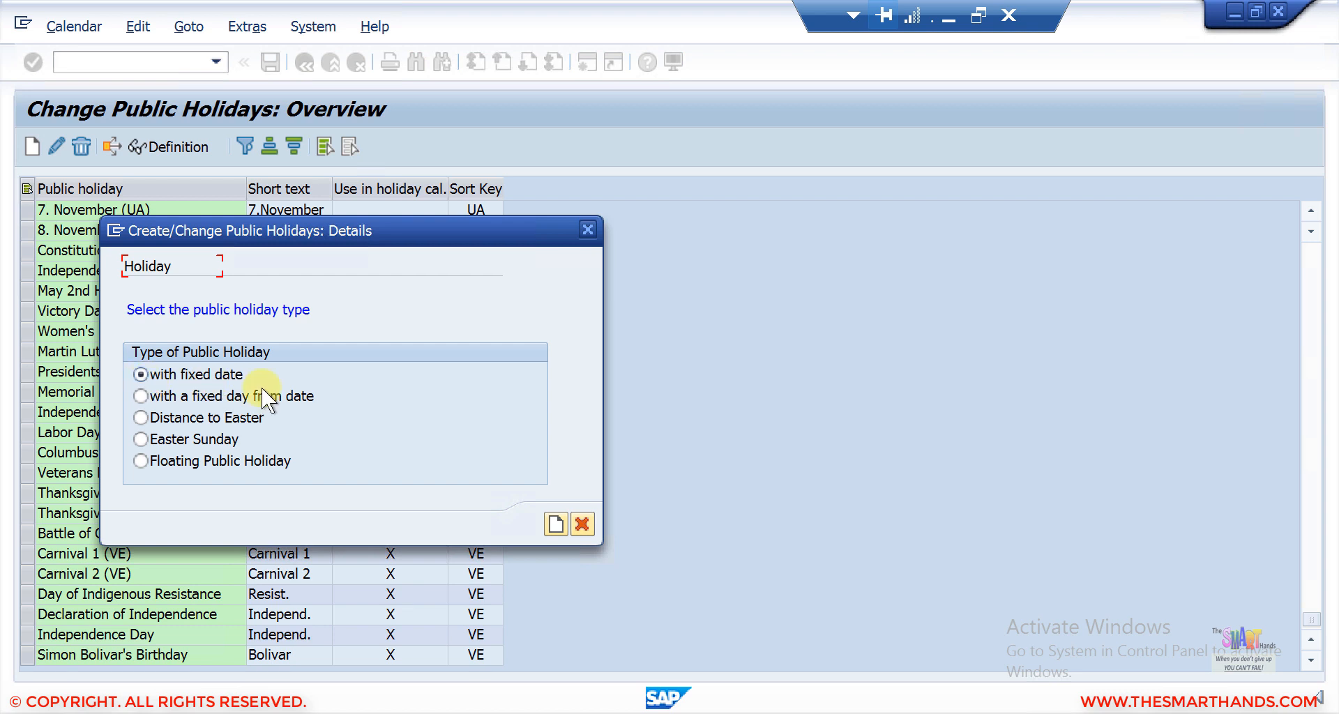
left_click(555, 524)
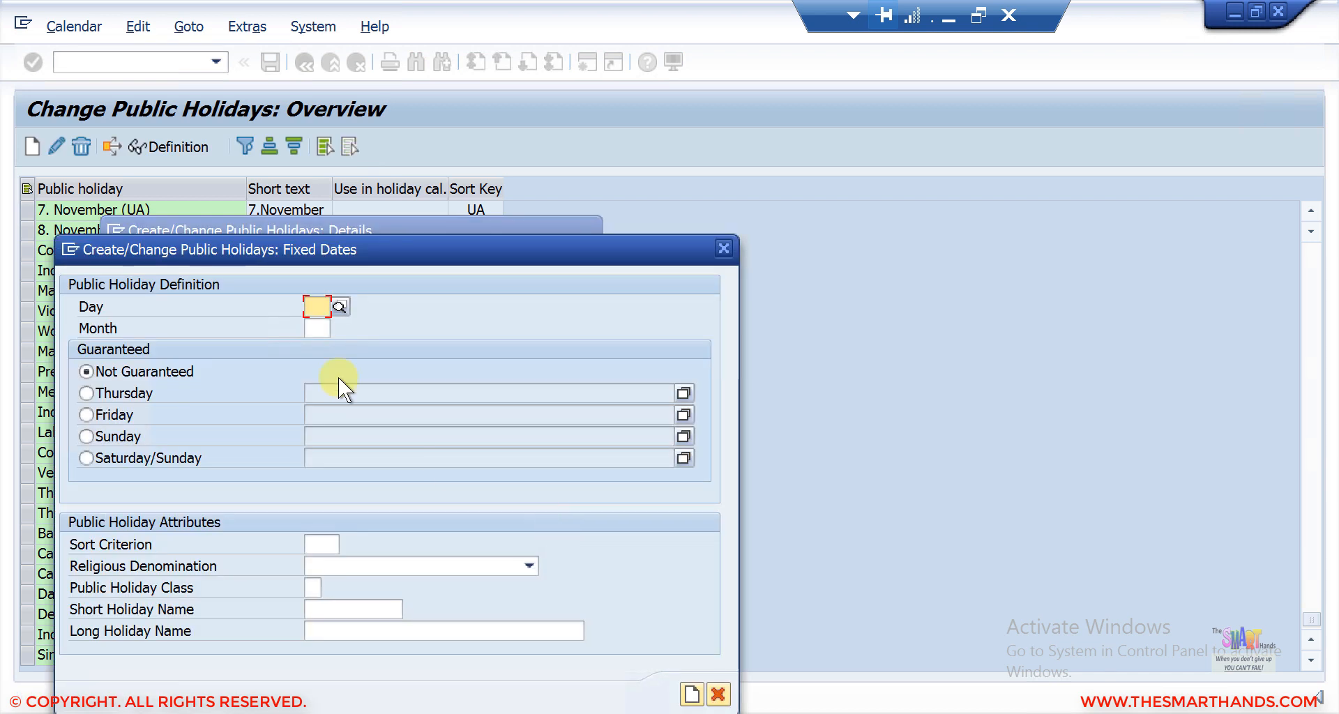
left_click_drag(408, 248, 459, 53)
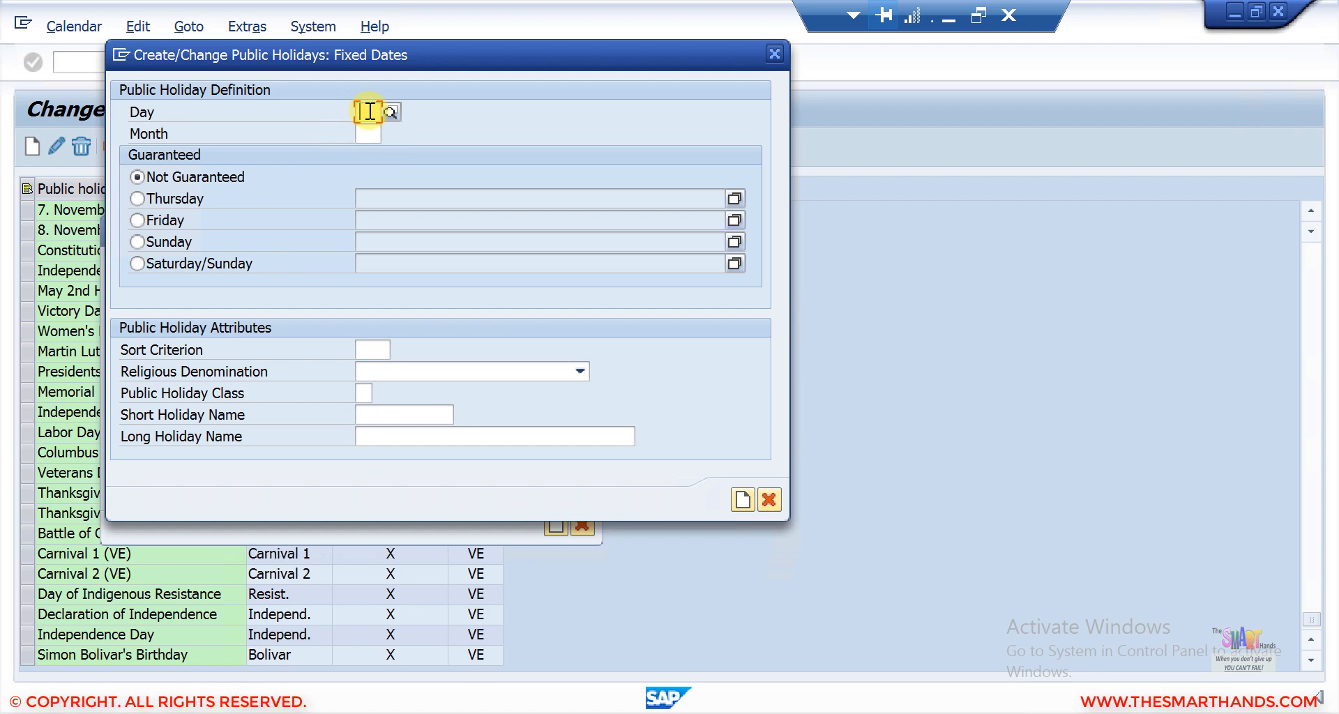
left_click(391, 111)
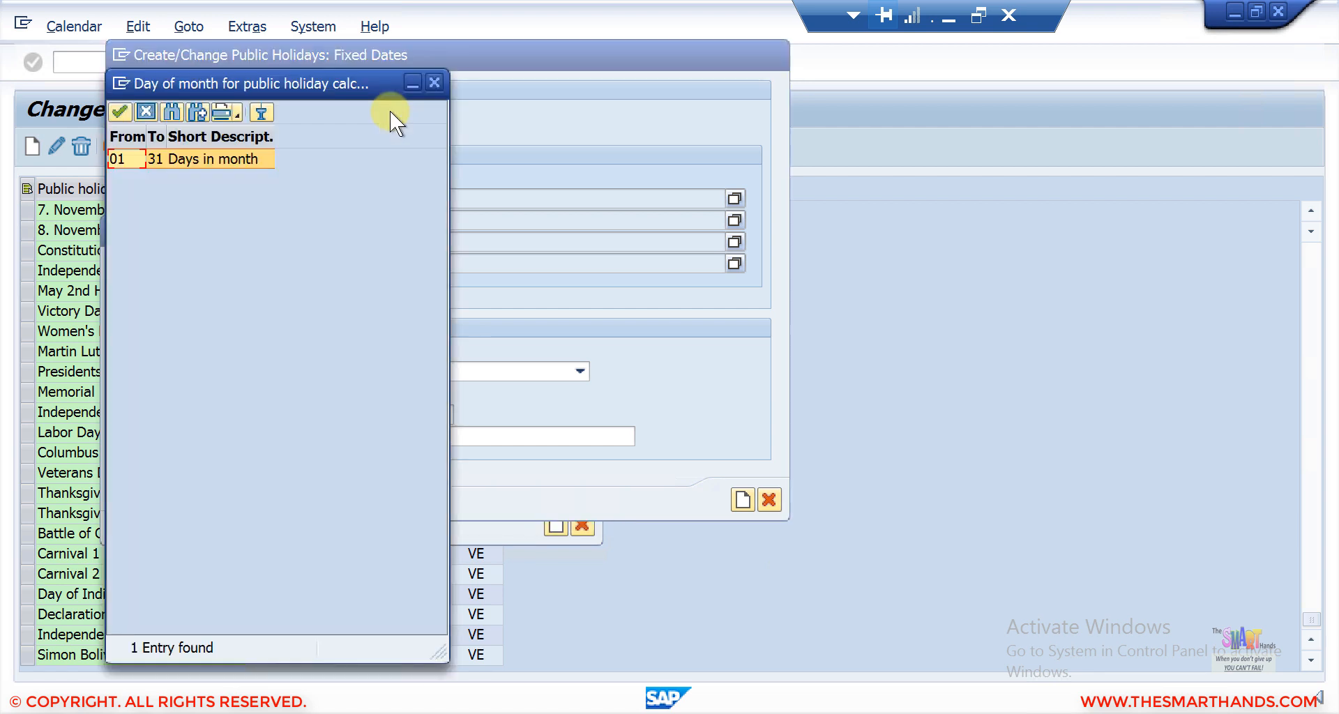
left_click(433, 84)
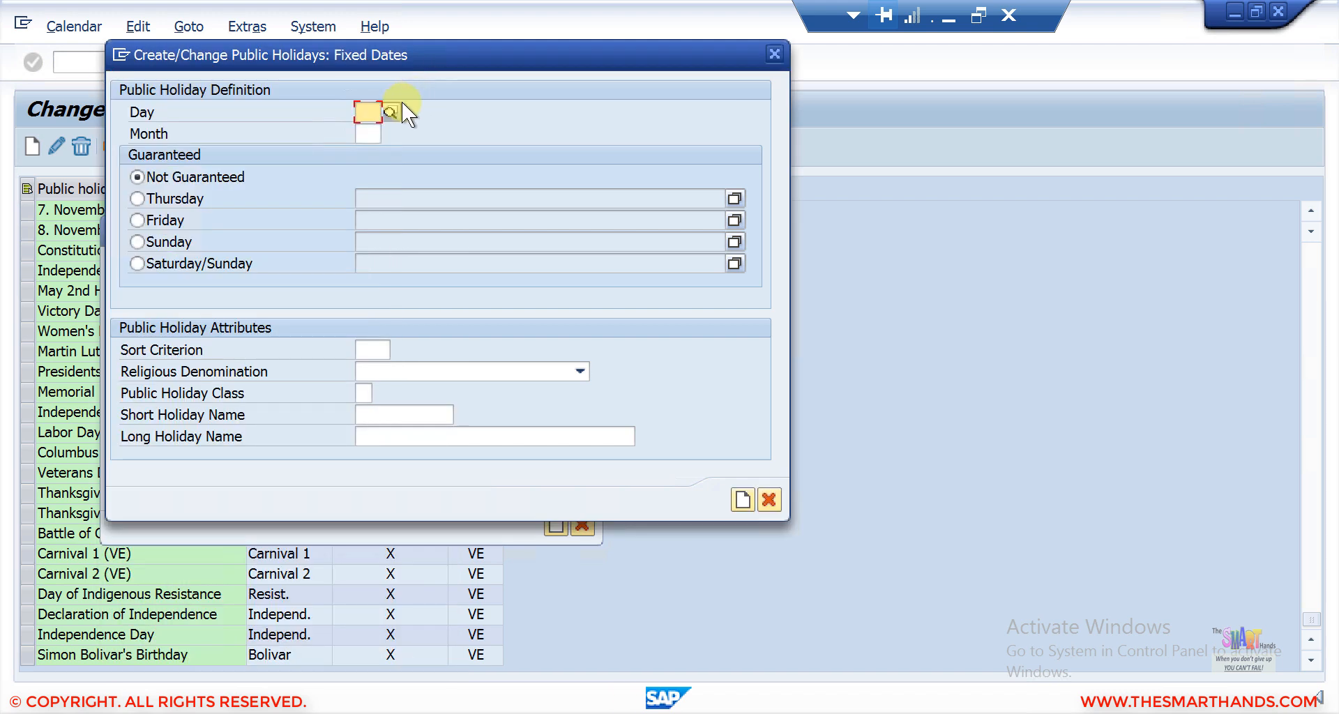
left_click(368, 110)
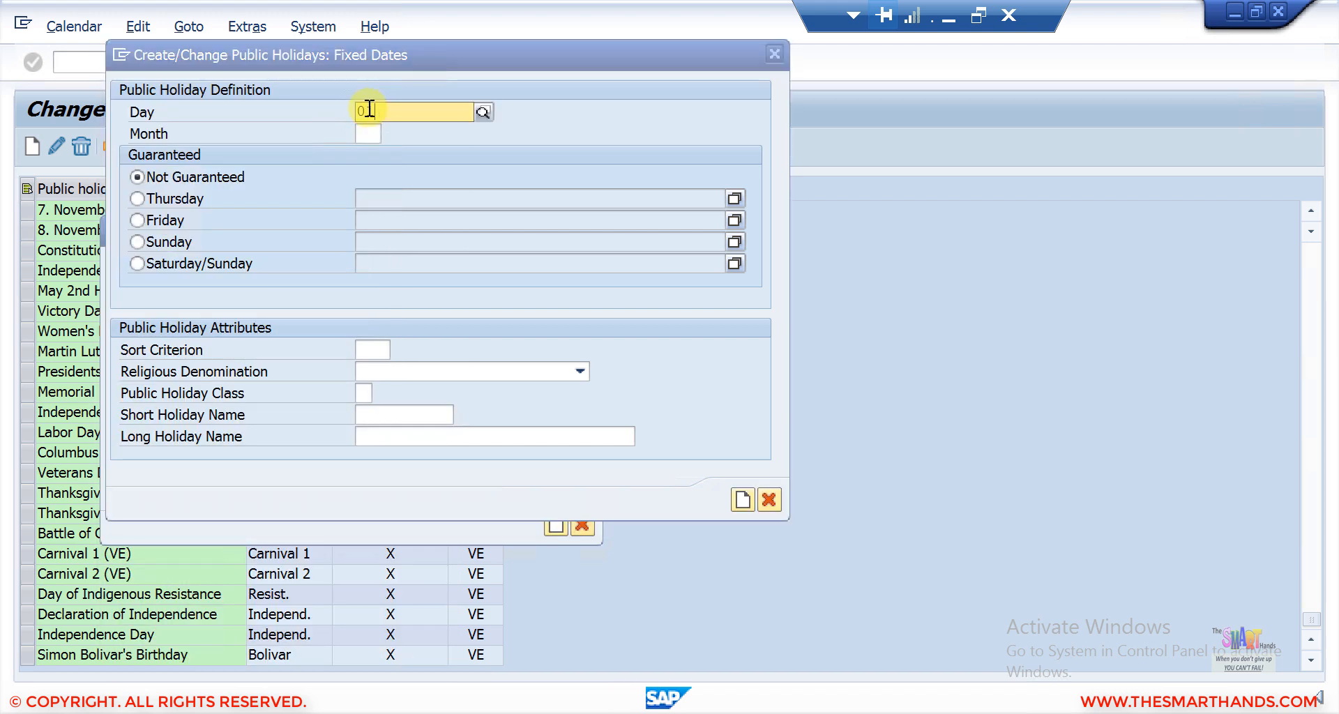
type("01")
left_click(366, 135)
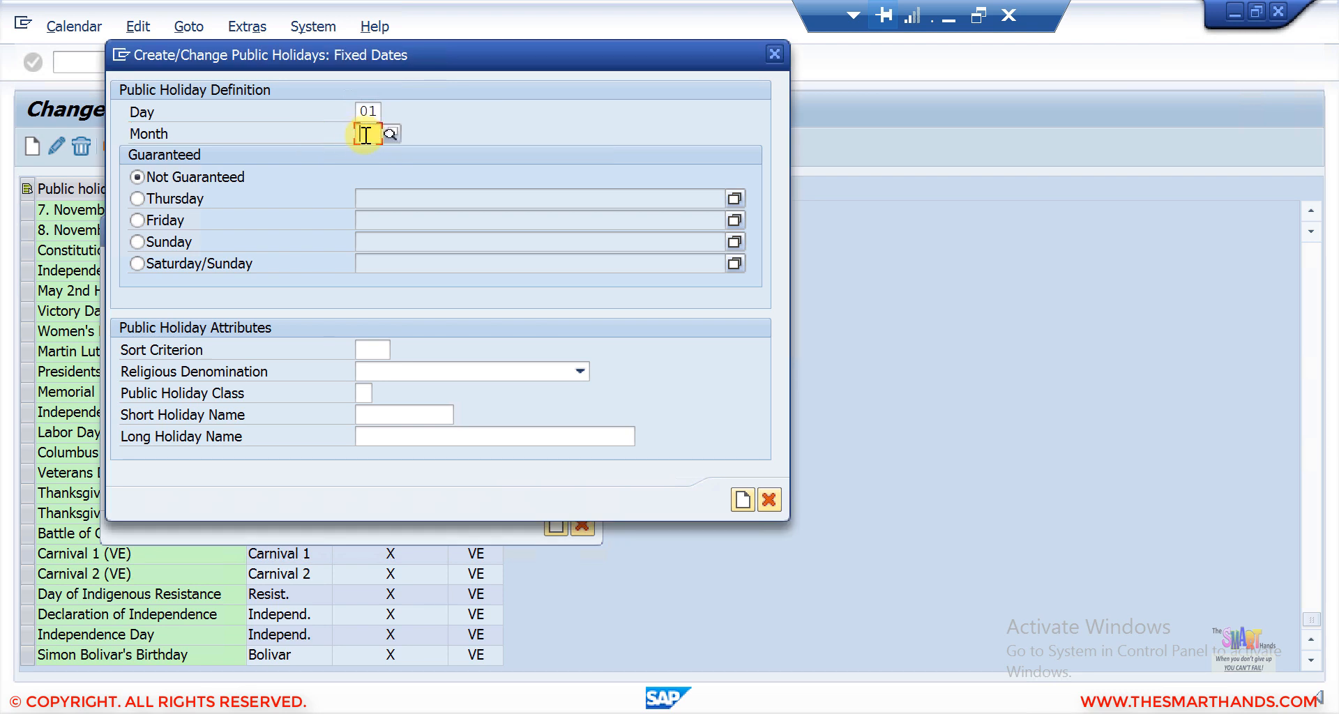
type("05")
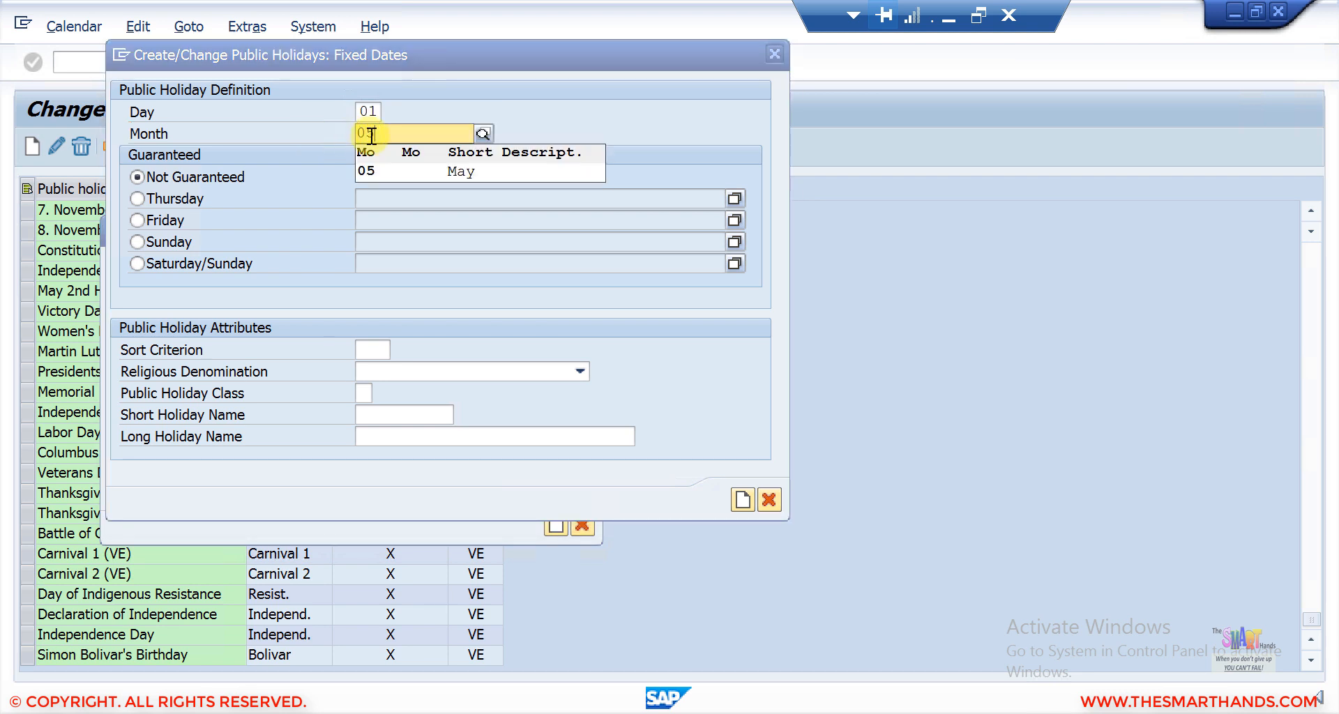
left_click(399, 170)
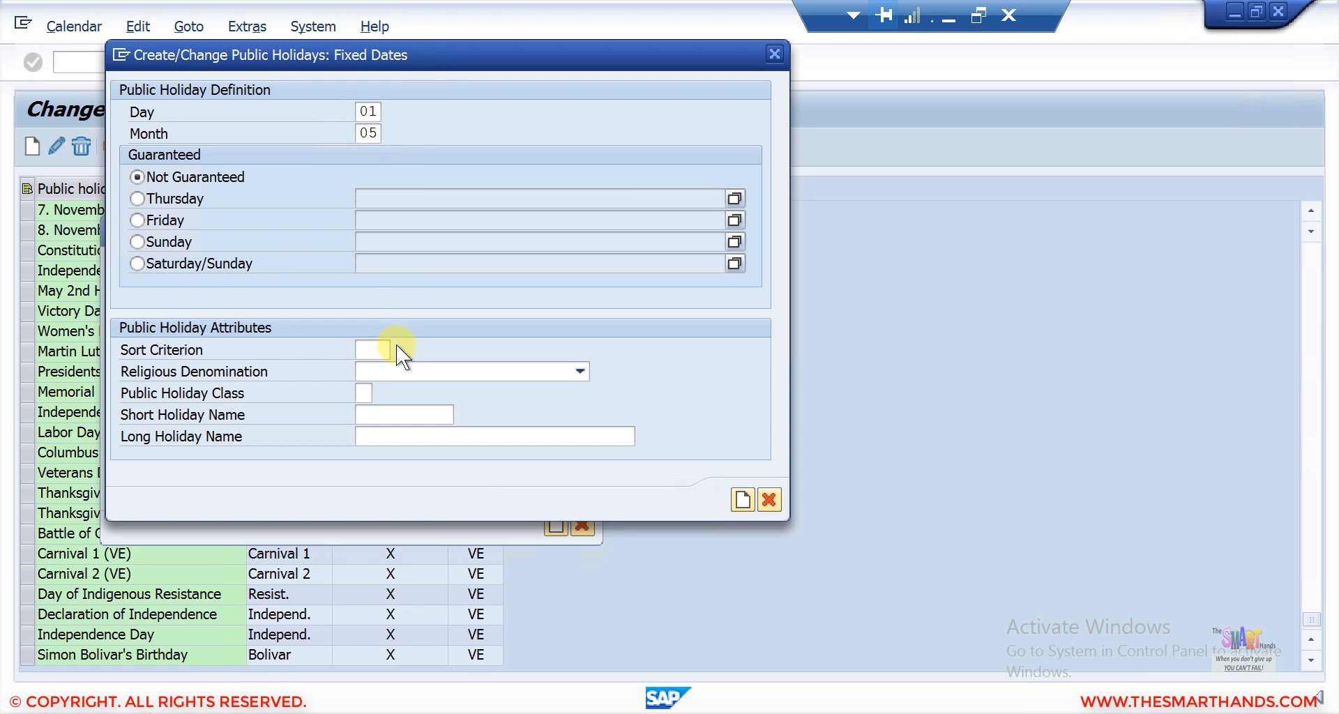
Enter Labor Day as both the short and the long holiday name.
left_click(386, 413)
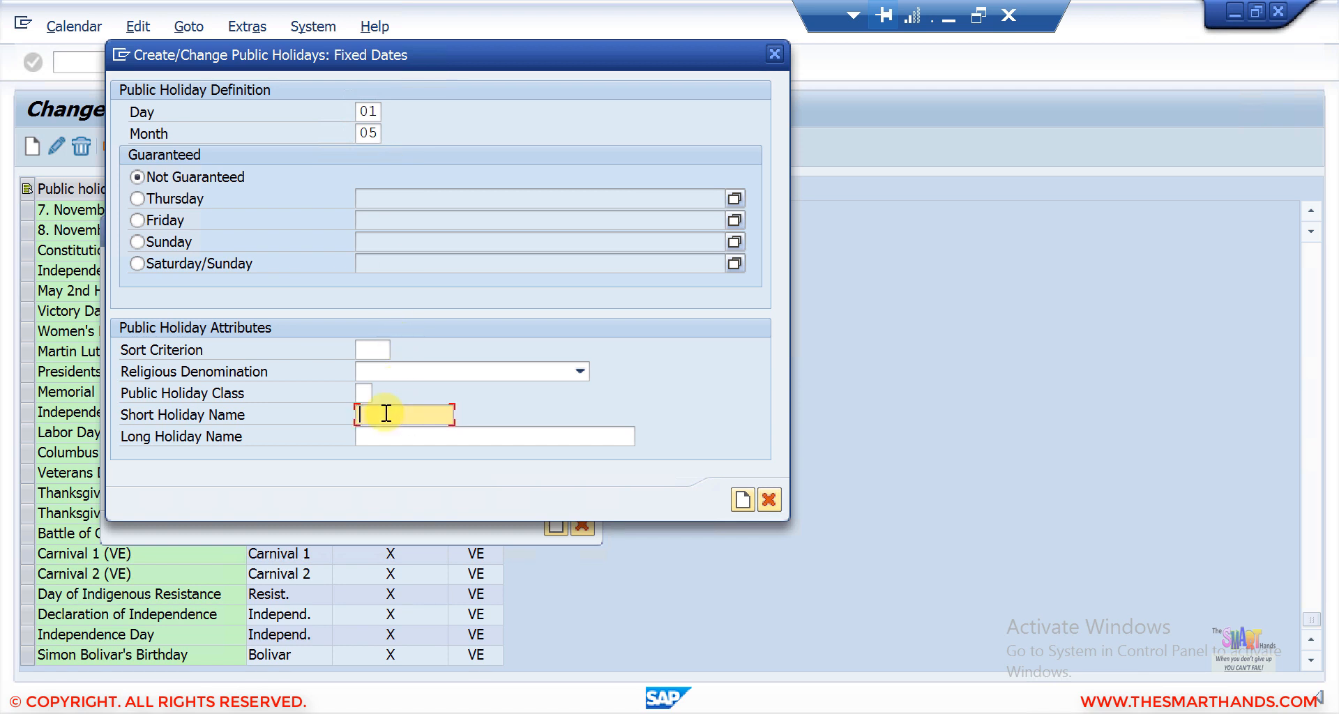
type("Labout")
key("BackSpace")
key("BackSpace")
key("BackSpace")
type("r Day")
left_click(386, 436)
type("Labor Da")
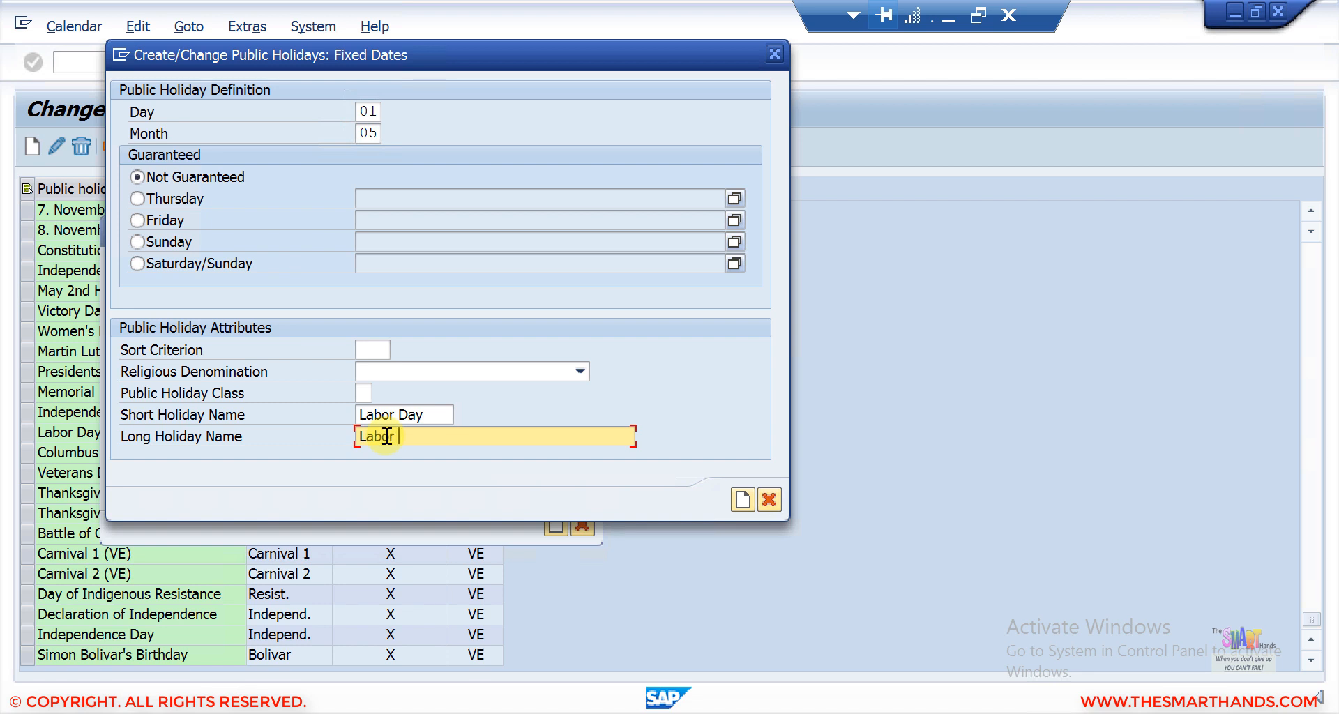
type("y")
Keep the holiday as Not Guaranteed and set its sort criterion to Z1.
left_click(141, 198)
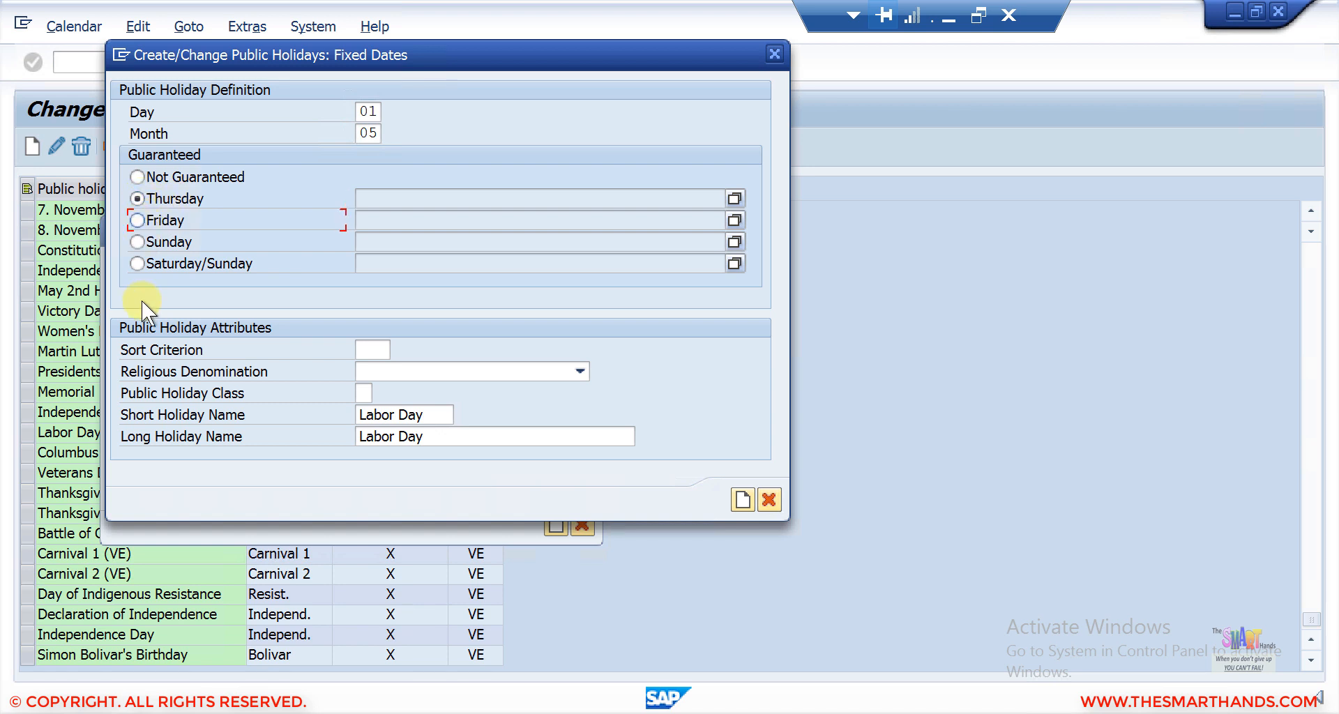
left_click(138, 177)
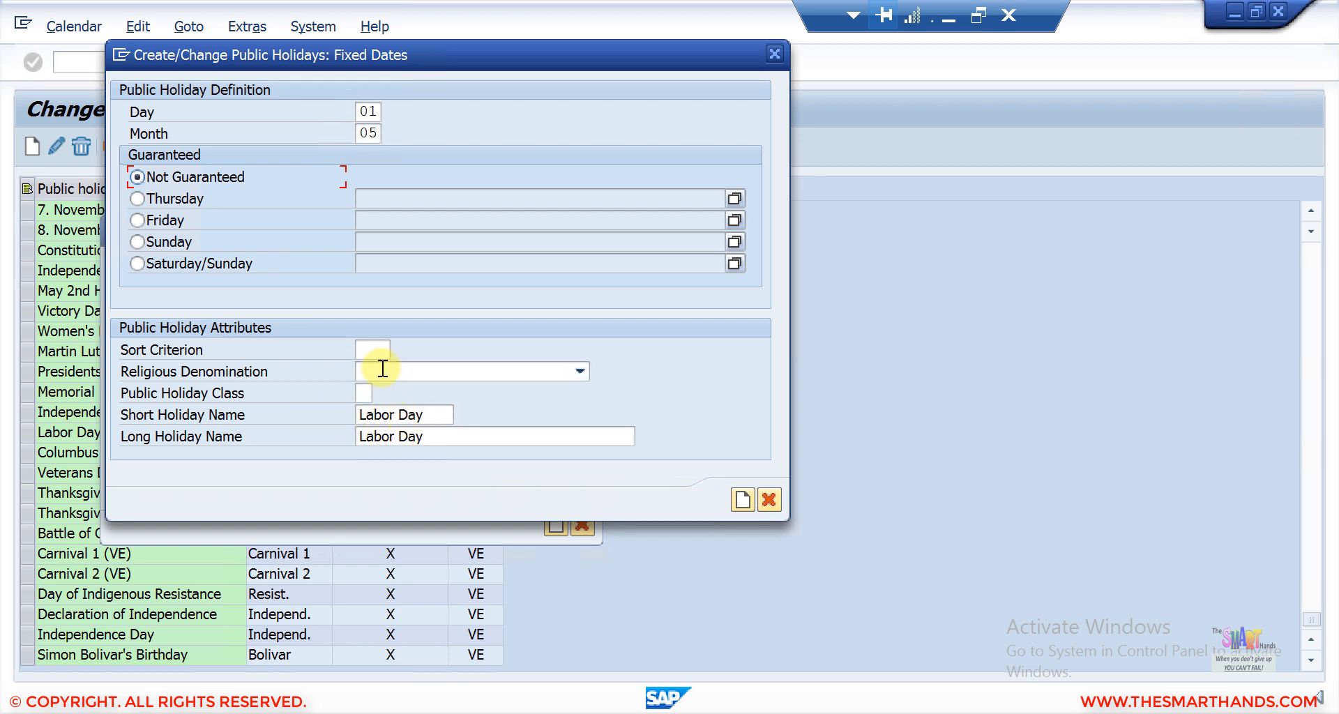
left_click(374, 350)
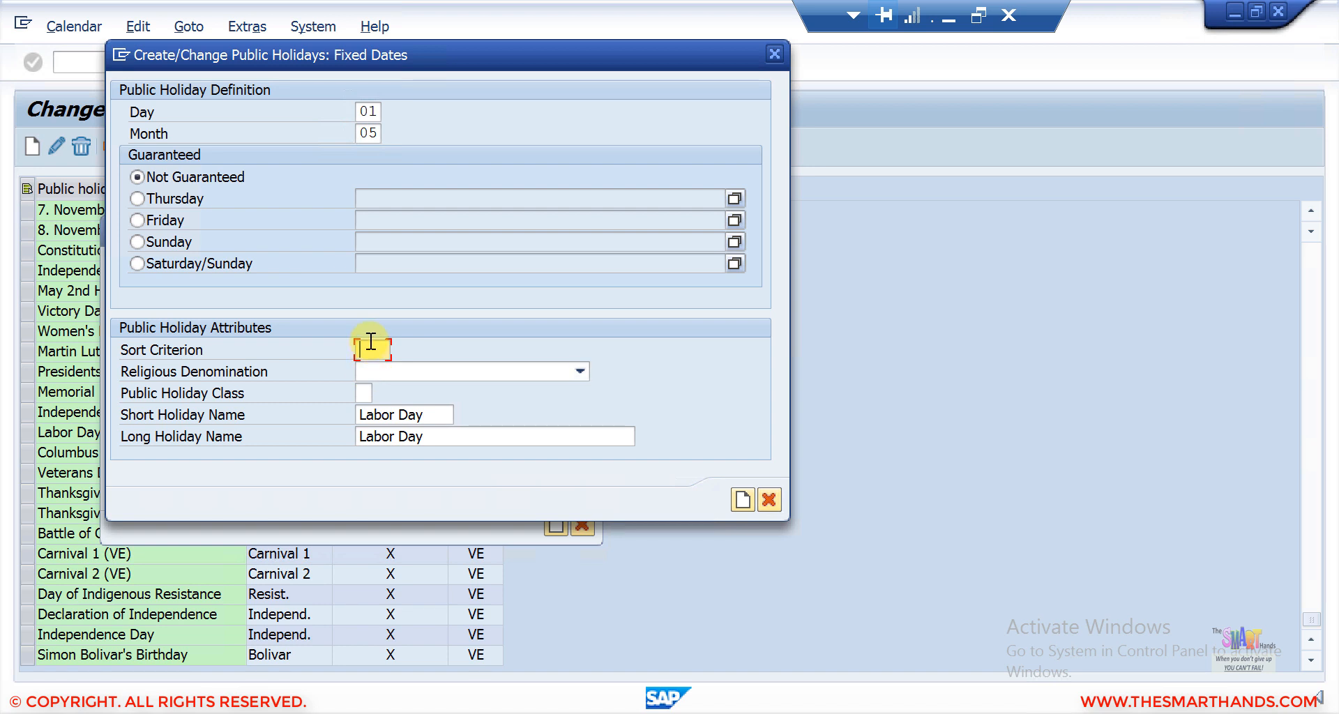
type("Z1")
Check the religious denomination and holiday class options, leave both blank, and create the holiday, accepting the transport note.
left_click(487, 375)
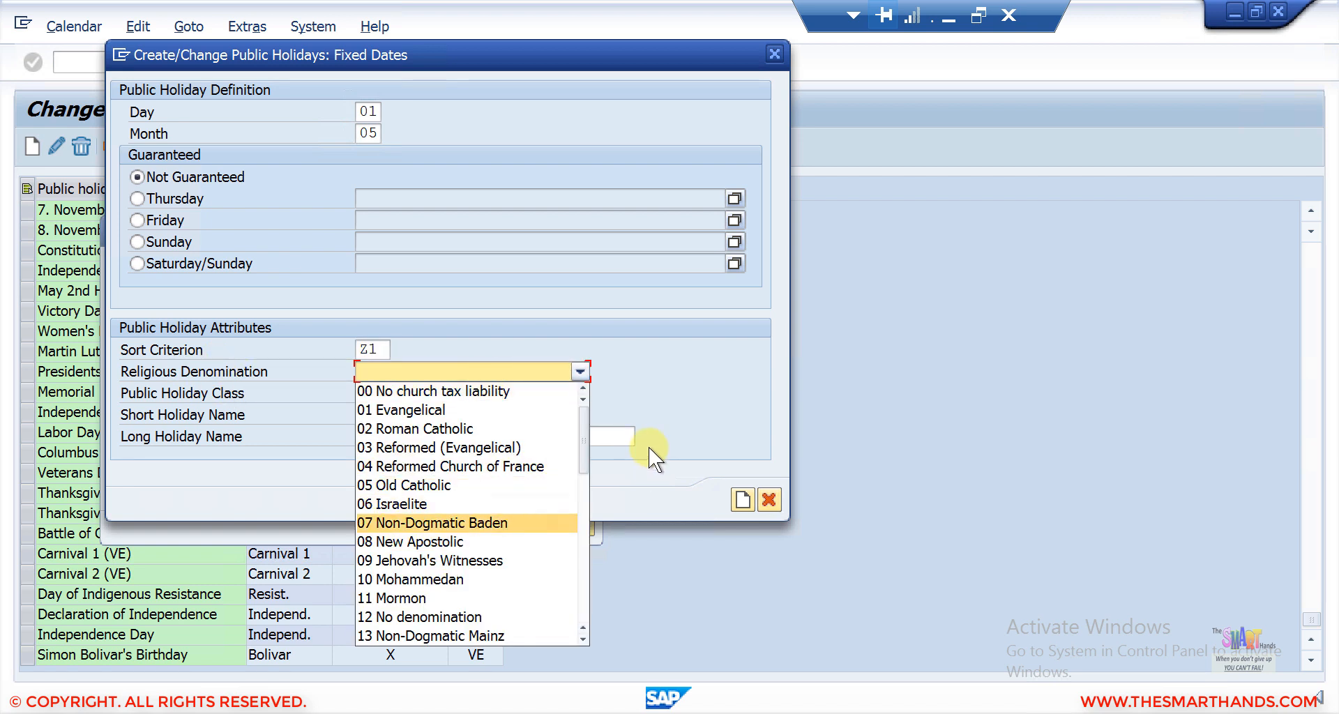
left_click(680, 357)
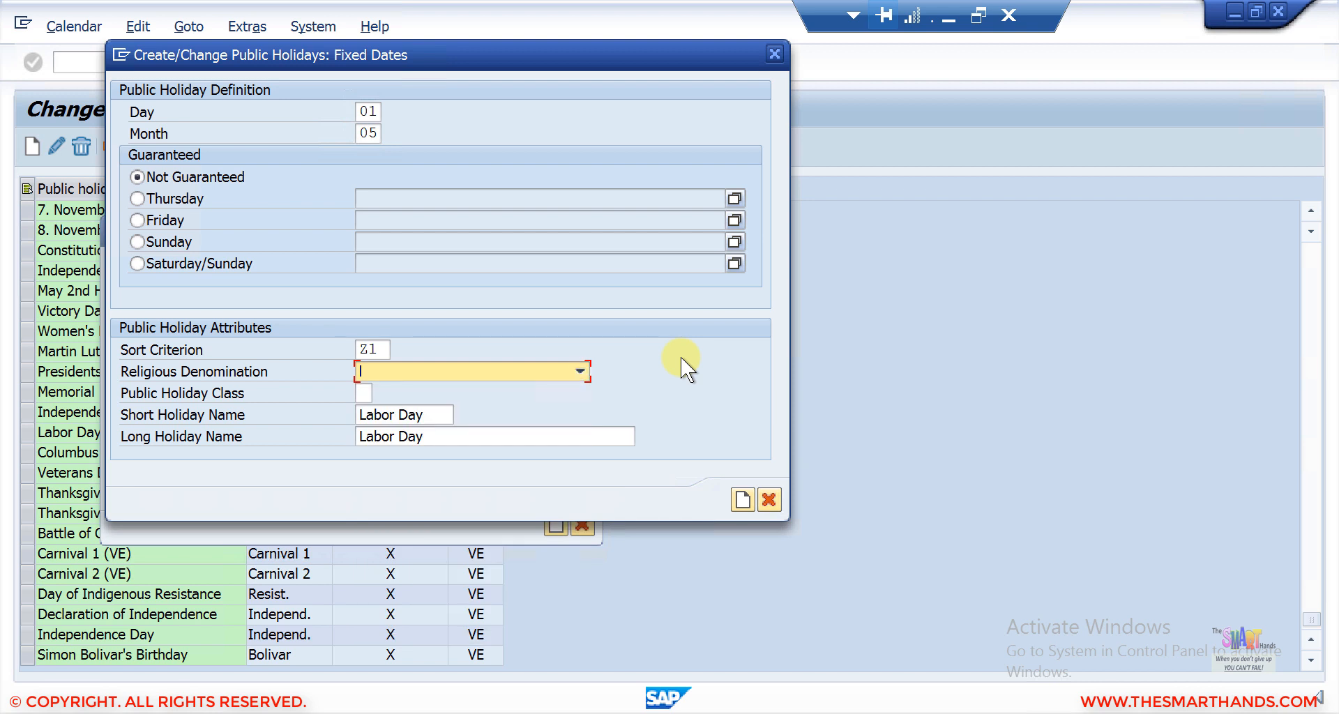
left_click(366, 389)
left_click(381, 392)
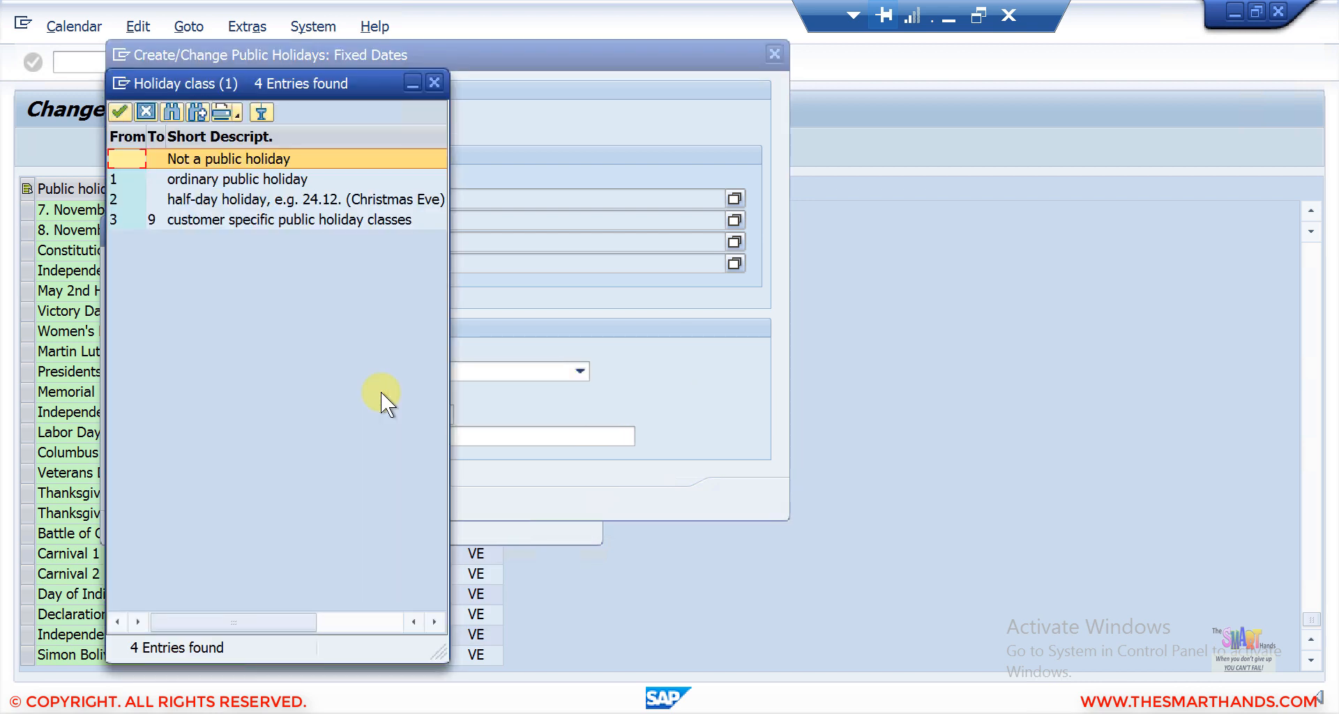
left_click(435, 83)
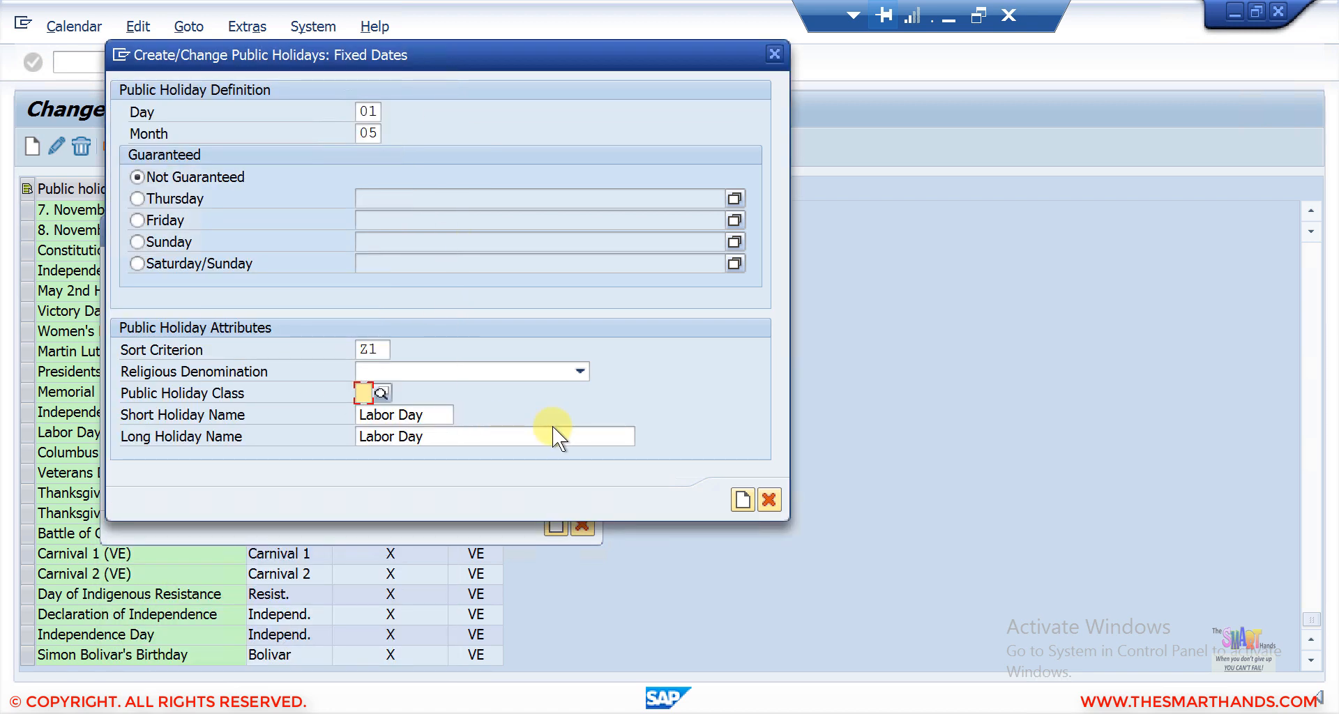
left_click(743, 500)
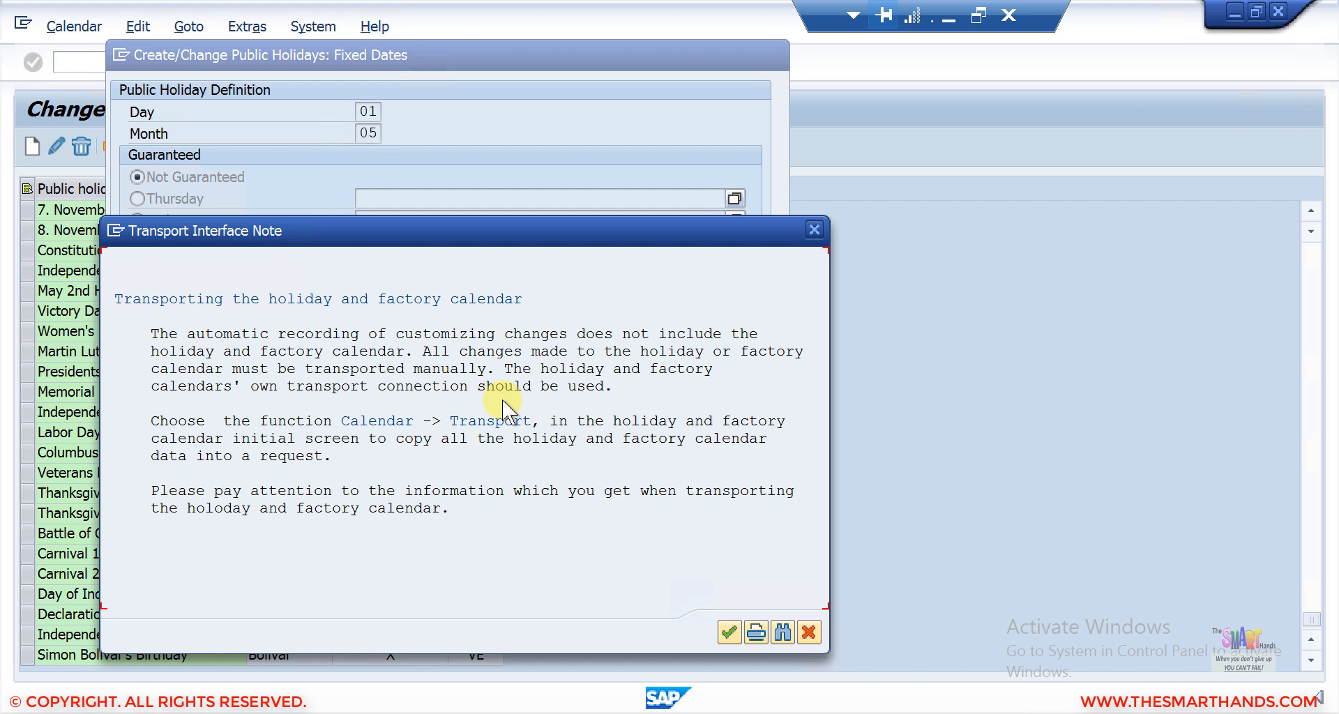
left_click(728, 626)
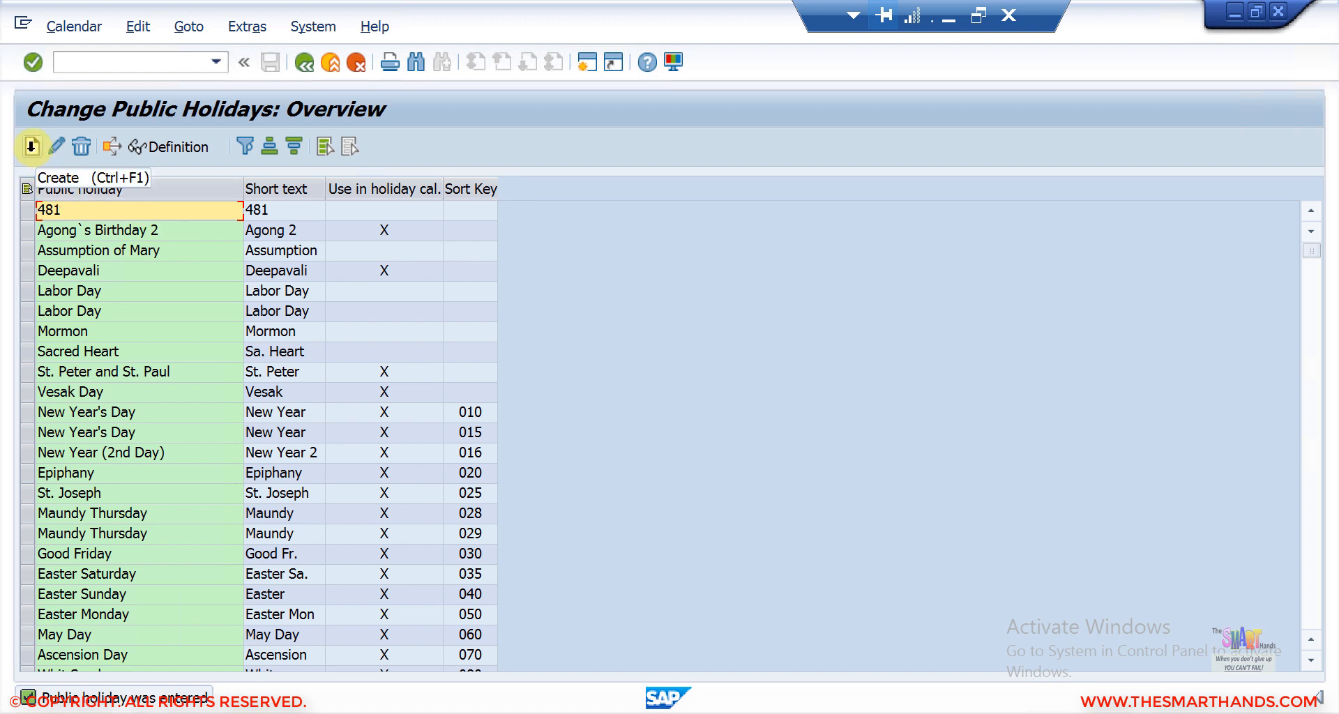
Start another public holiday of the type with a fixed day from date and read the help on that type.
left_click(32, 148)
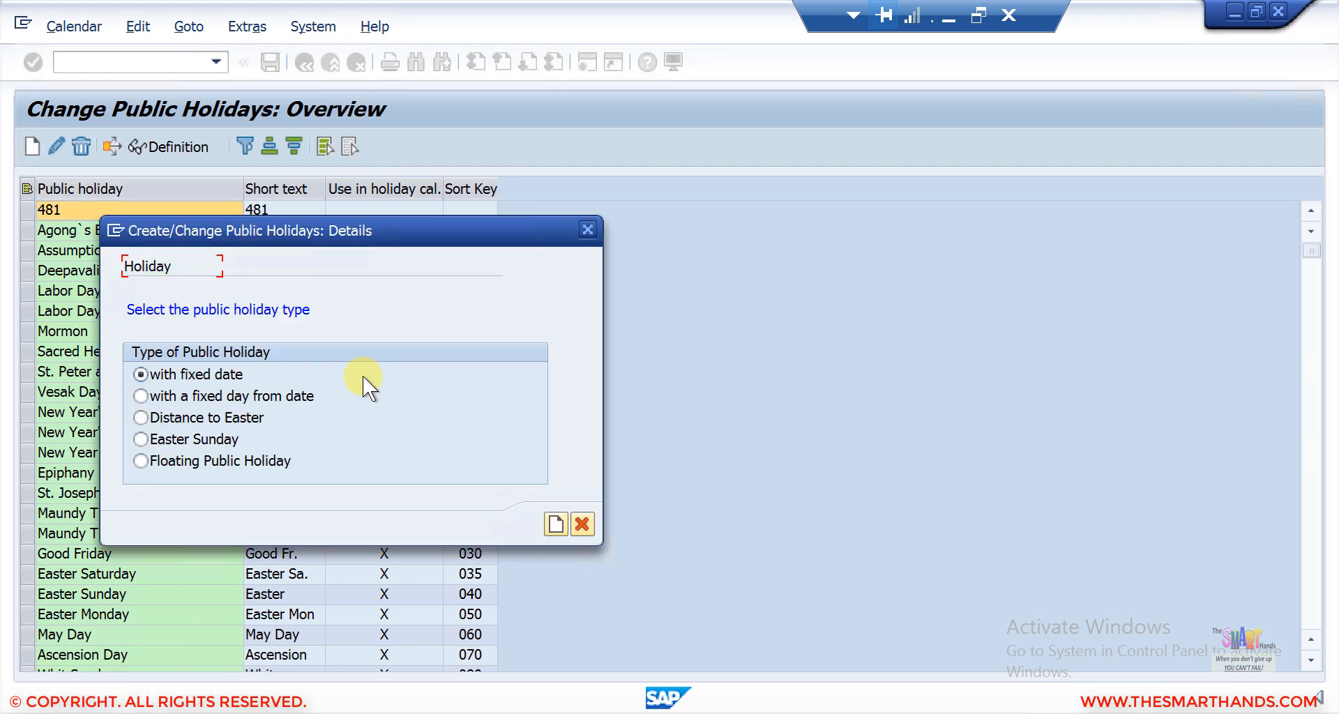
left_click(141, 396)
left_click(556, 523)
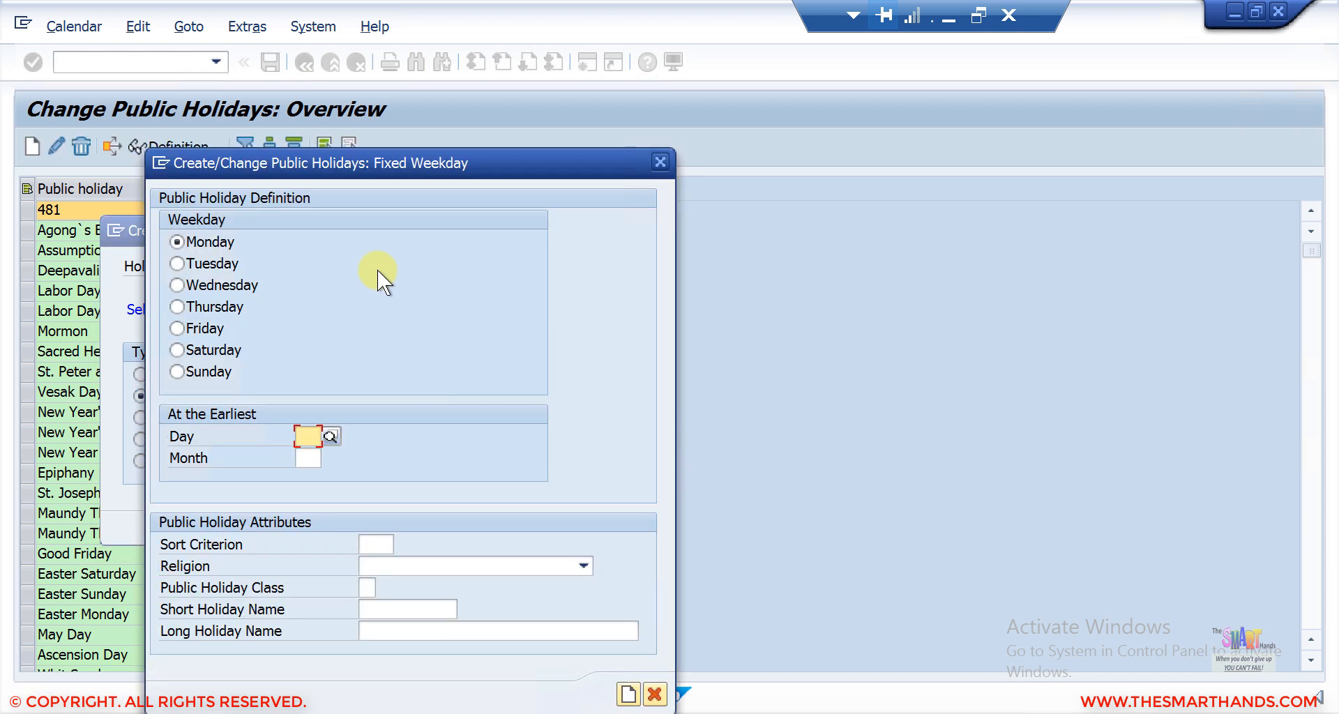
left_click_drag(407, 161, 793, 54)
left_click(868, 38)
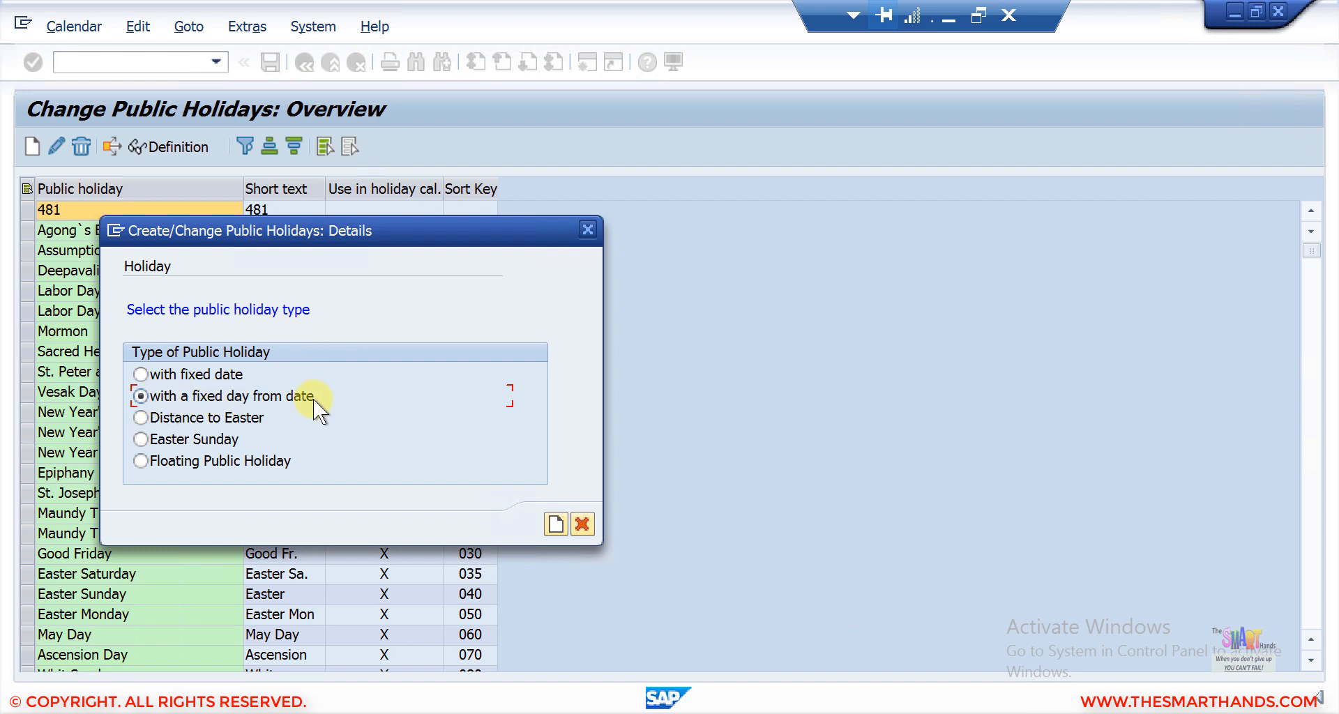
key("F1")
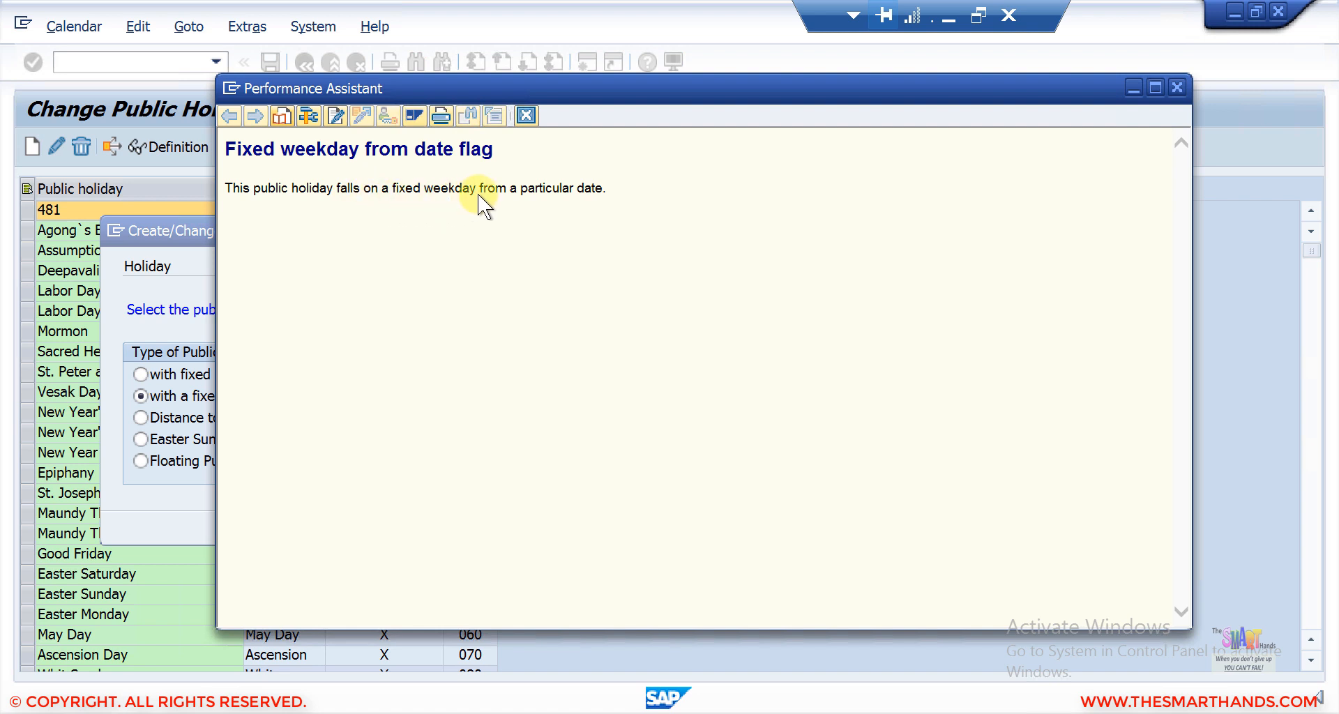
left_click(526, 115)
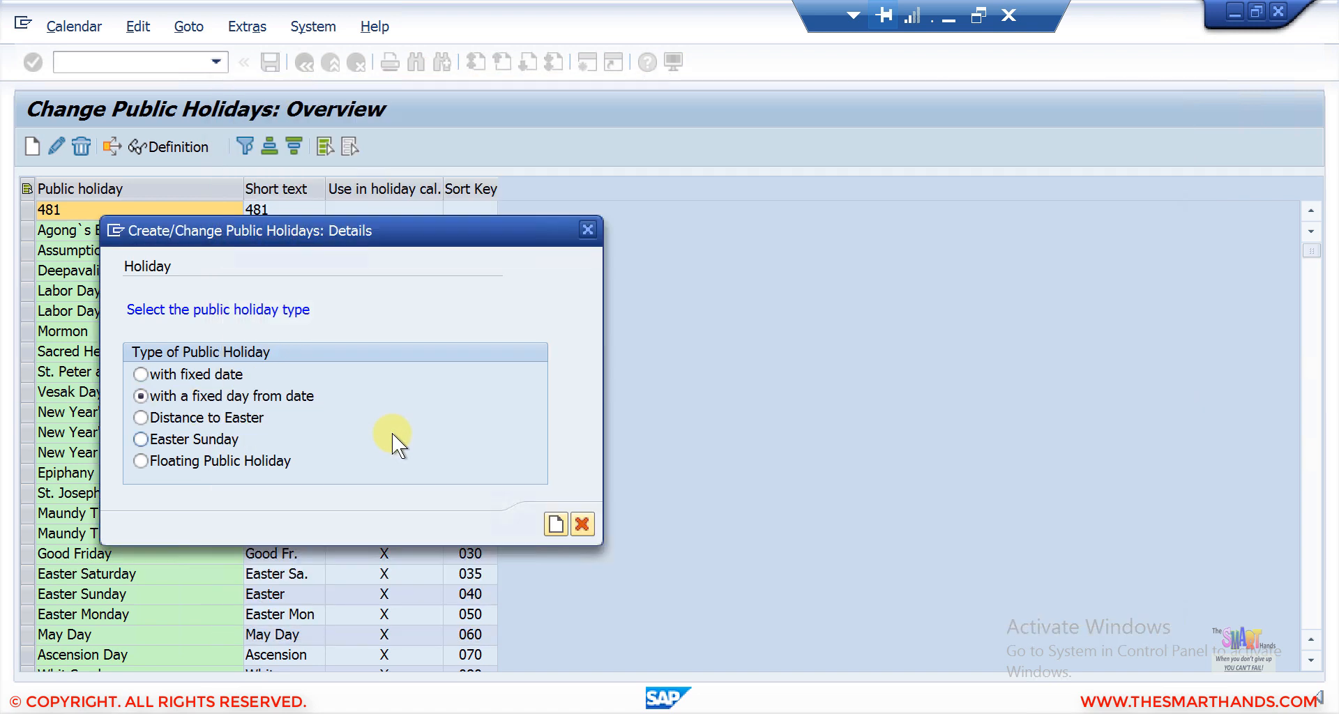
Define the fixed-weekday holiday to fall on Tuesday, at the earliest on day 02 of month 06.
left_click(558, 523)
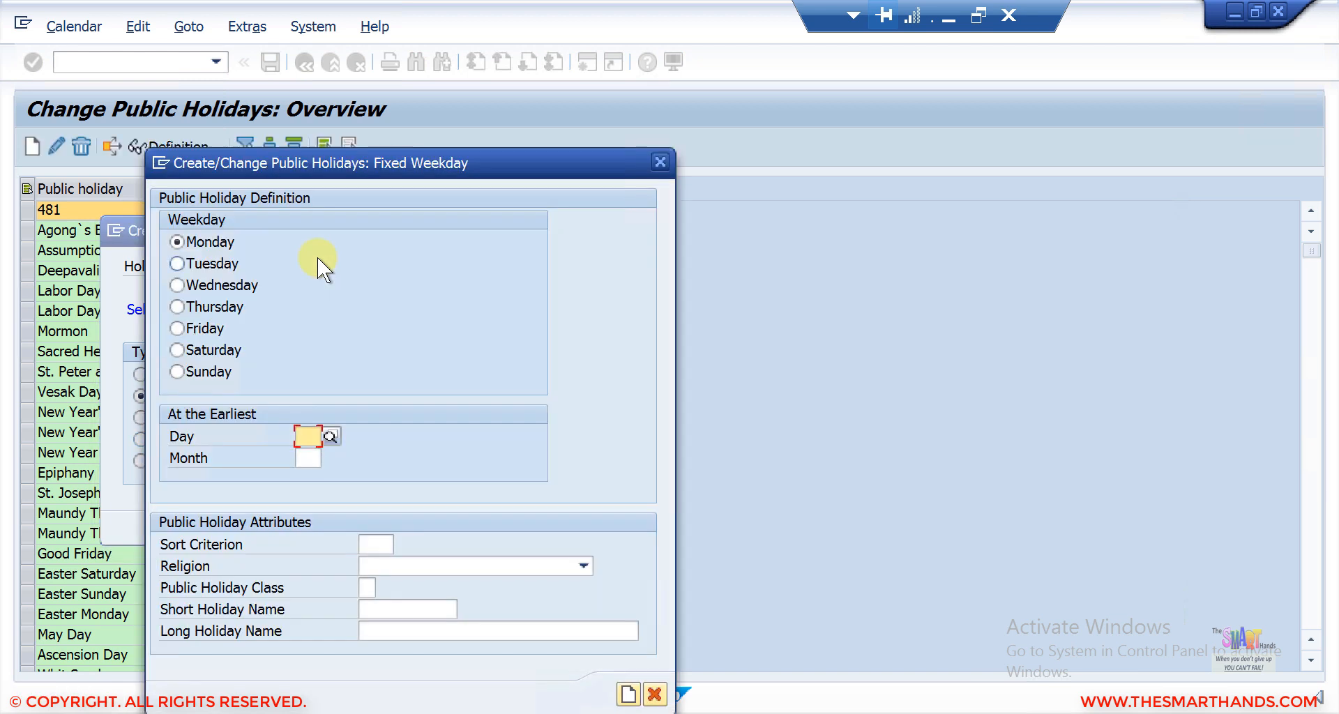
left_click(182, 261)
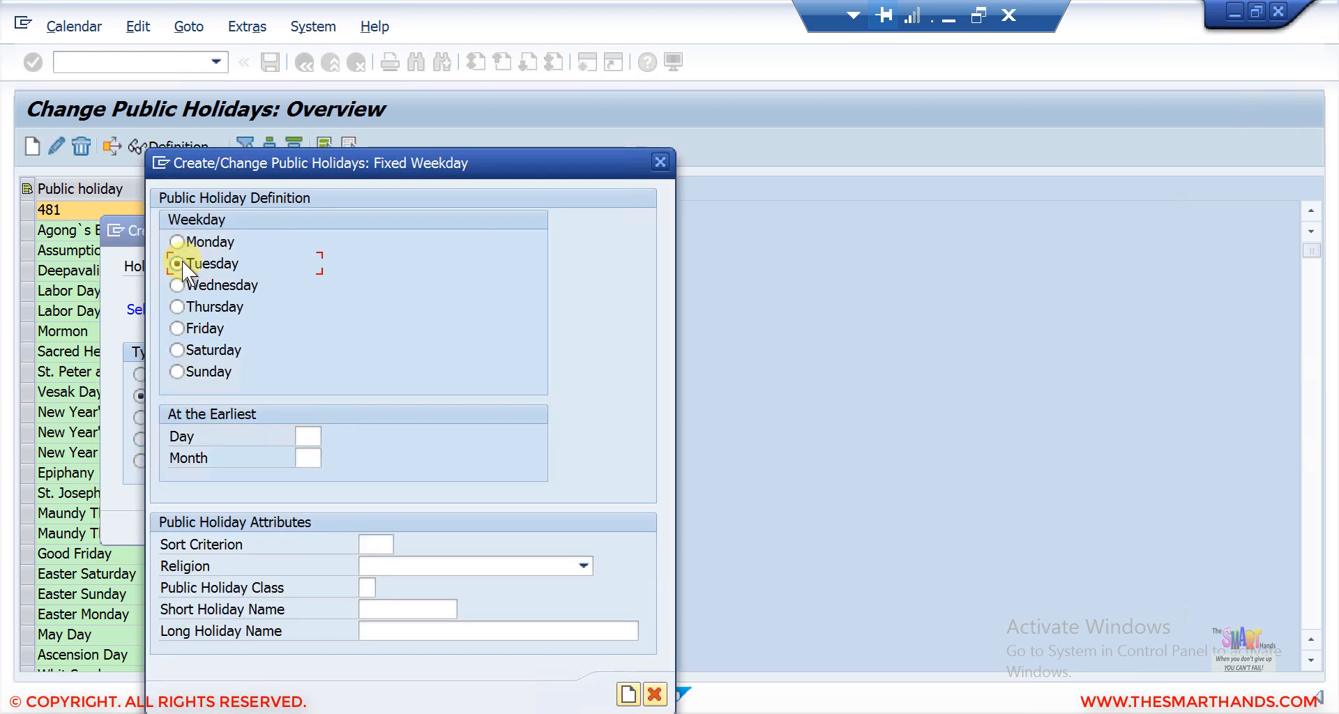
left_click(312, 439)
type("02")
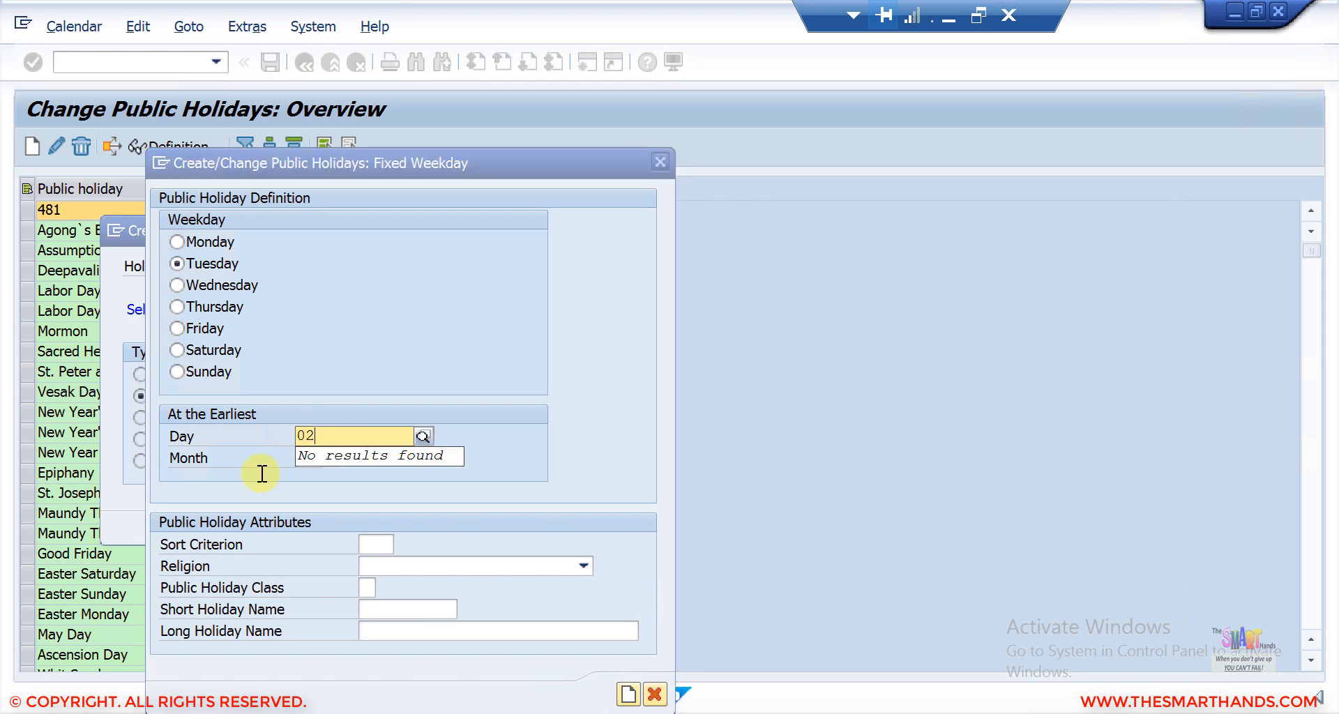
left_click(310, 458)
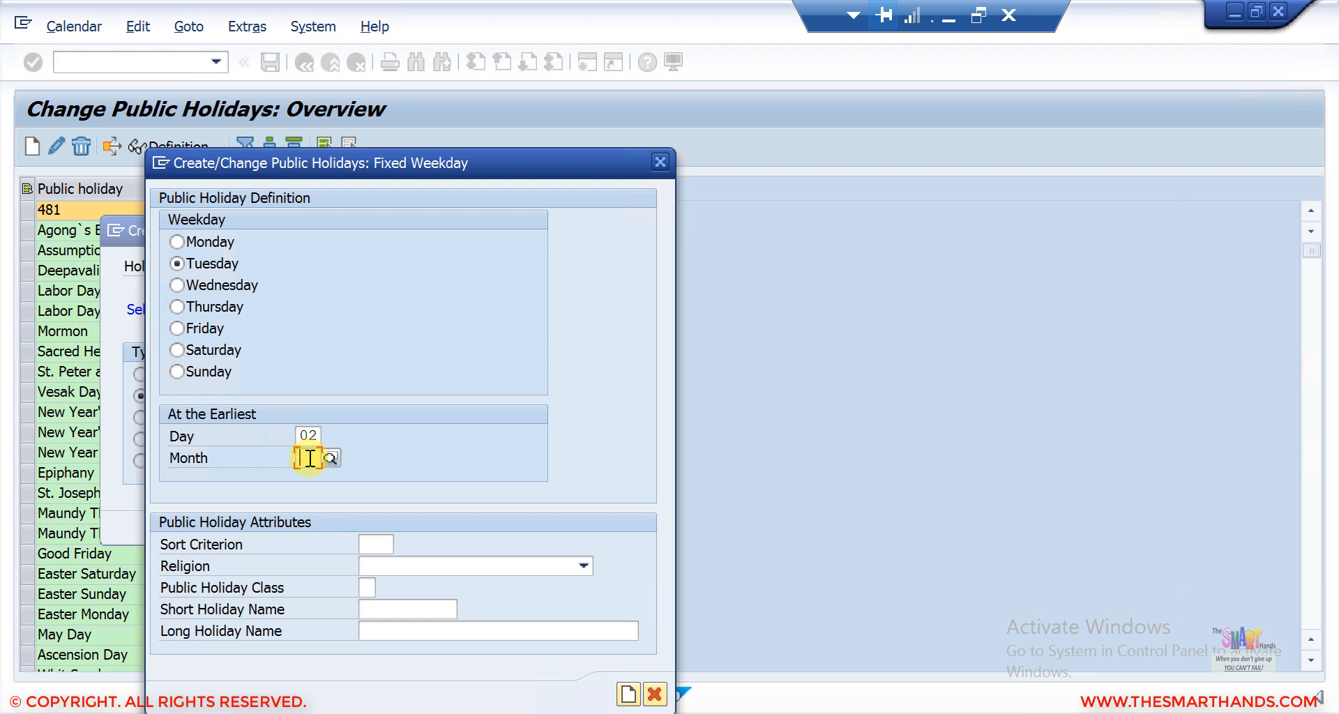
type("06")
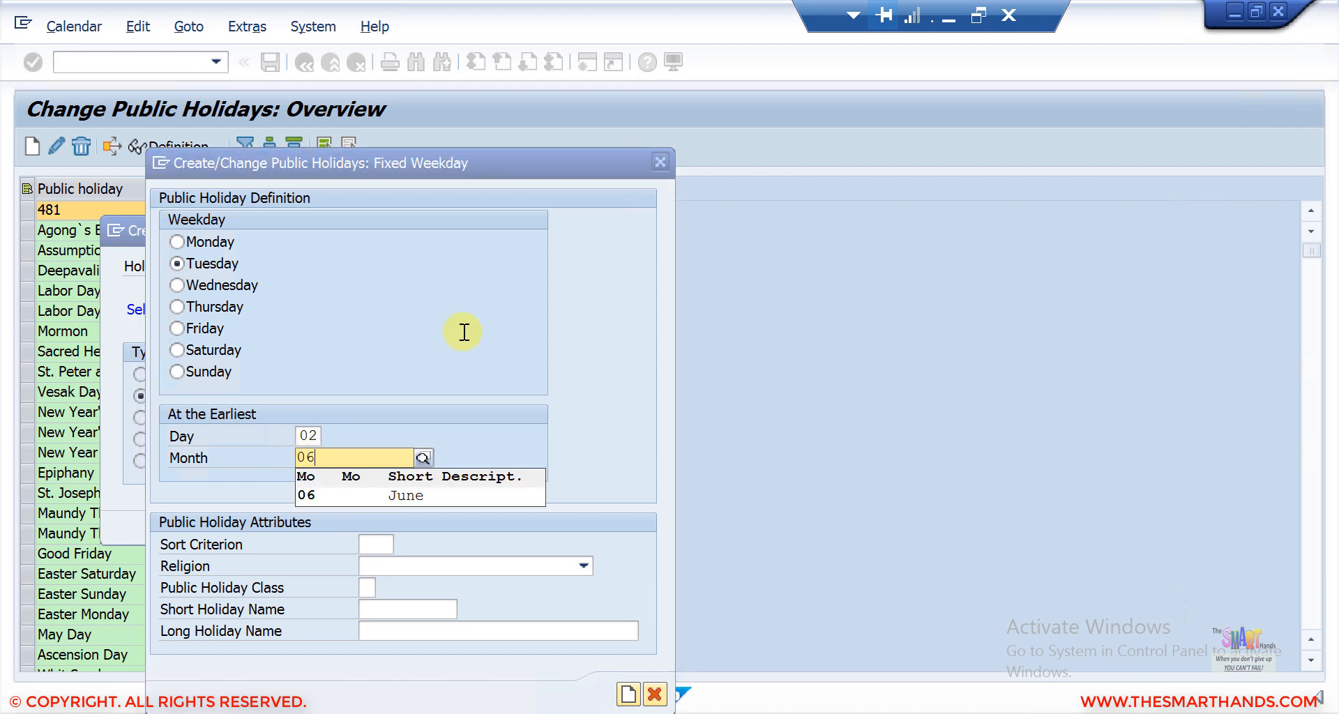
Name the fixed-weekday holiday, entering Nation Day as the short name and Nationalal Day as the long name.
left_click(385, 610)
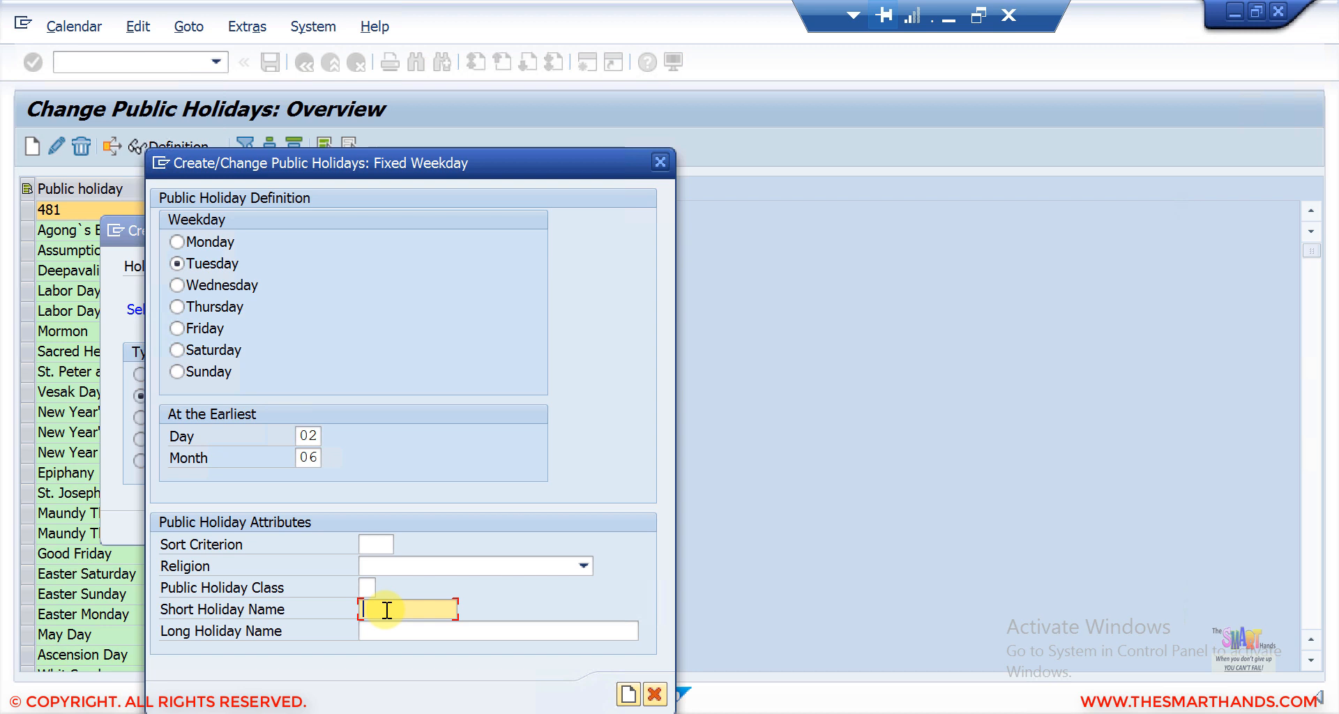
type("National D")
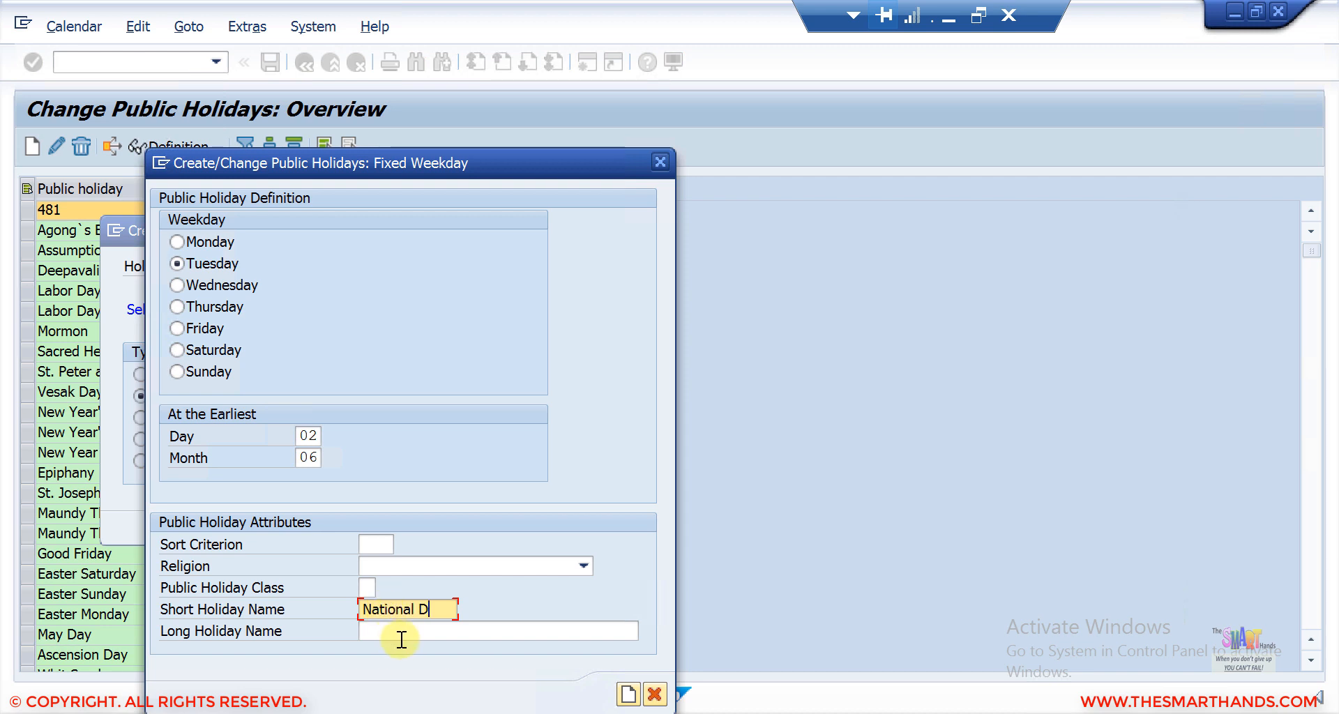
key("BackSpace")
key("BackSpace")
key("BackSpace")
key("BackSpace")
key("BackSpace")
key("BackSpace")
type("on Day")
left_click(391, 631)
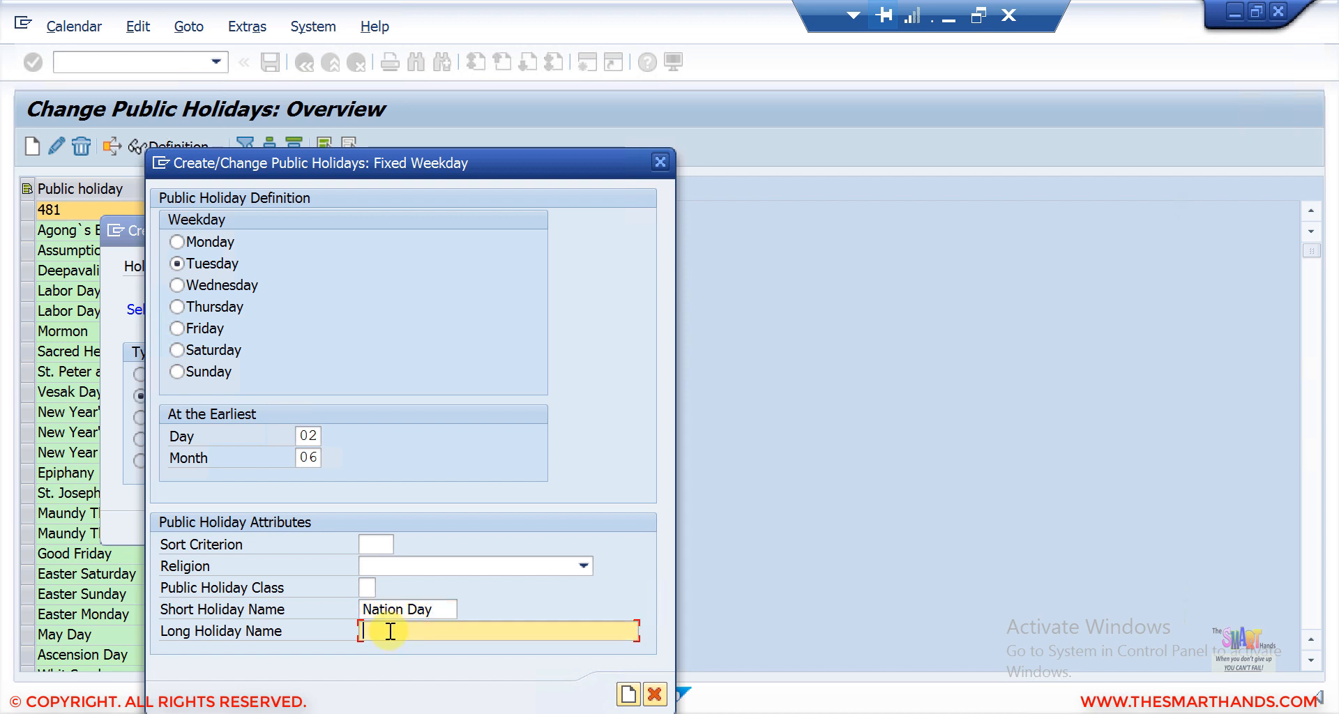
type("Nationalal Day")
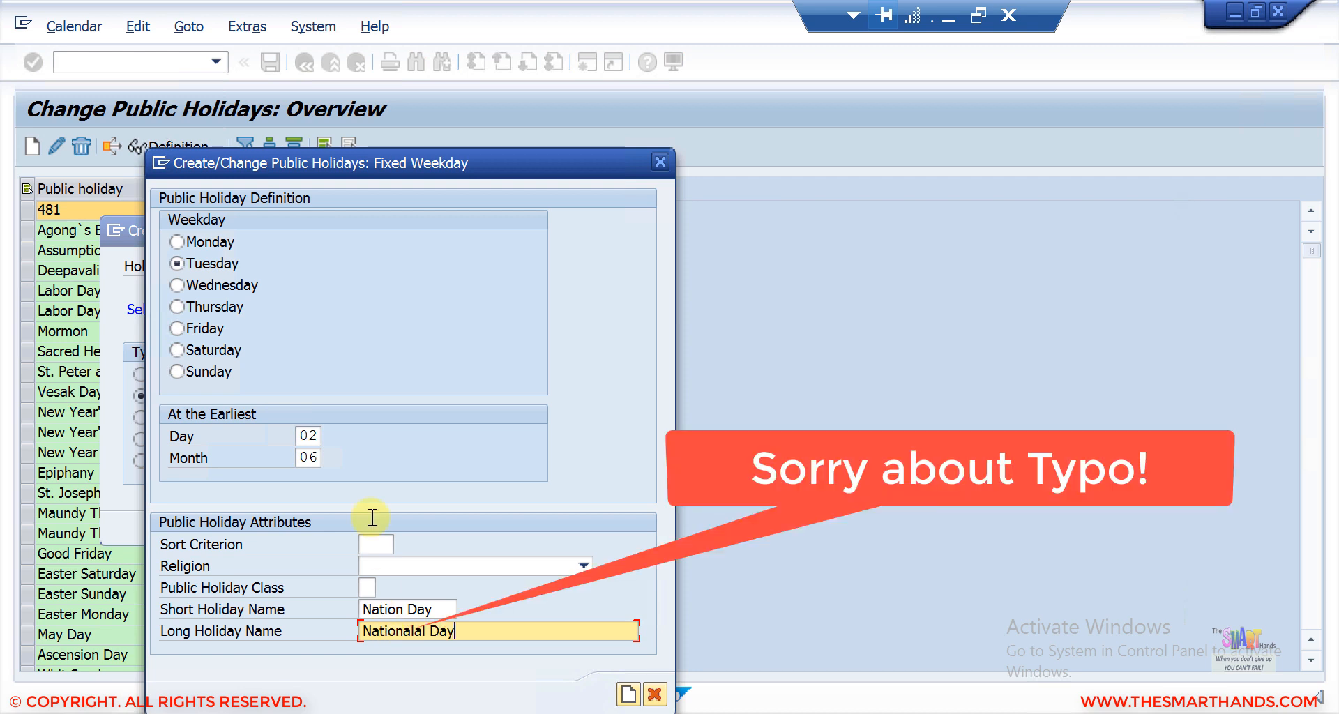
Set the fixed-weekday holiday's sort criterion to Z1 and create the holiday.
left_click(374, 543)
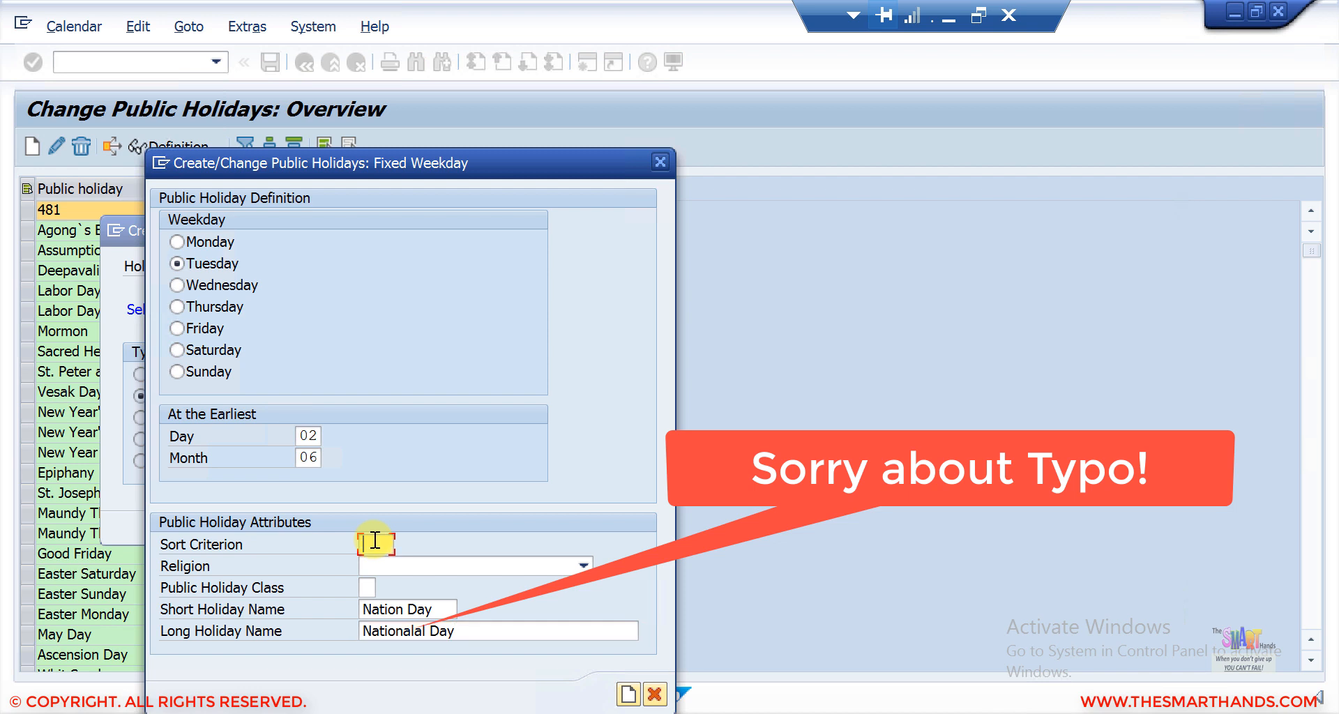
type("z1")
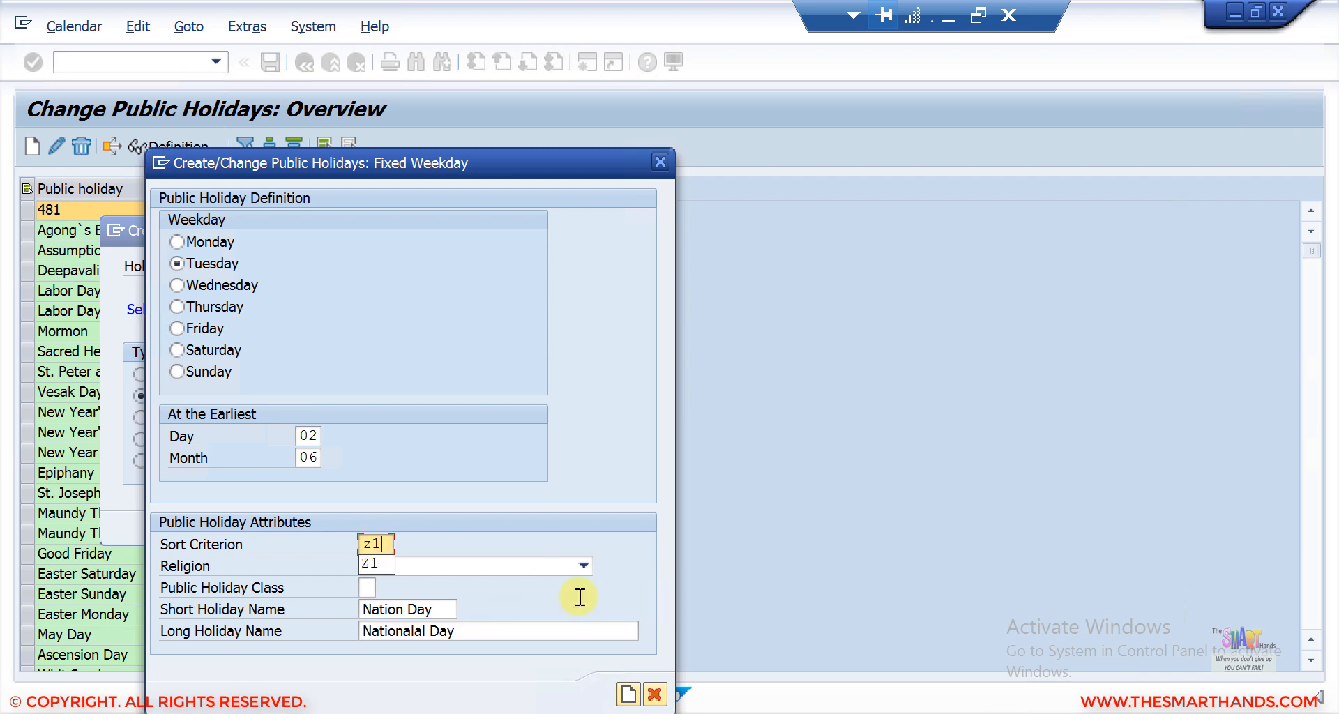
left_click(626, 694)
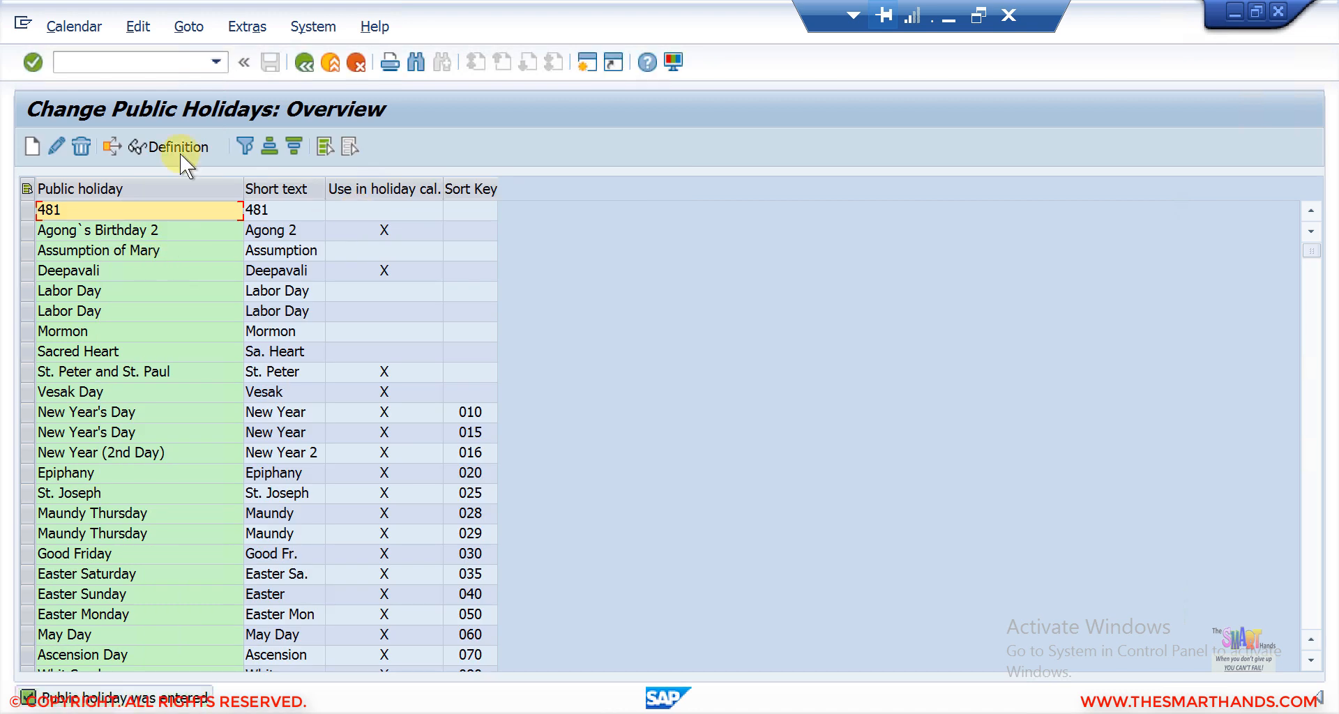
Start another public holiday, examine the definition fields for the Distance to Easter type, and close that definition without creating it.
left_click(32, 145)
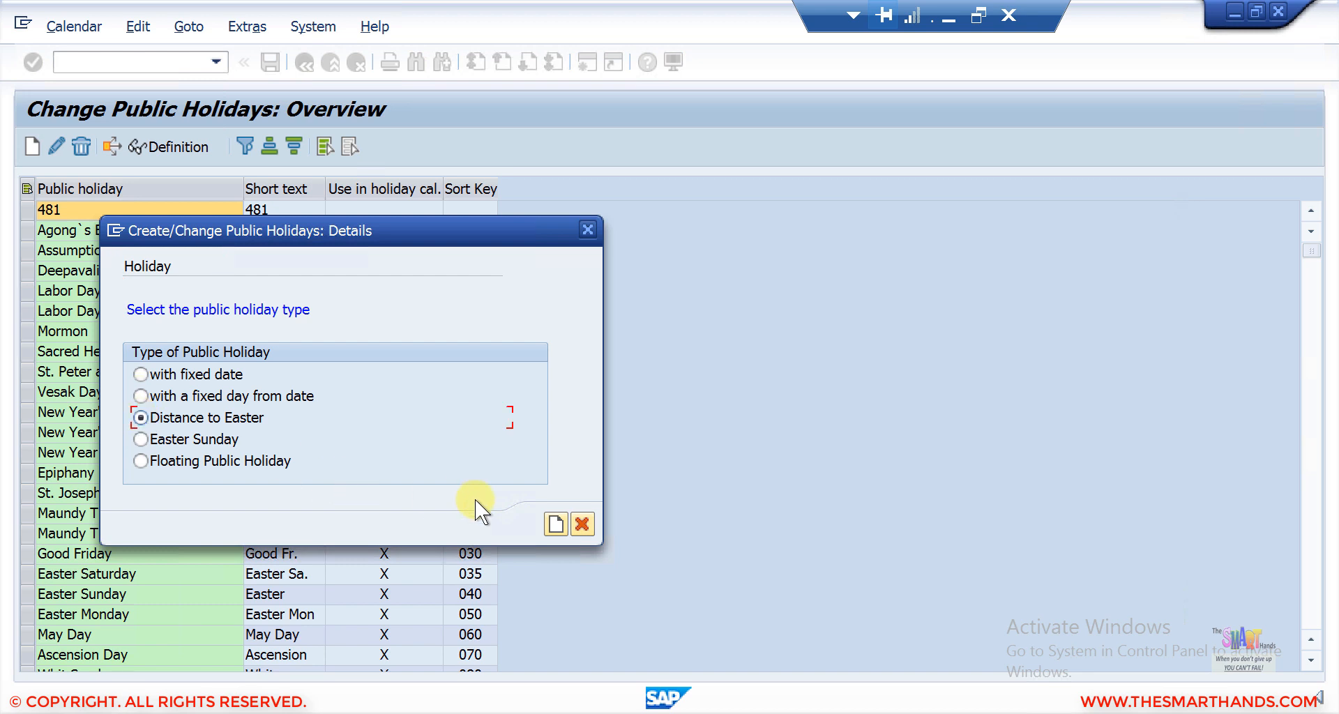
left_click(552, 523)
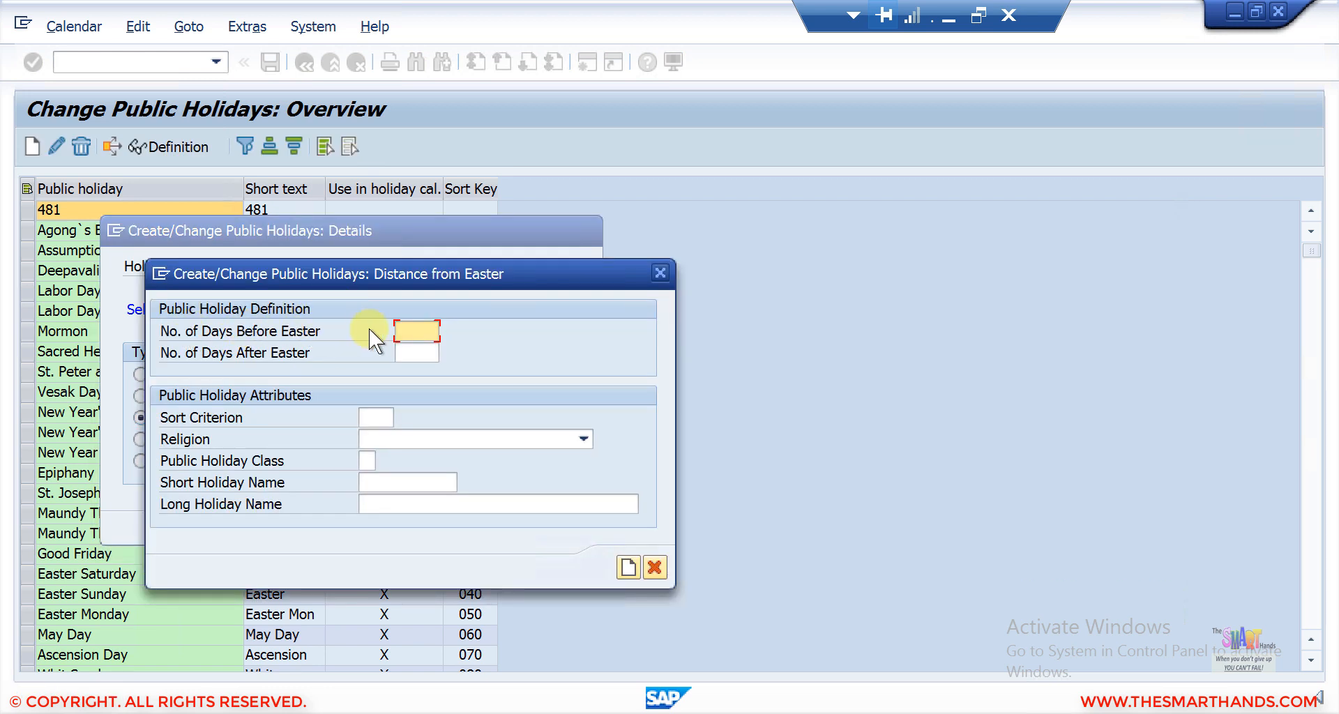
left_click(660, 270)
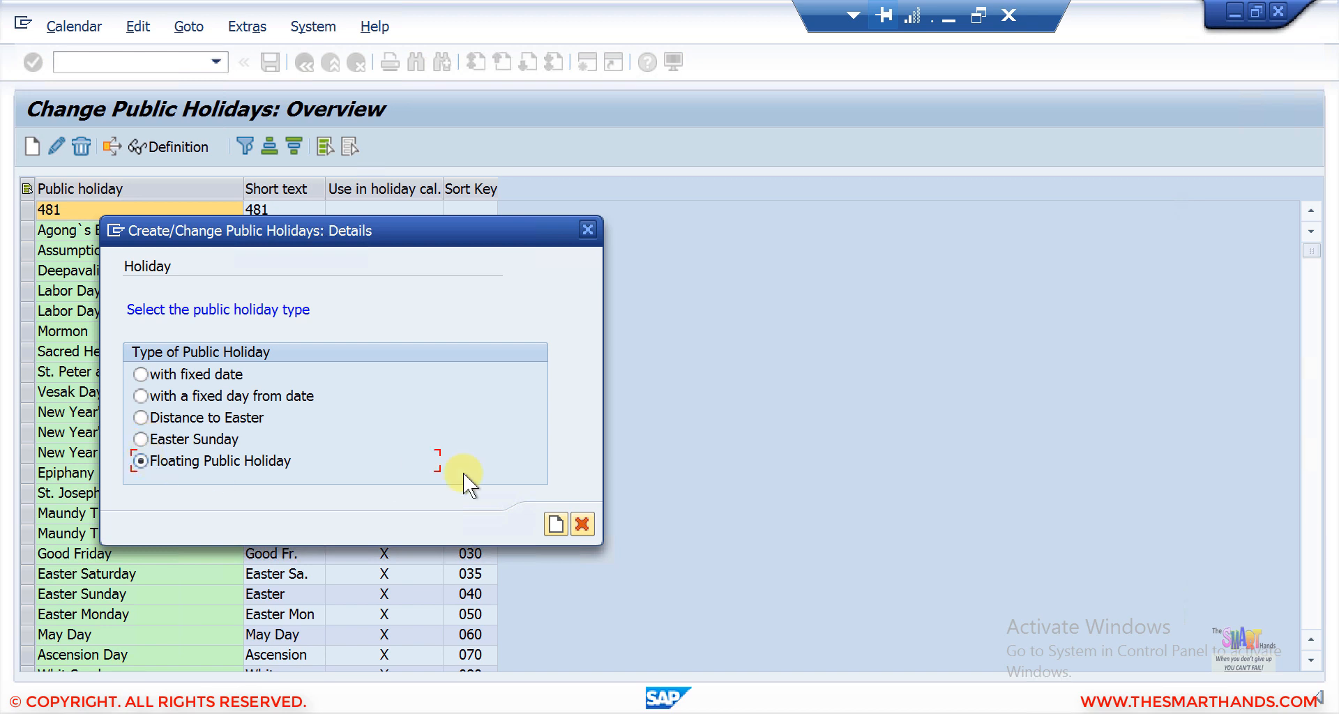
Open the definition of a Floating Public Holiday and enter its first date as year 2021, month 08, day 10.
left_click(551, 525)
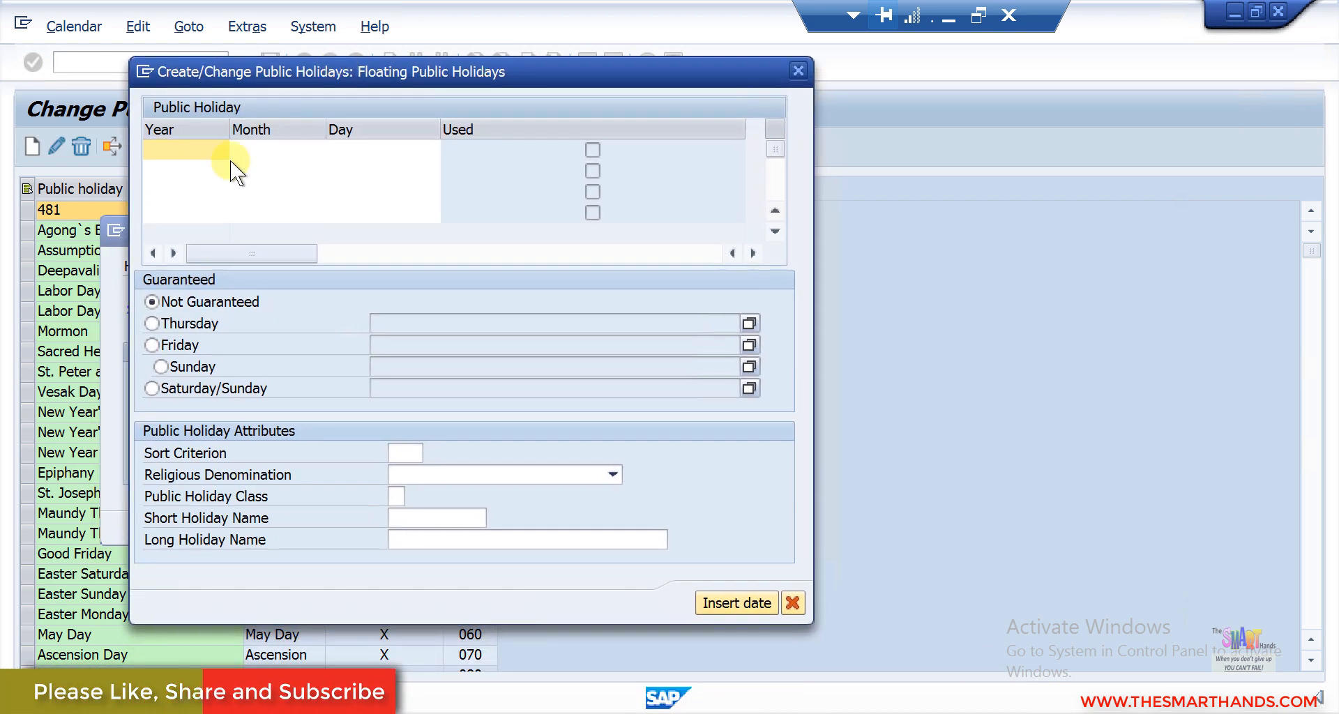
left_click(188, 144)
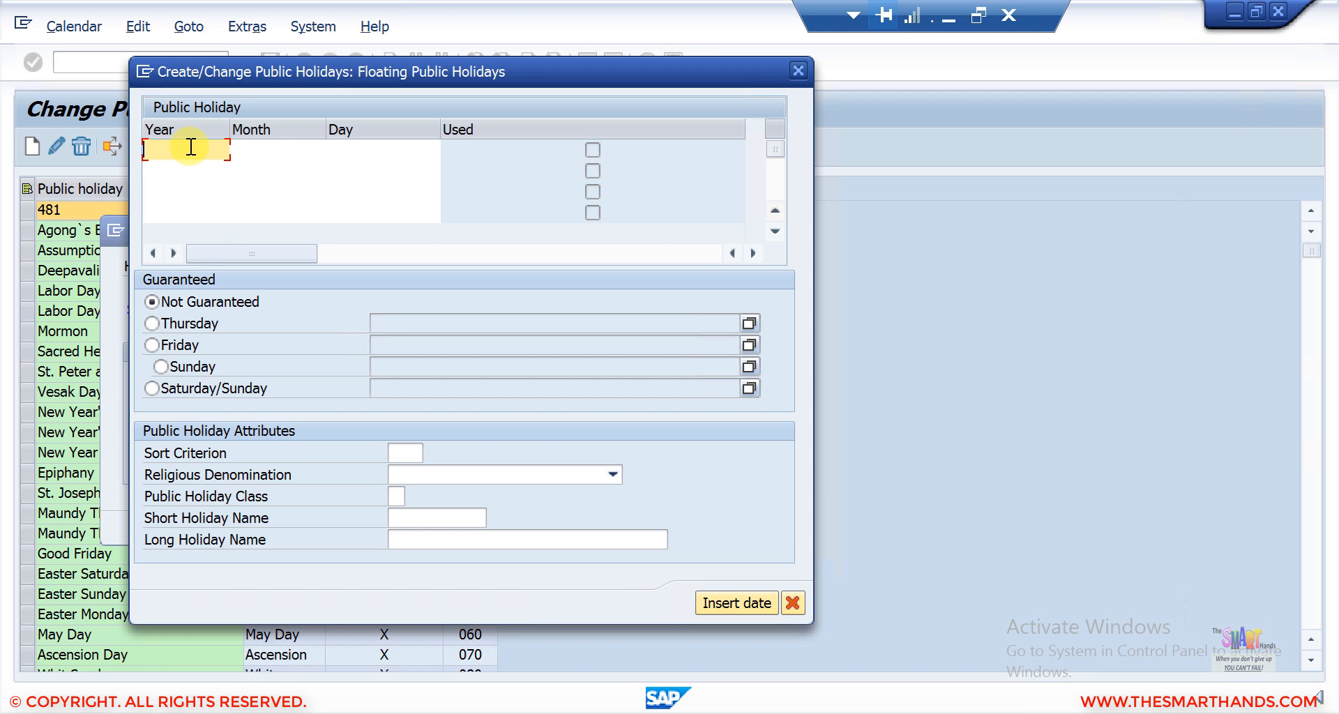
type("2021")
left_click(276, 152)
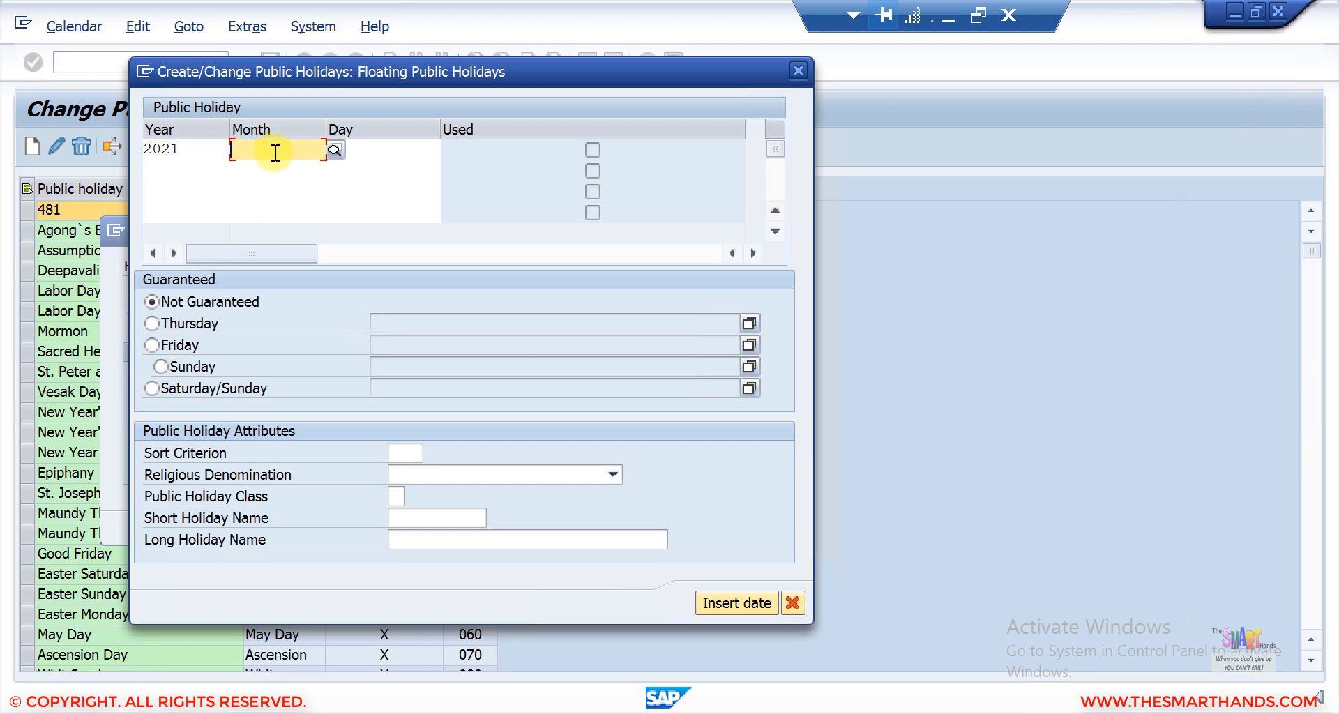
left_click(327, 148)
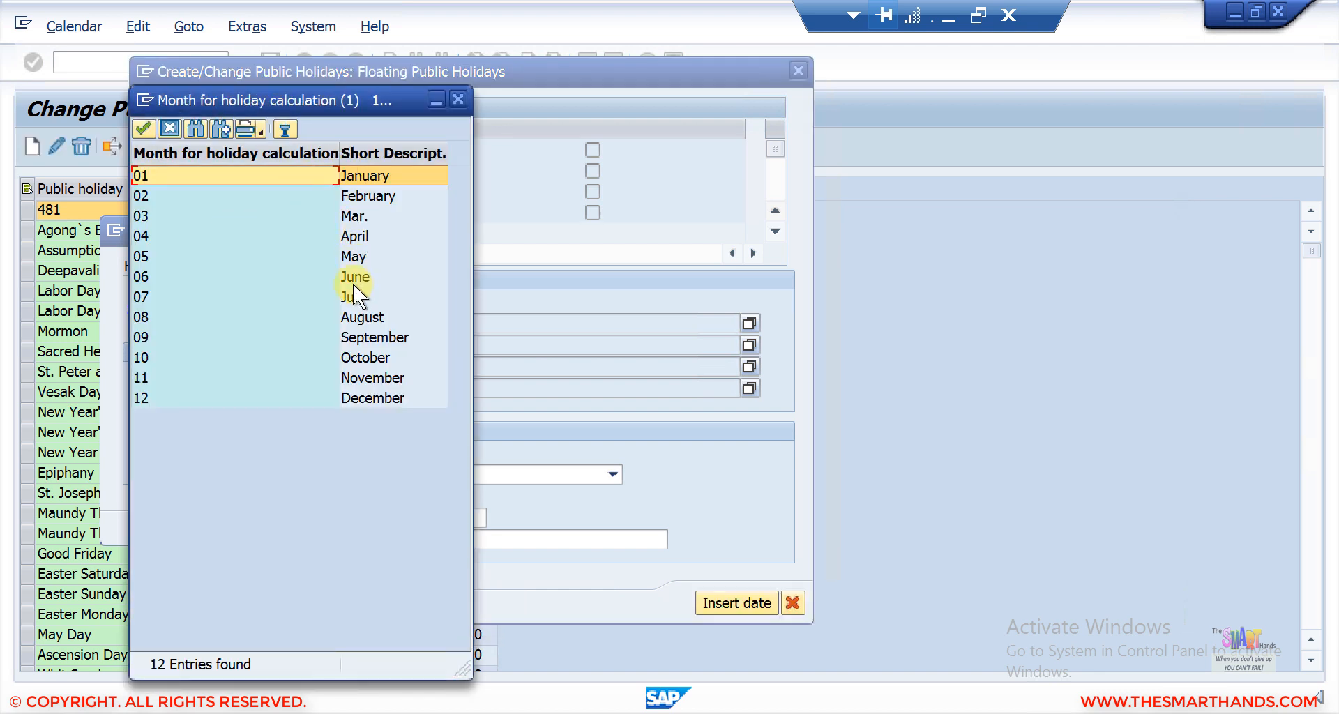
double_click(349, 317)
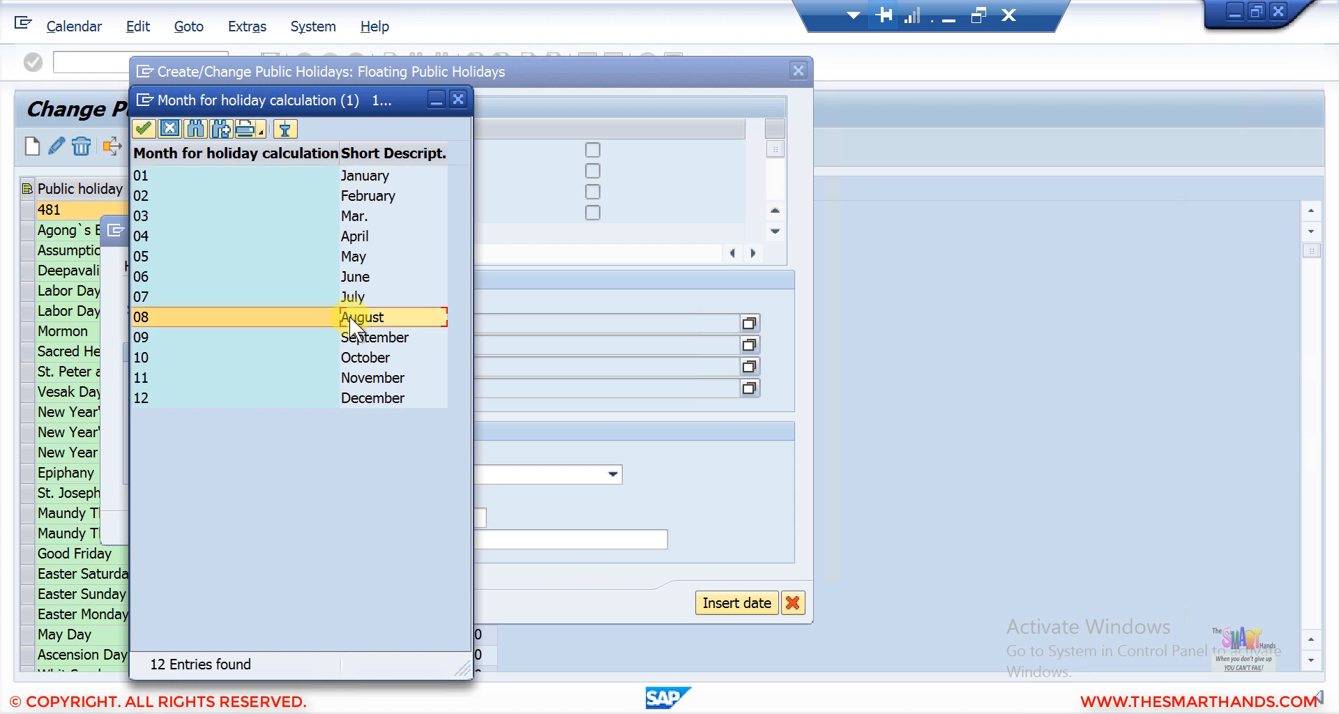
left_click(374, 147)
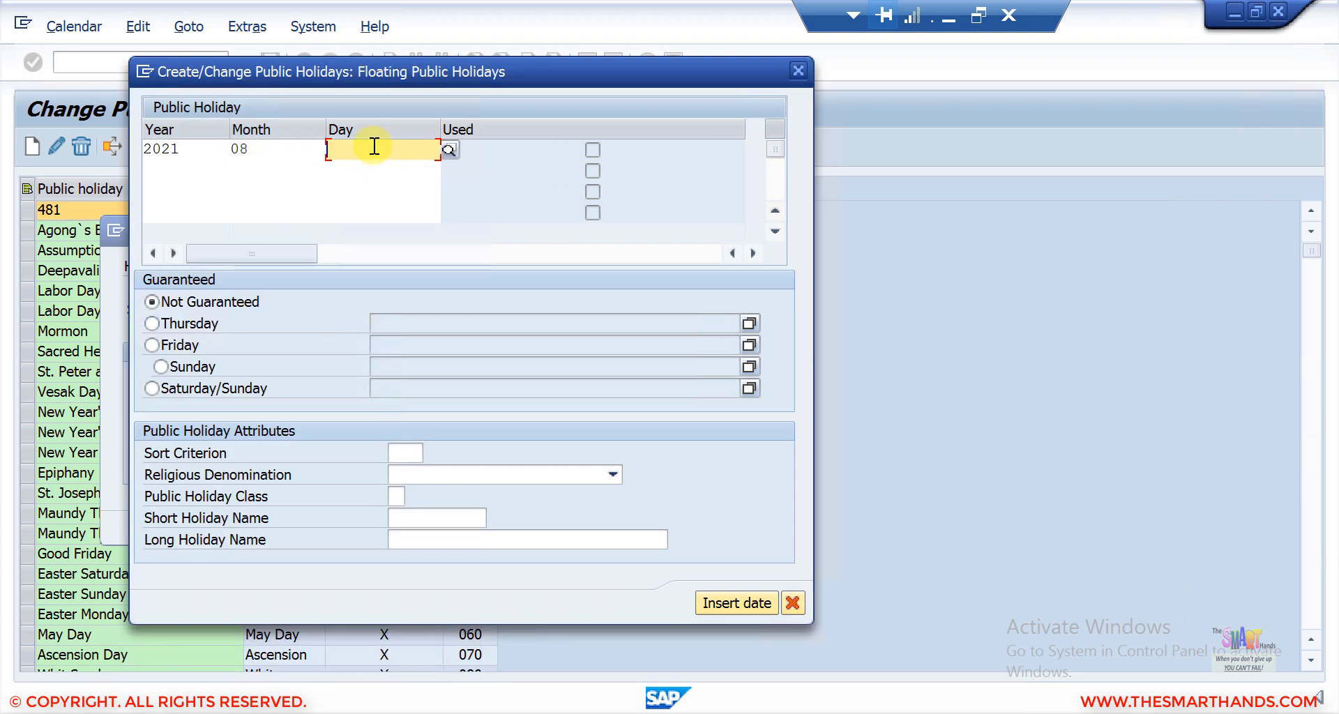
type("10")
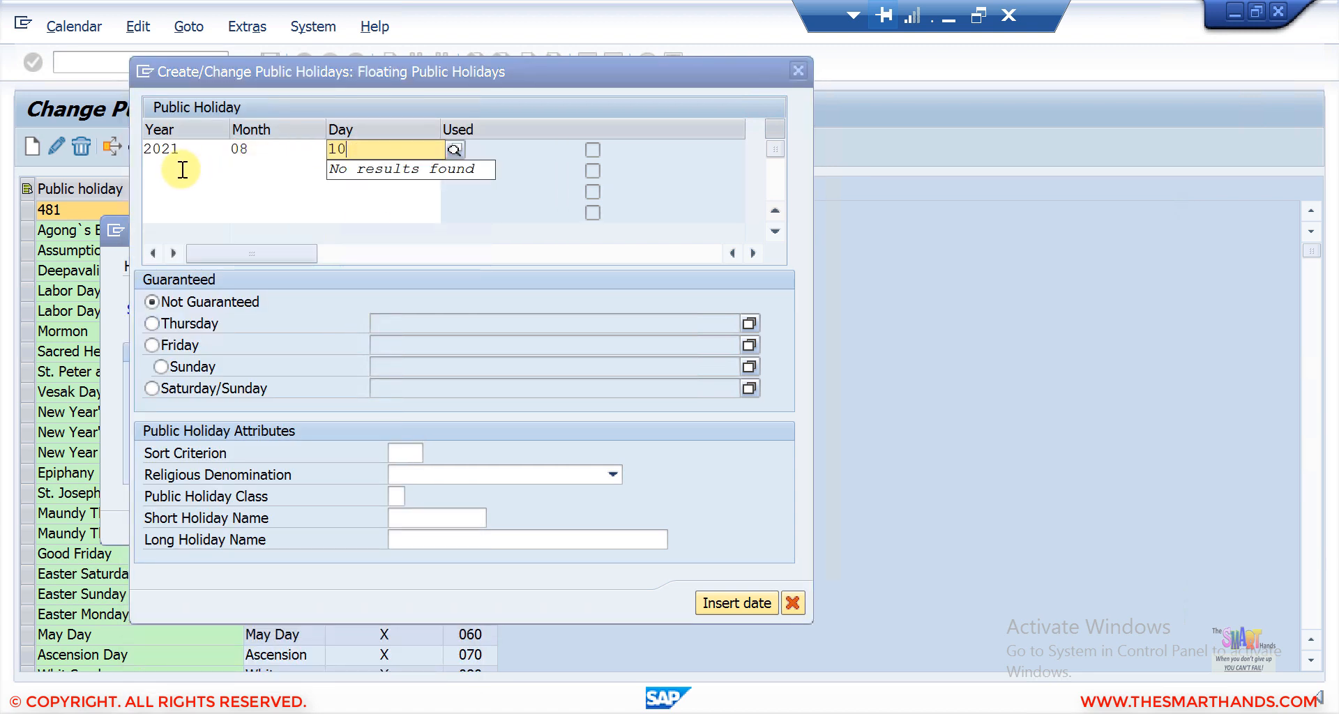
Add a second date to the floating holiday: year 2022, month 08, day 12.
left_click(183, 170)
type("2022")
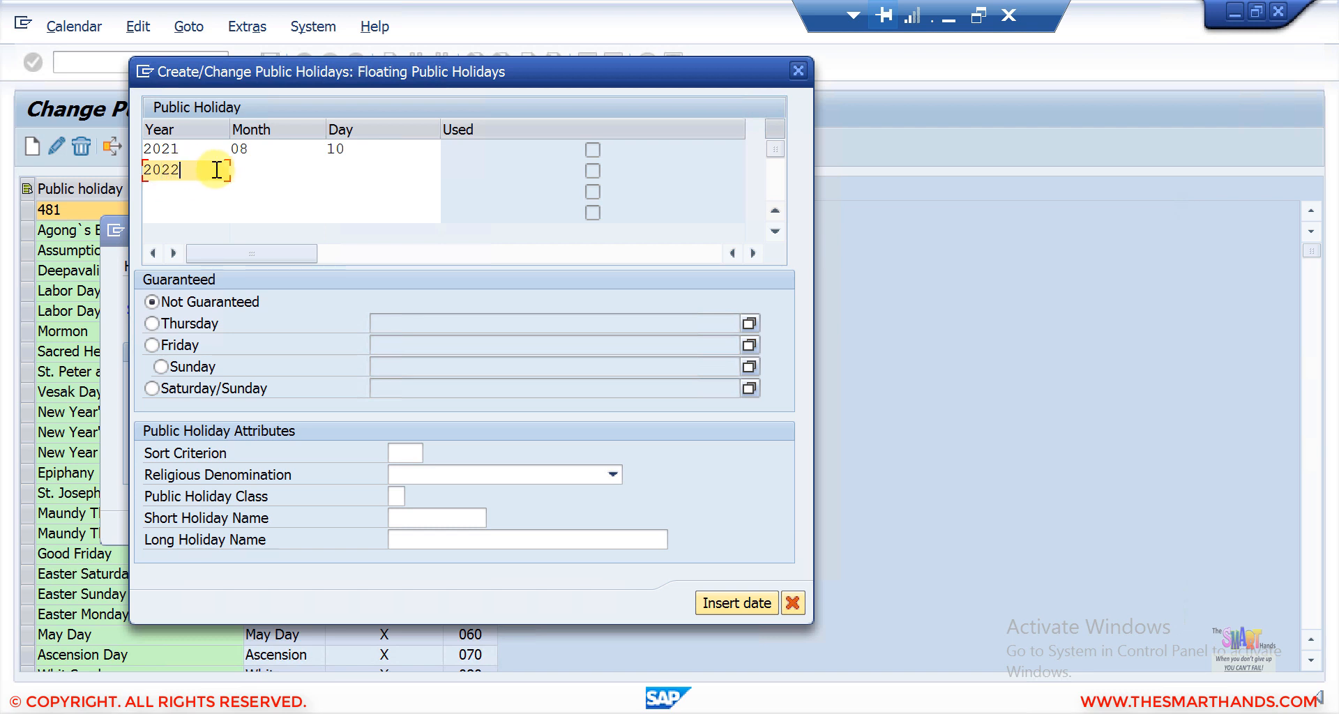
left_click(242, 168)
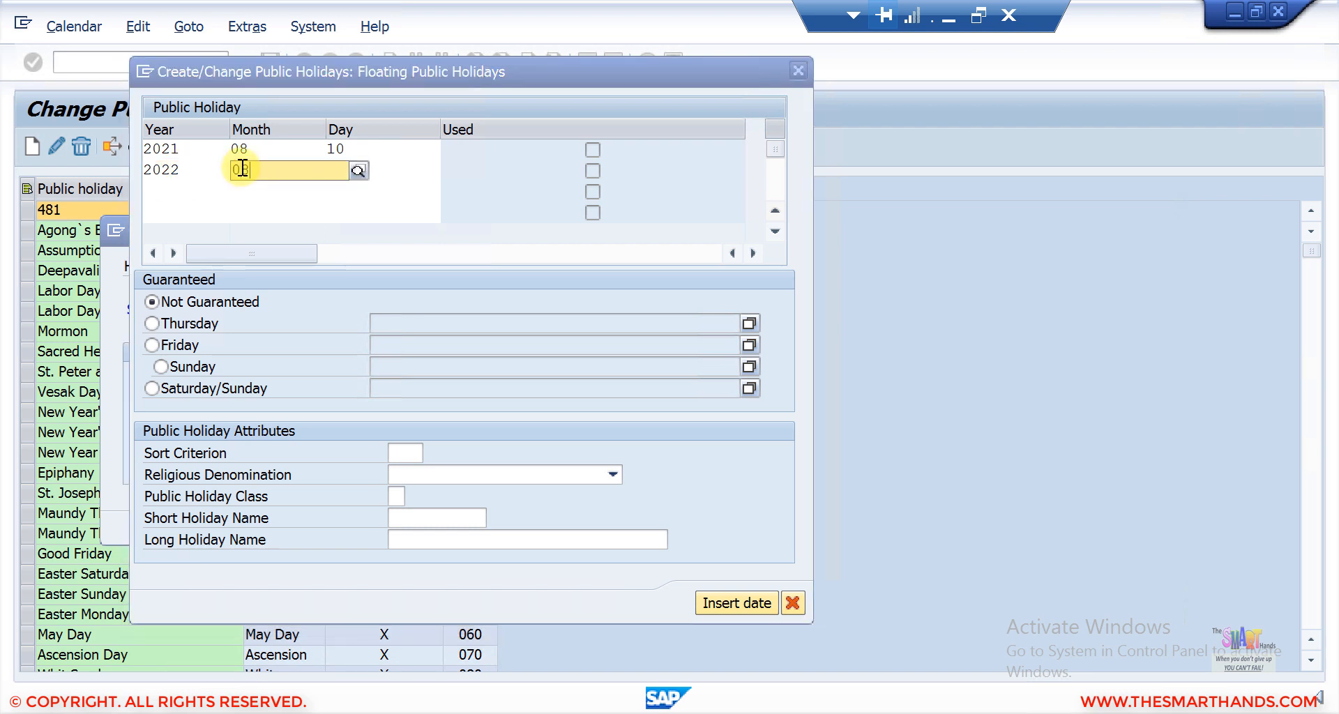
type("08")
left_click(399, 165)
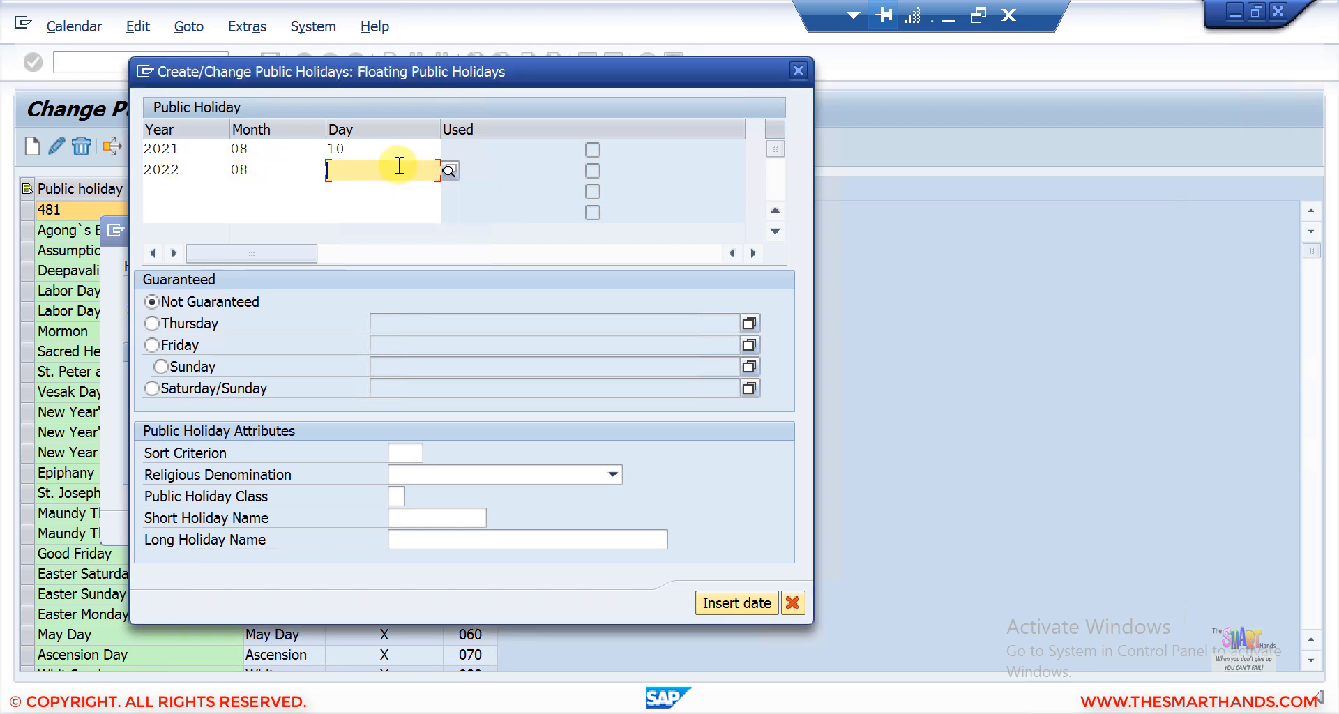
type("12")
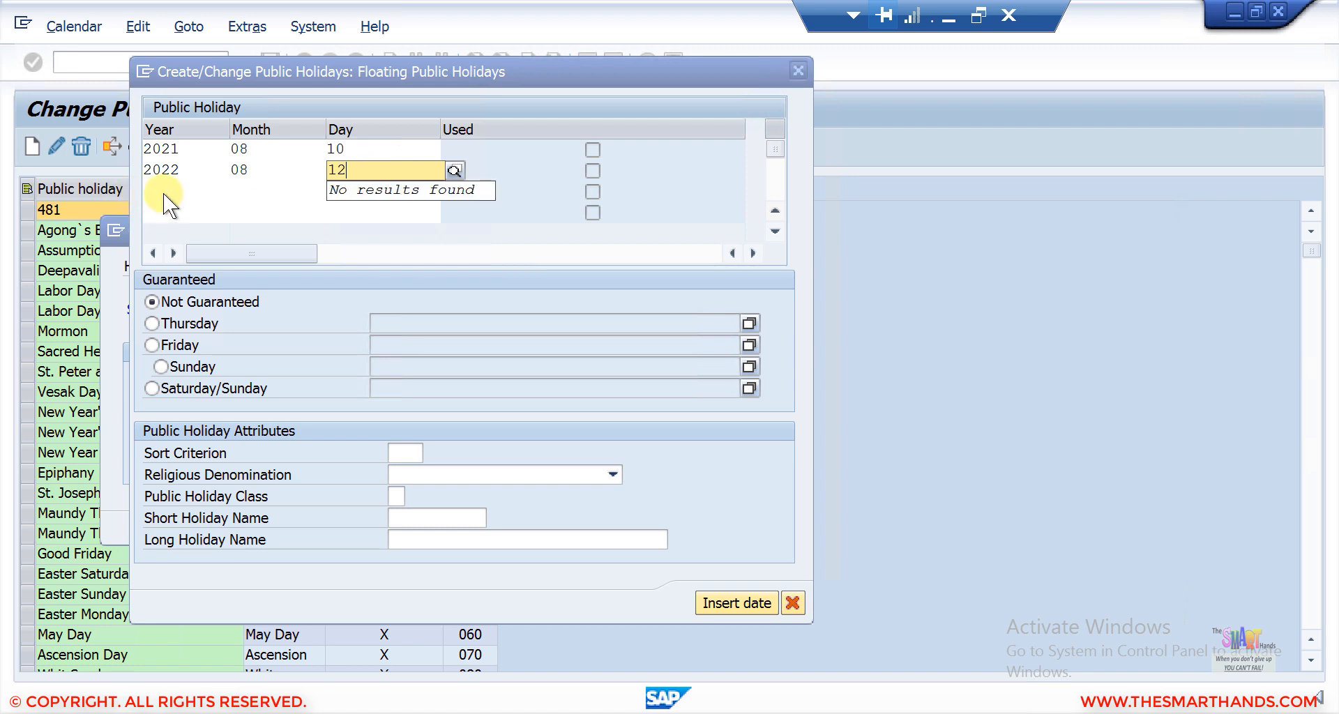
Add a third date to the floating holiday: year 2023, month 08, day 11.
left_click(164, 194)
type("2023")
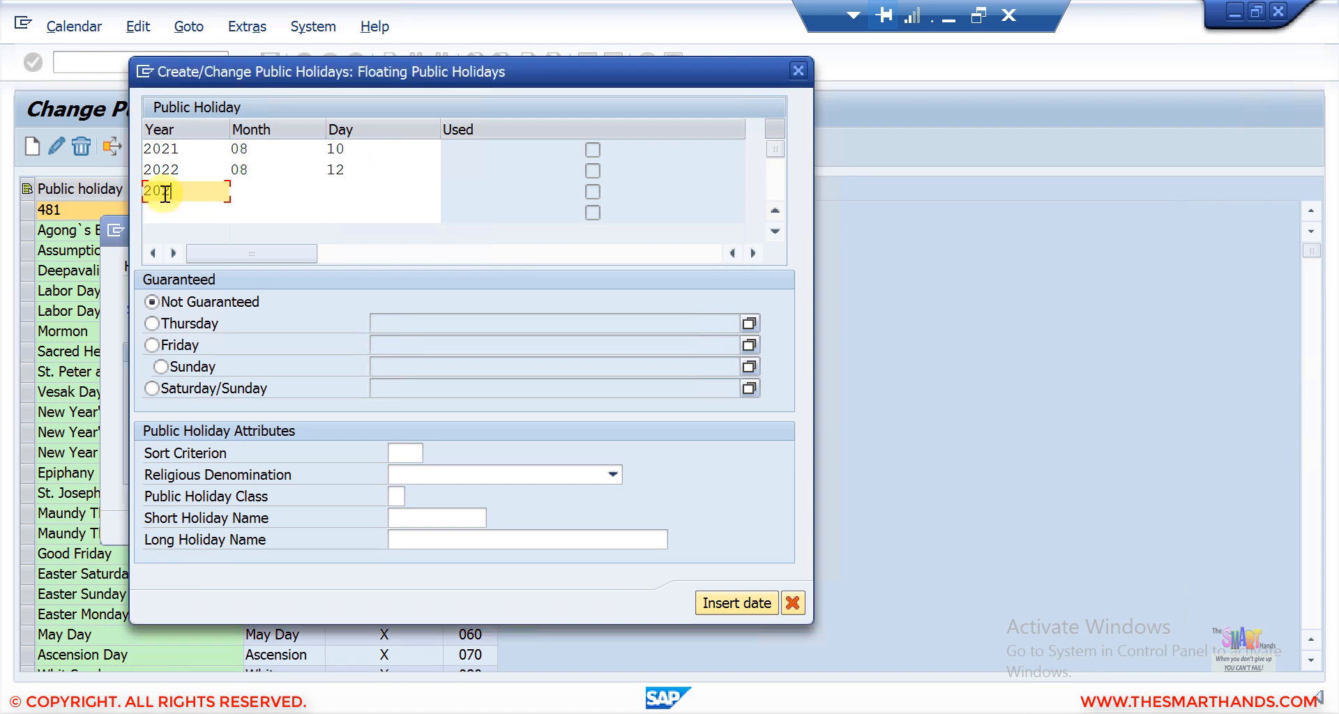
left_click(250, 191)
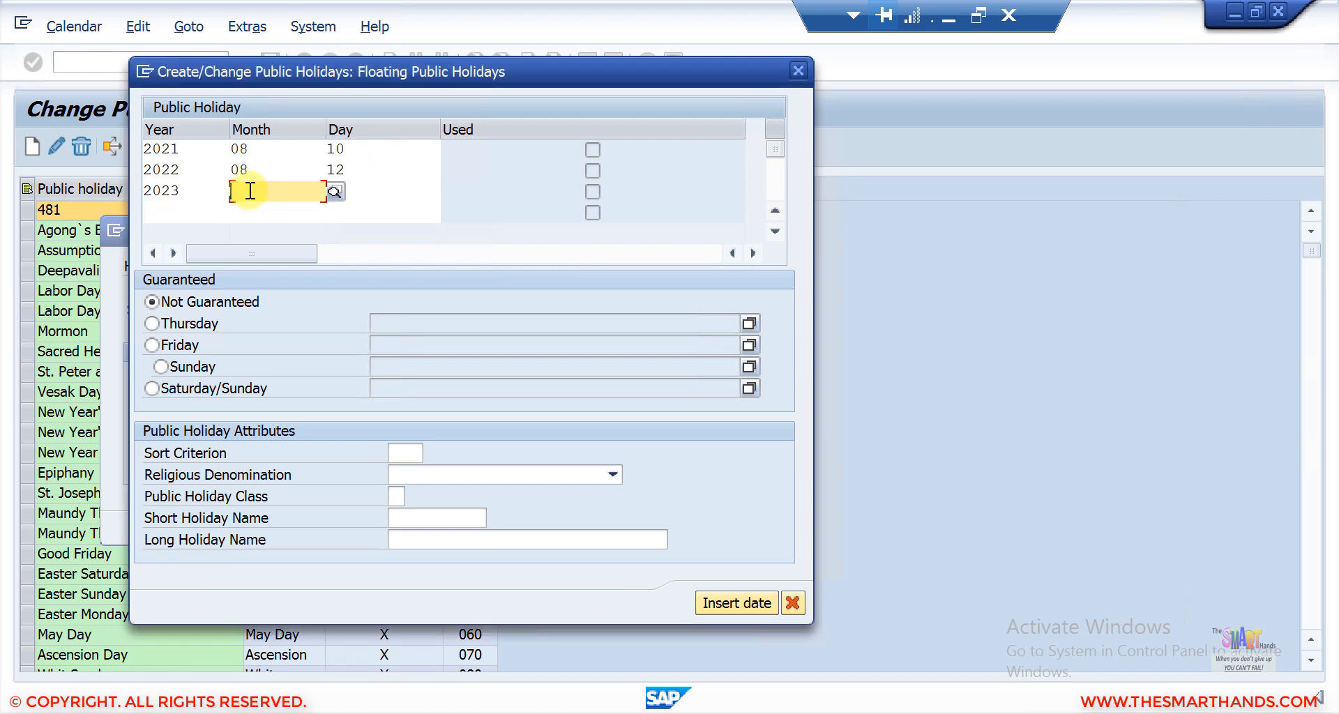
type("08")
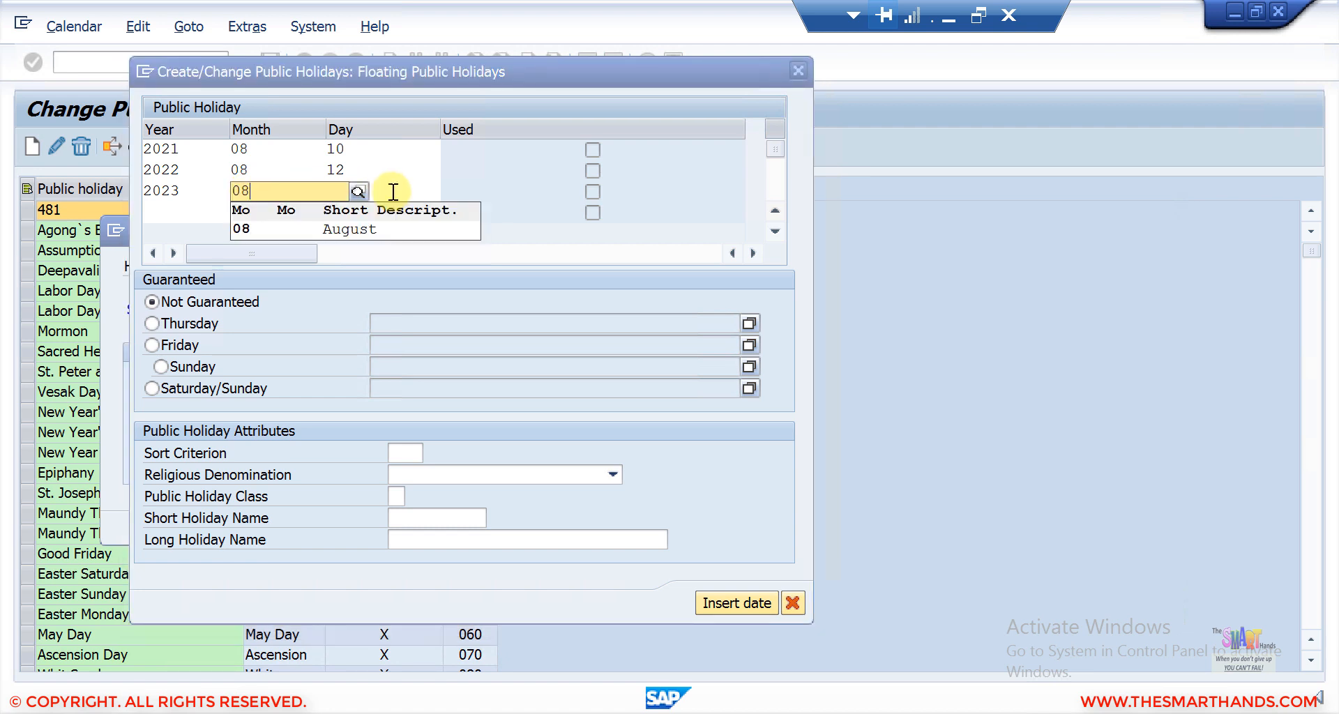
left_click(394, 191)
type("11")
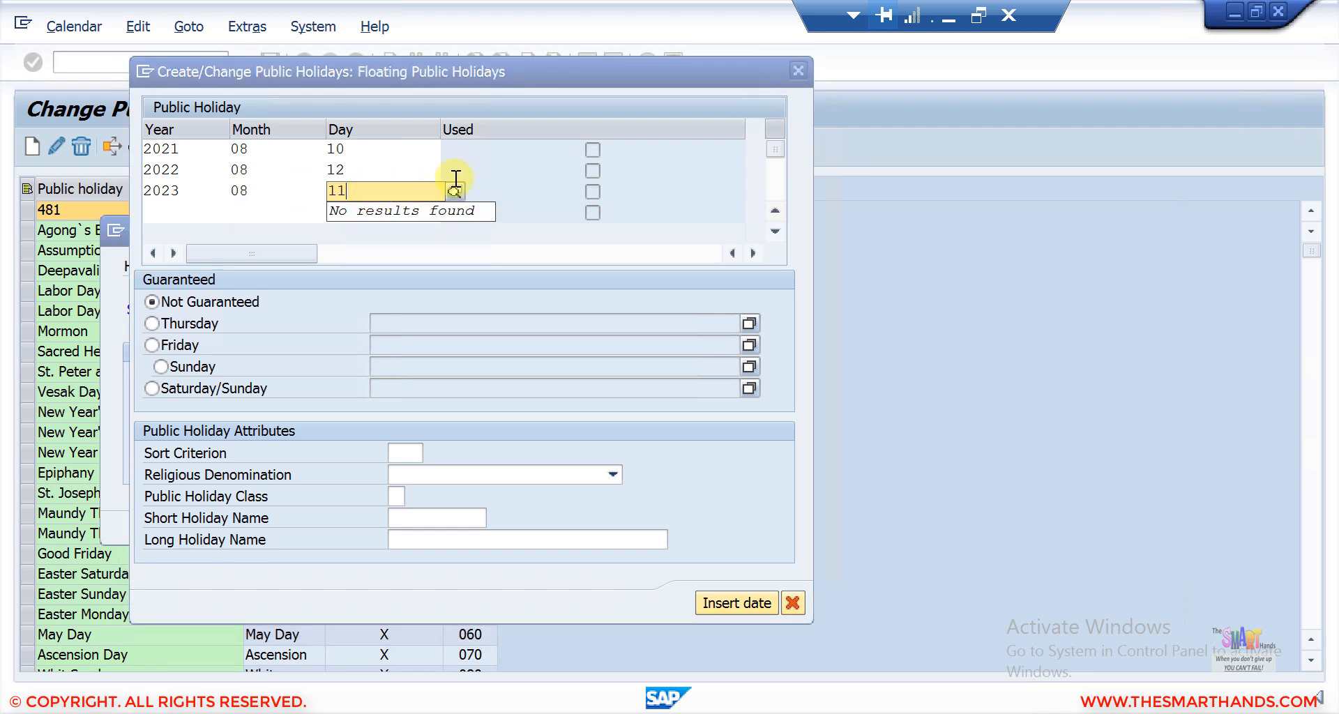
left_click(481, 169)
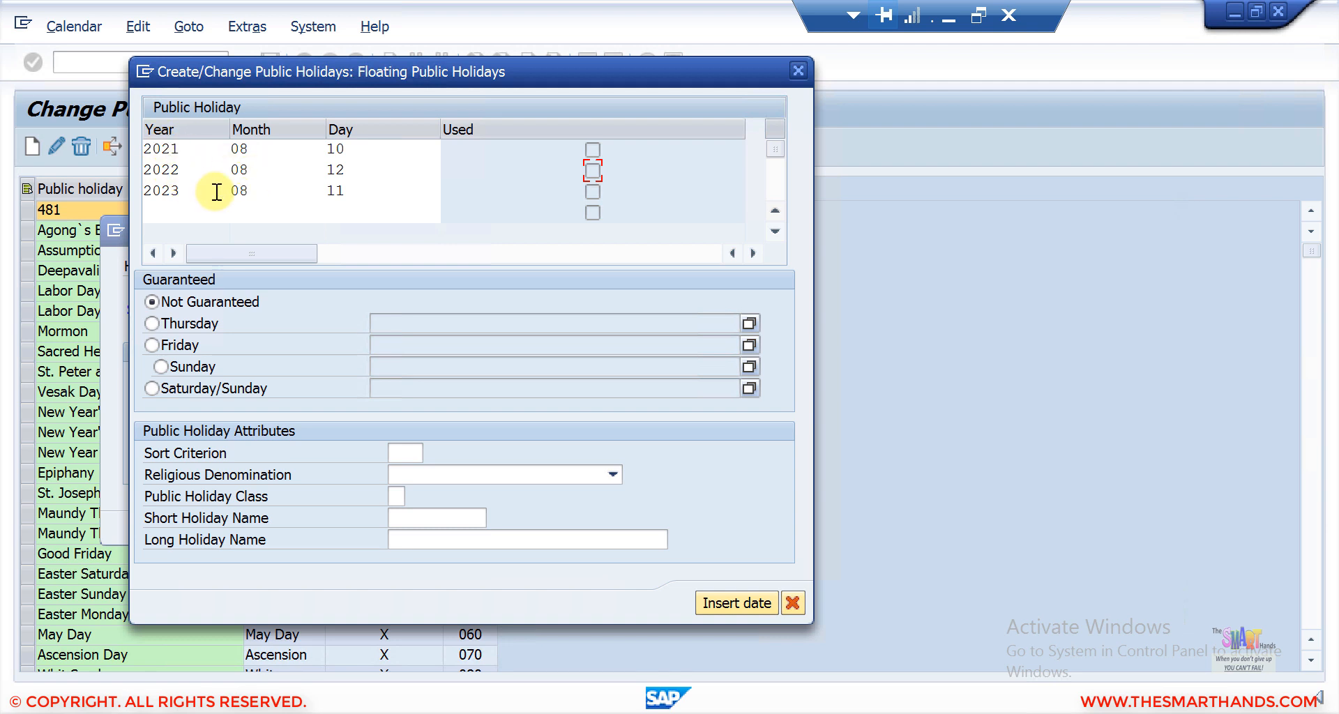
Set the floating holiday's sort criterion to Z1, short name to SPL Day and long name to Special Day.
left_click(432, 514)
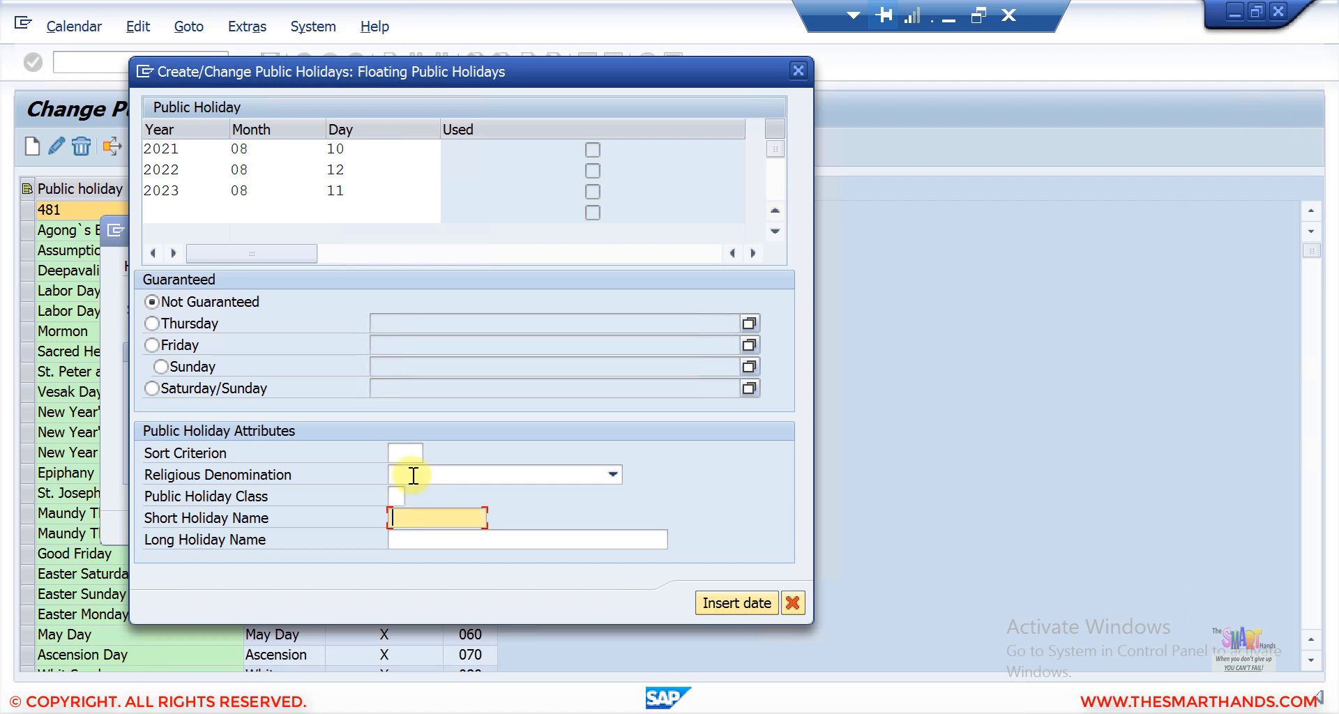
left_click(404, 452)
type("Z1")
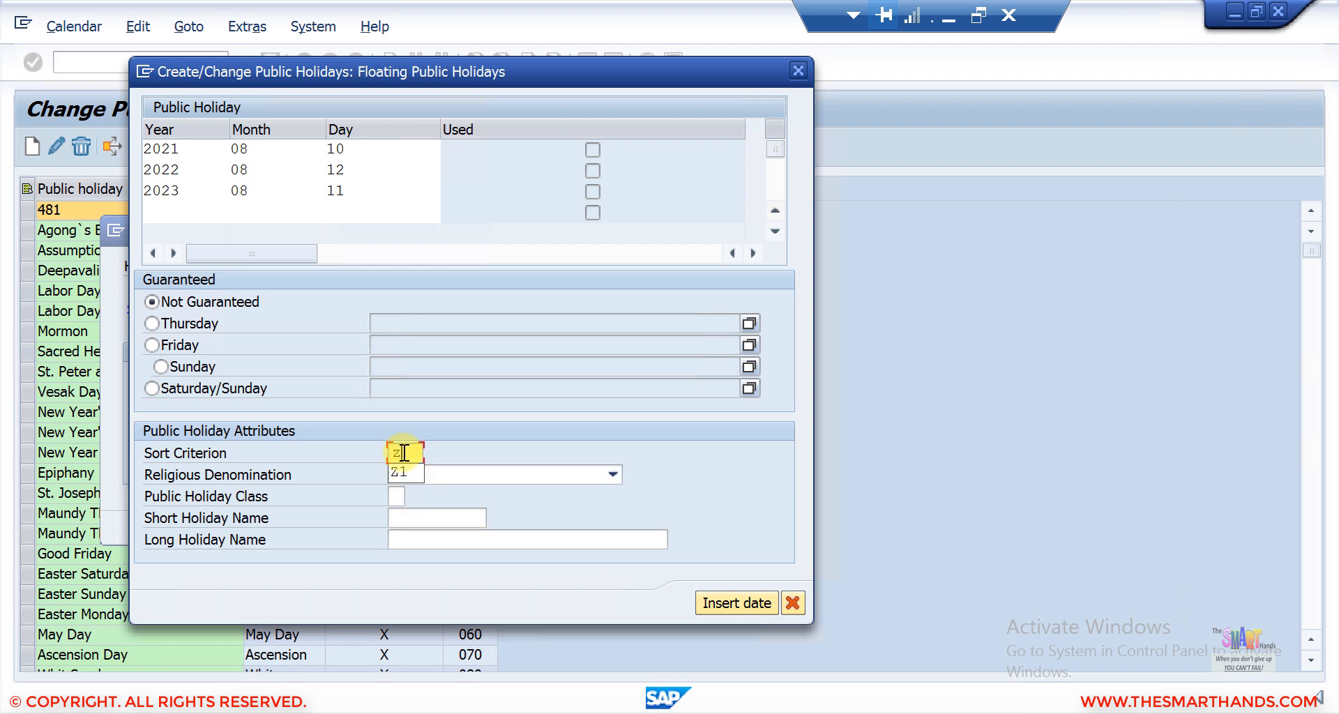
left_click(413, 515)
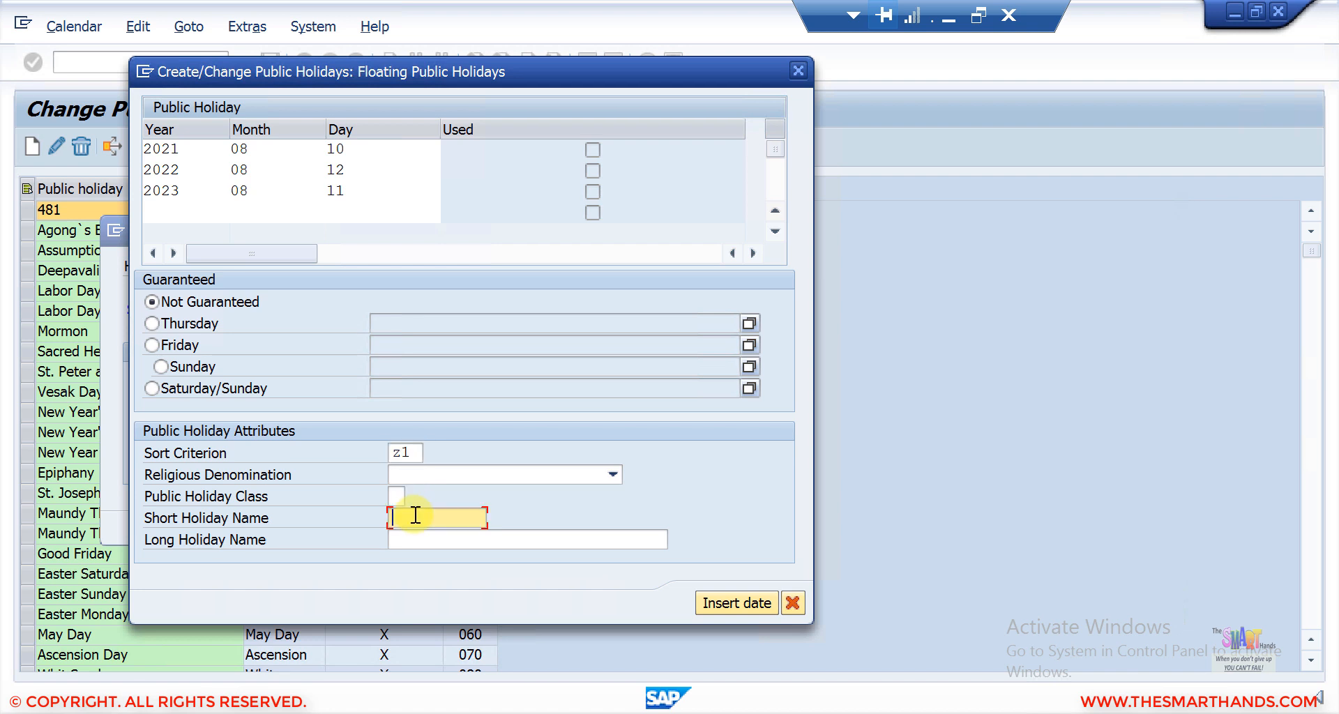
type("SPL Day")
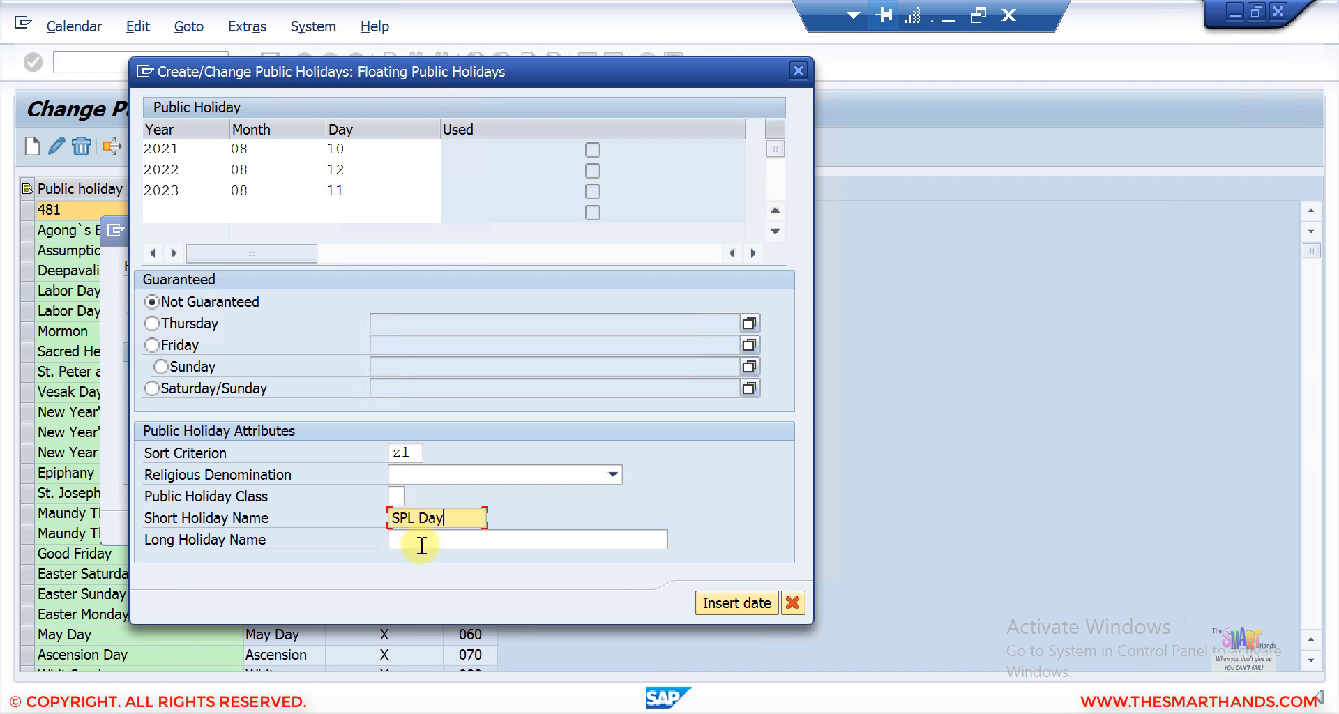
left_click(423, 545)
type("Special")
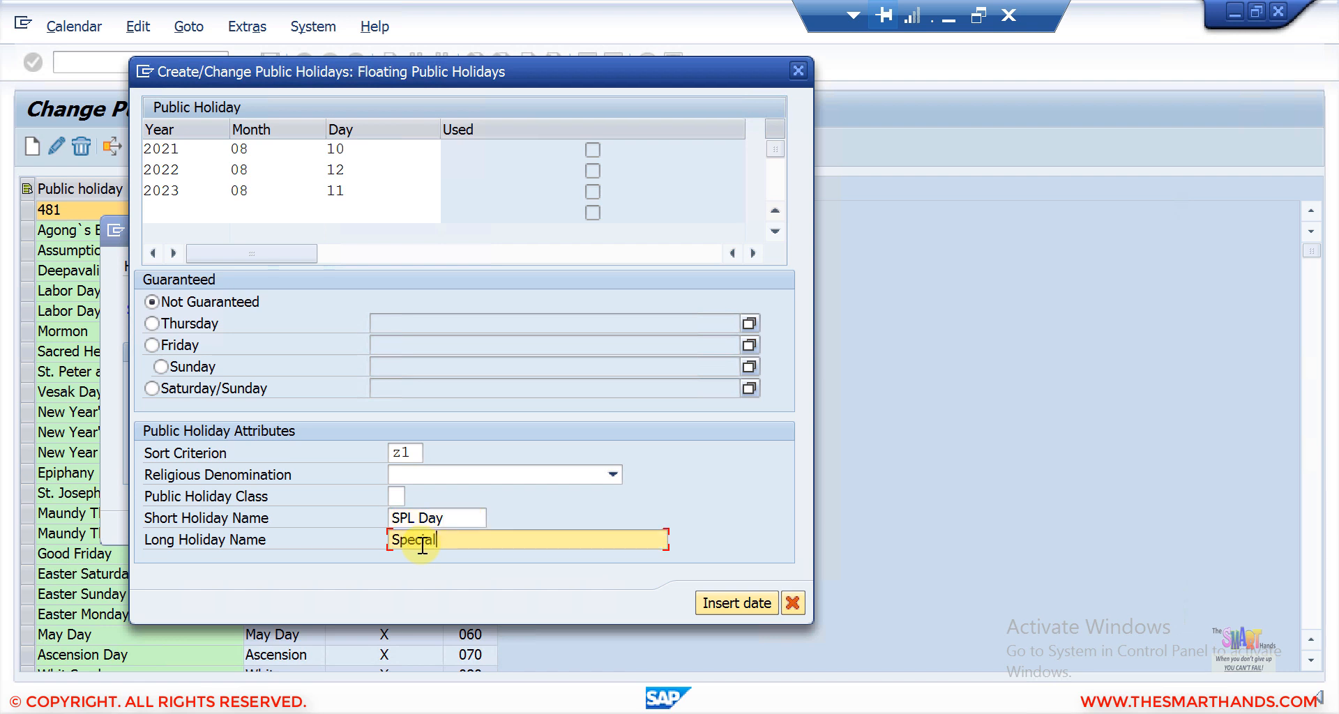
type(" Day")
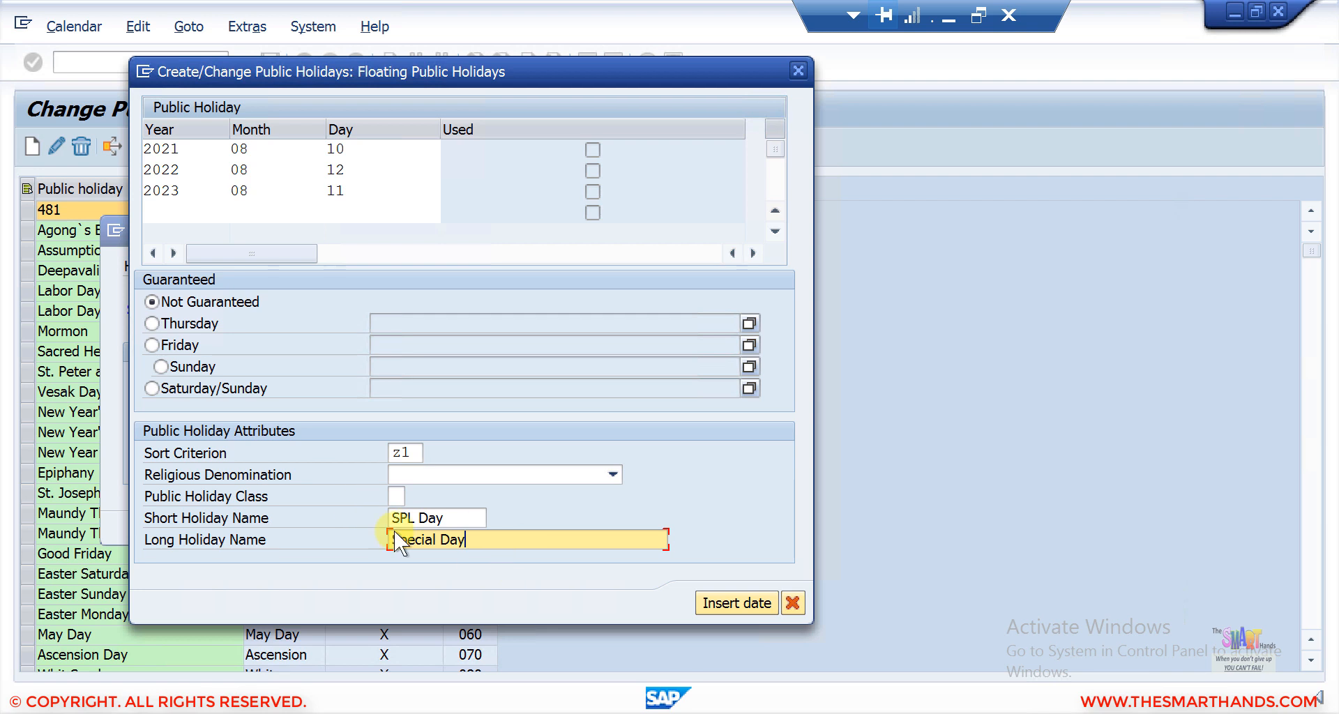
Insert the entered dates, create the floating holiday, and return to the SAP Calendar main menu.
left_click(739, 600)
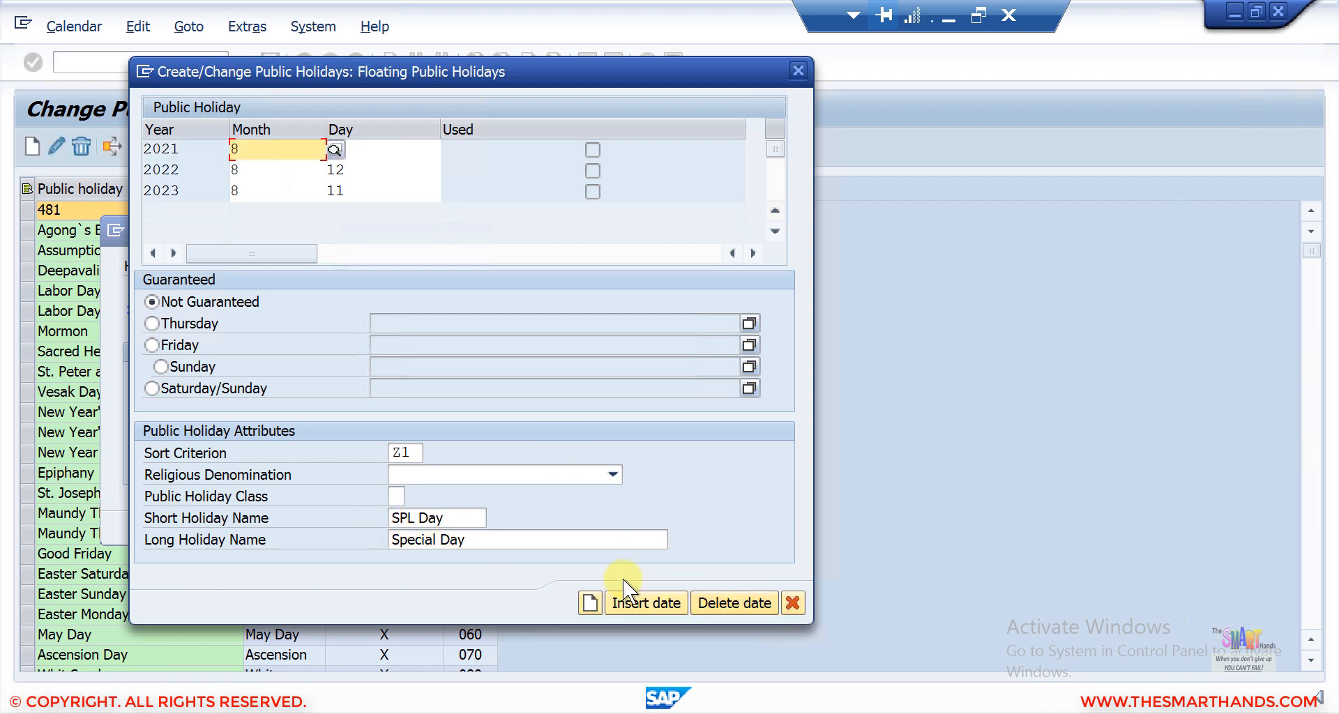
left_click(592, 600)
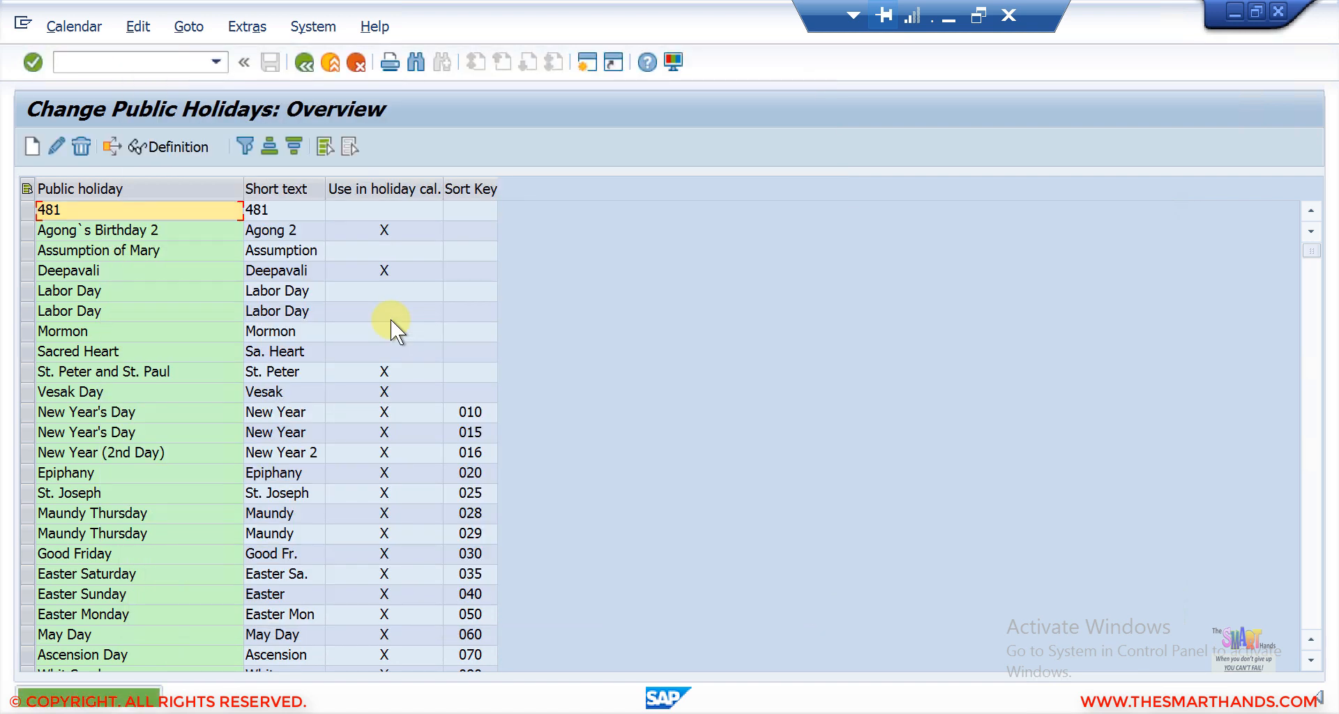
left_click(305, 63)
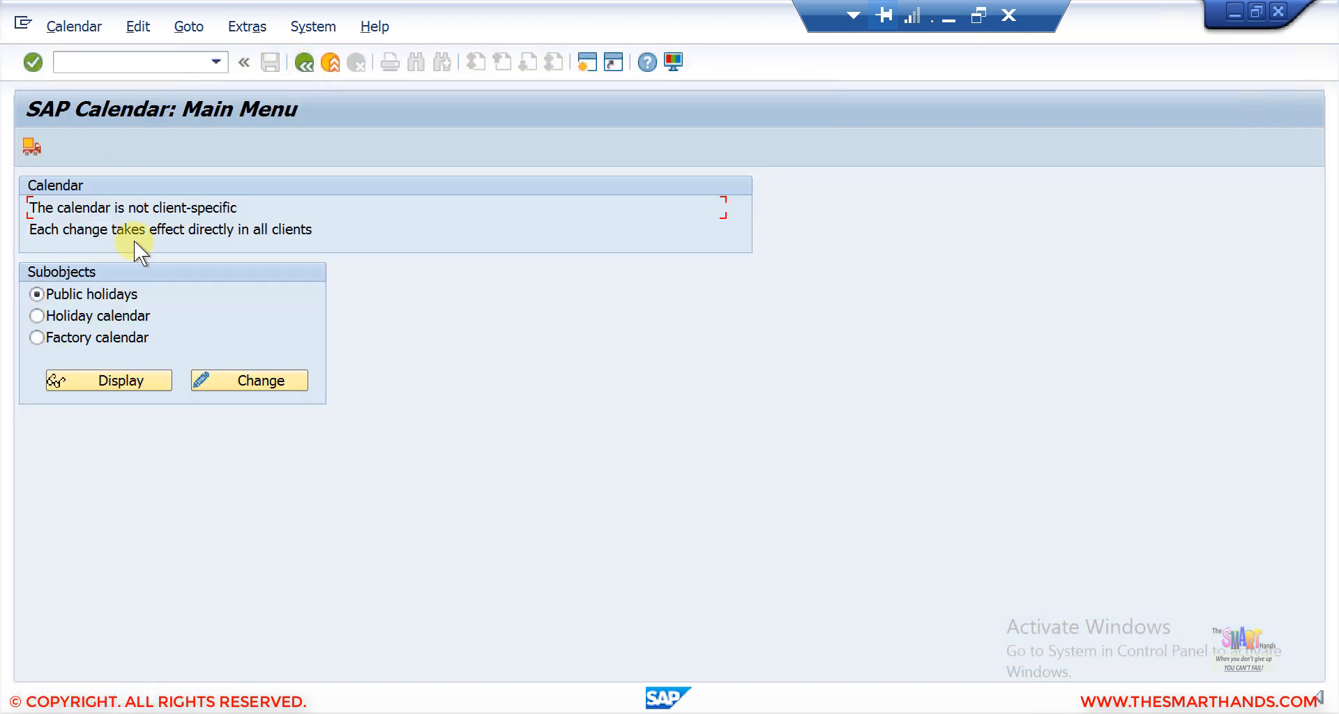
Start a new holiday calendar in change mode with ID S1 and the name Factory Calendar New York US.
left_click(41, 316)
left_click(244, 375)
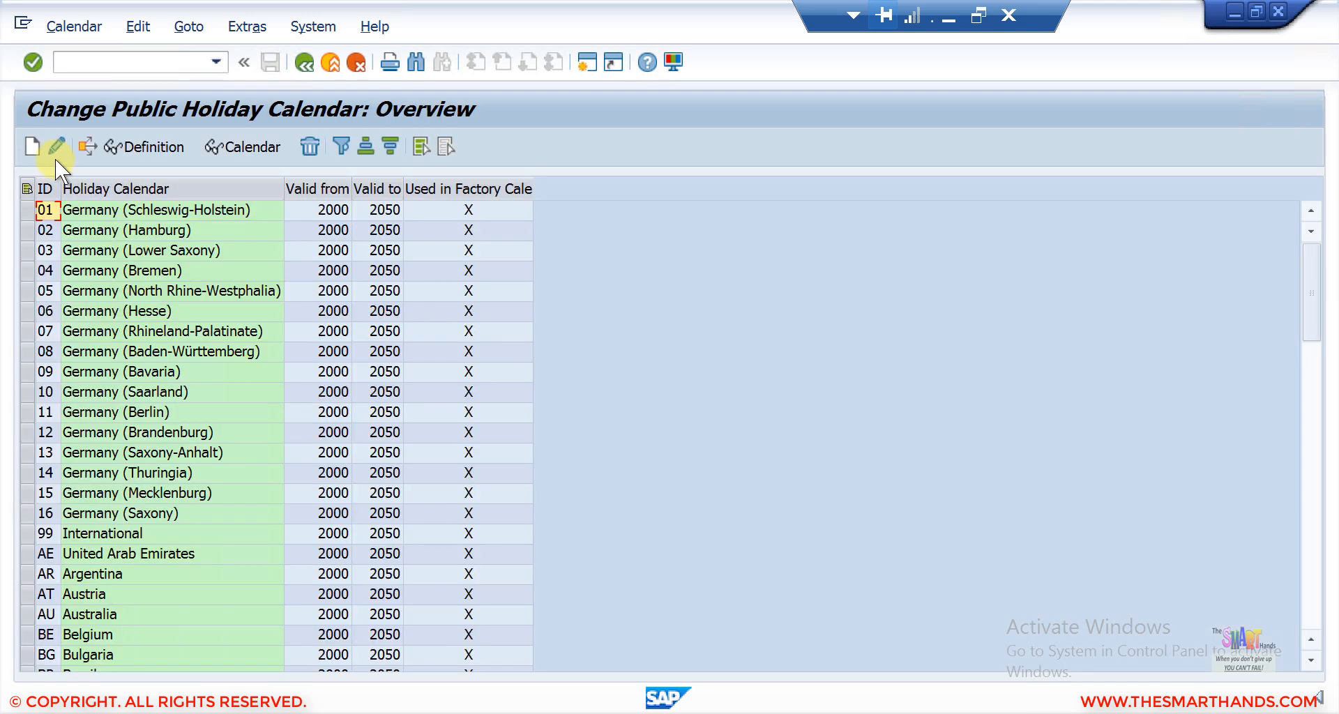
left_click(33, 146)
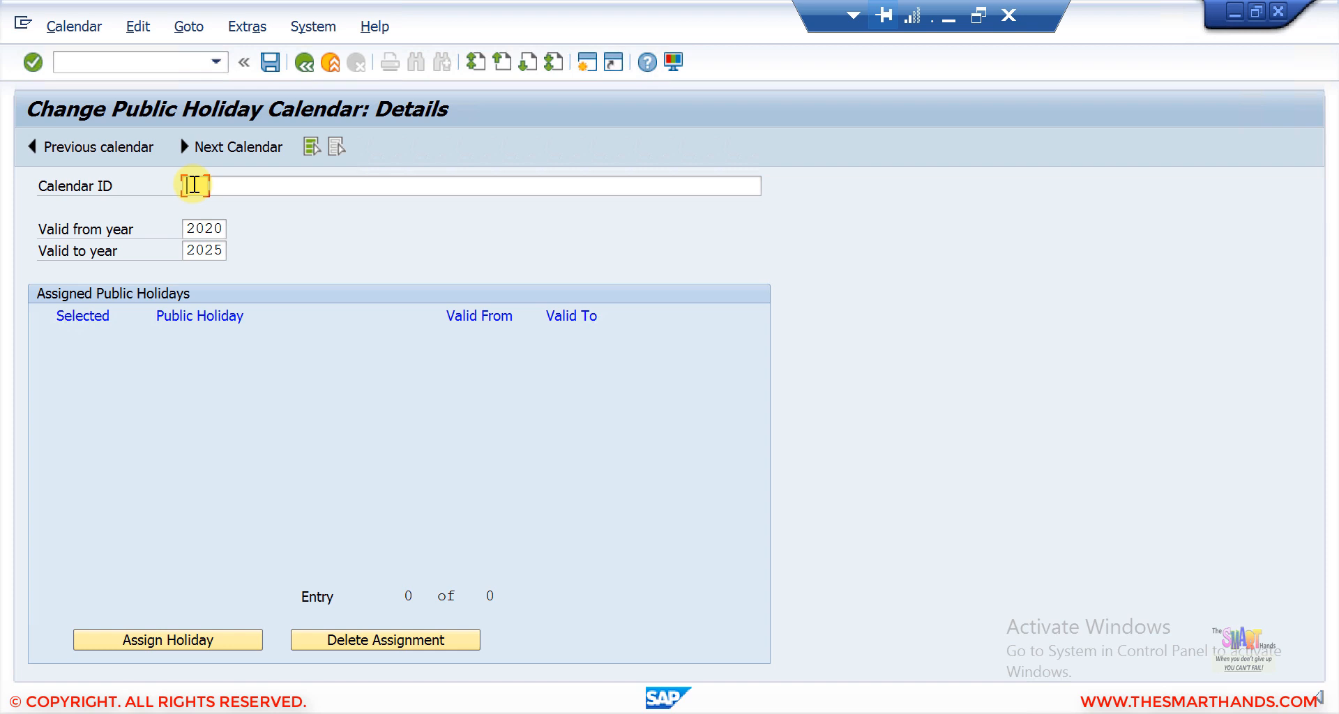
type("Z")
key("BackSpace")
type("S1")
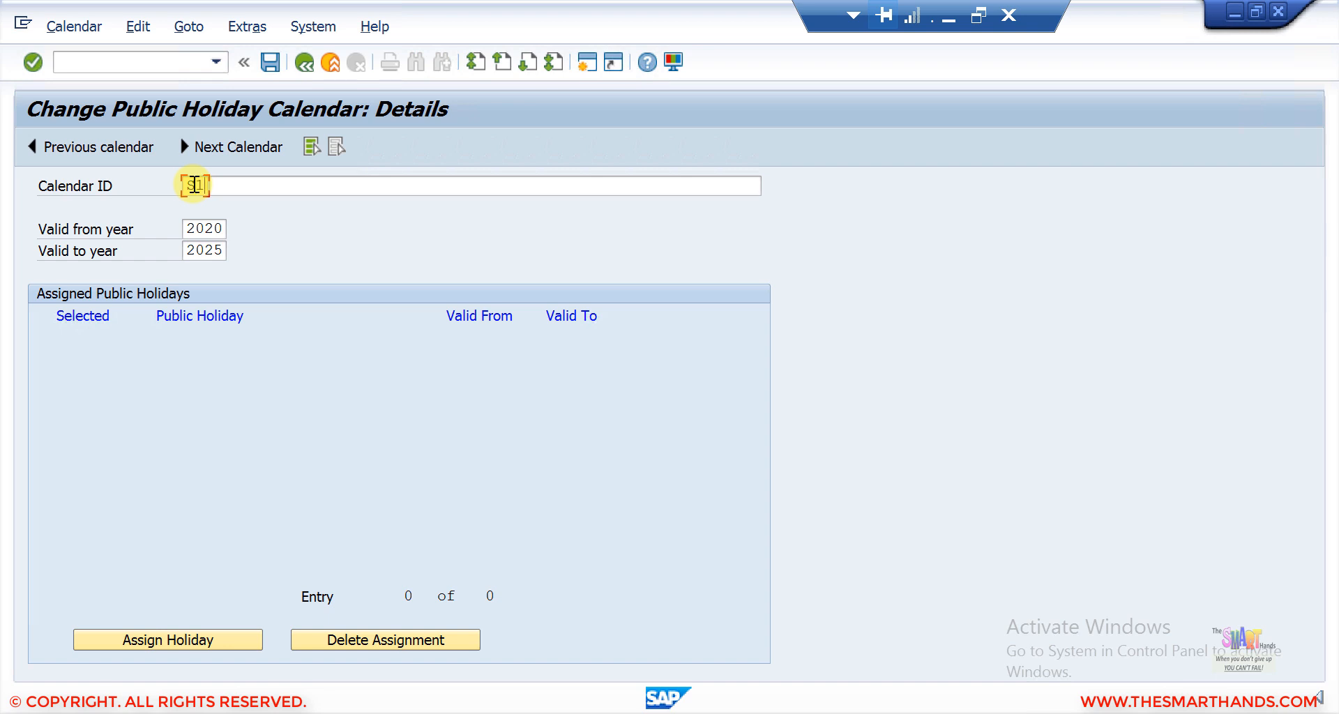
left_click(268, 190)
type("Factory Calenda")
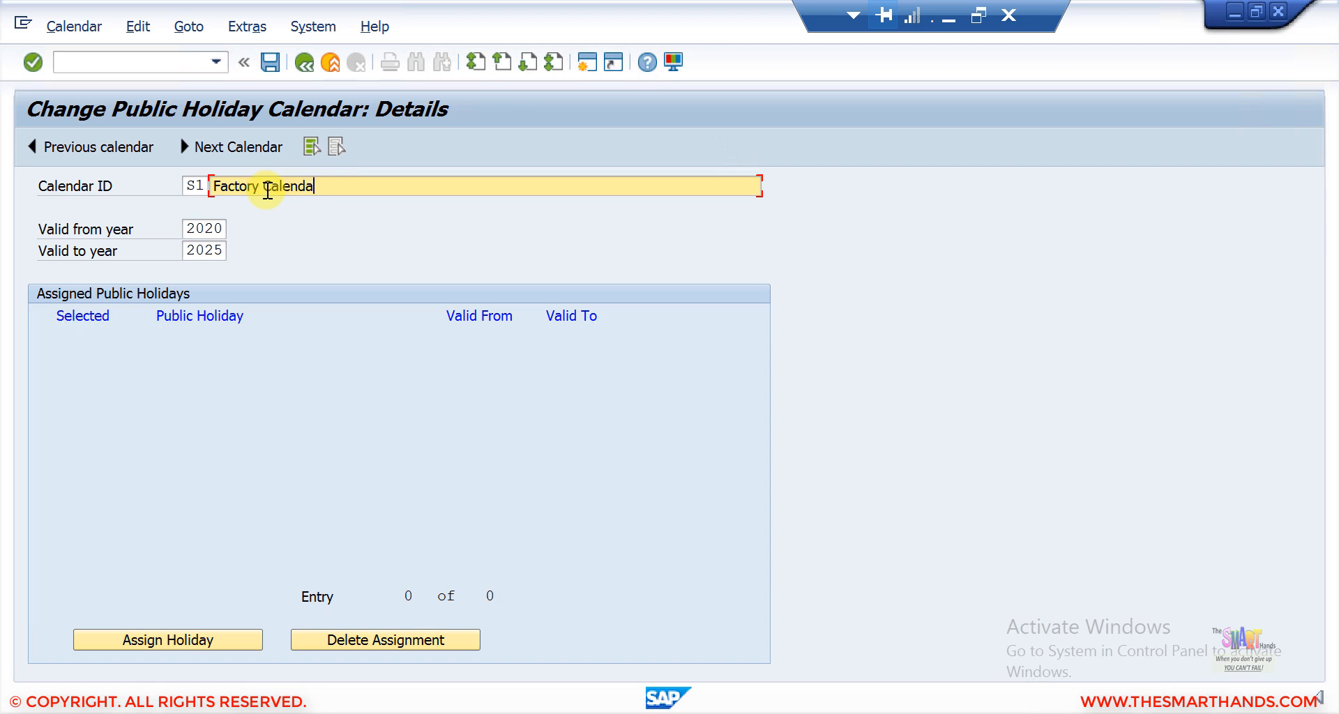
type("r New York US")
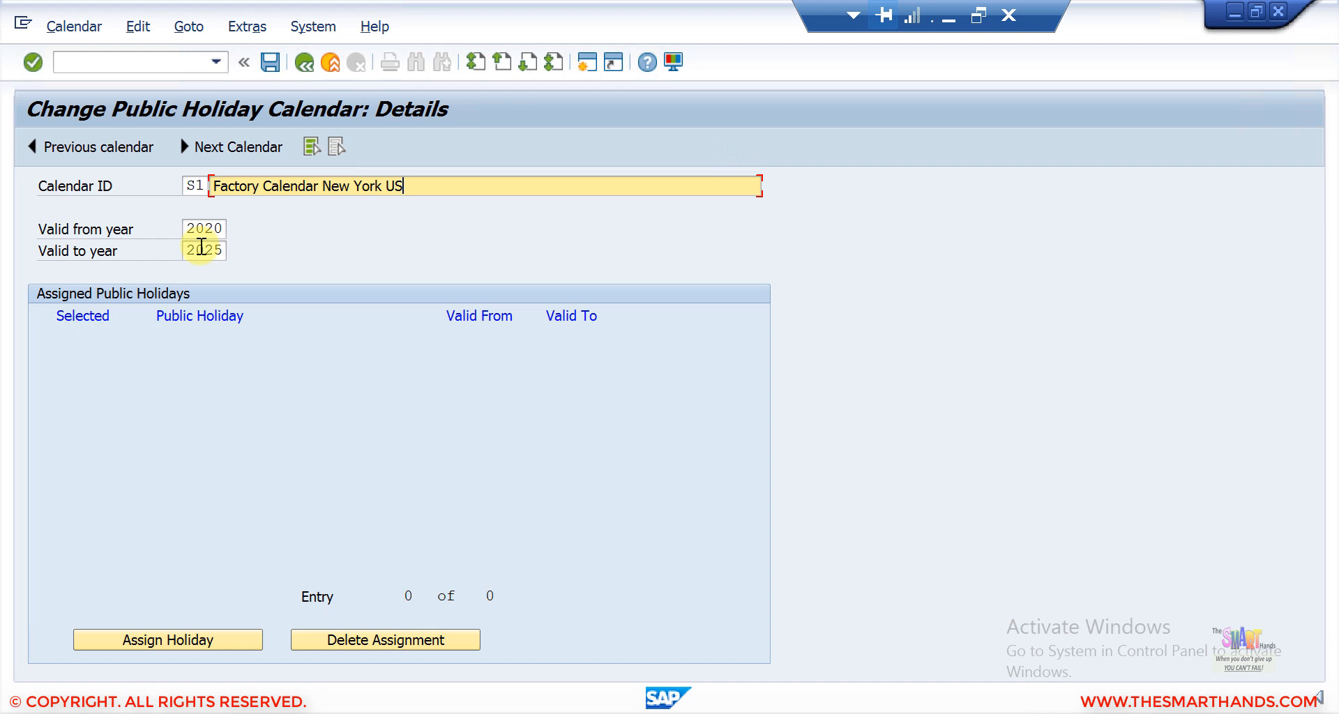
Try to set the holiday calendar's valid-to year to 2999 and check the details of the system message.
left_click_drag(203, 249, 238, 247)
type("50")
left_click(196, 249)
left_click_drag(196, 248, 212, 249)
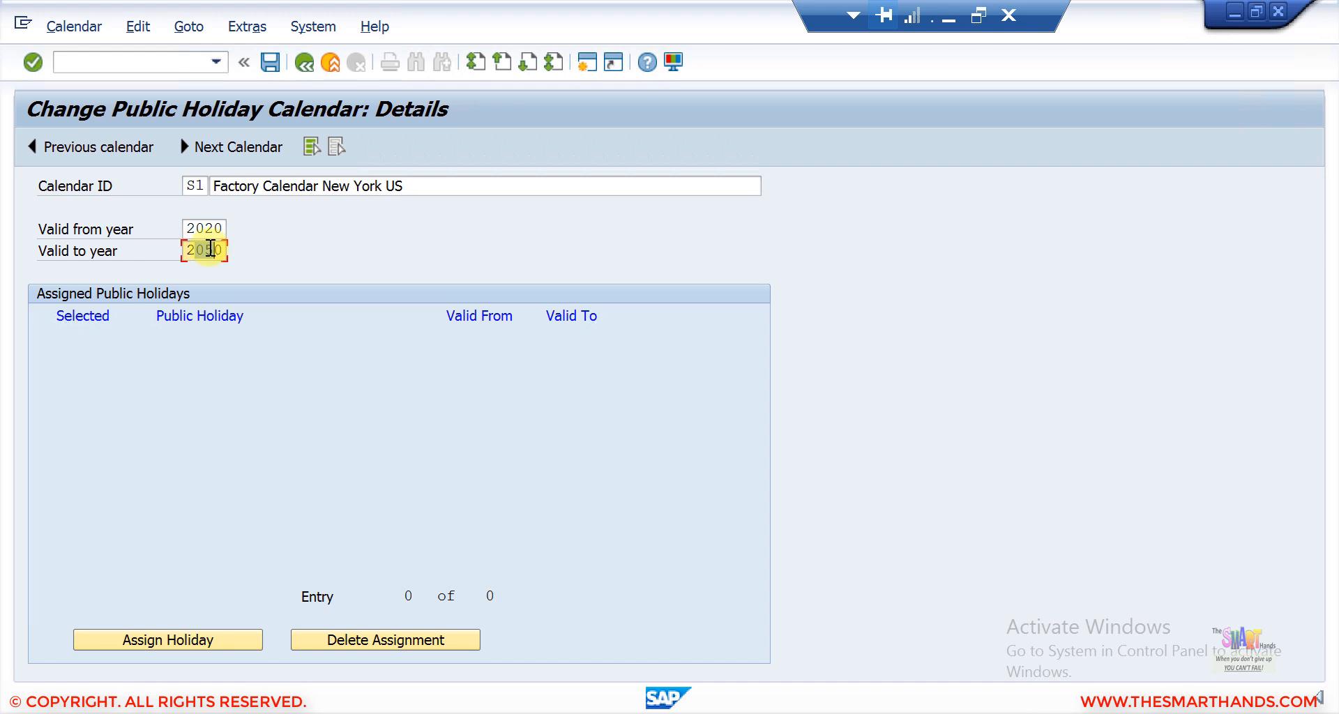
left_click(198, 248)
left_click_drag(198, 249, 259, 249)
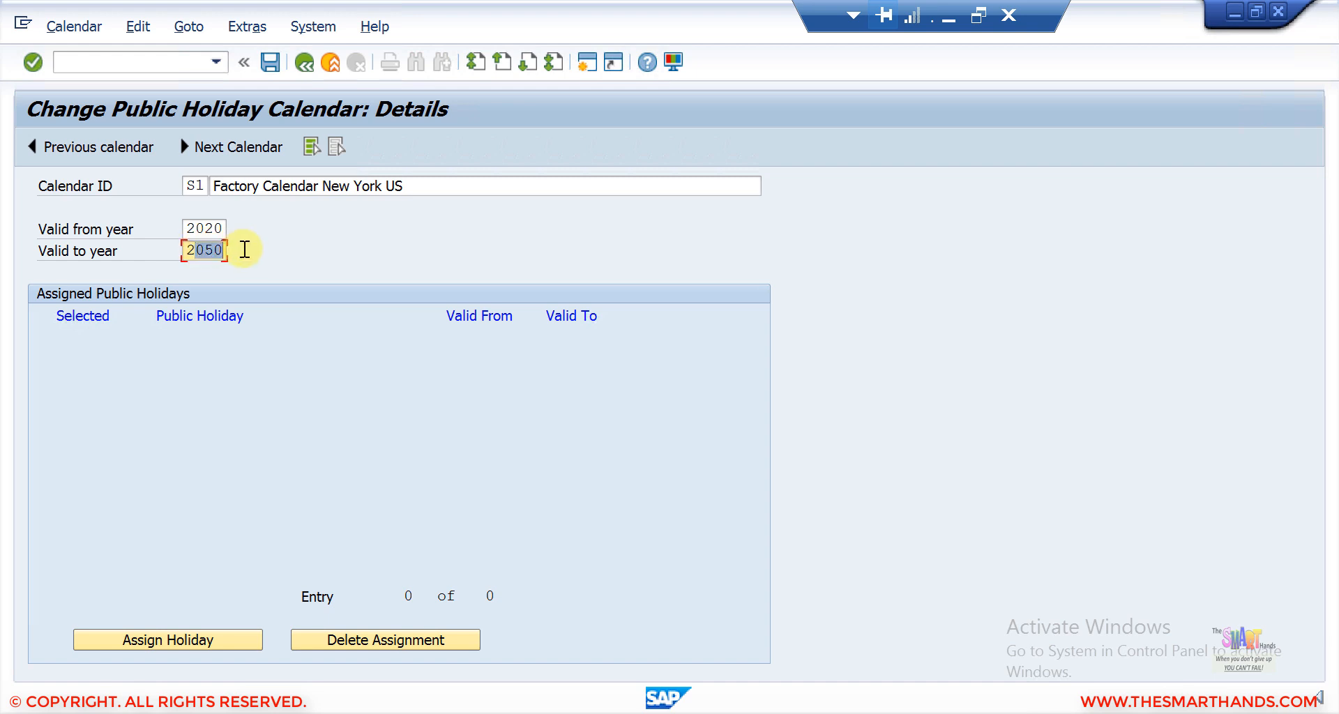
type("999")
key("Return")
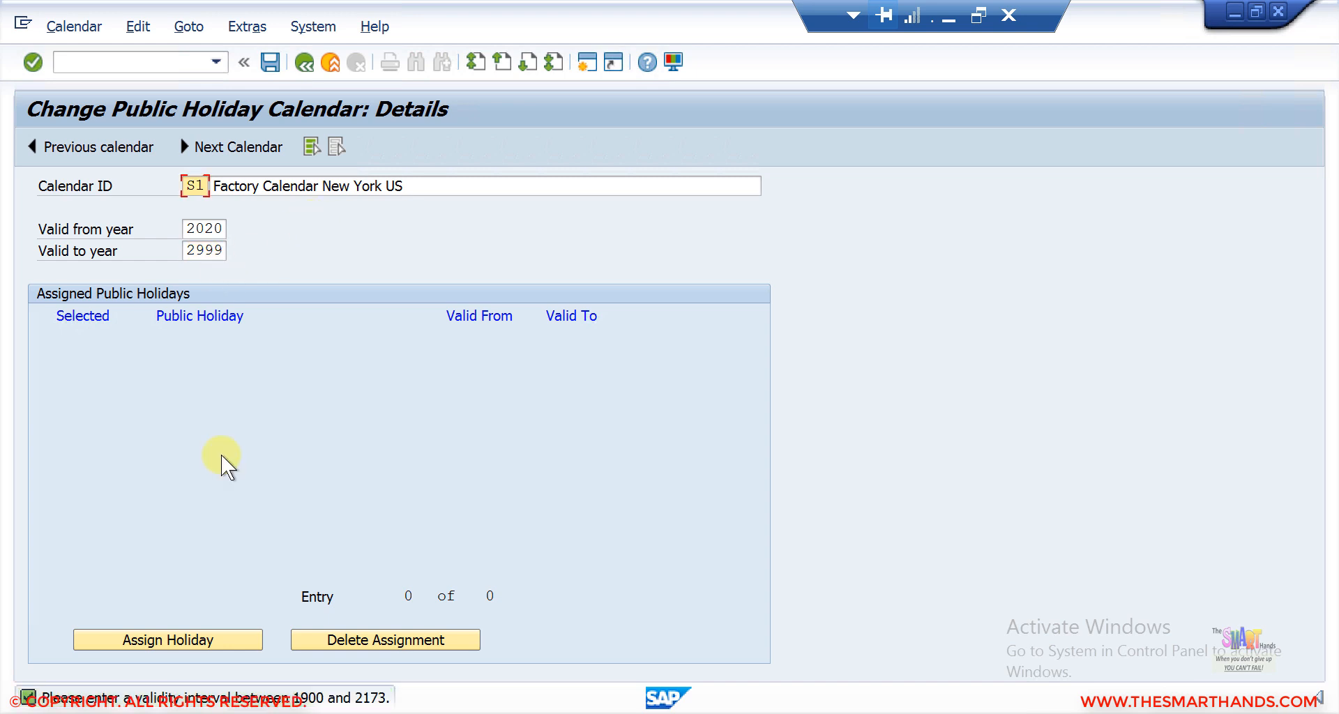
double_click(241, 696)
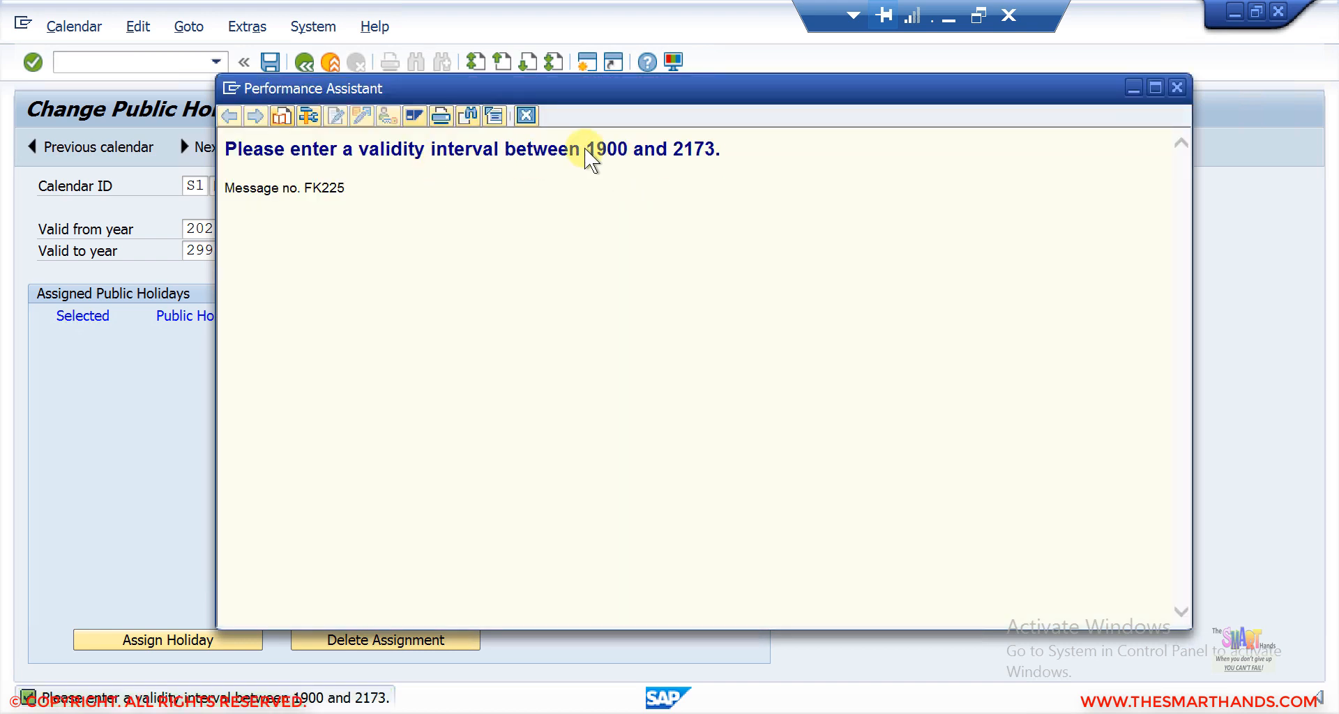
left_click(530, 116)
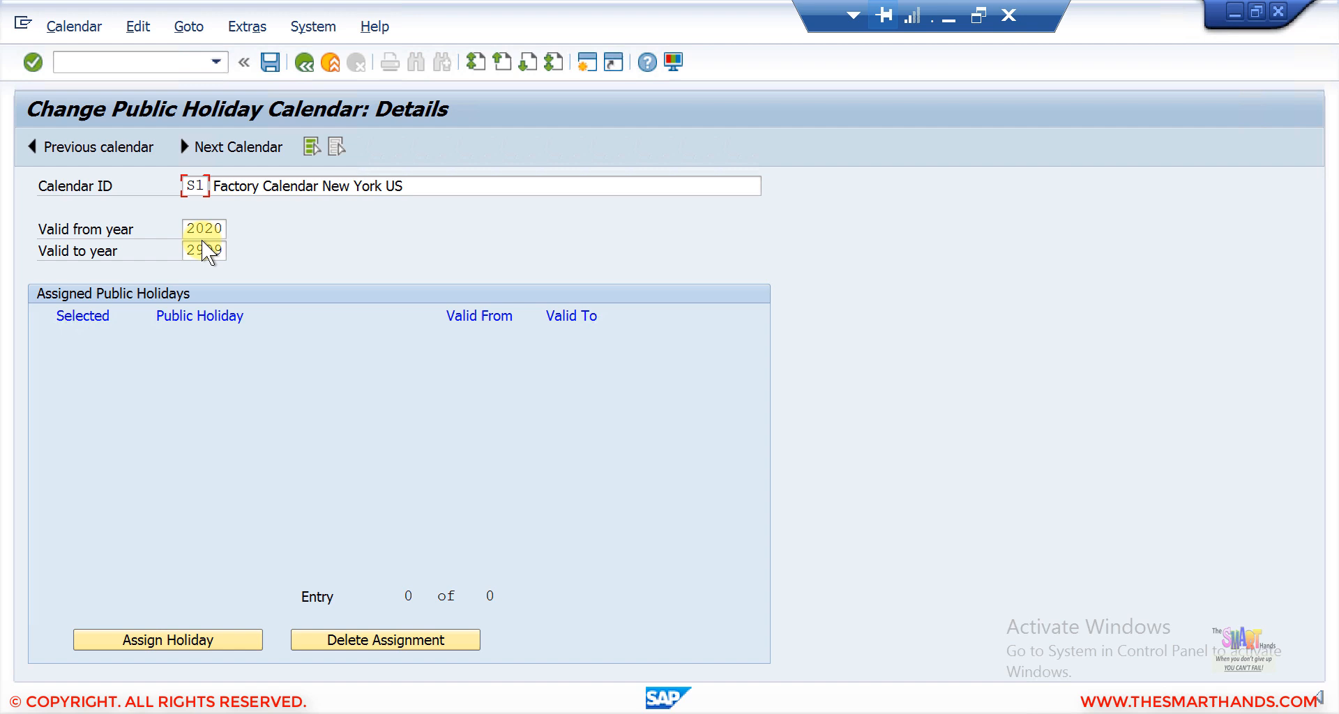
Set the holiday calendar's valid-to year to 2099.
left_click_drag(189, 244, 261, 250)
type("2099")
key("Return")
Assign Independence Day and the Z1 holidays Labor Day, Nationalal Day and Special Day to the holiday calendar.
left_click(198, 634)
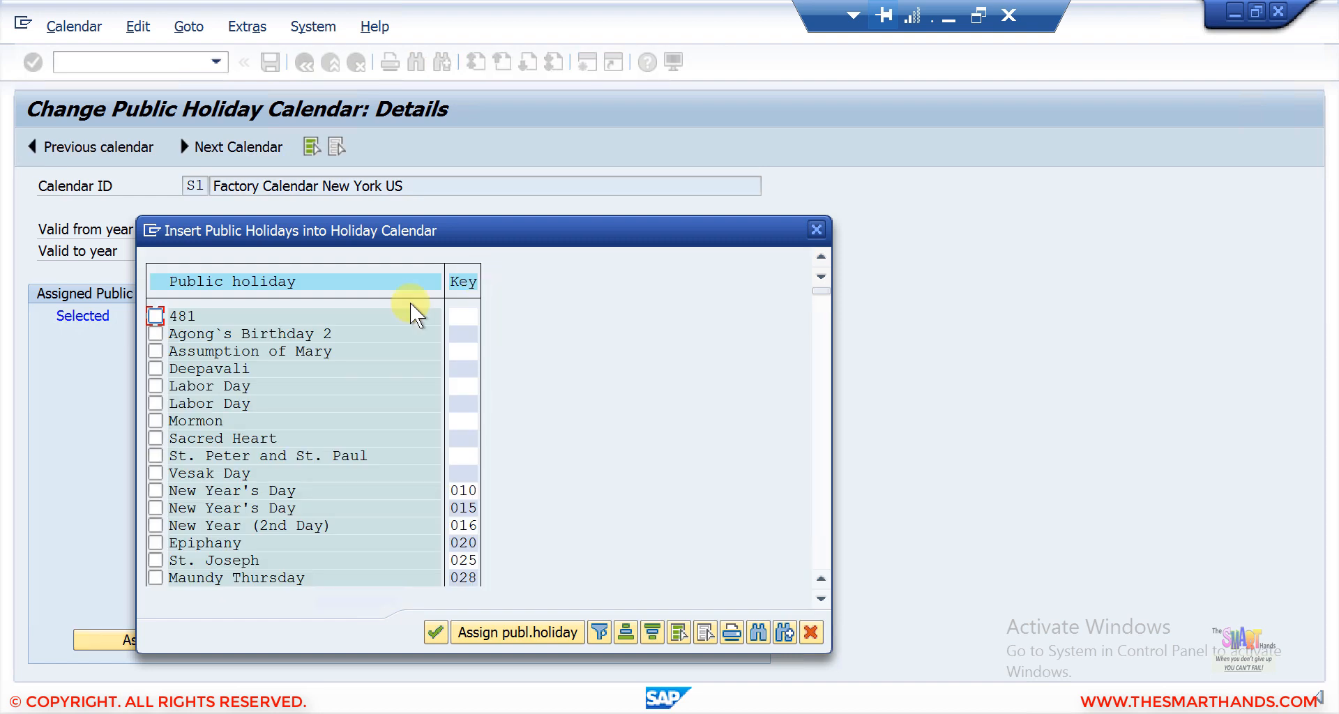
left_click(818, 463)
left_click(818, 463)
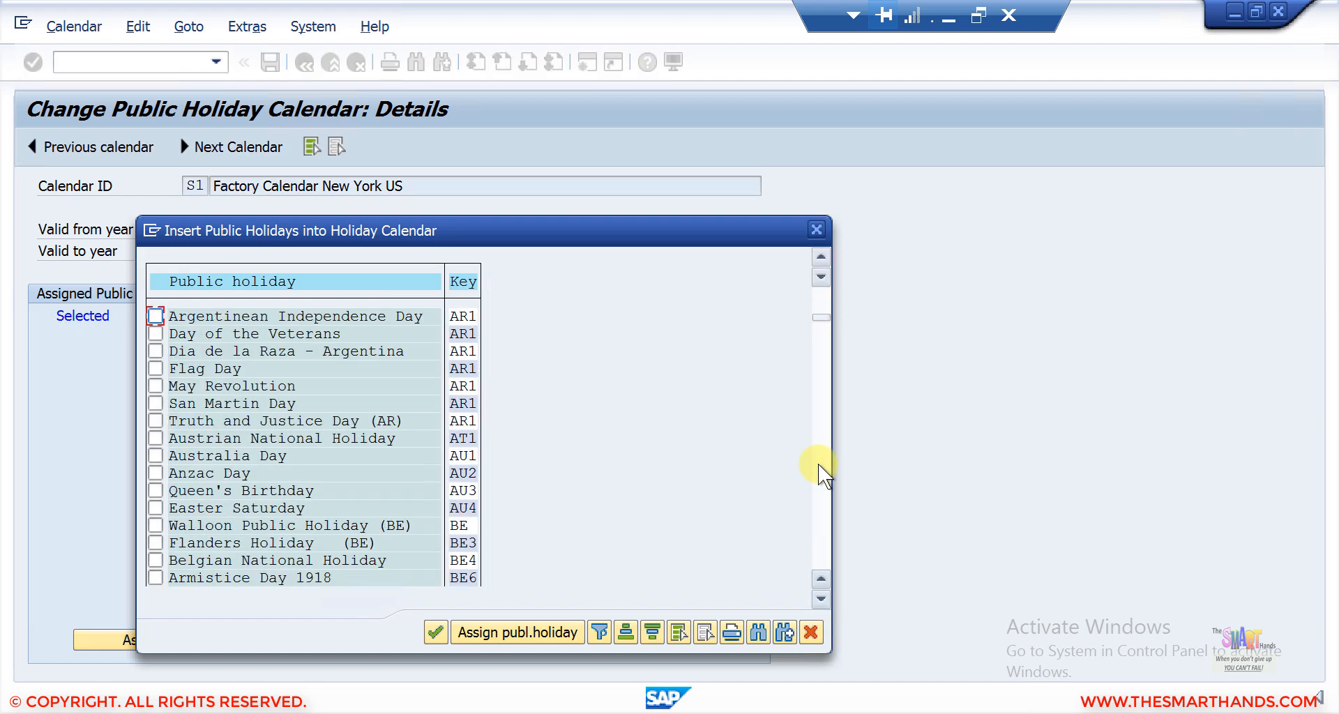
left_click(818, 463)
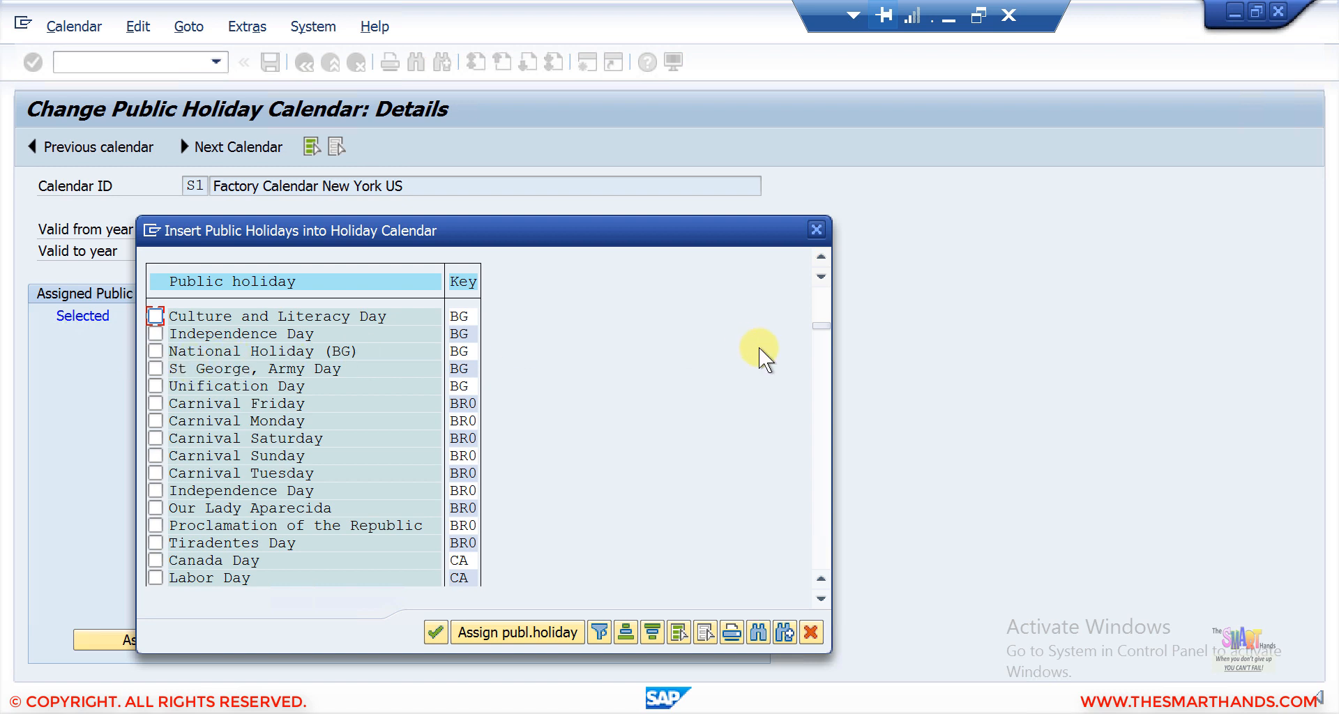
left_click(462, 286)
left_click_drag(822, 326, 820, 538)
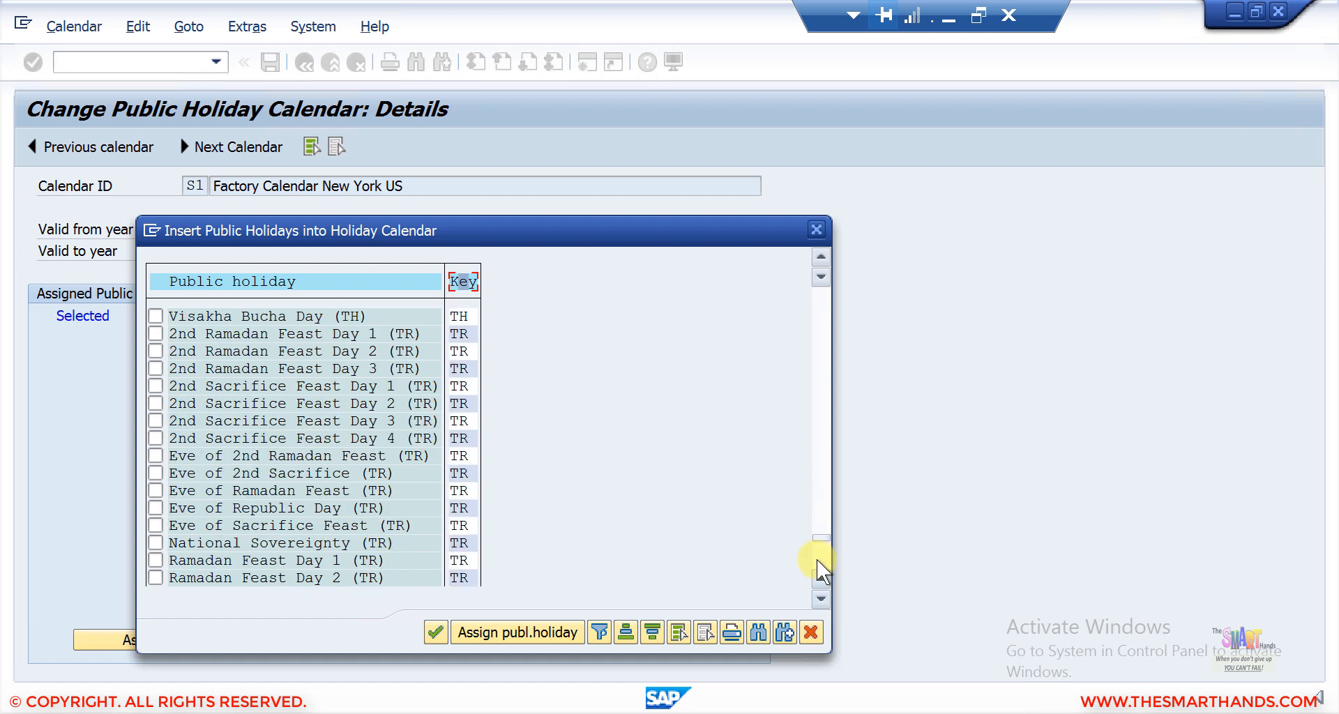
left_click(817, 562)
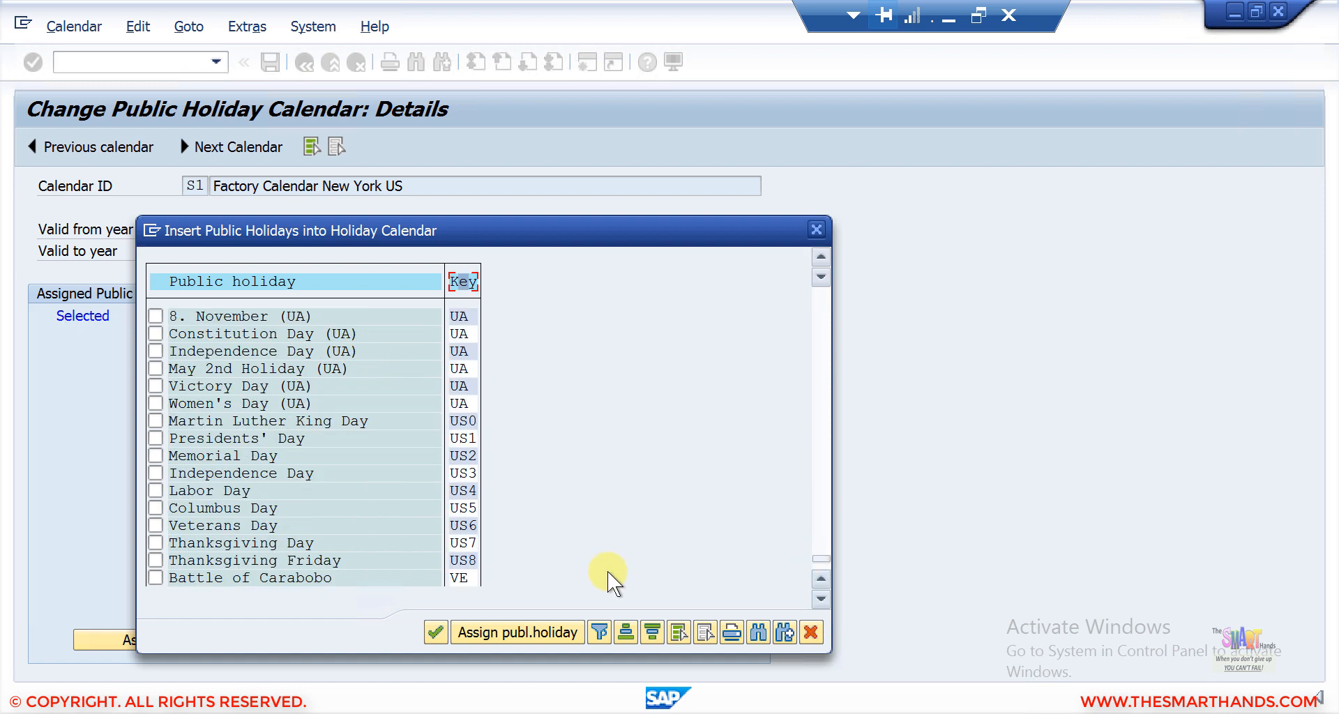
left_click(818, 596)
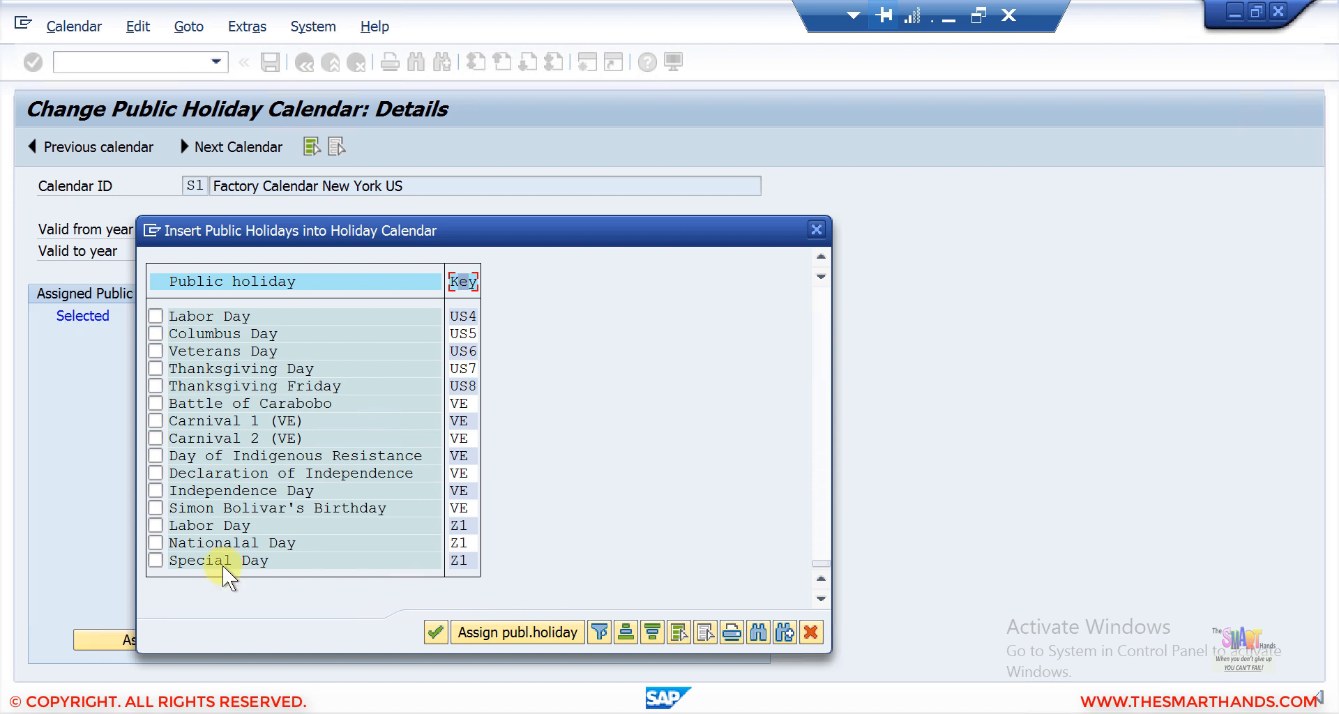
left_click(152, 561)
left_click(157, 490)
left_click(490, 632)
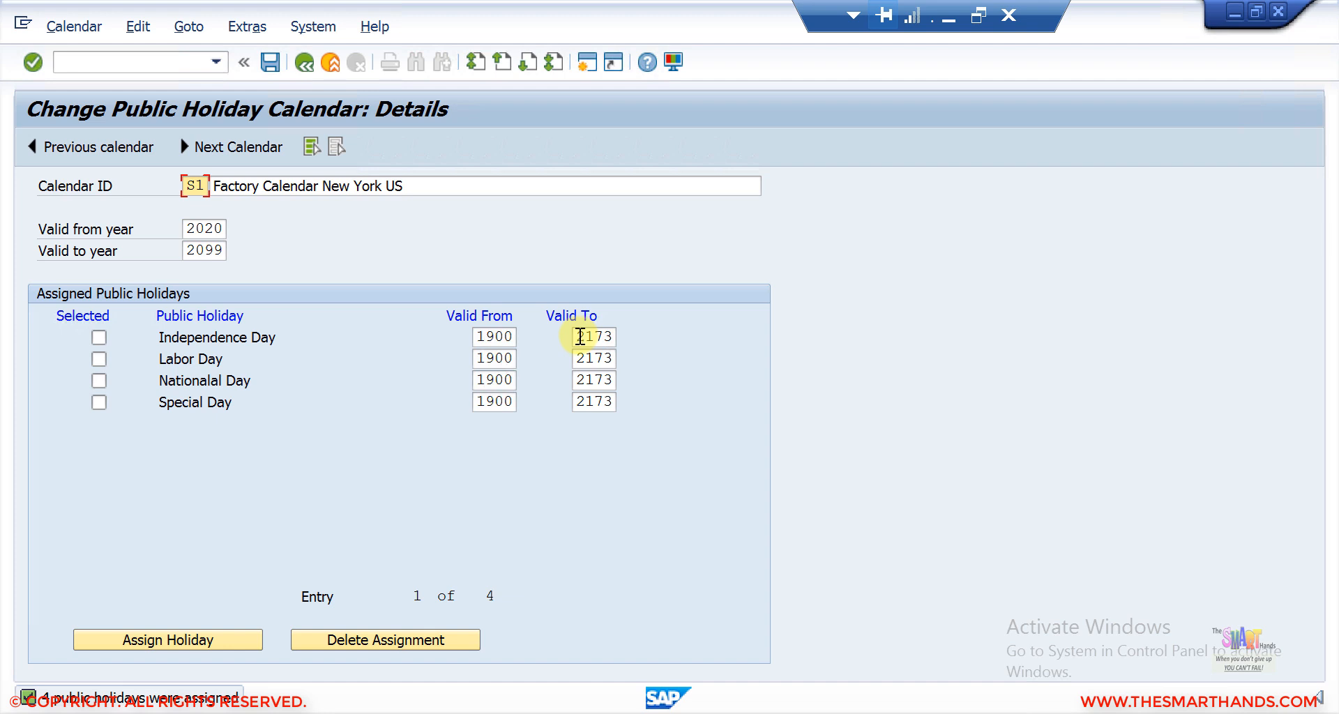
Save holiday calendar S1, accepting the validity and floating-holiday prompts, and return to the SAP Calendar main menu.
left_click(269, 63)
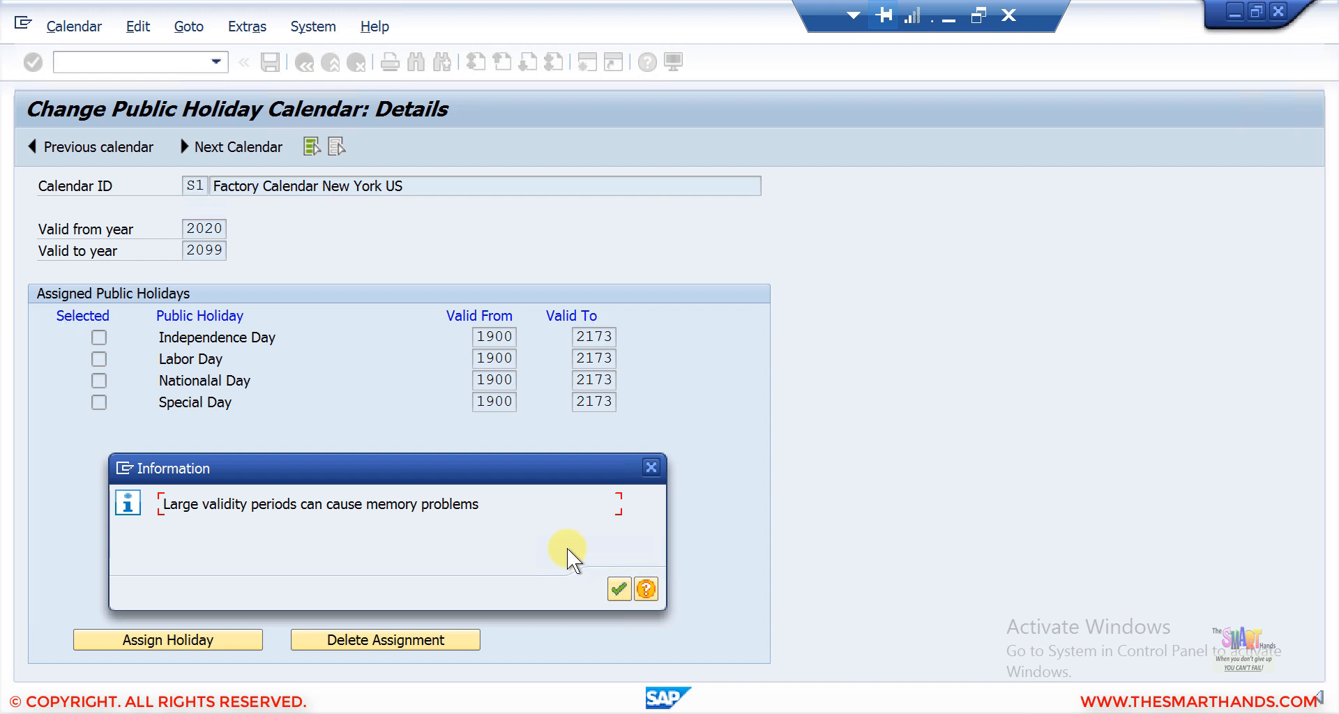
left_click(626, 587)
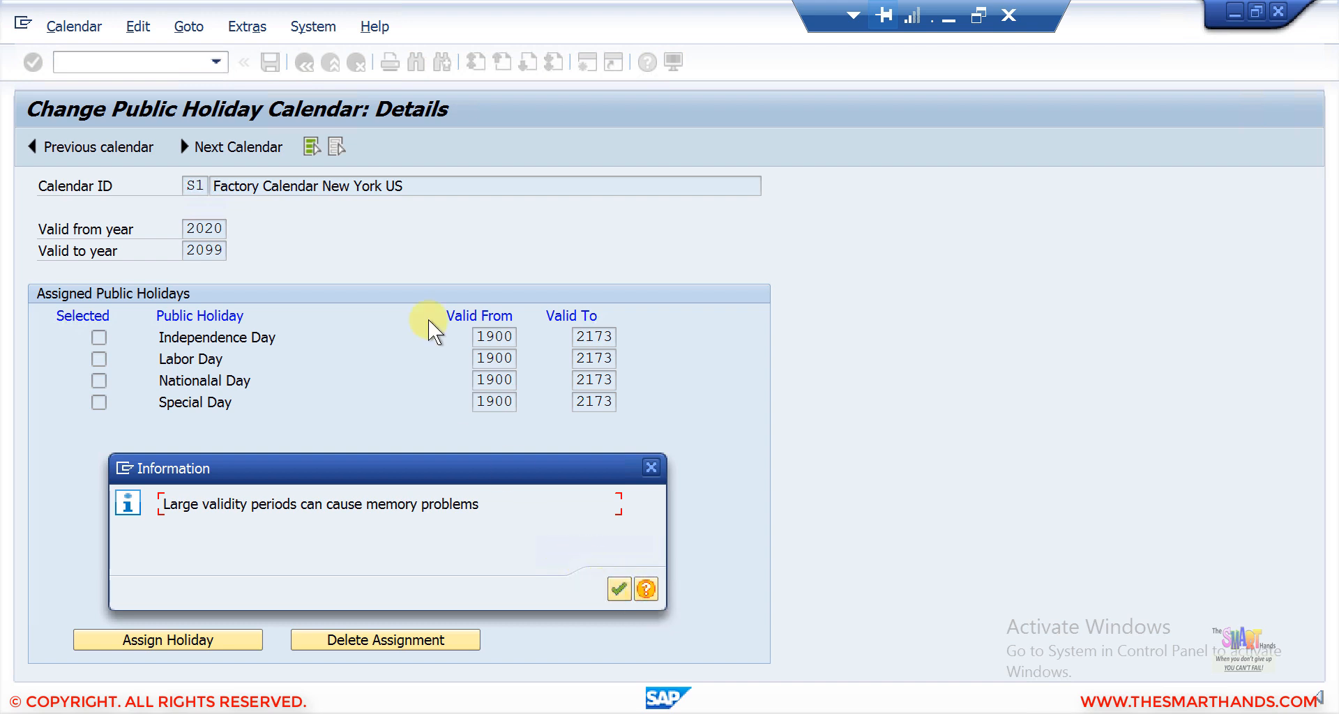
left_click(618, 588)
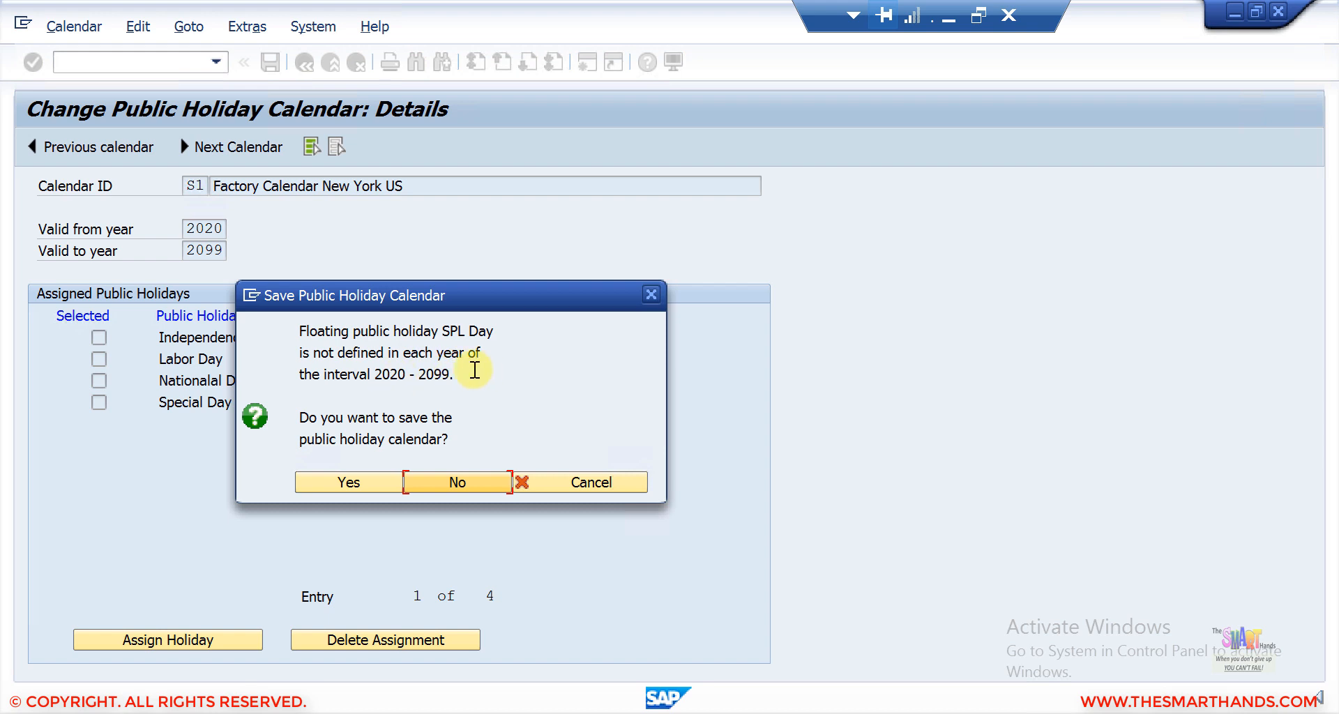
left_click(375, 481)
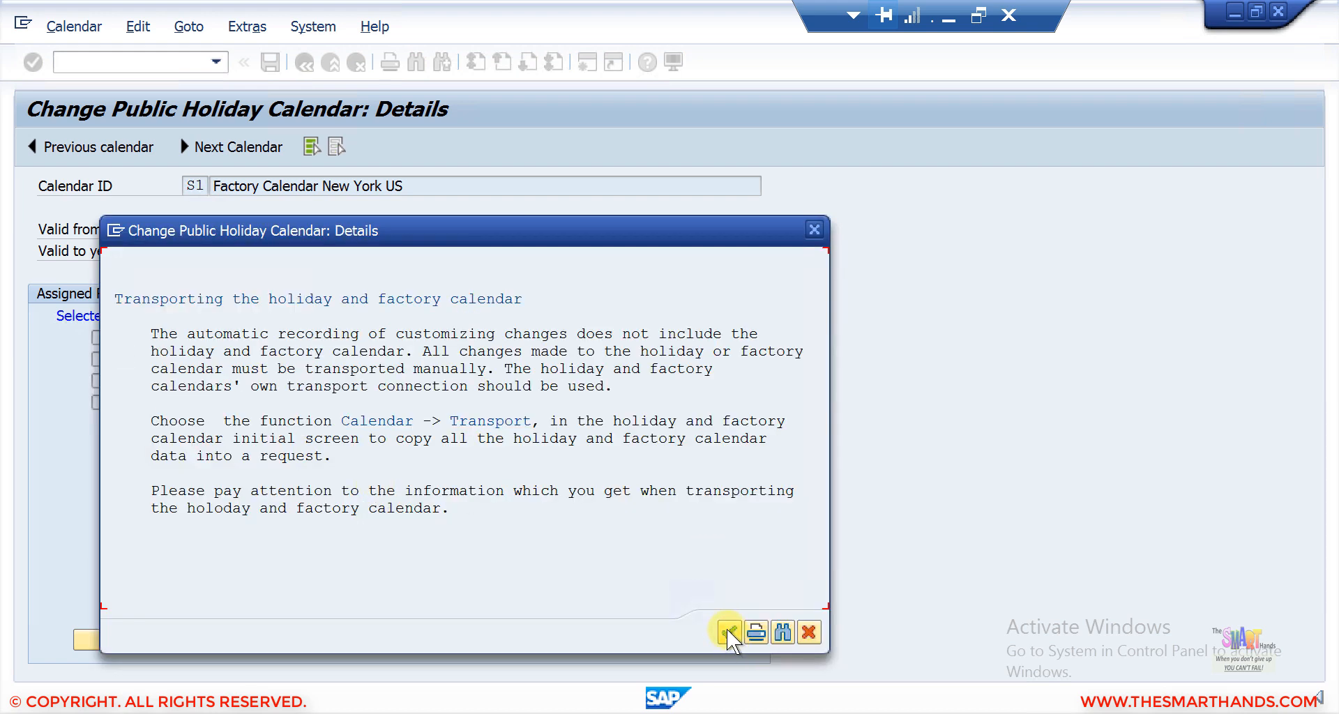
key("Return")
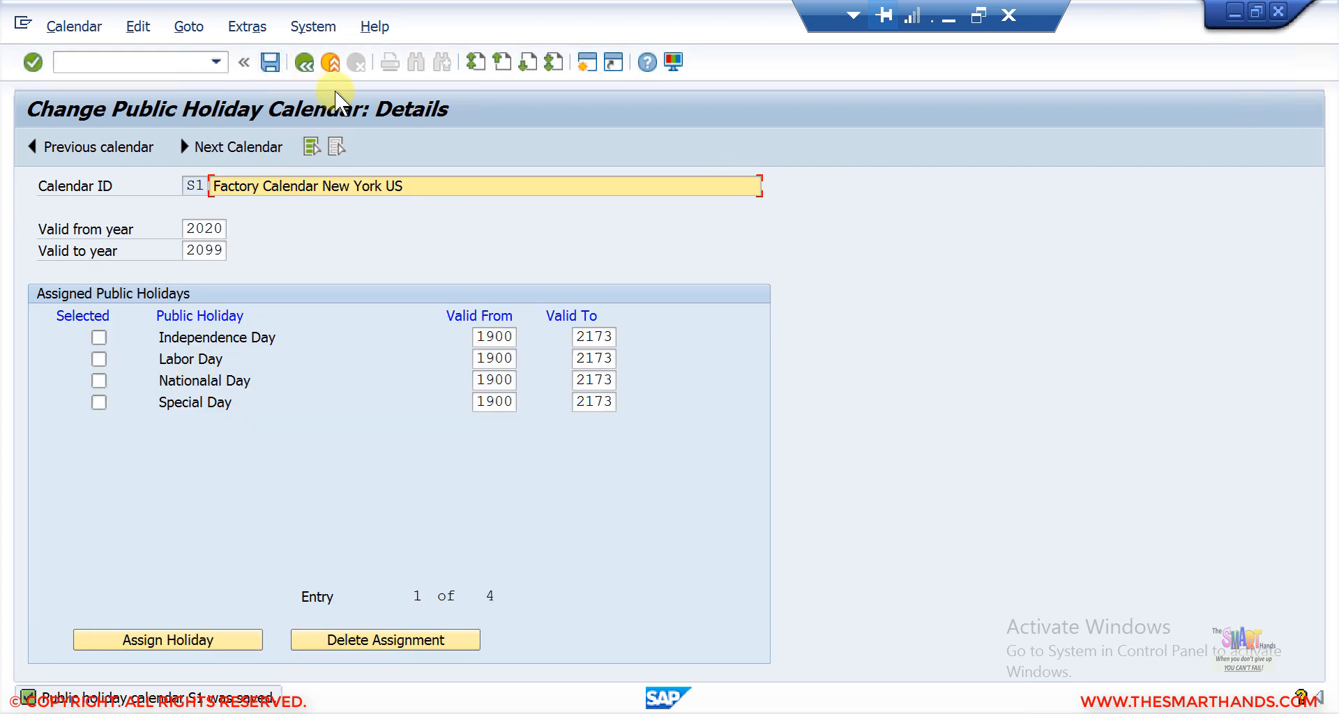
left_click(306, 67)
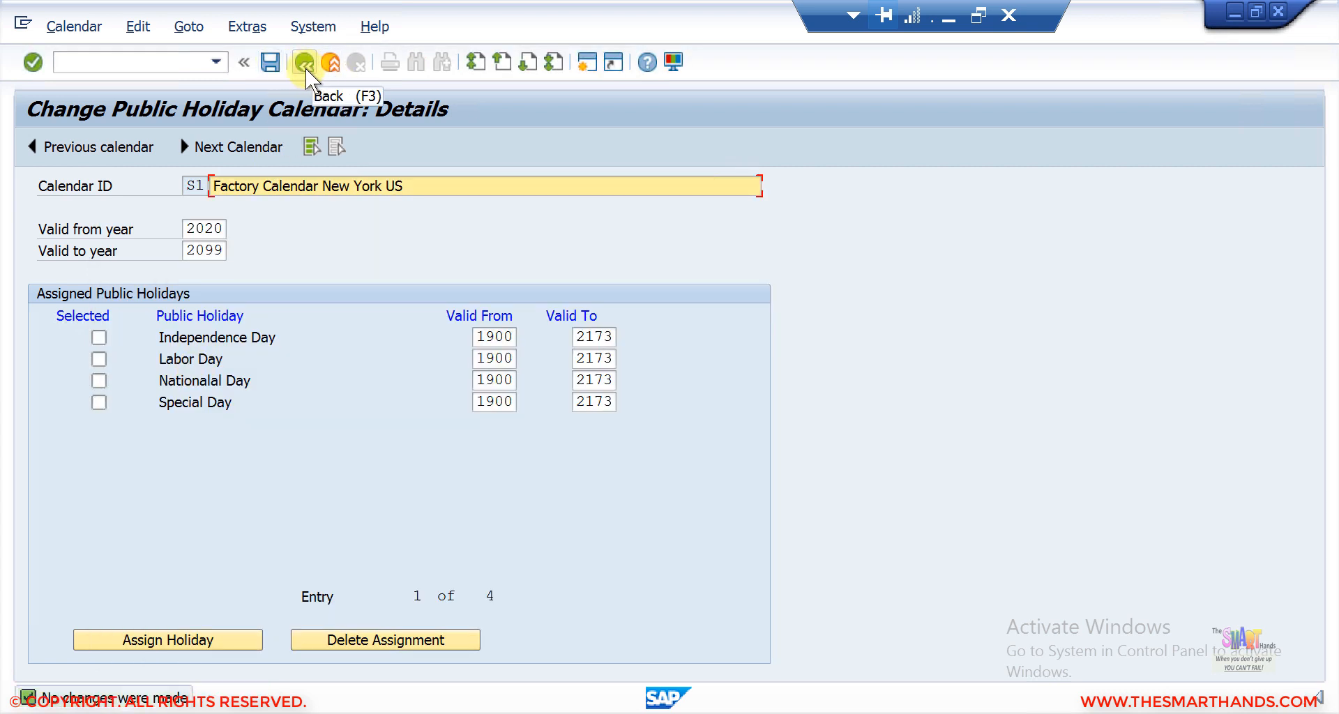
left_click(306, 68)
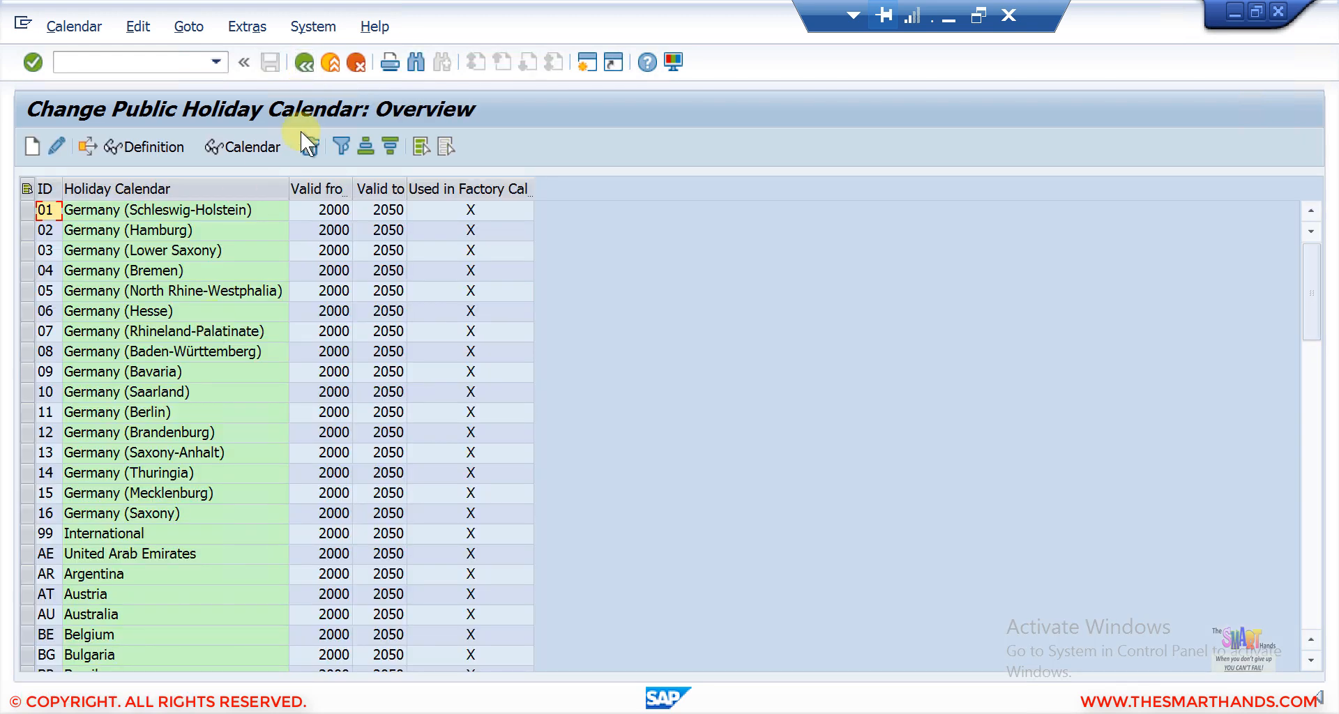
left_click(304, 67)
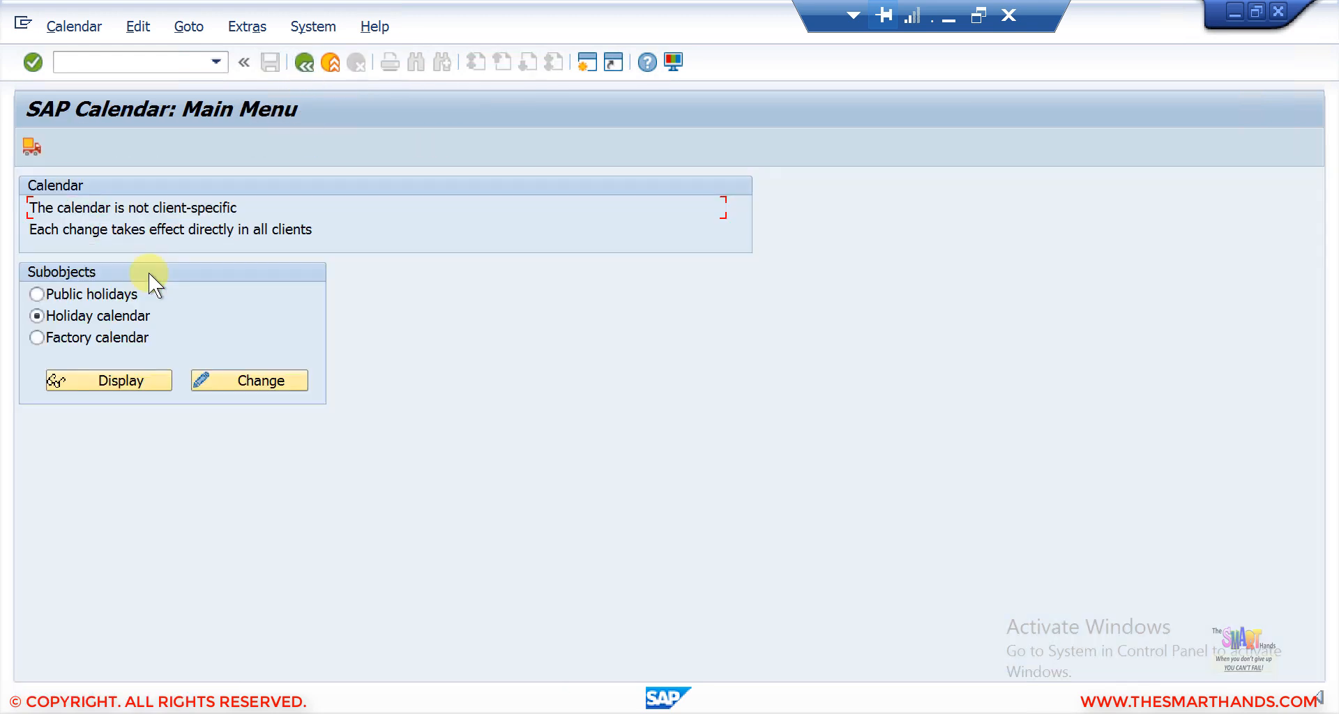
Start a new factory calendar with ID S1, name Factory Calendar New York US and valid-to year 2099.
left_click(37, 338)
left_click(231, 382)
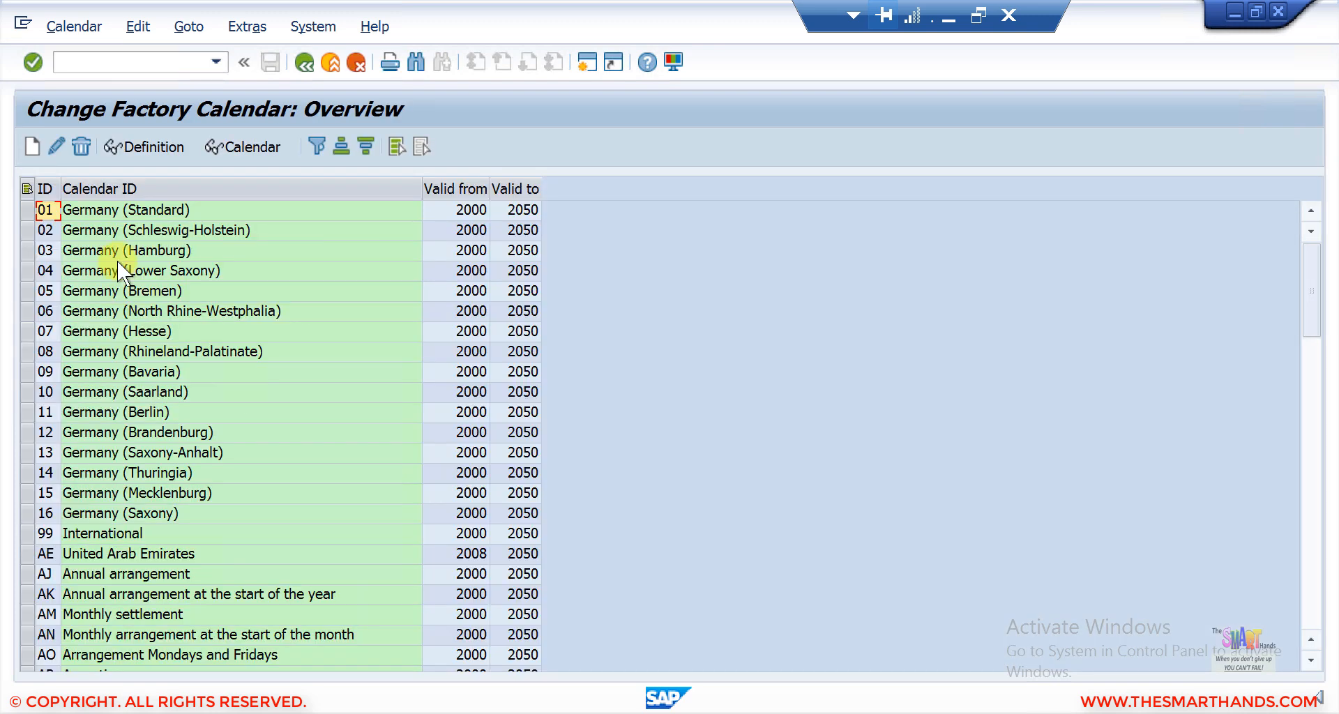
left_click(32, 145)
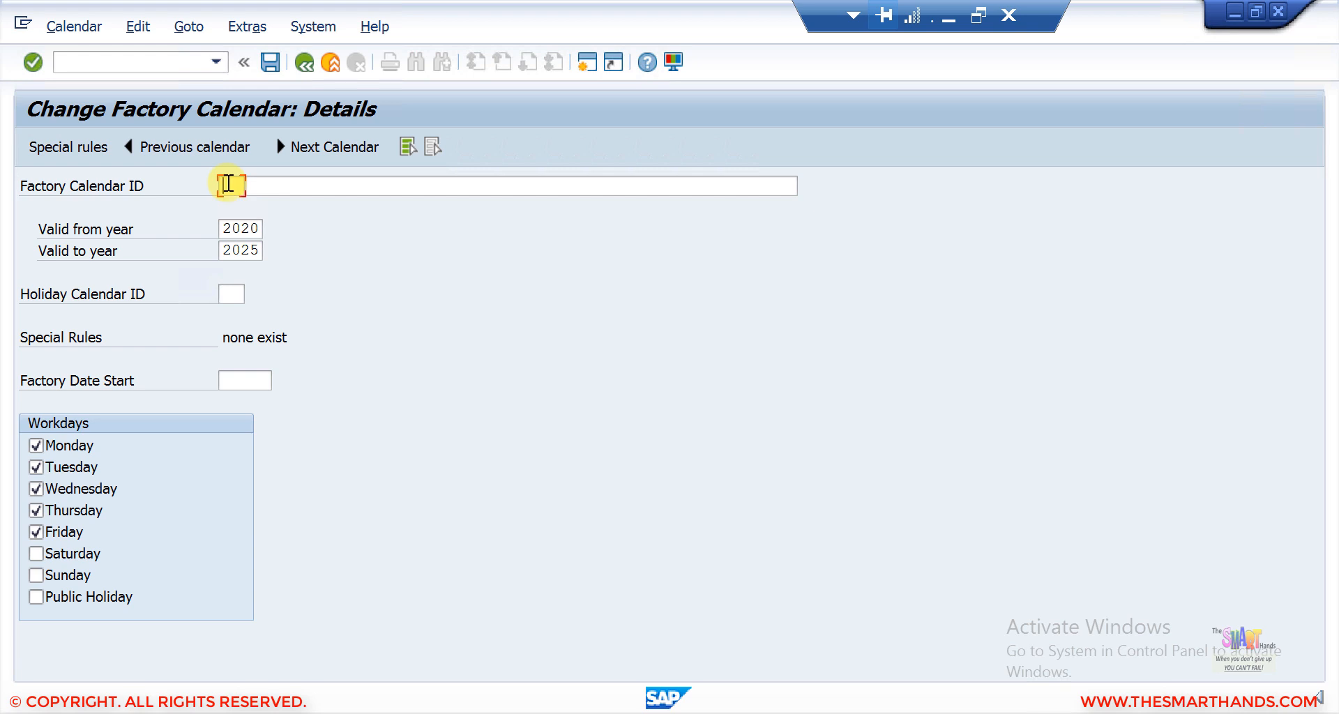
type("S1")
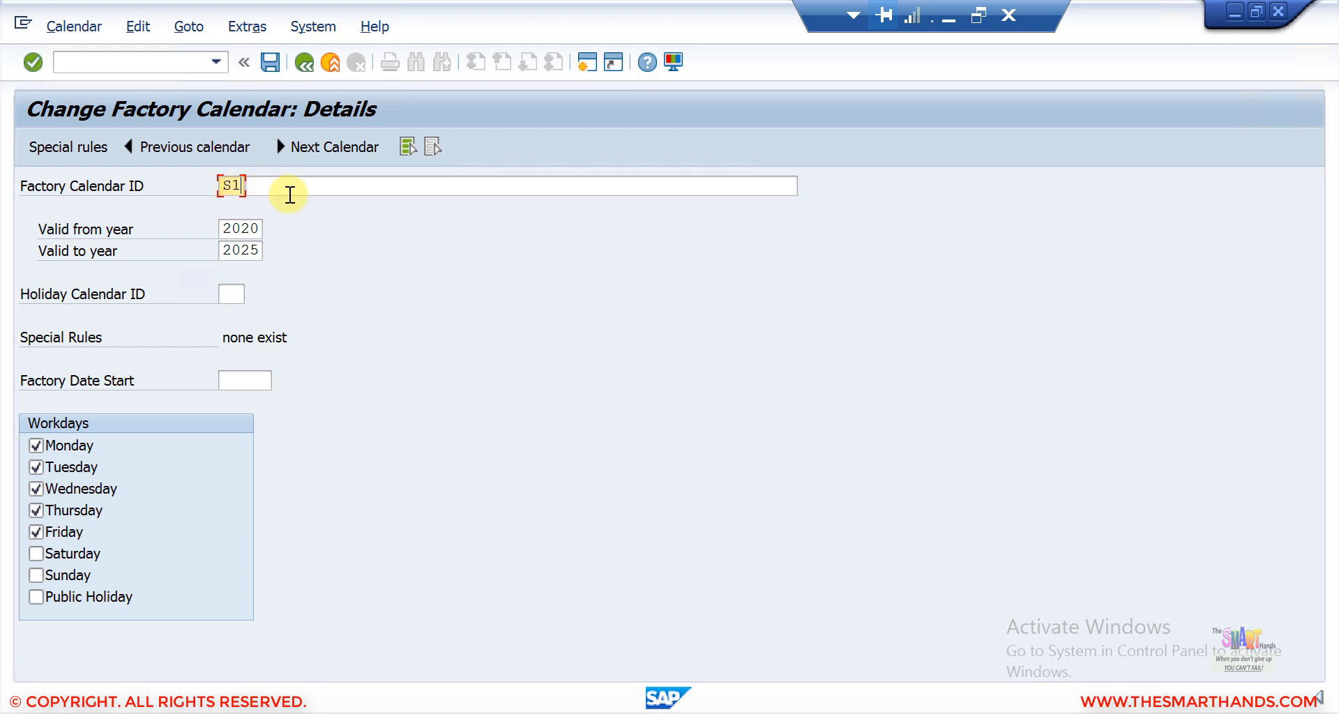
left_click(293, 195)
type("Fac")
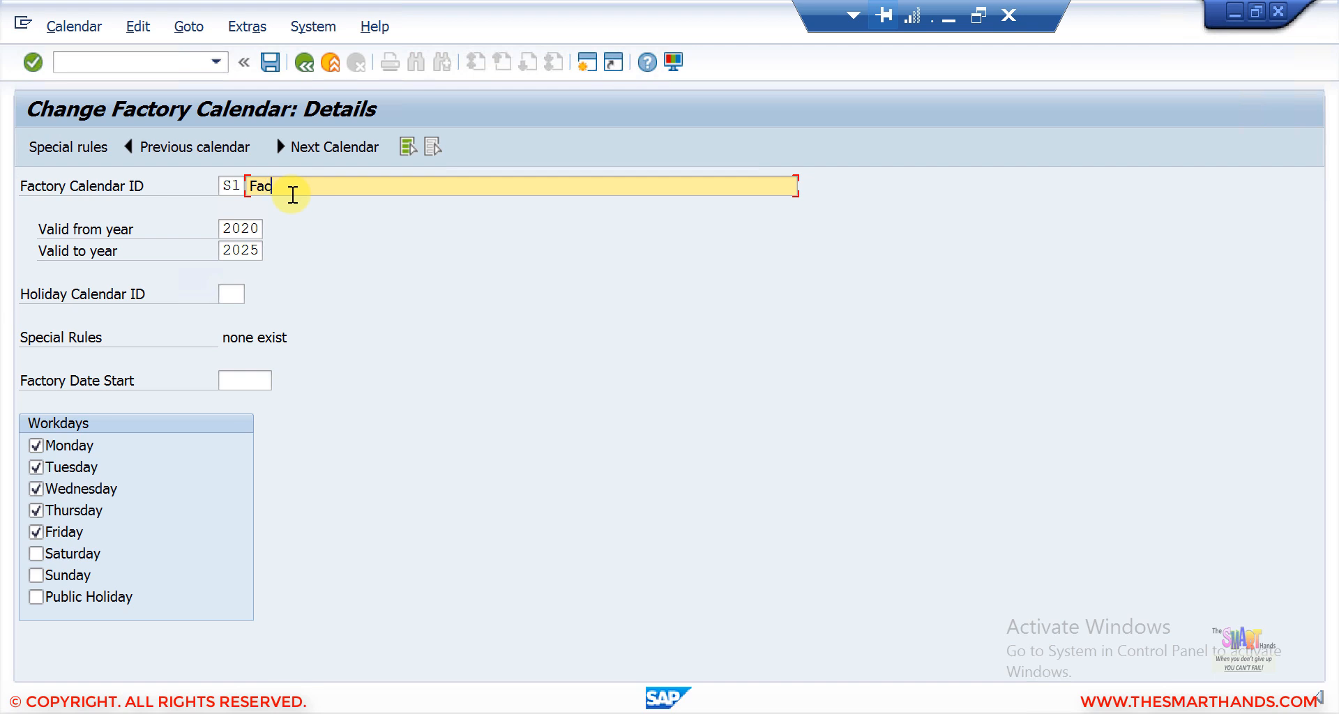
type("tory Calendar New")
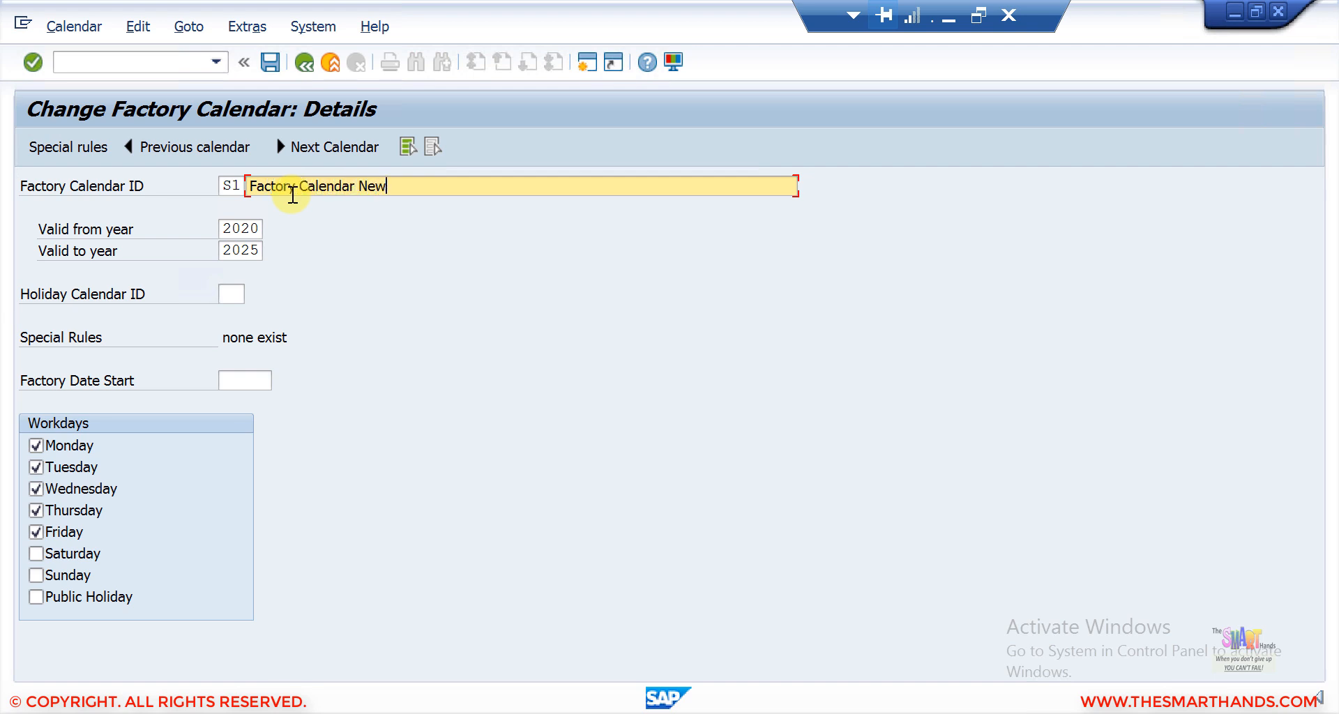
type(" York US")
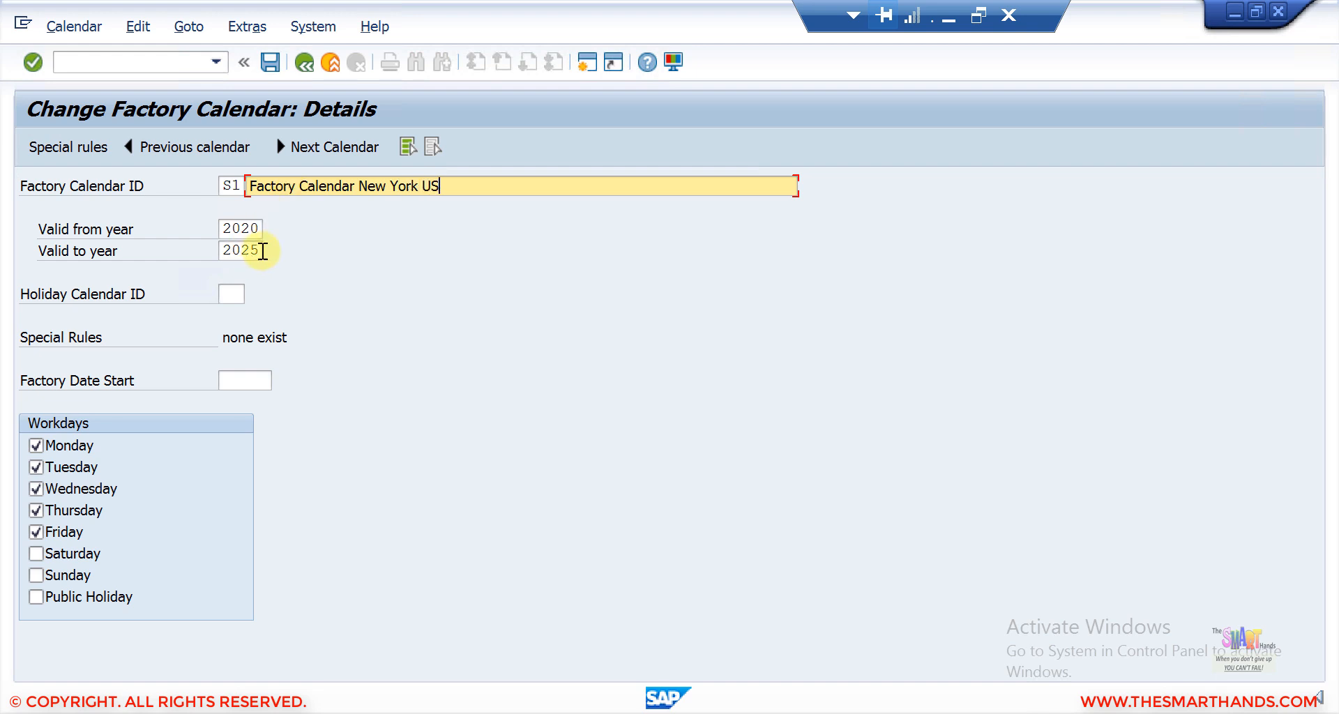
left_click_drag(243, 251, 265, 251)
type("99")
key("Return")
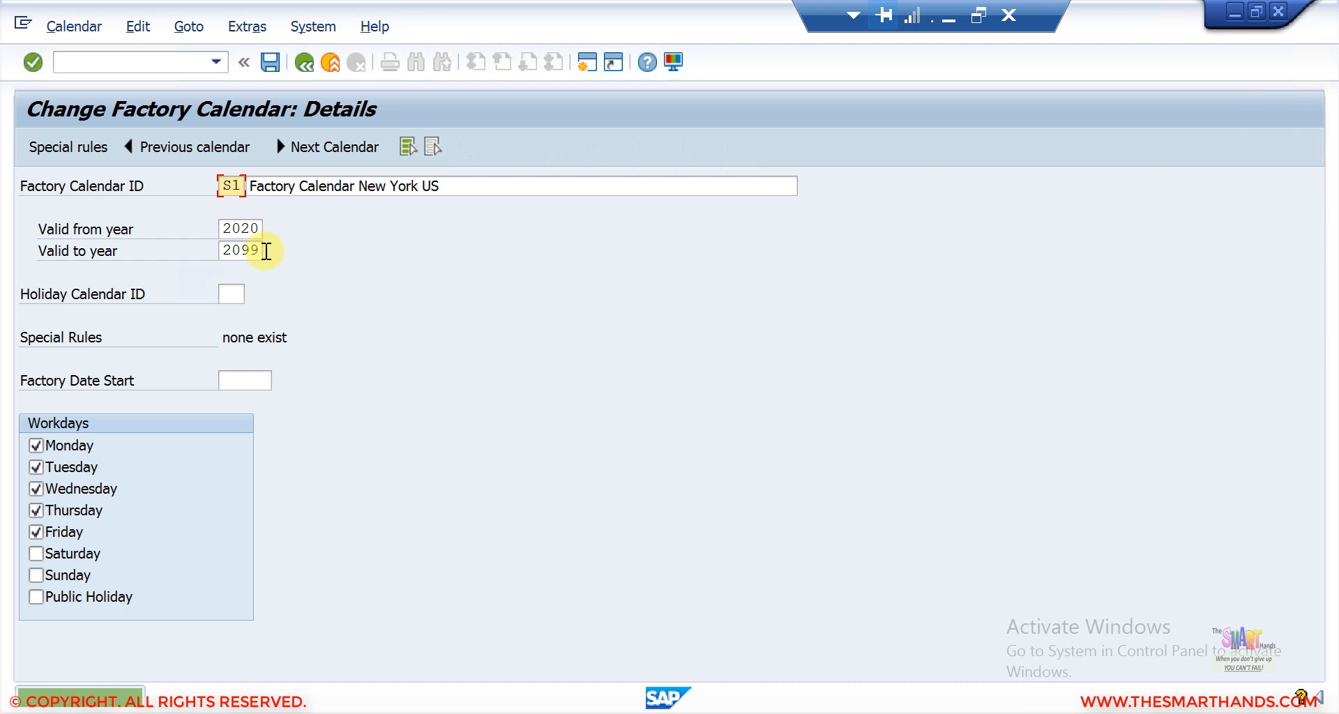
Assign holiday calendar S1 to the factory calendar, selecting it from the list of public holiday calendars.
left_click(232, 292)
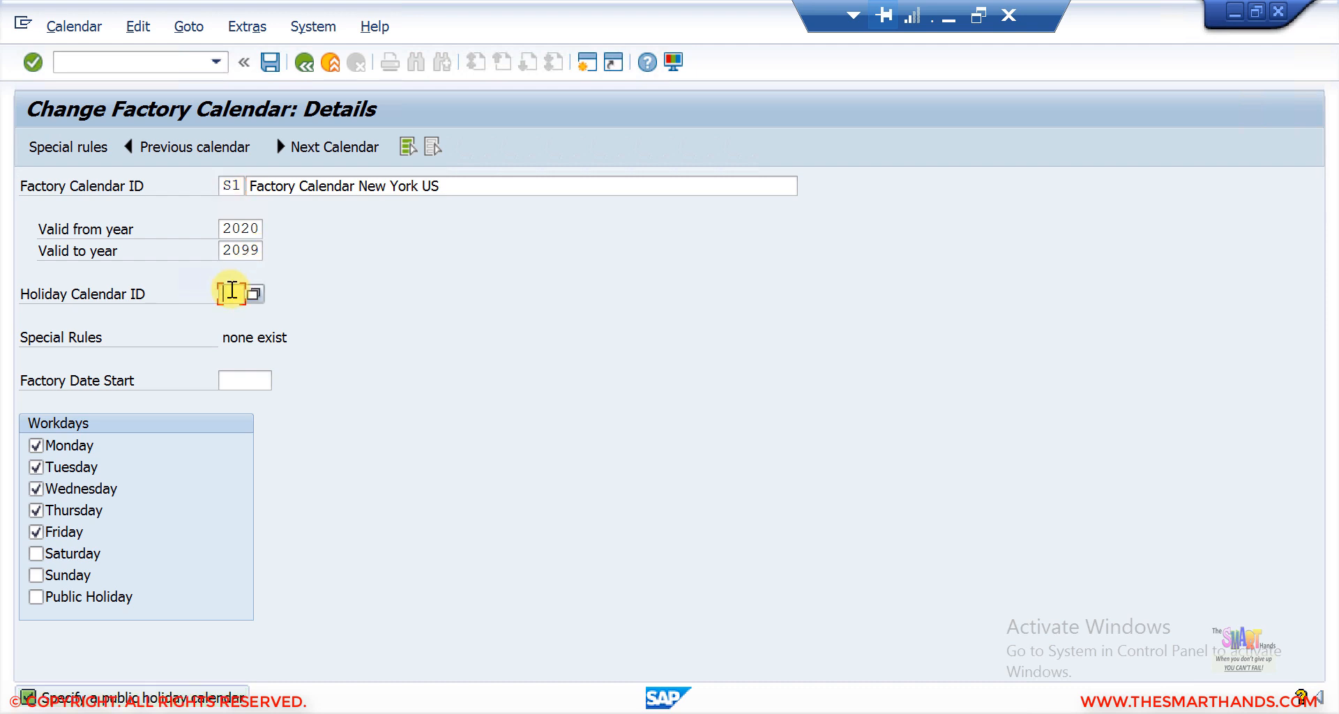
left_click(254, 295)
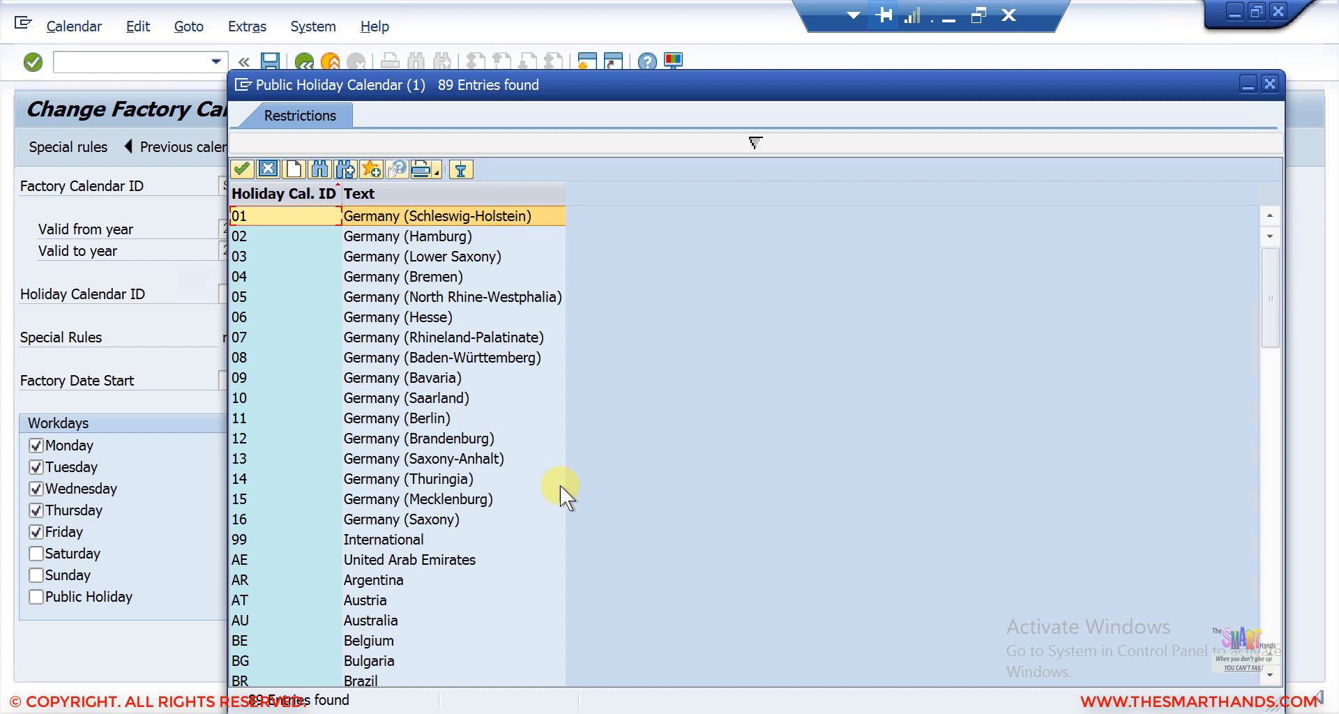
left_click(560, 485)
key("Page_Down")
key("Page_Down")
key("Page_Down")
key("Page_Down")
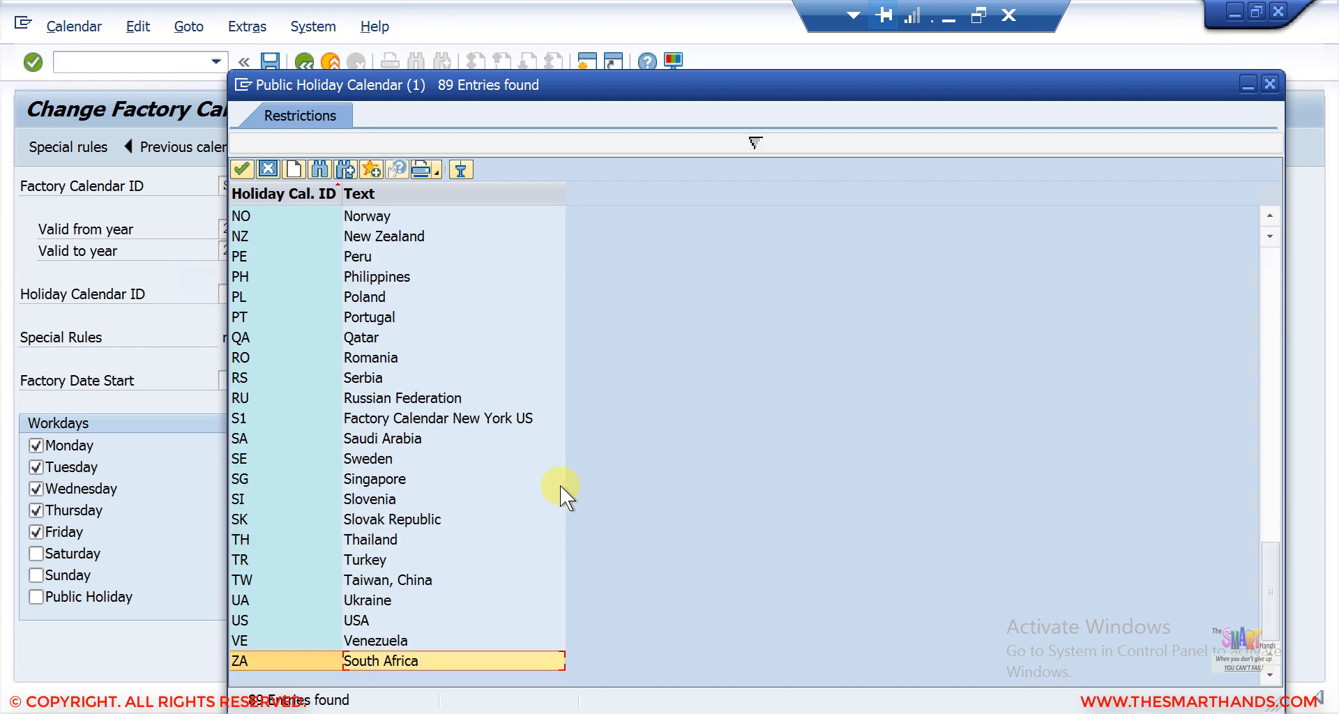
double_click(367, 420)
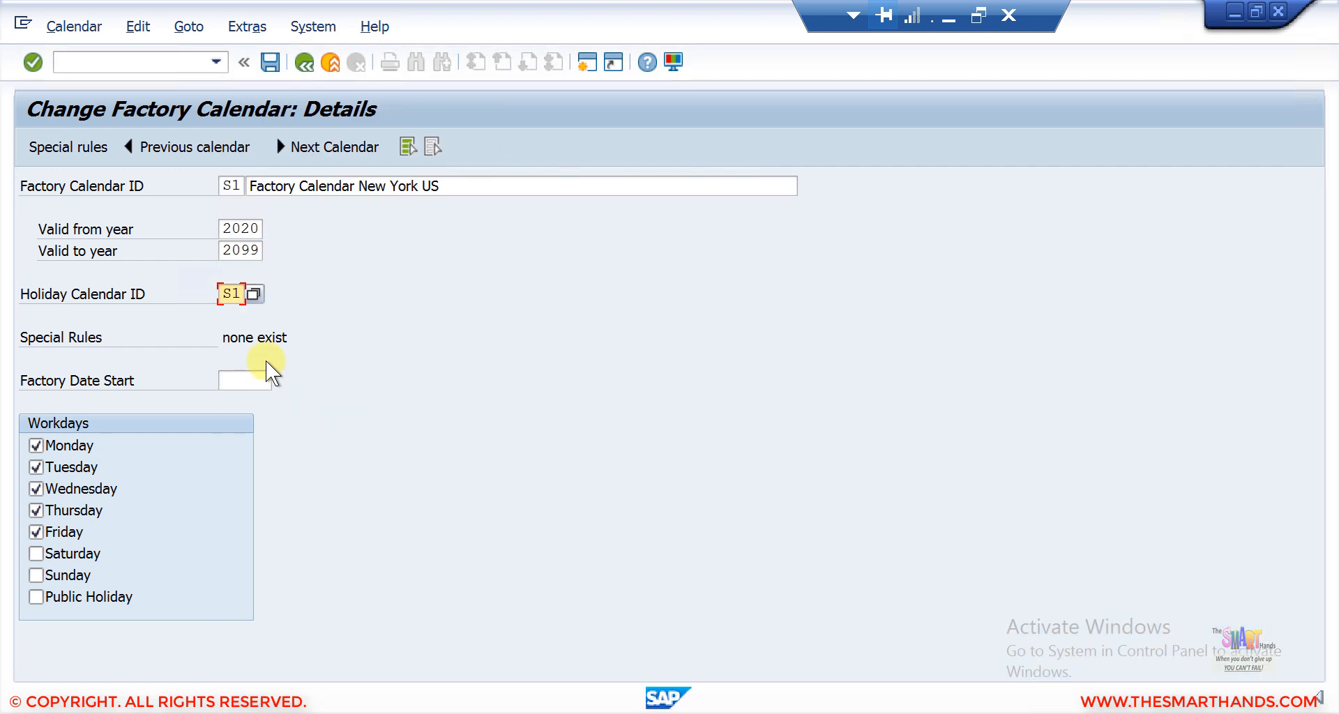
key("Return")
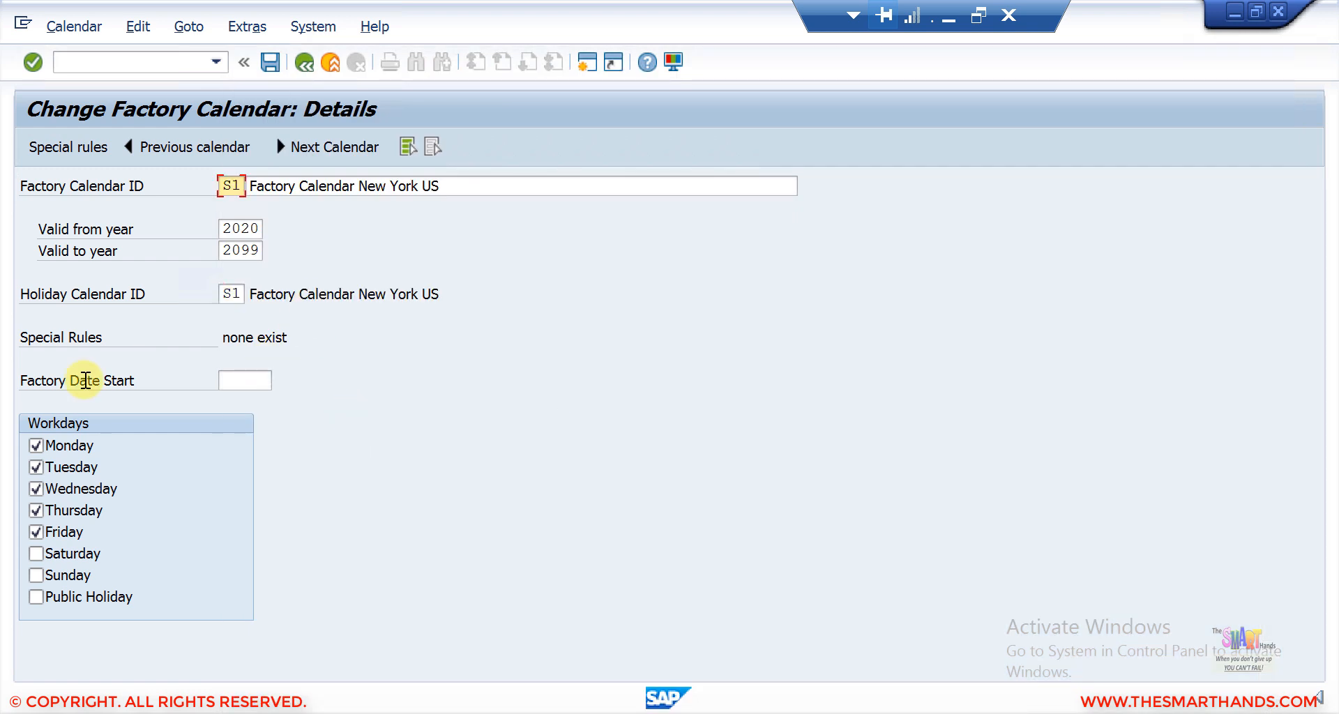
left_click(36, 466)
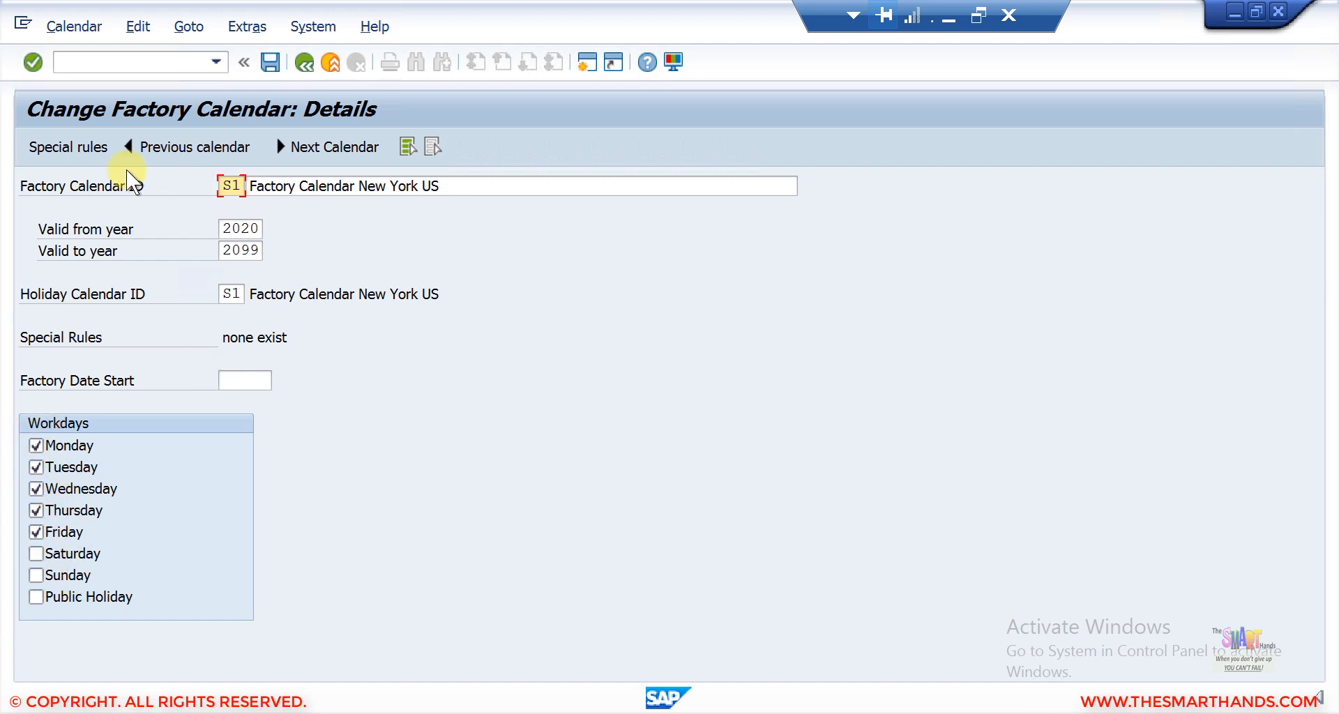
Save factory calendar S1, accepting the validity and transport messages, and return to the factory calendar overview.
left_click(270, 64)
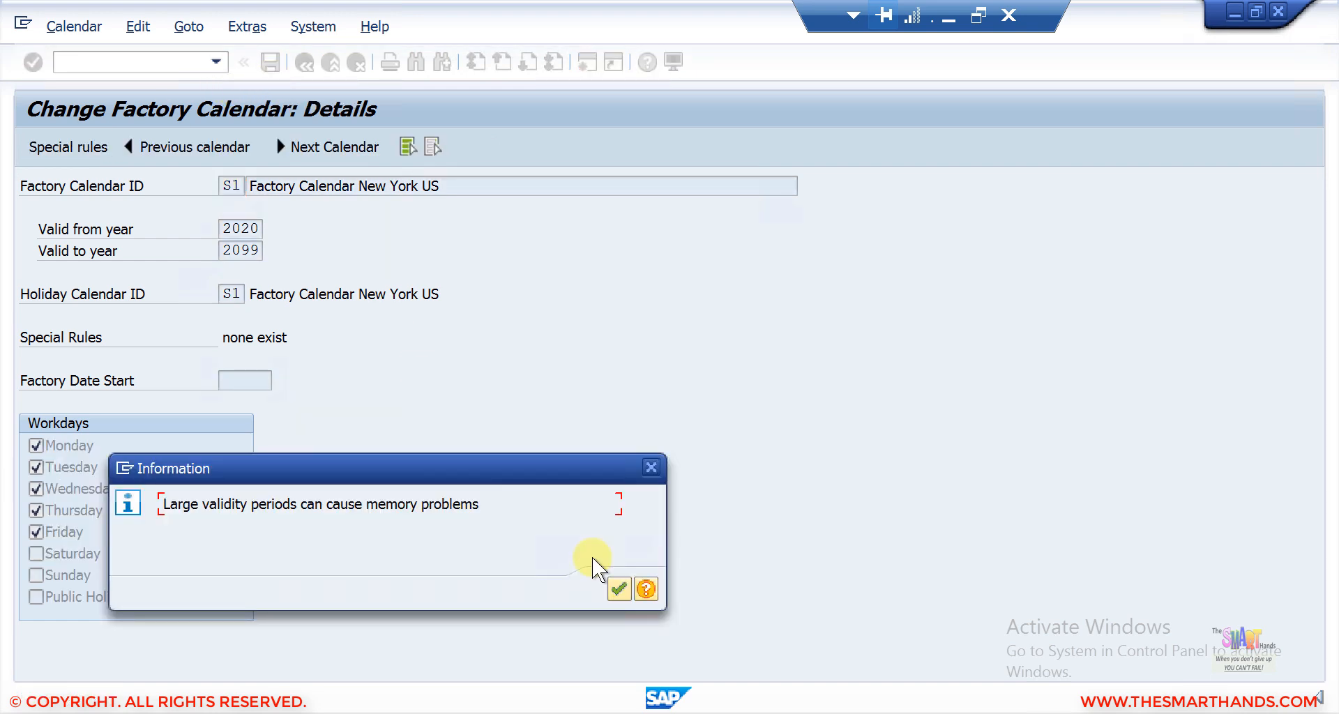
left_click(619, 592)
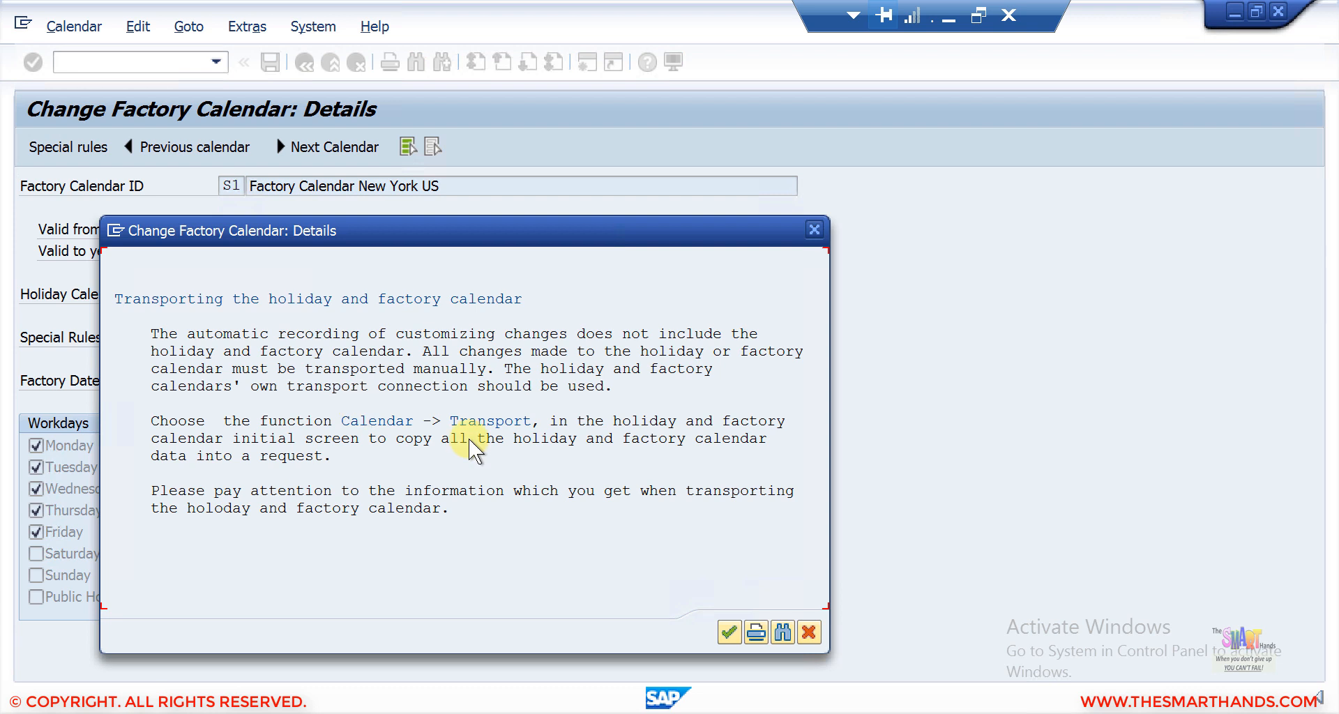
left_click(728, 635)
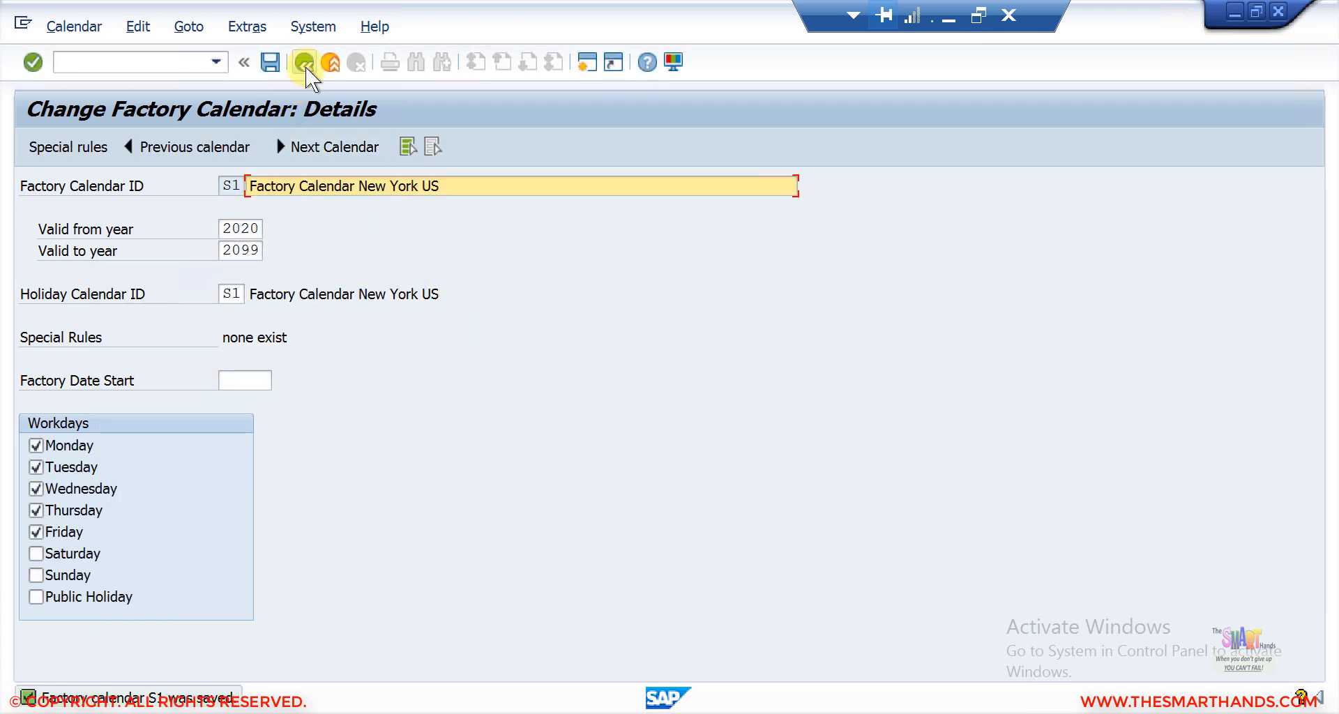
left_click(306, 67)
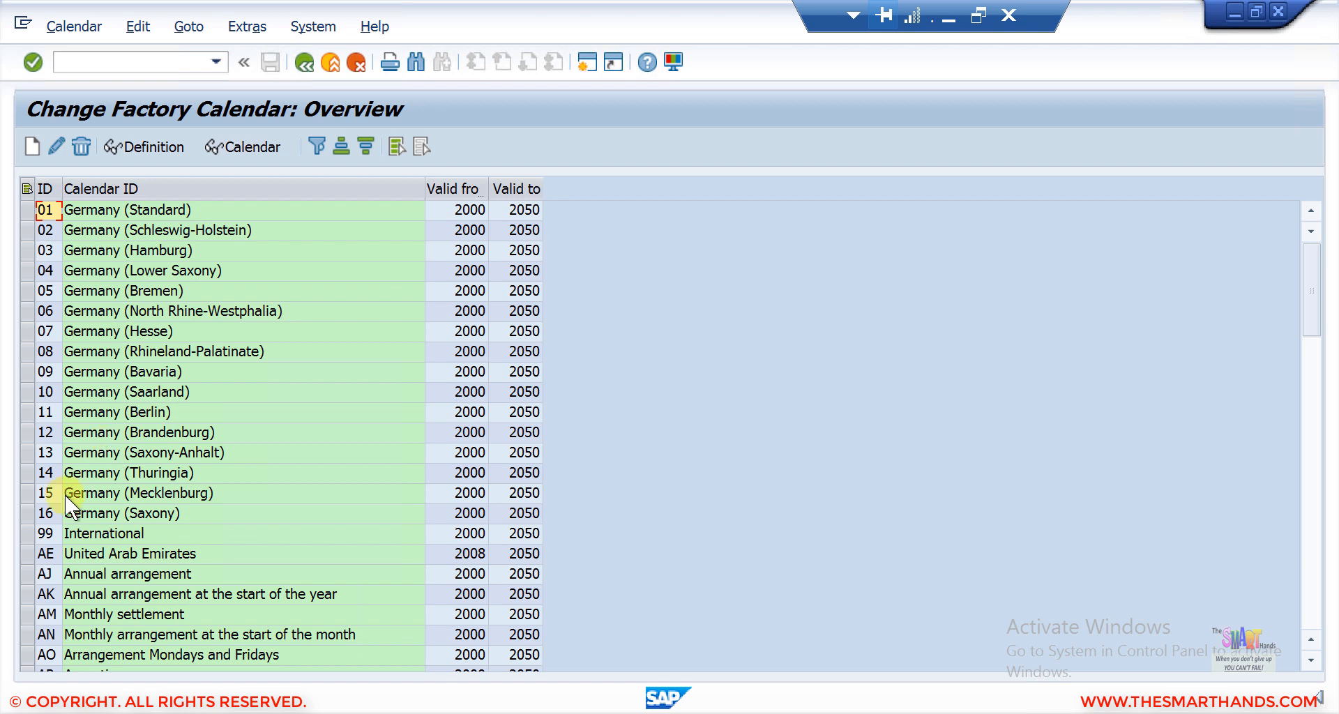
Display the 2021 year overview of factory calendar S1, Factory Calendar New York US.
scroll(81, 499, "down", 15)
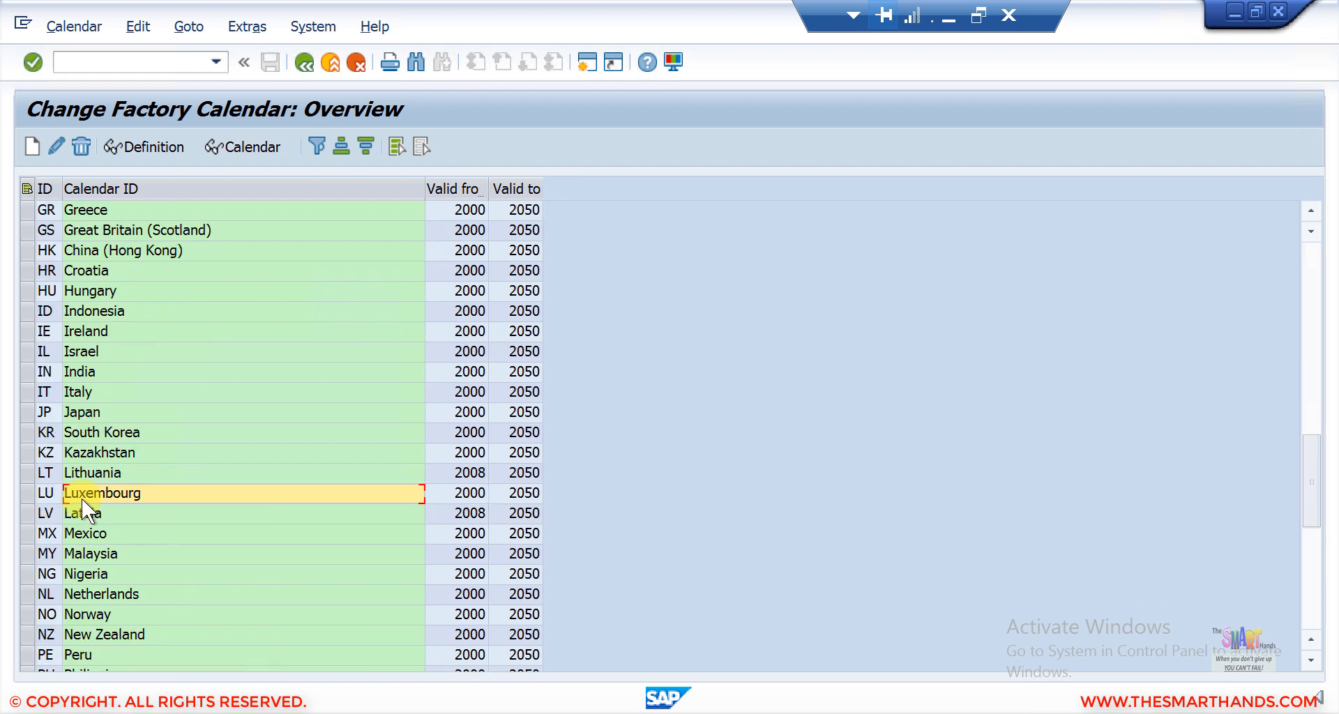
scroll(82, 499, "down", 8)
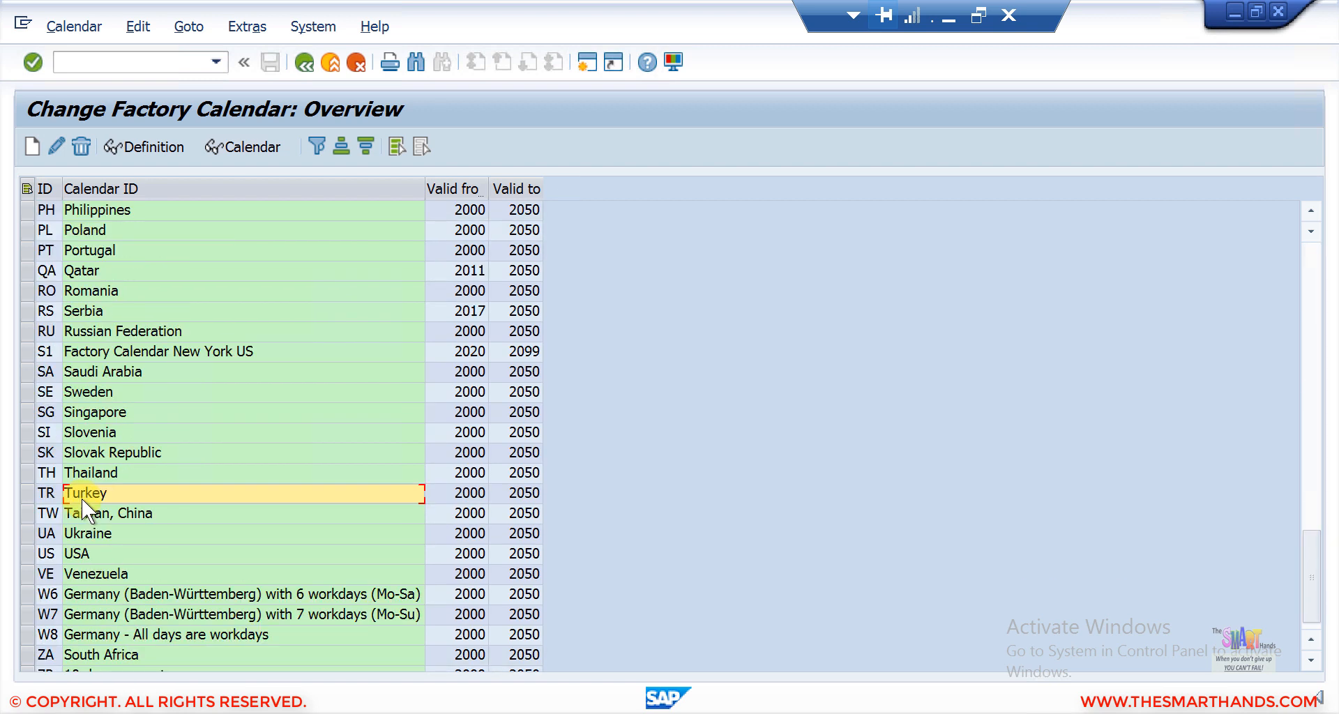
left_click(27, 352)
left_click(239, 145)
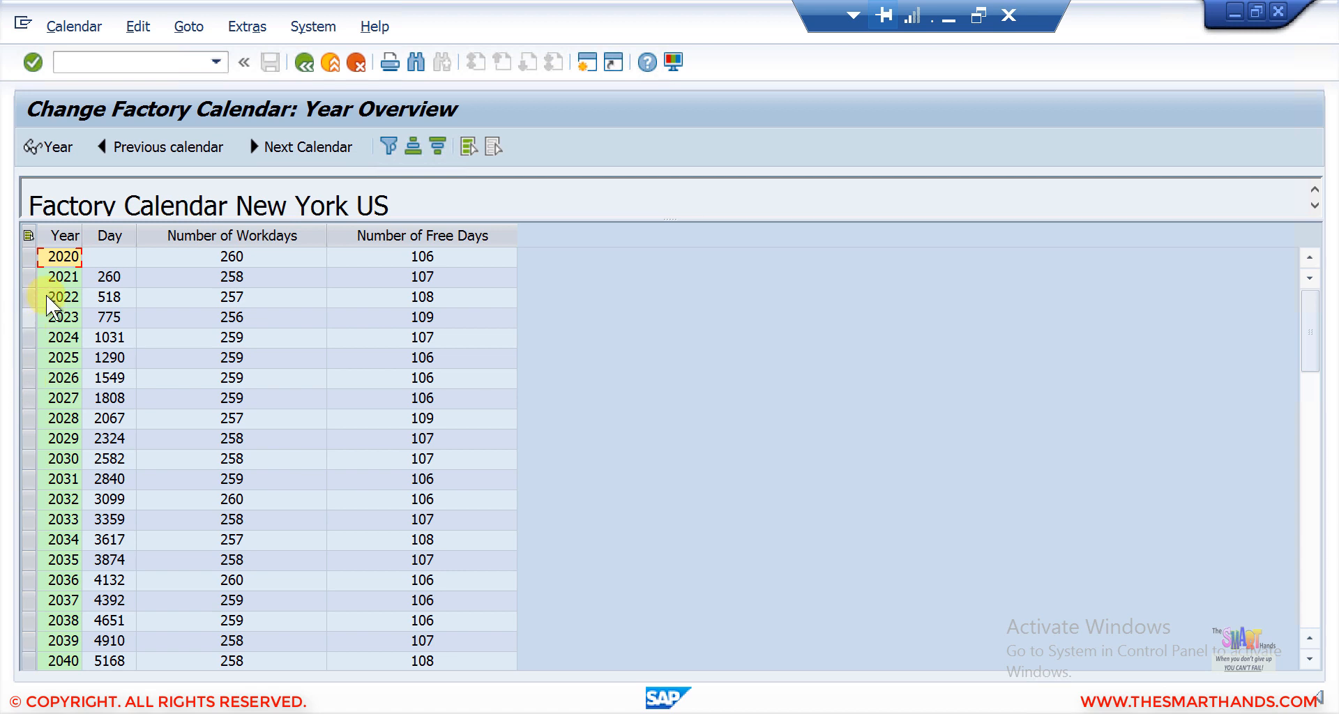
left_click(28, 277)
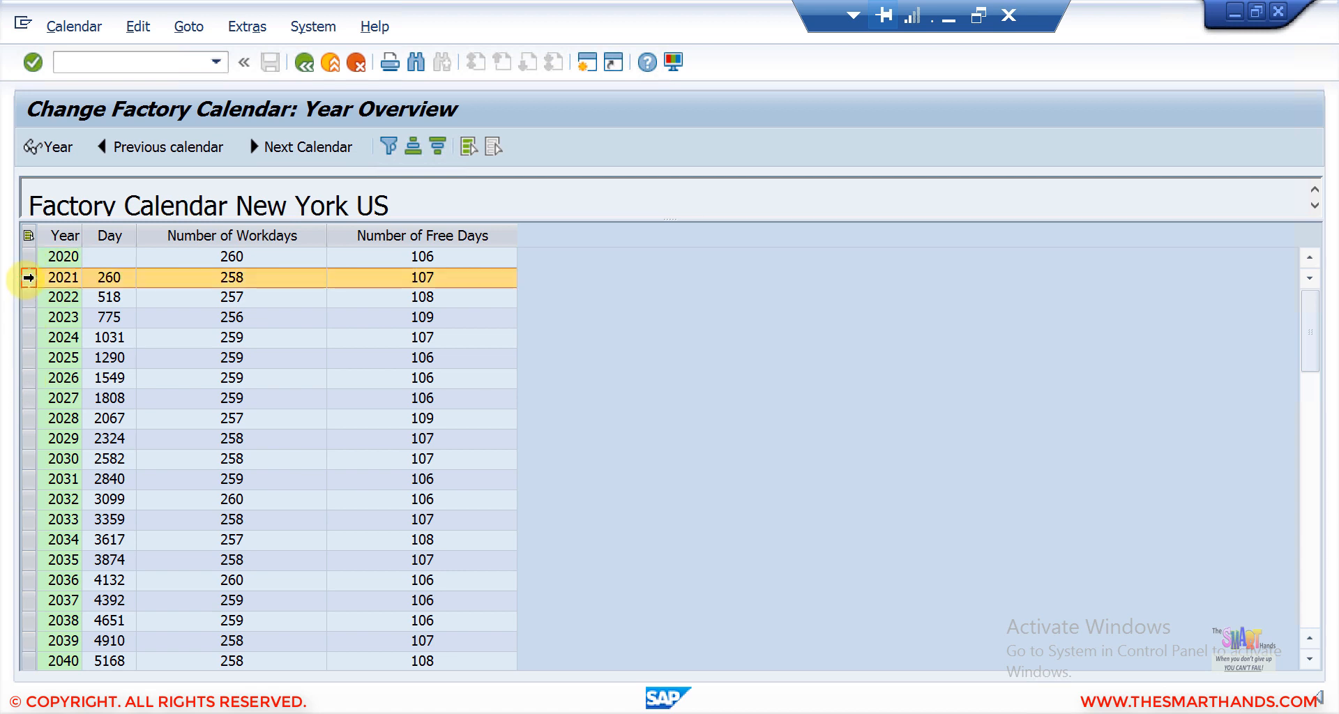
left_click(52, 151)
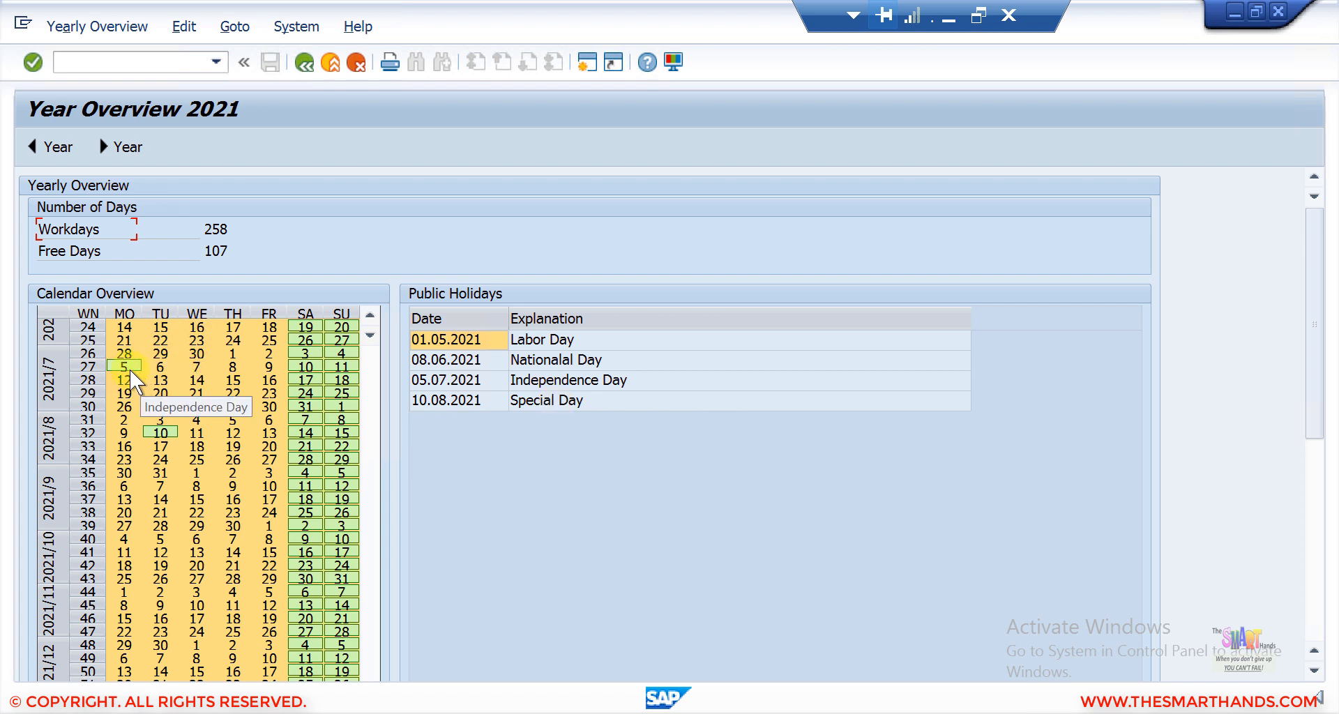
Compare the 2021 dates of Independence Day, Special Day, Nationalal Day and Labor Day with the days marked in the calendar overview.
left_click(436, 382)
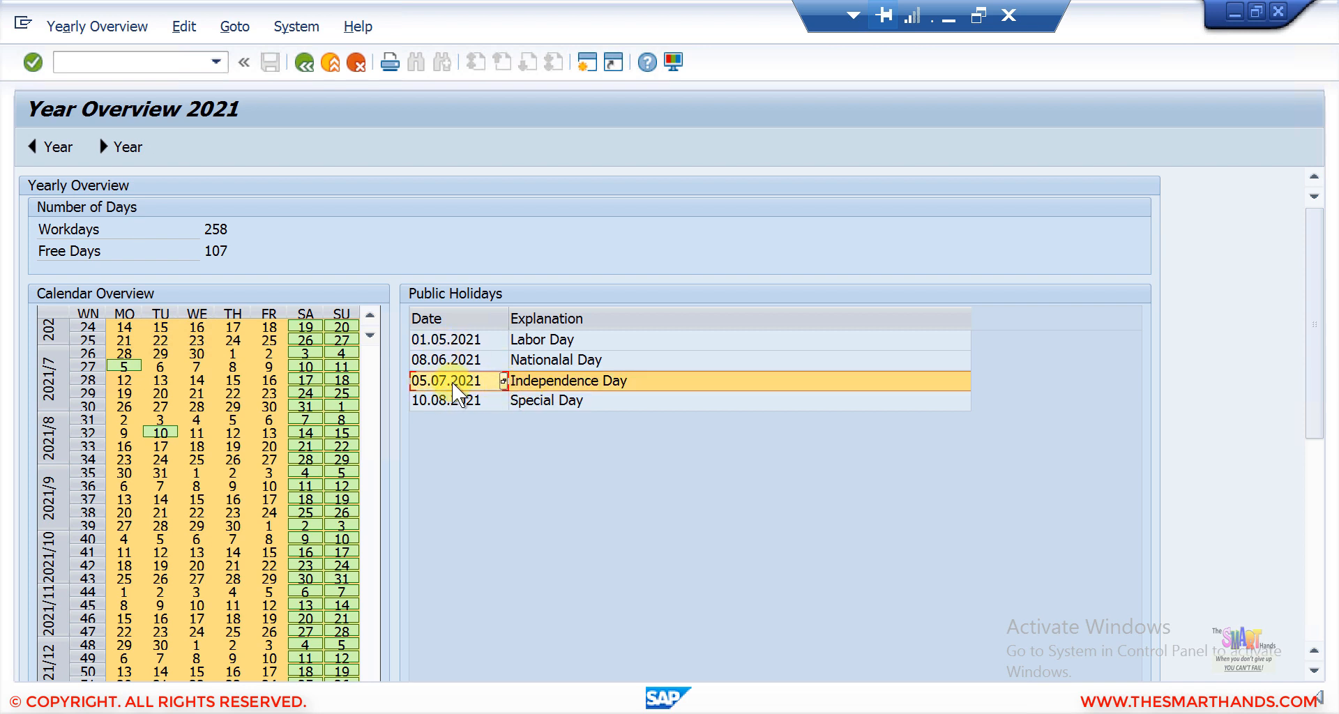
mouse_move(132, 375)
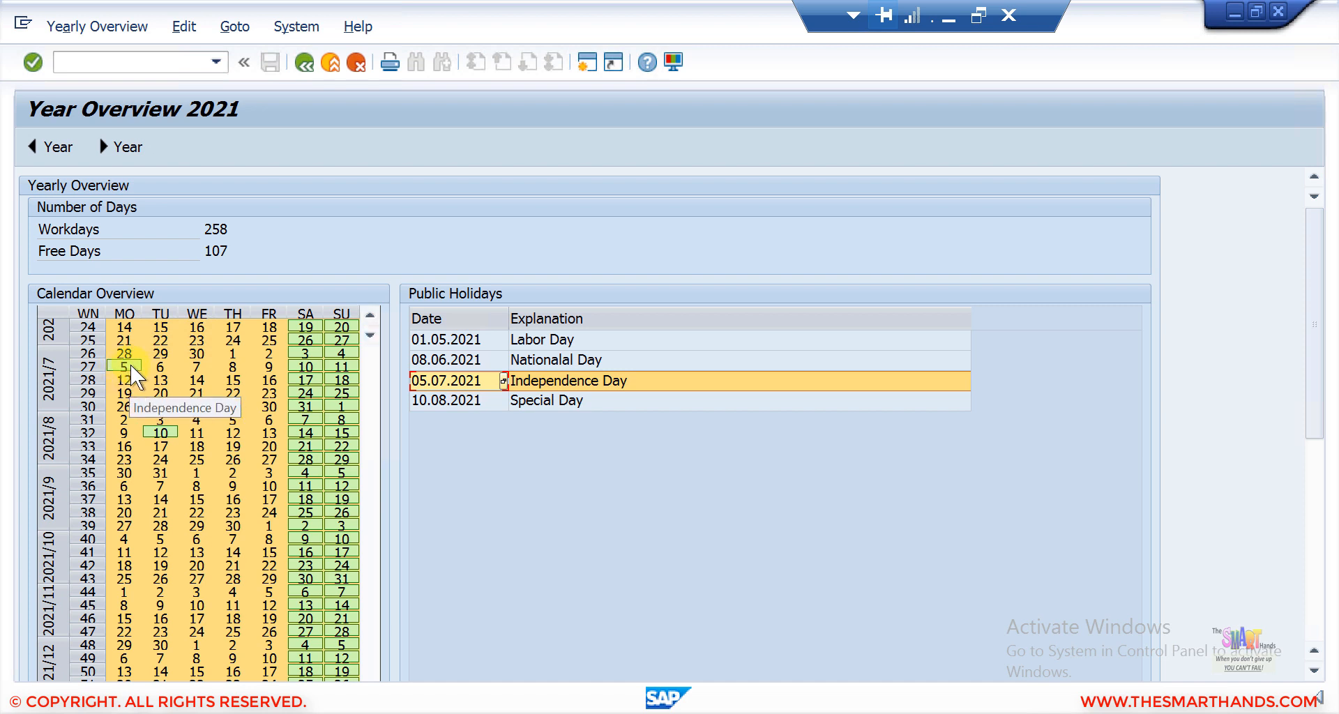
left_click(474, 401)
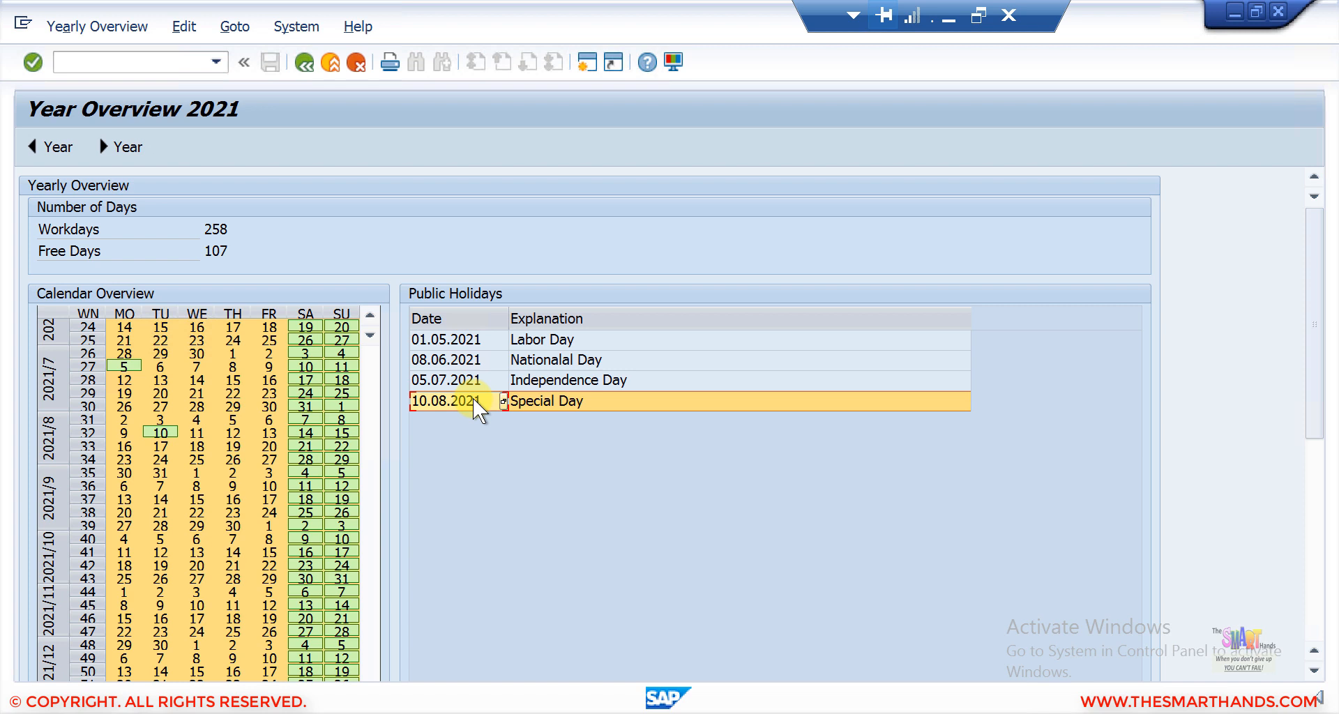
mouse_move(166, 438)
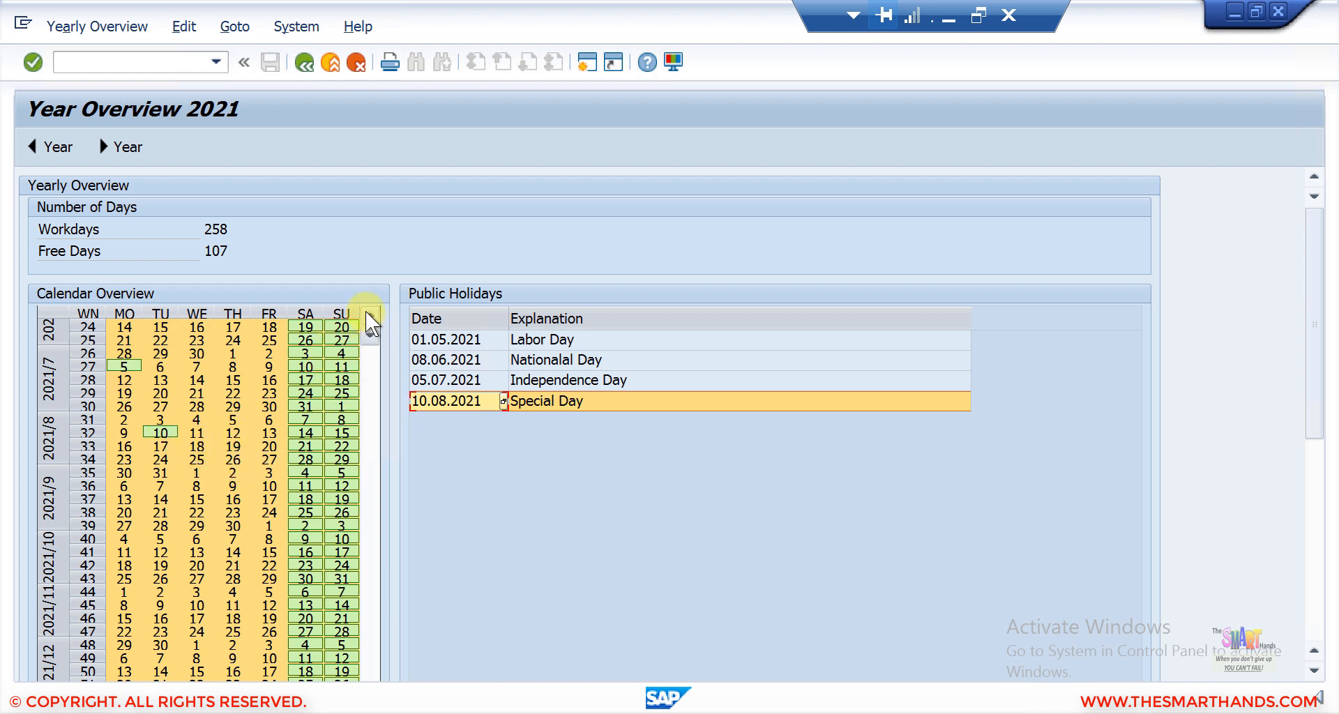
scroll(370, 323, "up", 5)
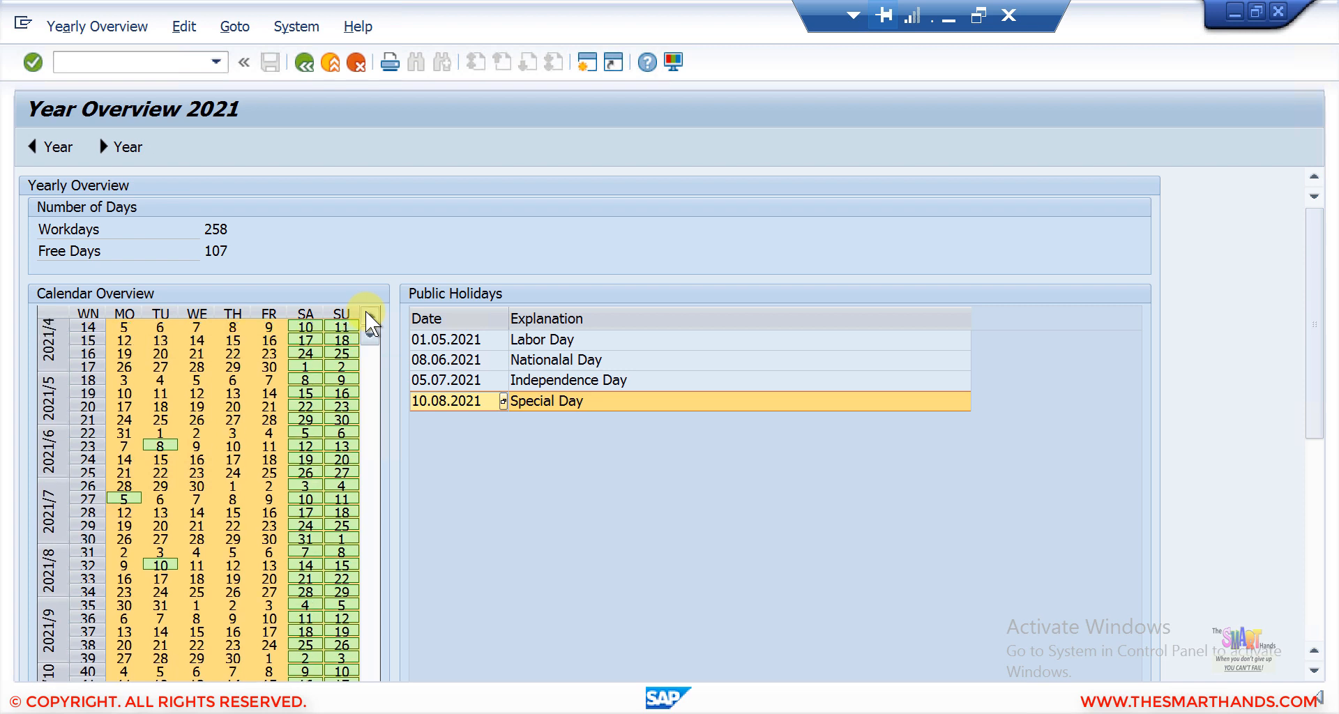
scroll(370, 323, "up", 1)
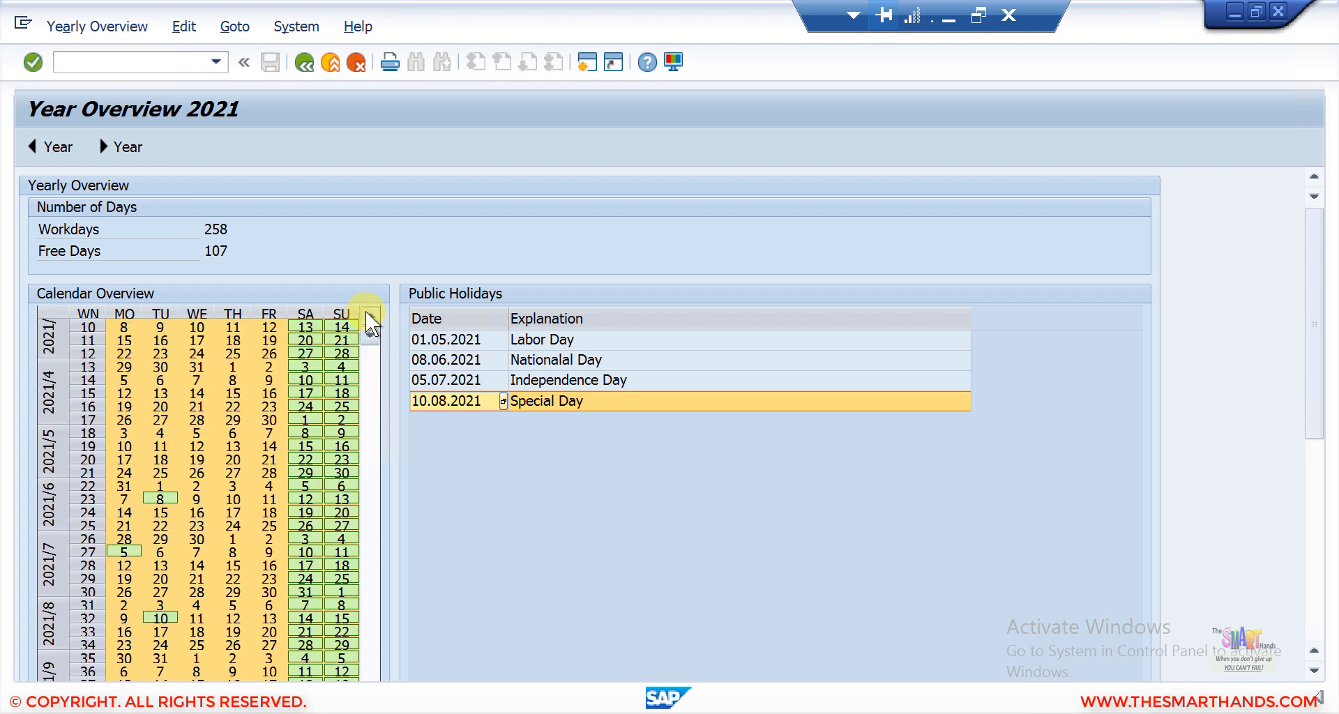
left_click(479, 362)
mouse_move(158, 496)
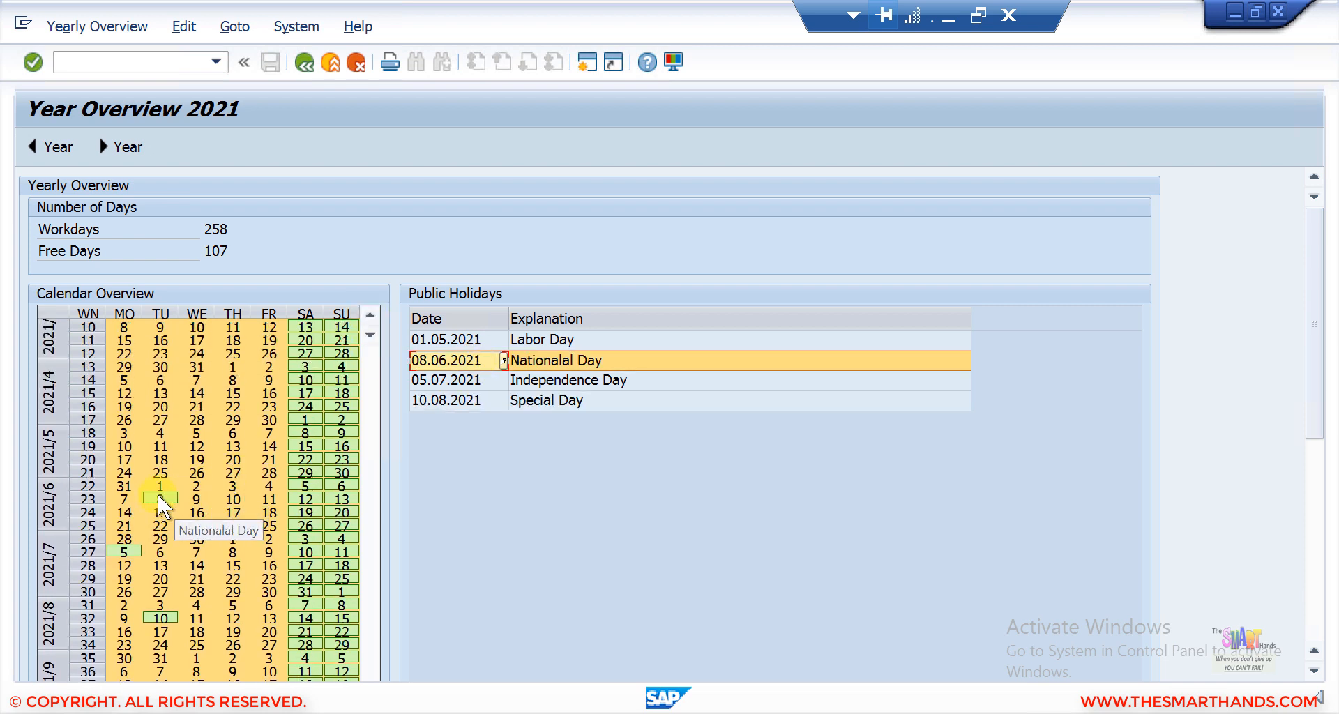
left_click(468, 342)
scroll(300, 478, "up", 2)
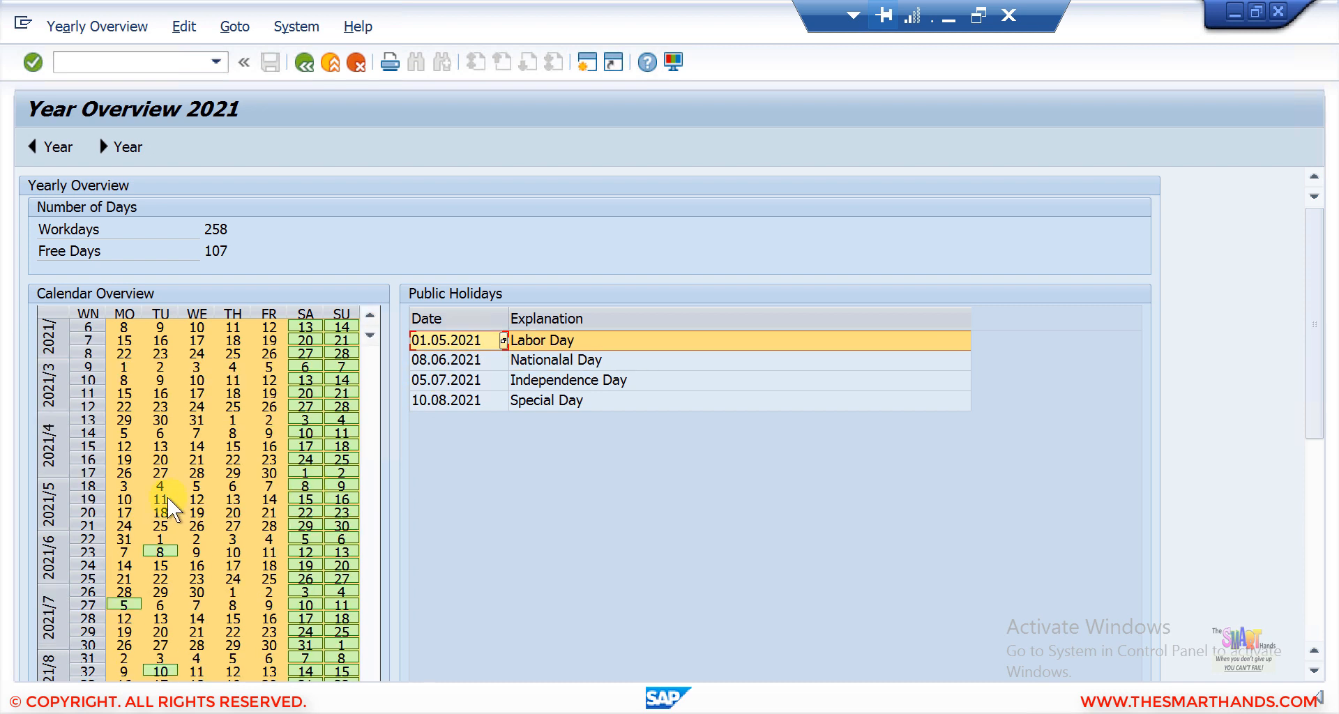
mouse_move(305, 470)
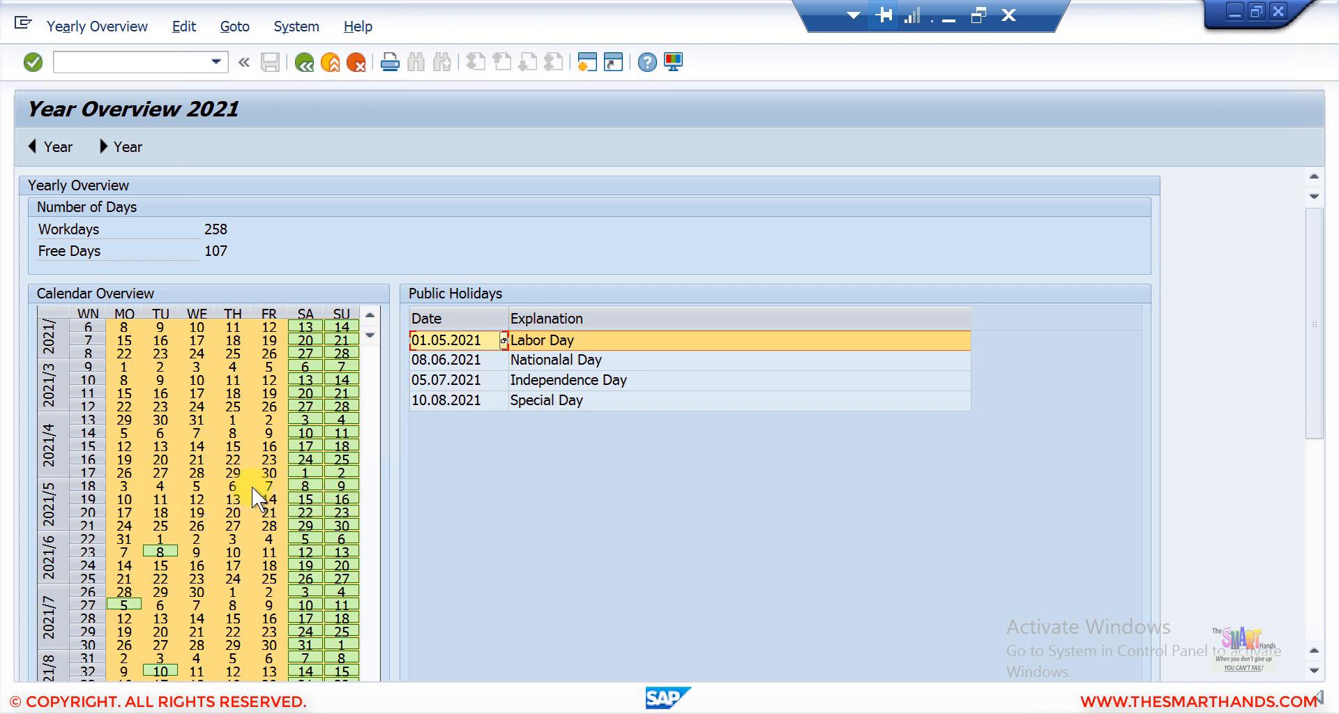
Return to the factory calendar overview and open the list of years for factory calendar S1 again.
left_click(303, 64)
left_click(303, 64)
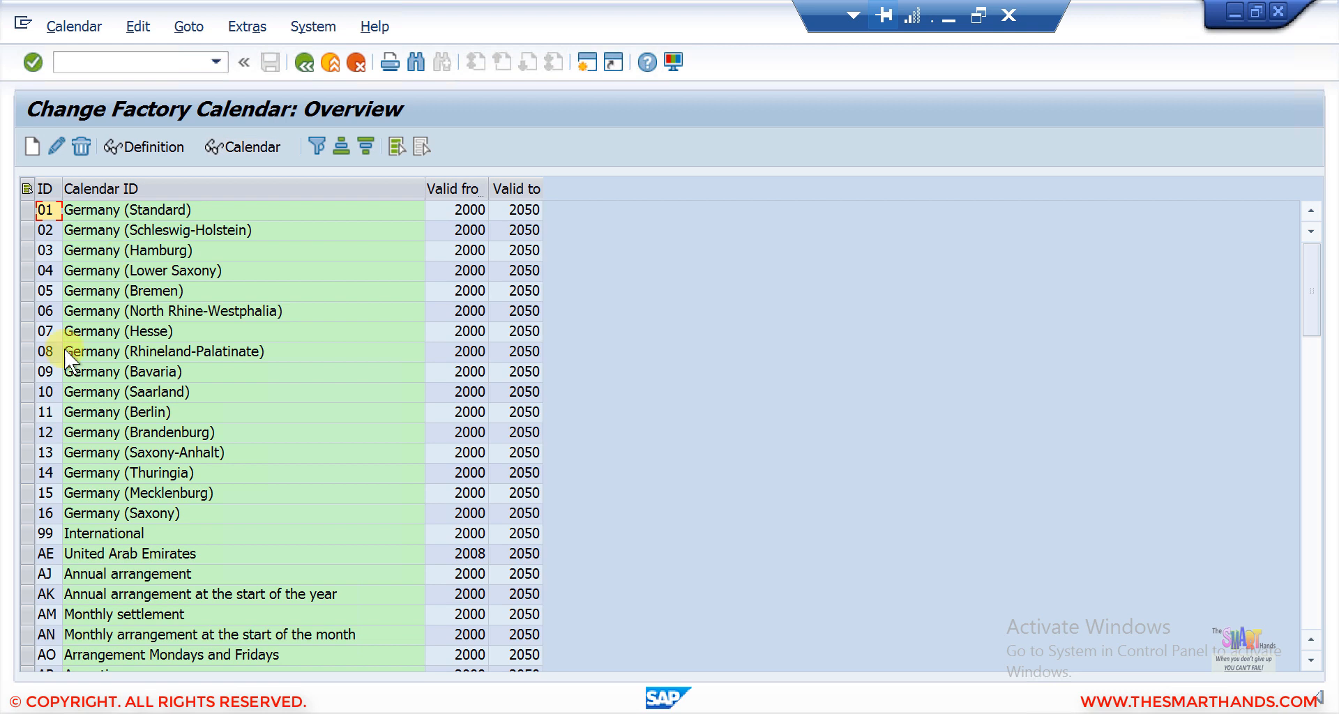
scroll(84, 478, "down", 10)
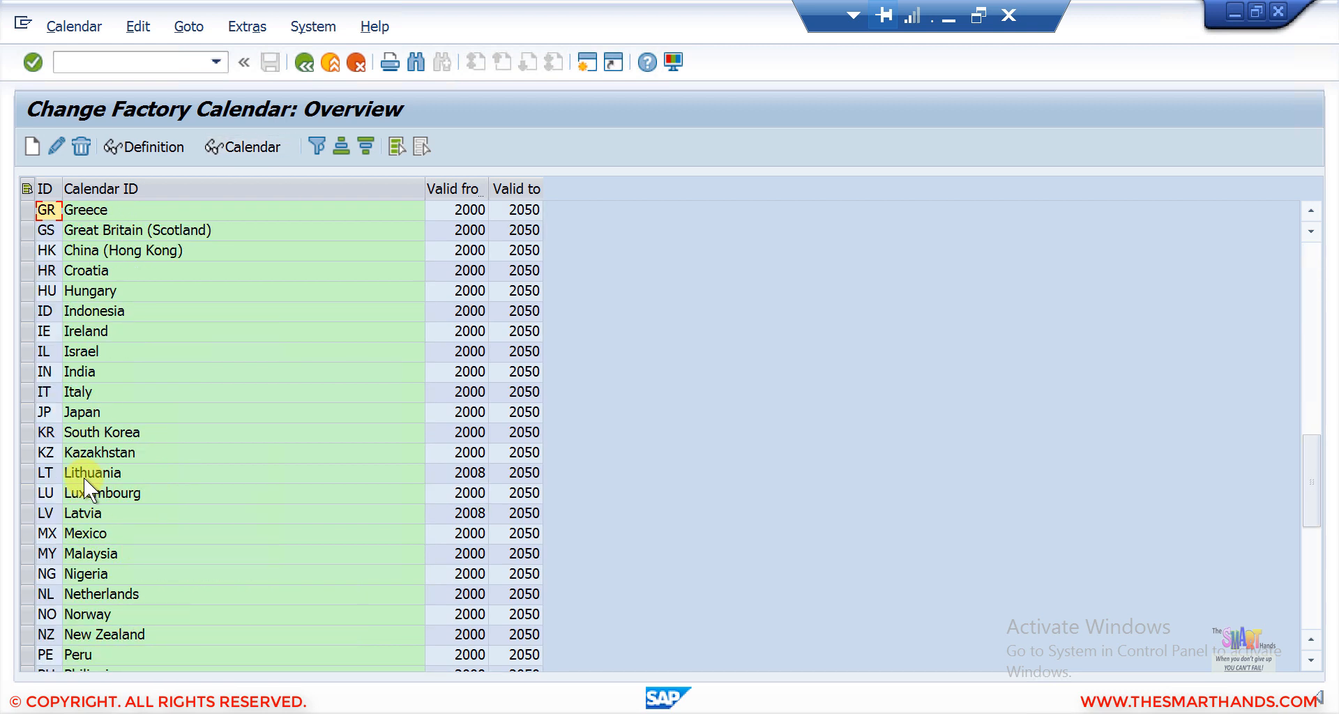
scroll(84, 479, "up", 8)
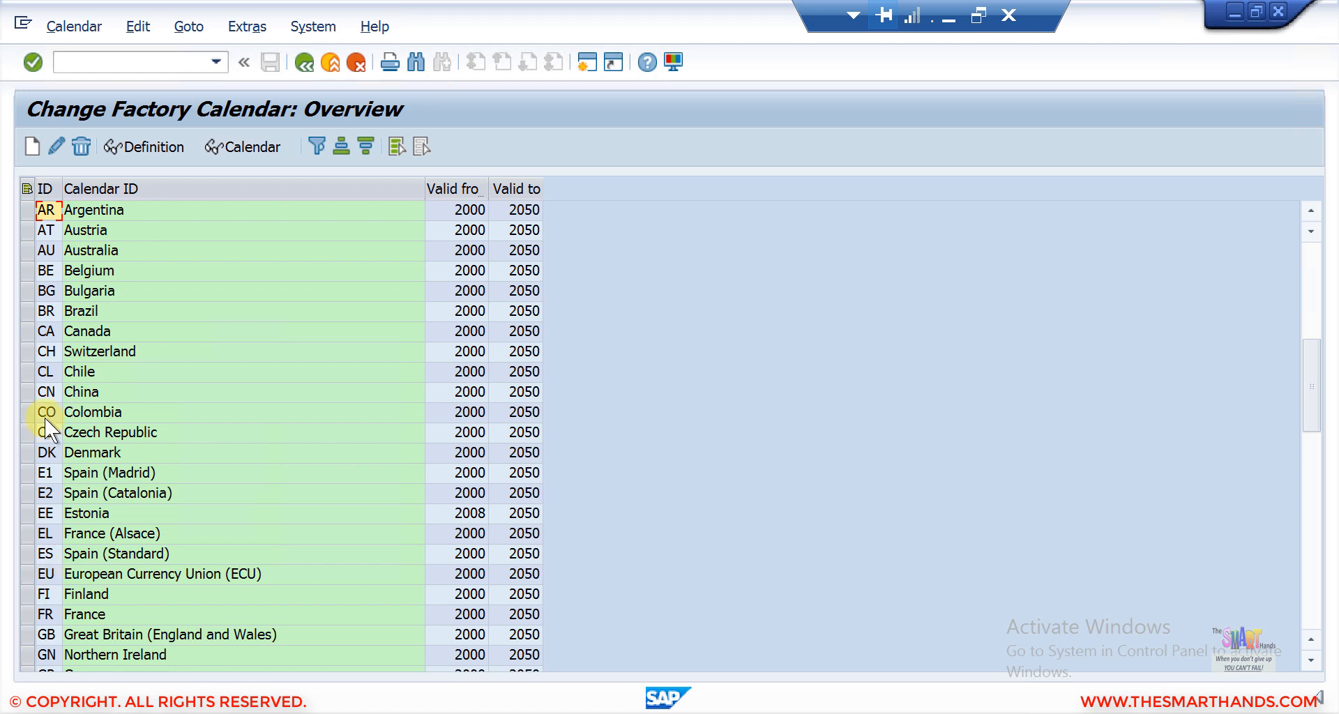
scroll(49, 390, "down", 8)
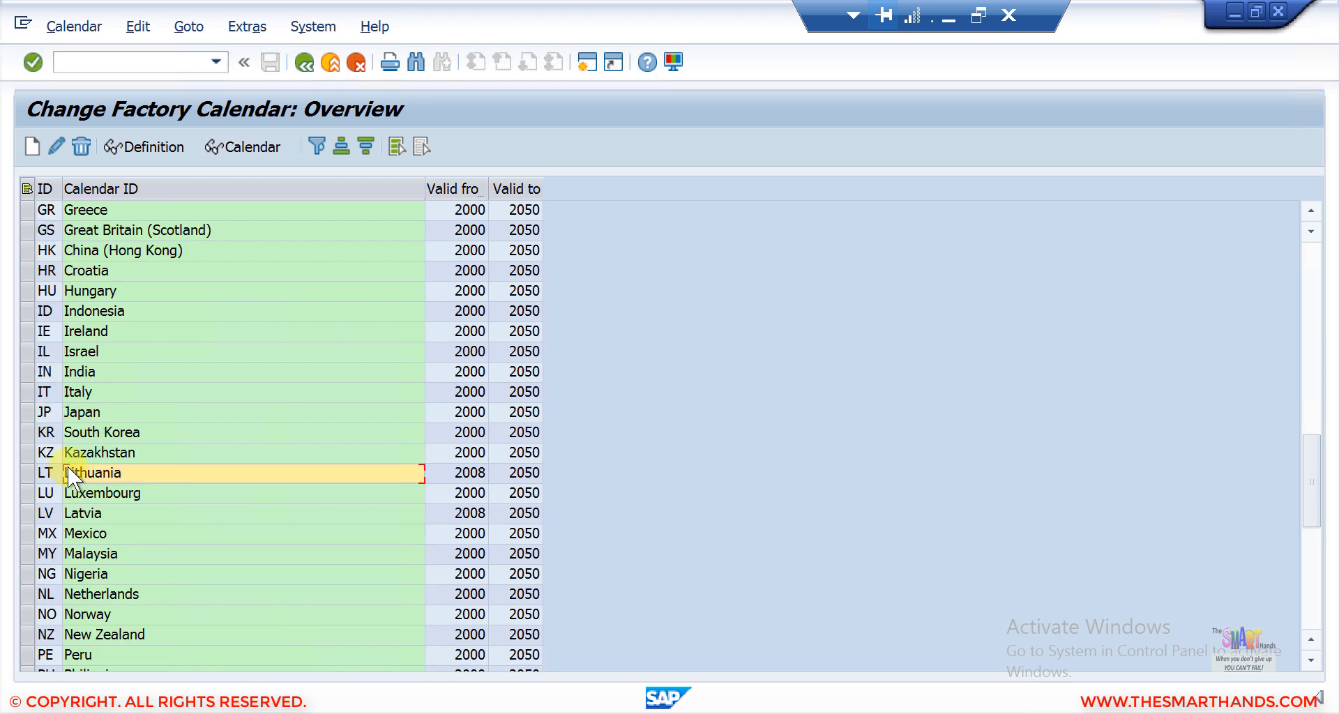
scroll(68, 467, "down", 8)
left_click(26, 351)
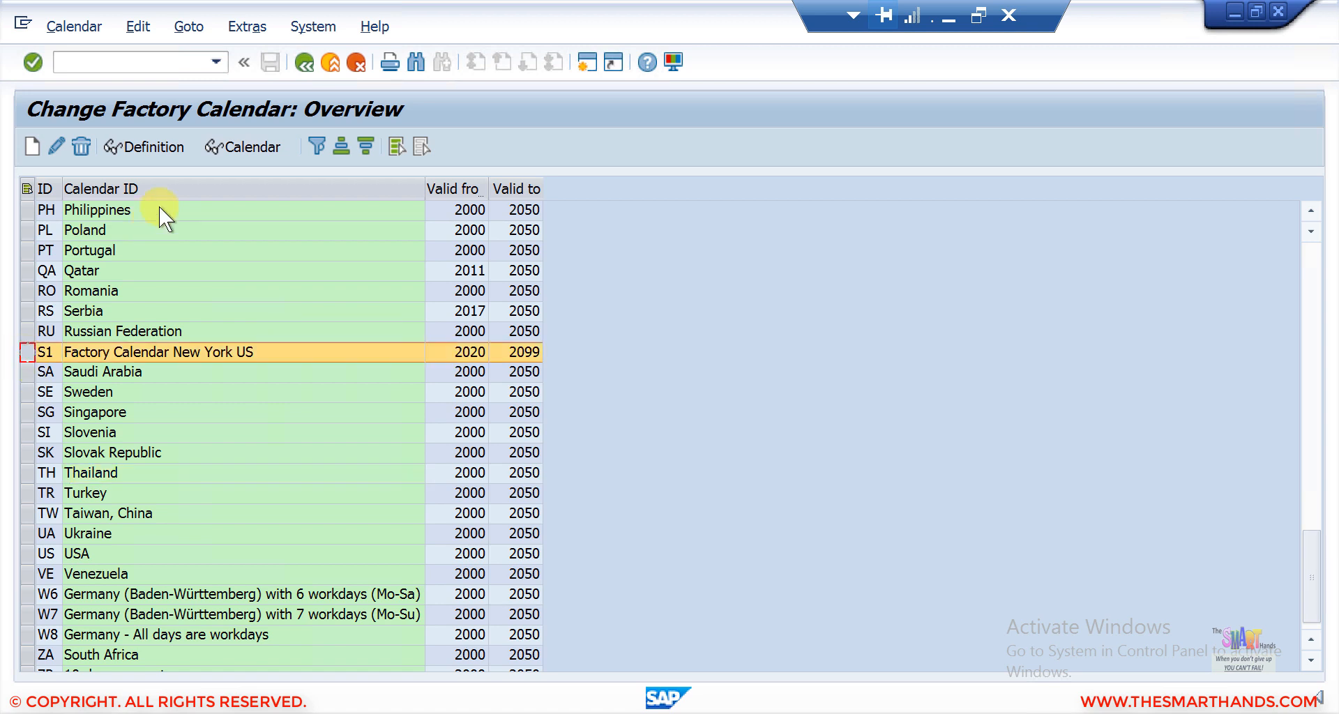
left_click(236, 149)
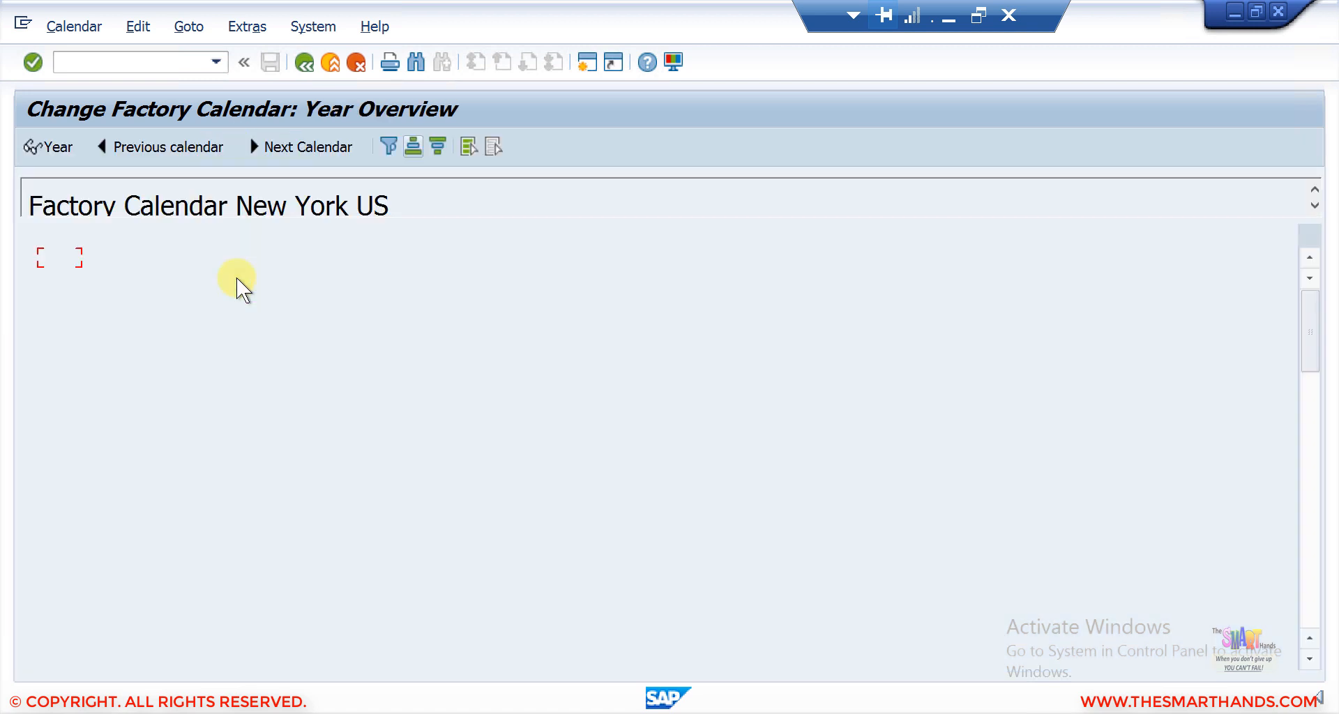
Display the year overview for 2022 and select the Labor Day entry among its public holidays.
left_click(129, 462)
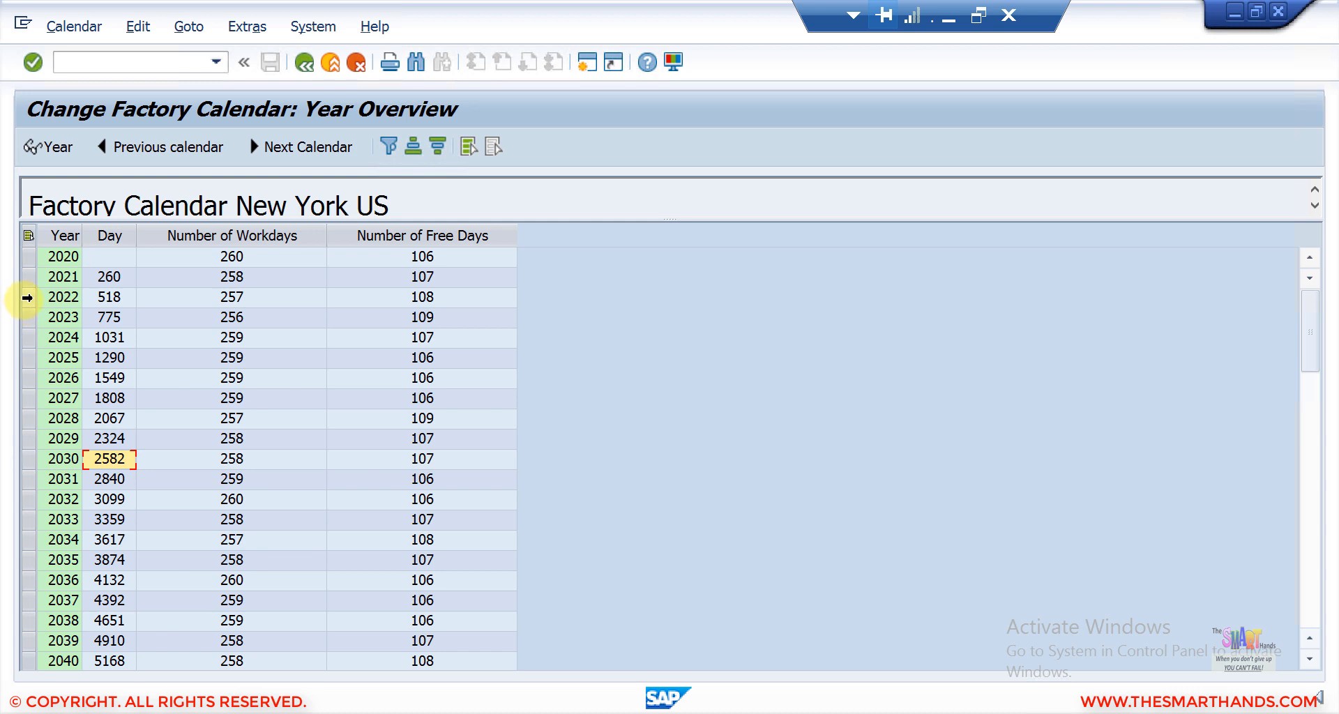
left_click(27, 298)
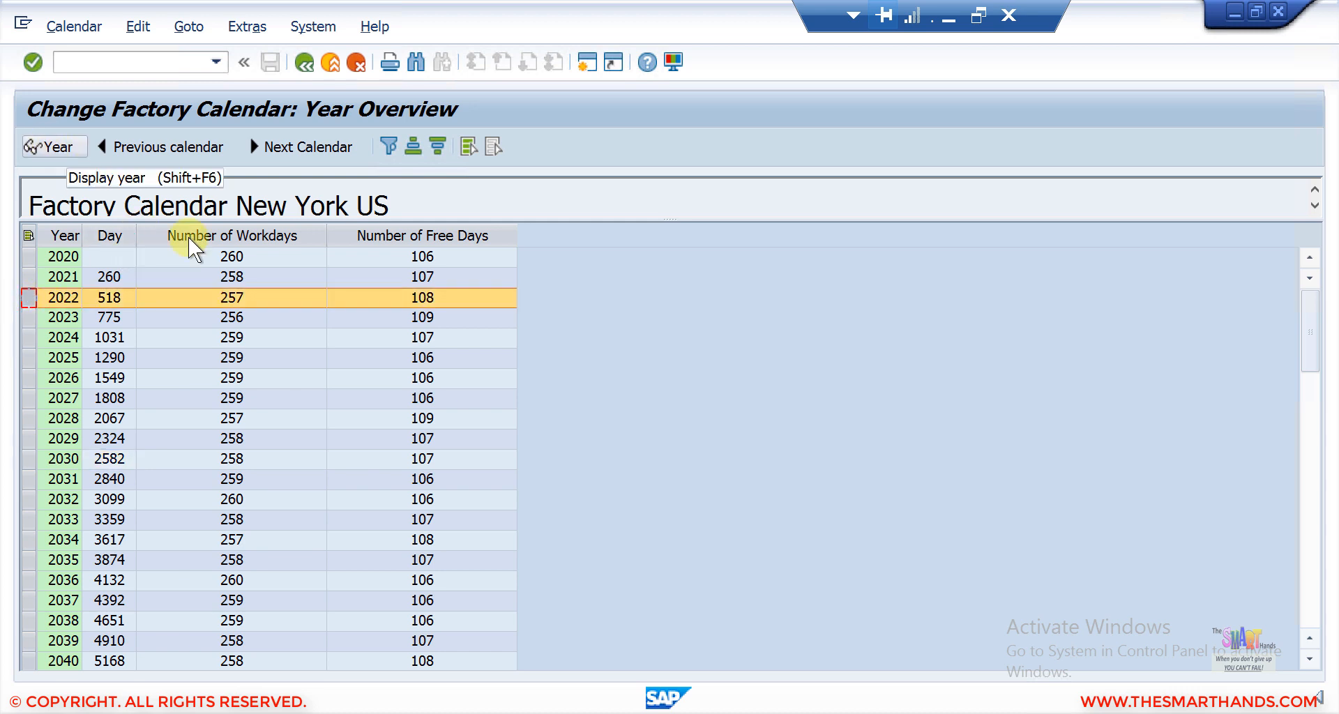
left_click(70, 147)
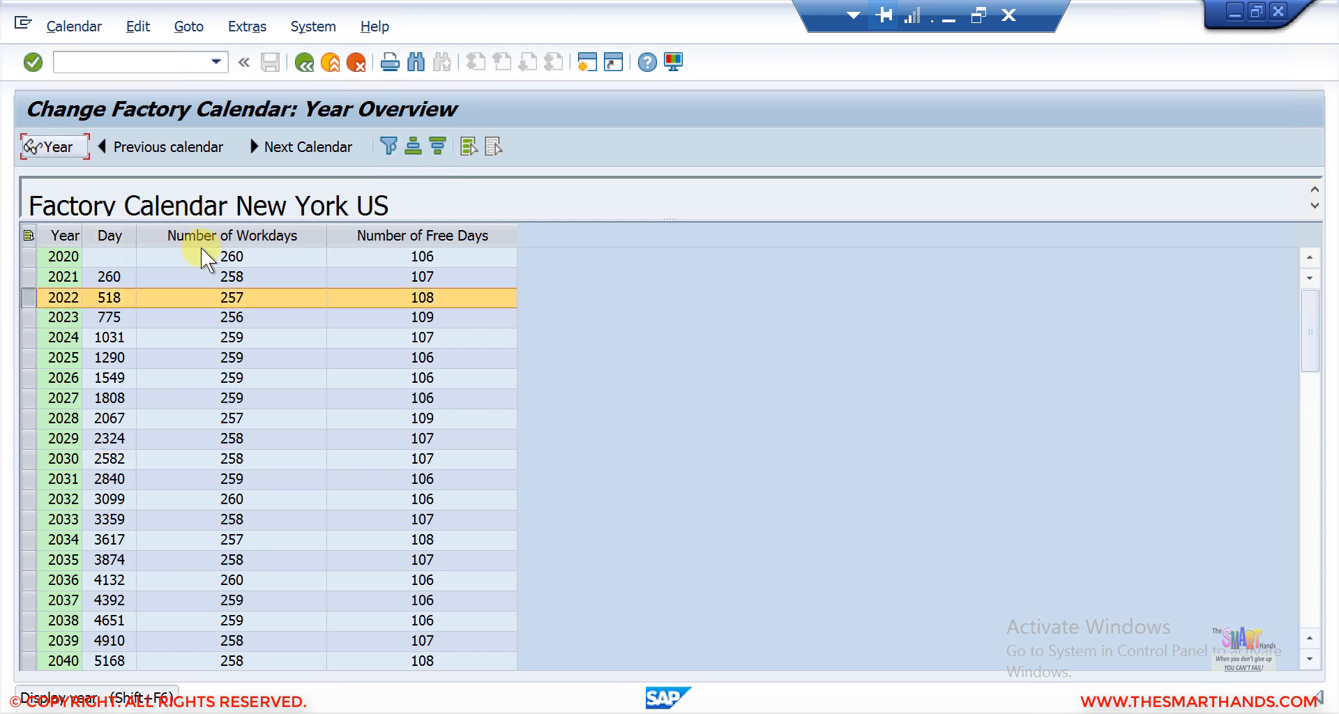
left_click(57, 148)
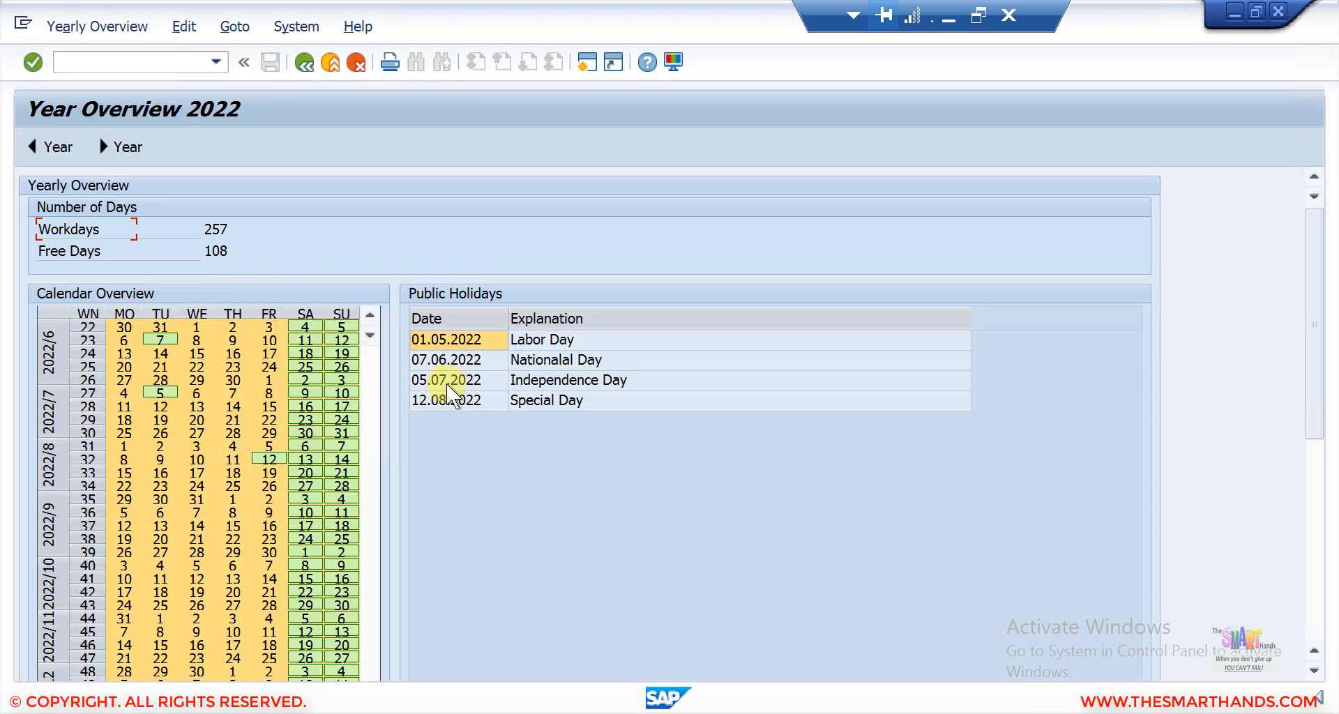
left_click(425, 340)
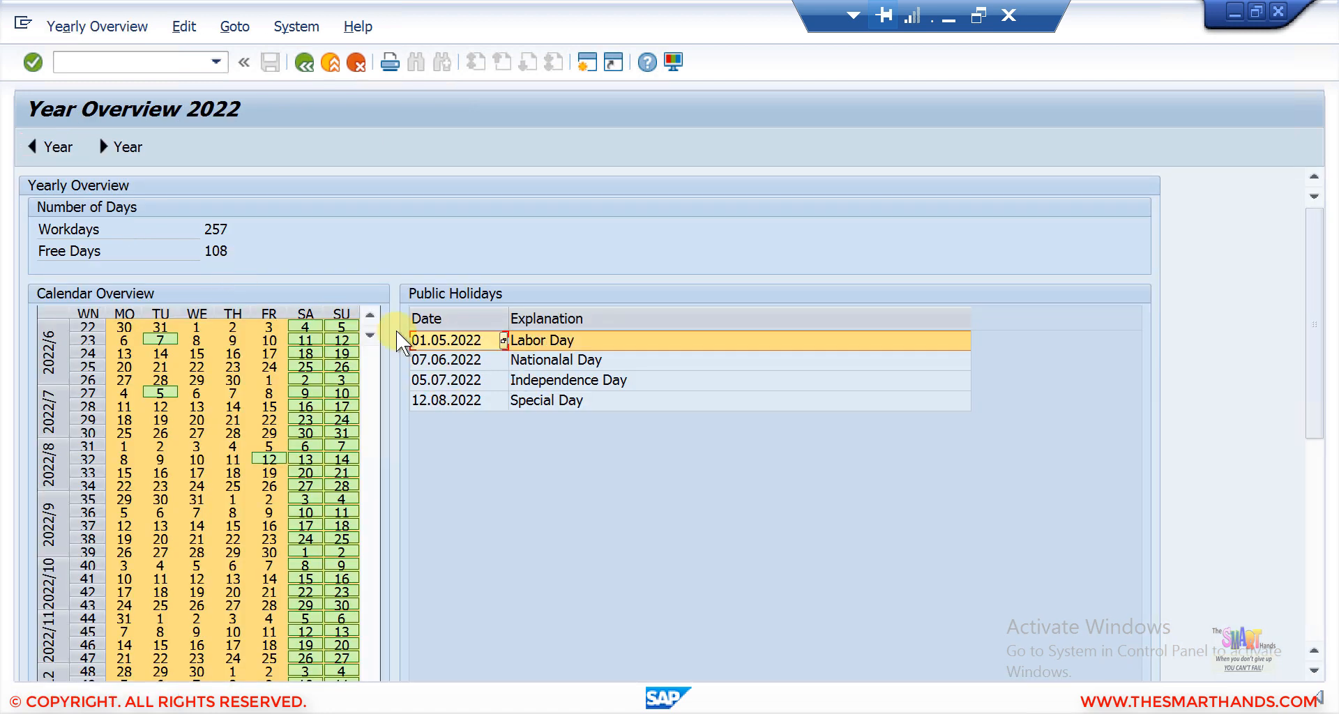
Check the 2022 Labor Day date against May in the calendar overview and return to the factory calendar list.
scroll(374, 322, "up", 7)
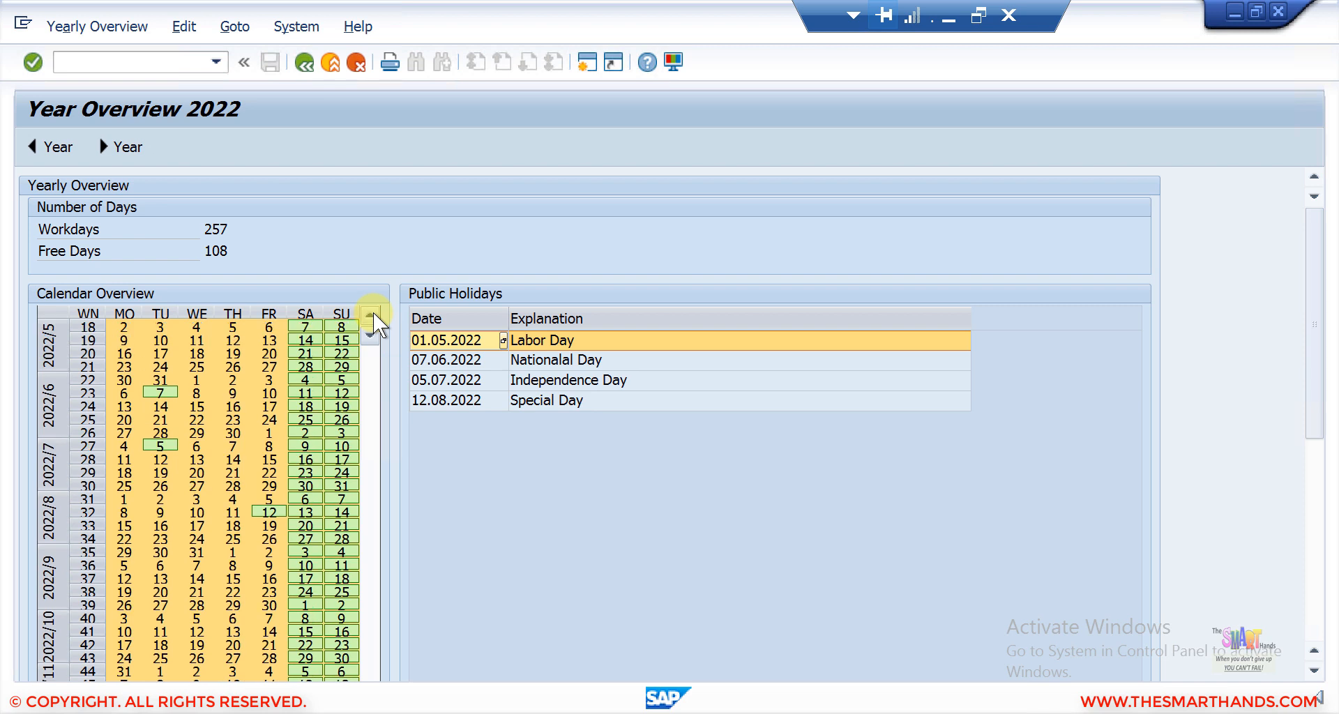
scroll(374, 322, "up", 2)
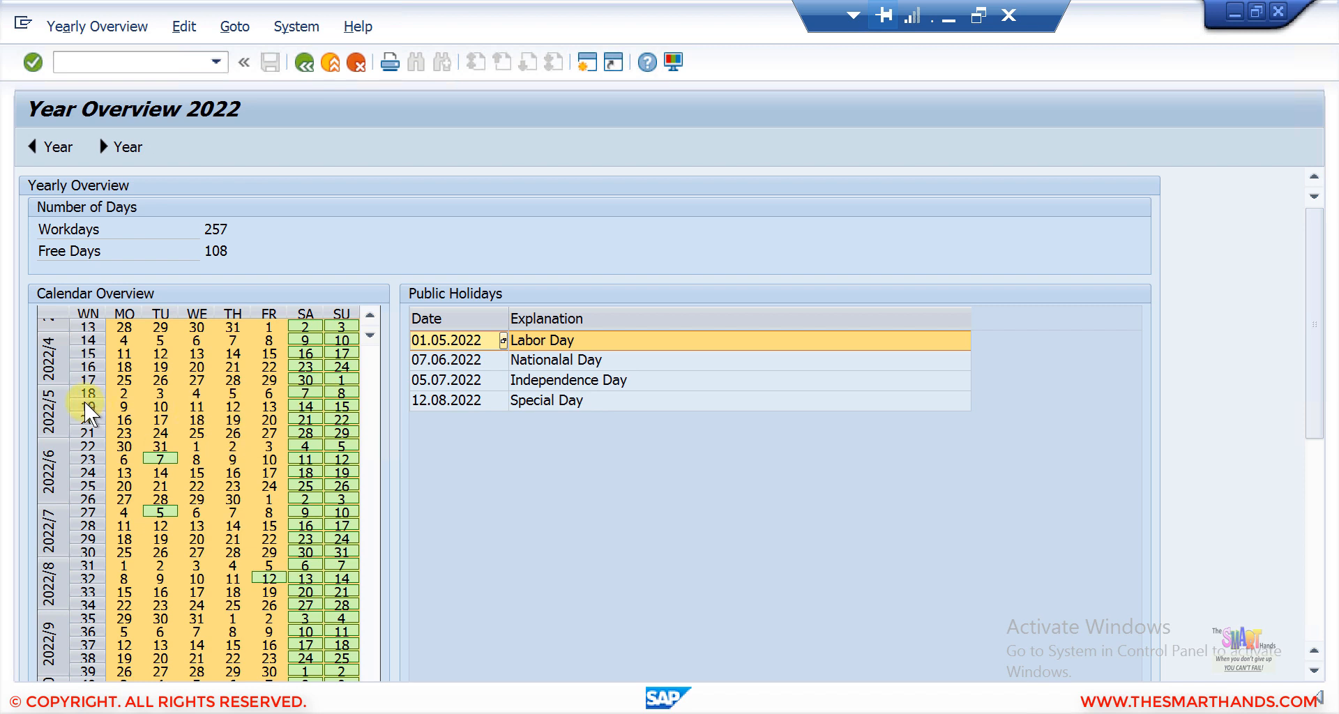
mouse_move(357, 382)
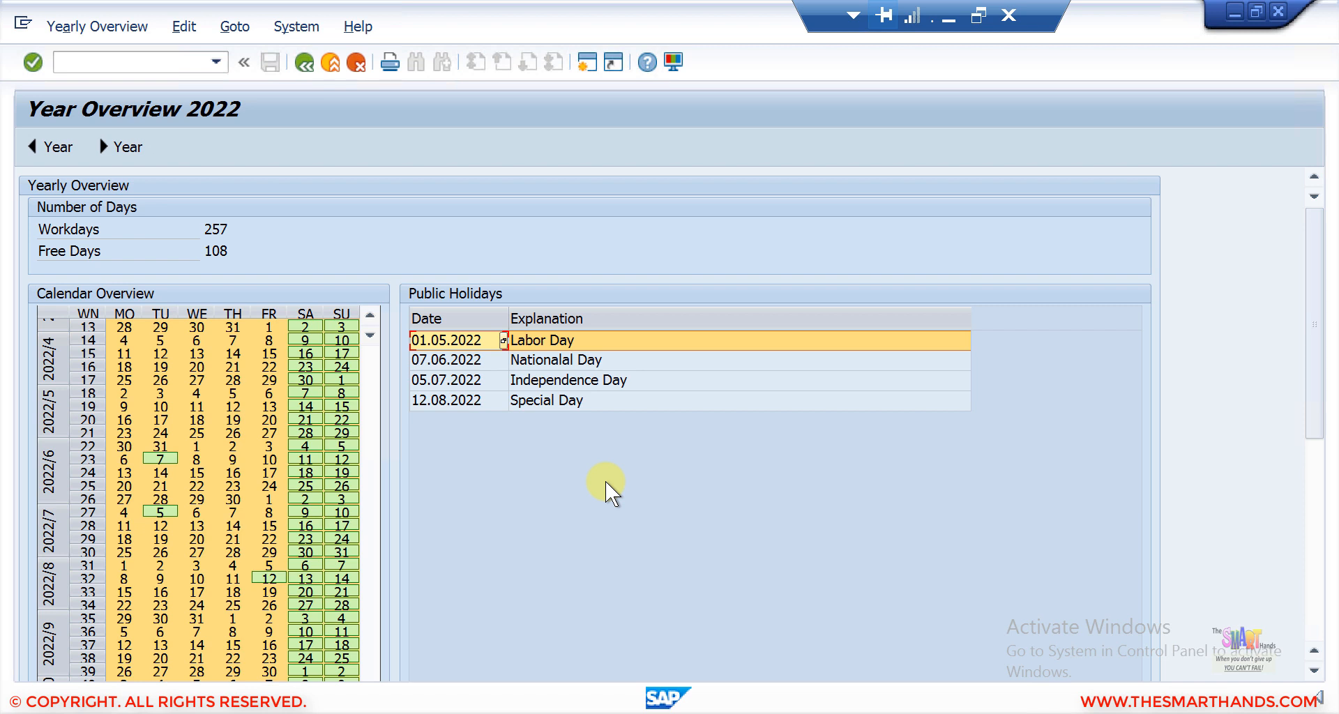
left_click(304, 64)
left_click(303, 64)
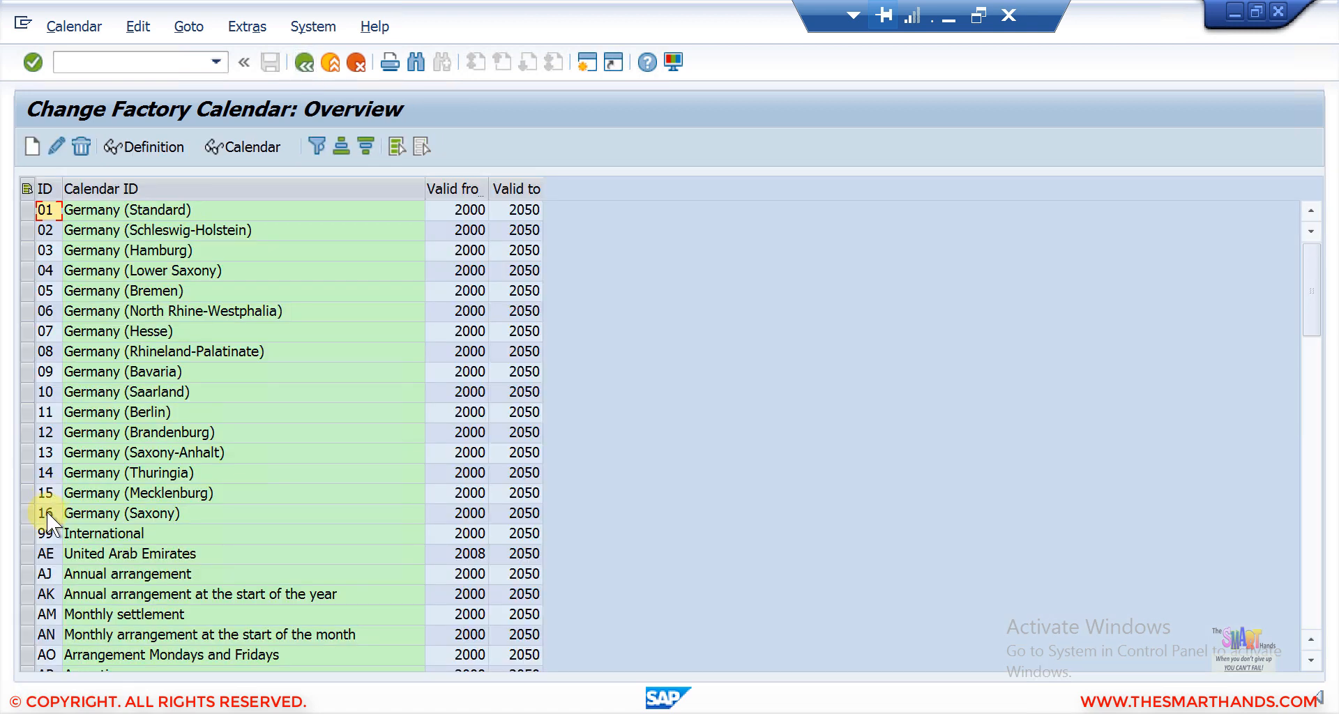
left_click(16, 713)
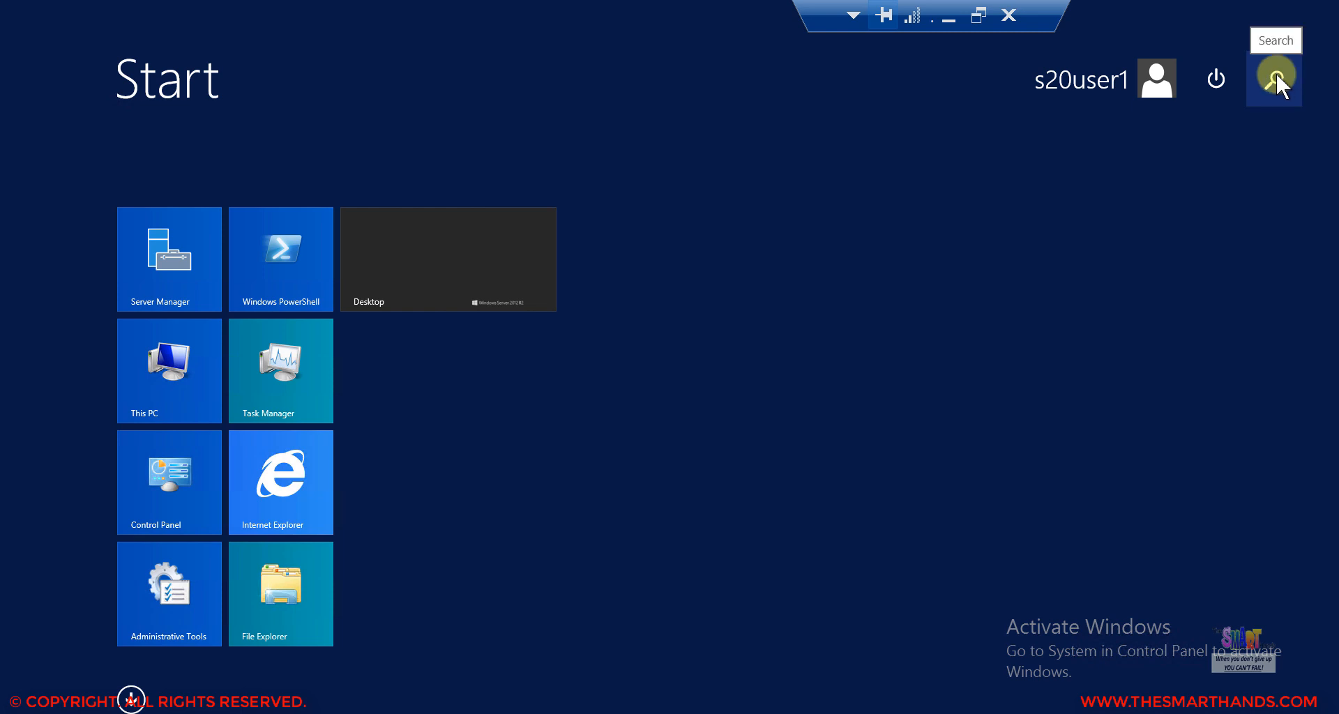
key("Escape")
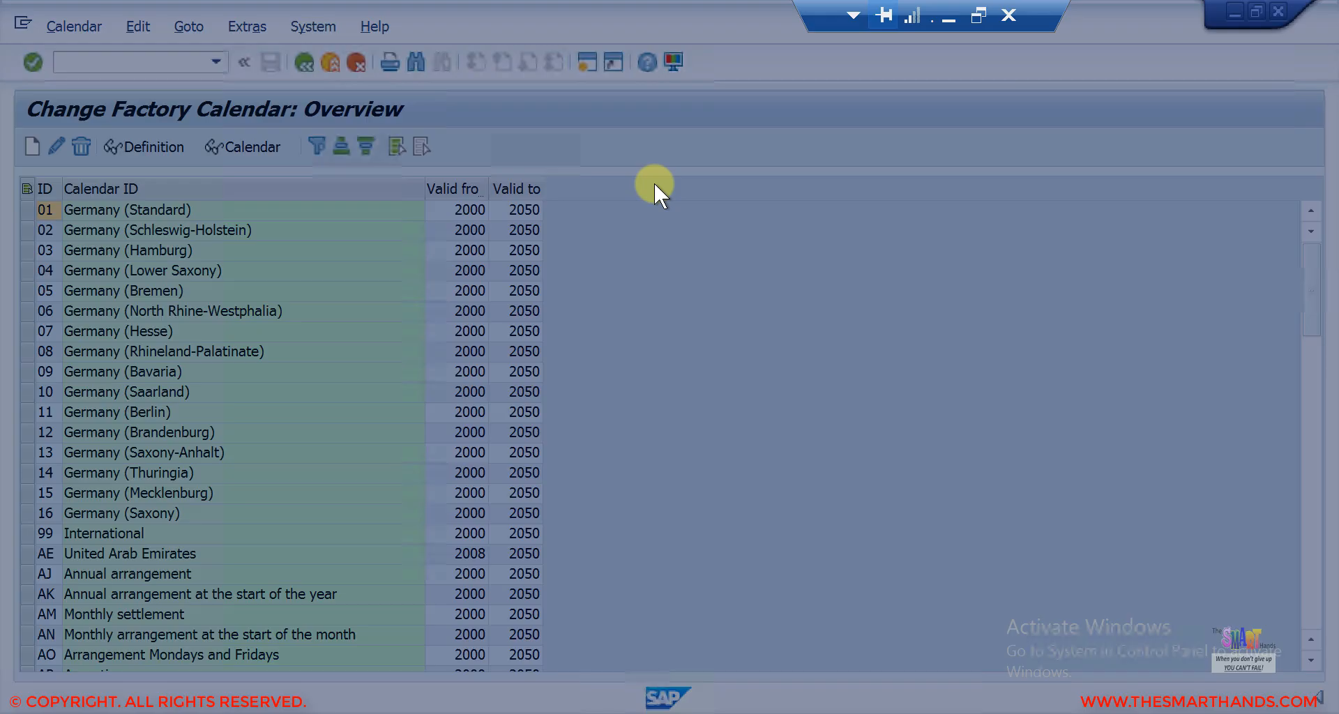
Open factory calendar S1, Factory Calendar New York US, for editing and go to its special rules.
left_click(134, 314)
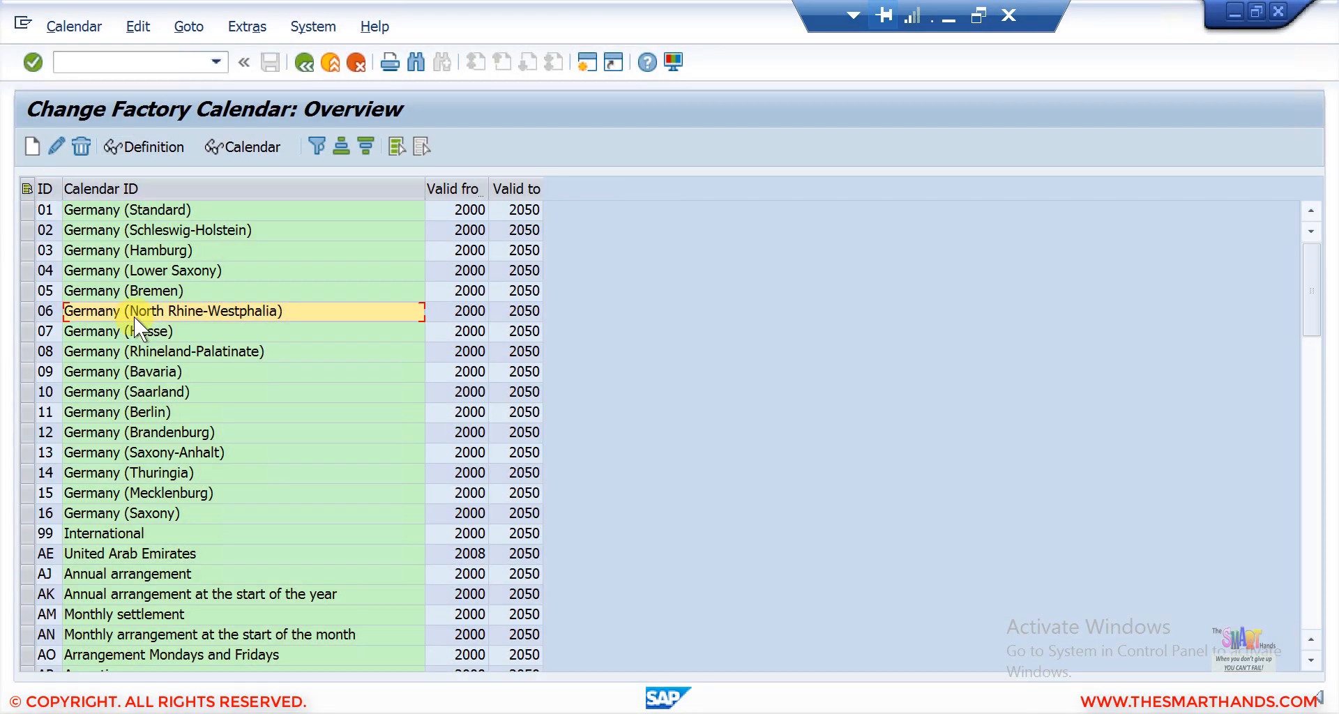
scroll(133, 316, "down", 3)
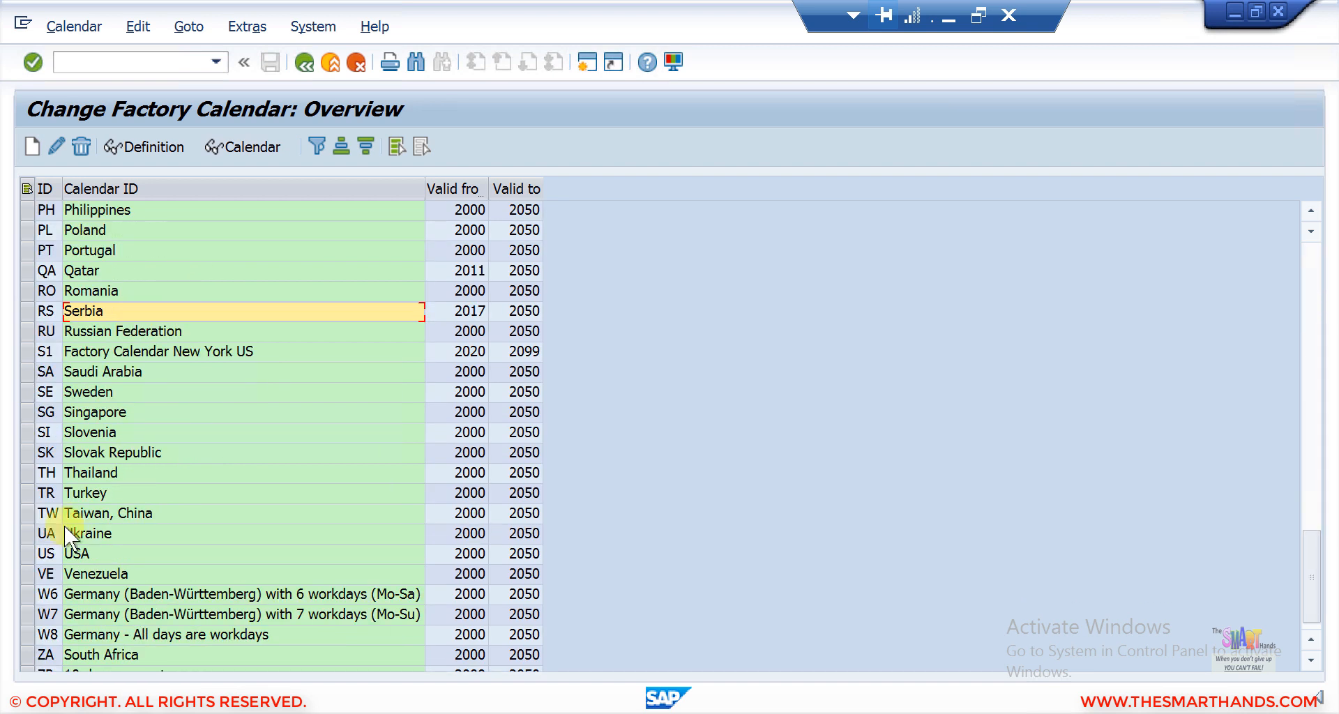
left_click(26, 352)
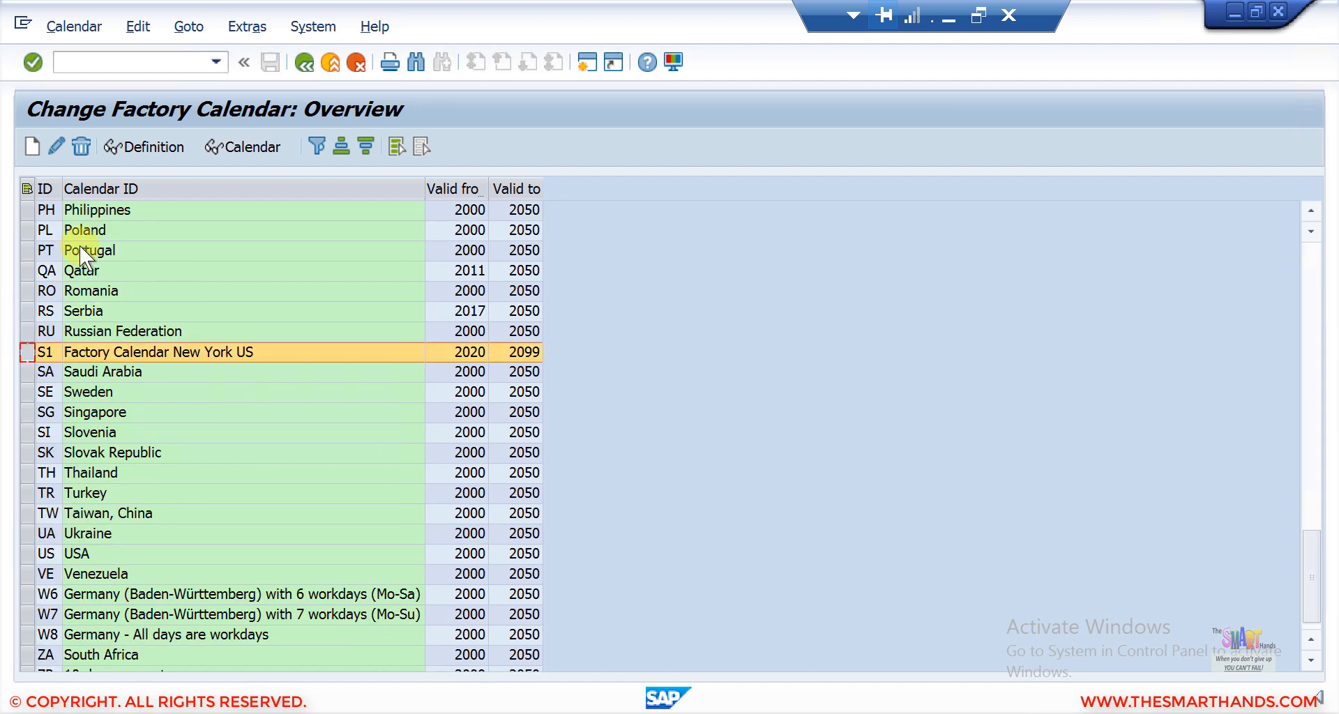
left_click(55, 145)
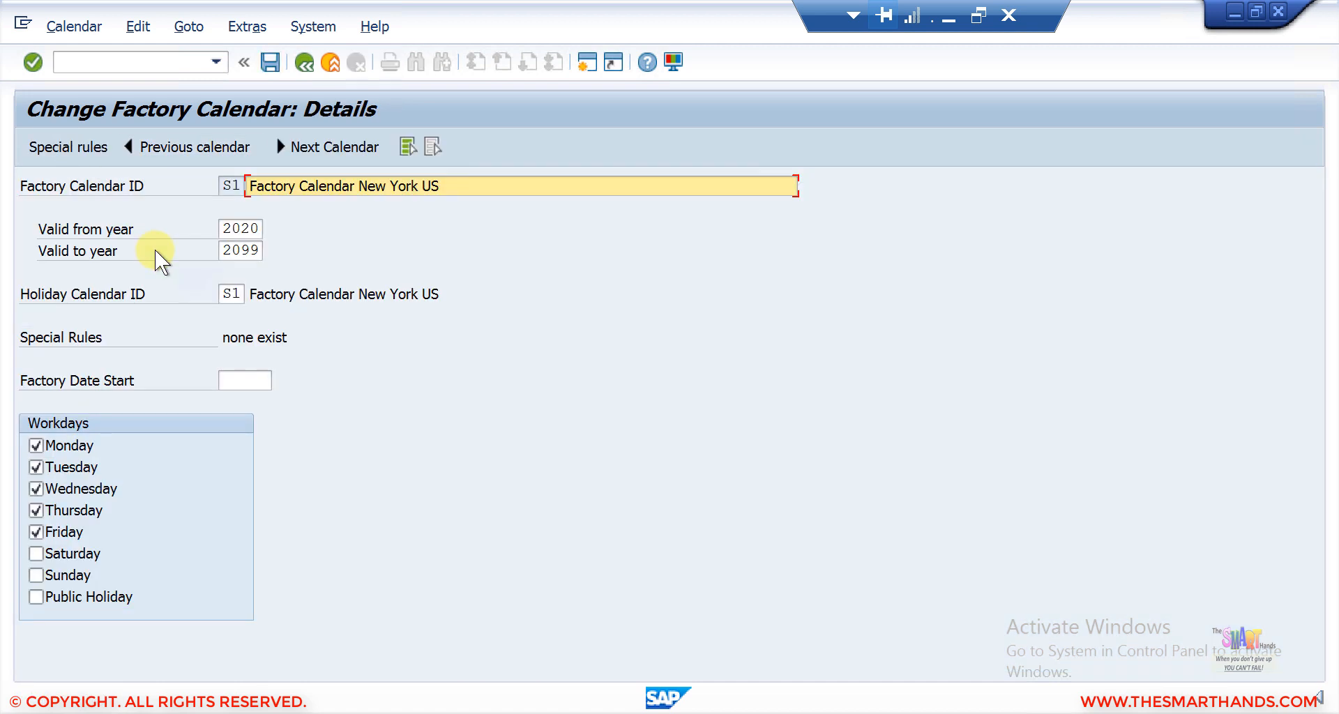
left_click(78, 144)
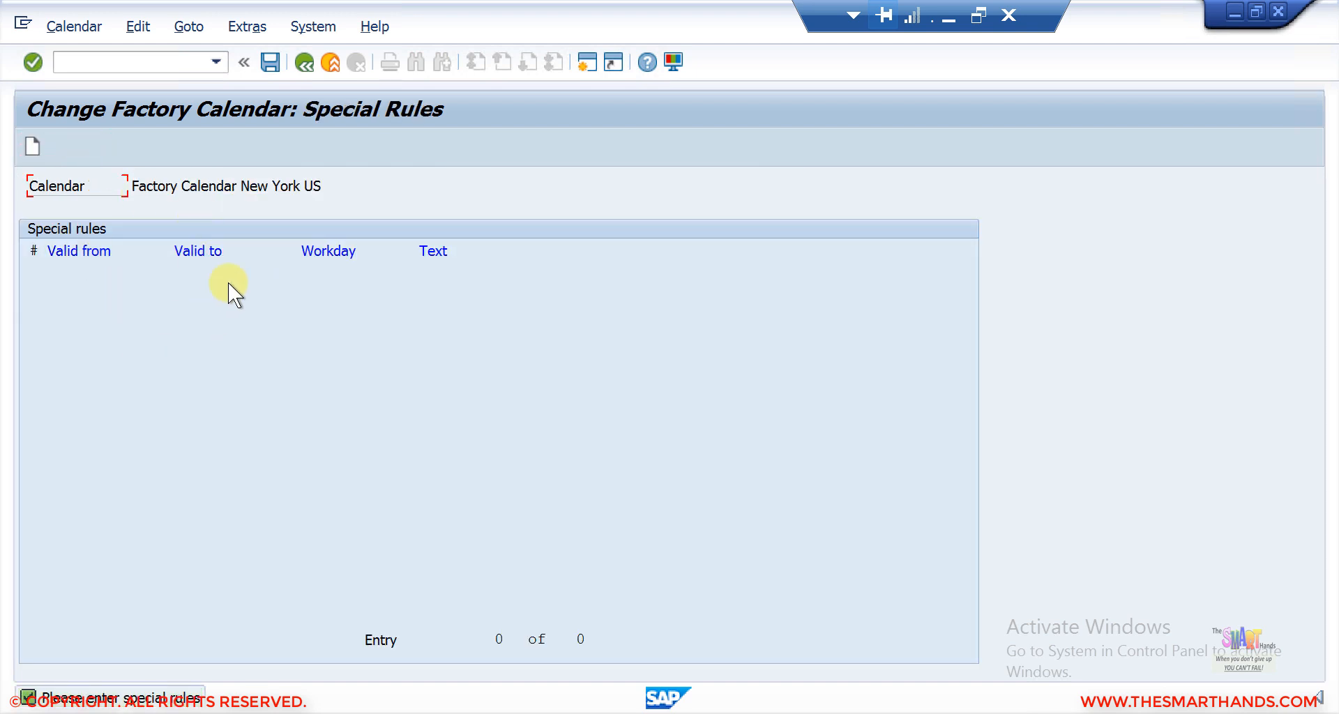
Start a new special rule for the factory calendar, valid from 02.09.2021 to 03.09.2021.
left_click(33, 145)
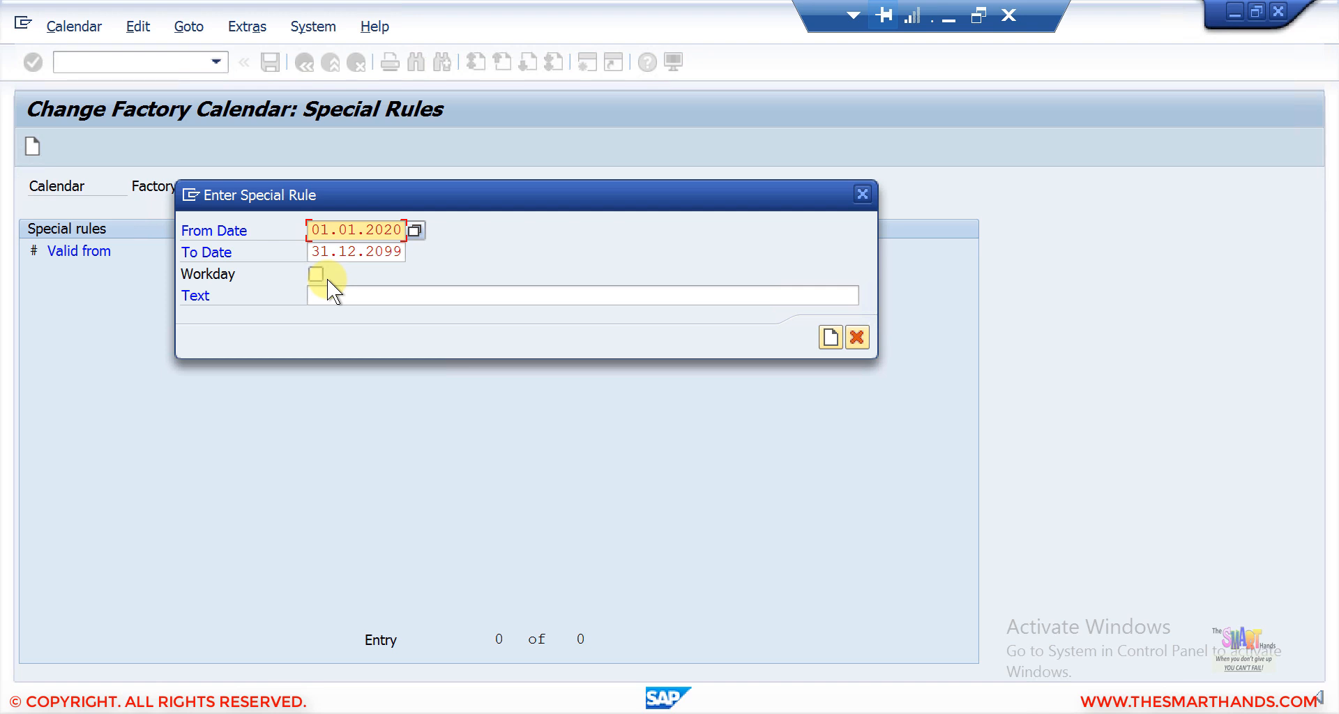
left_click(414, 230)
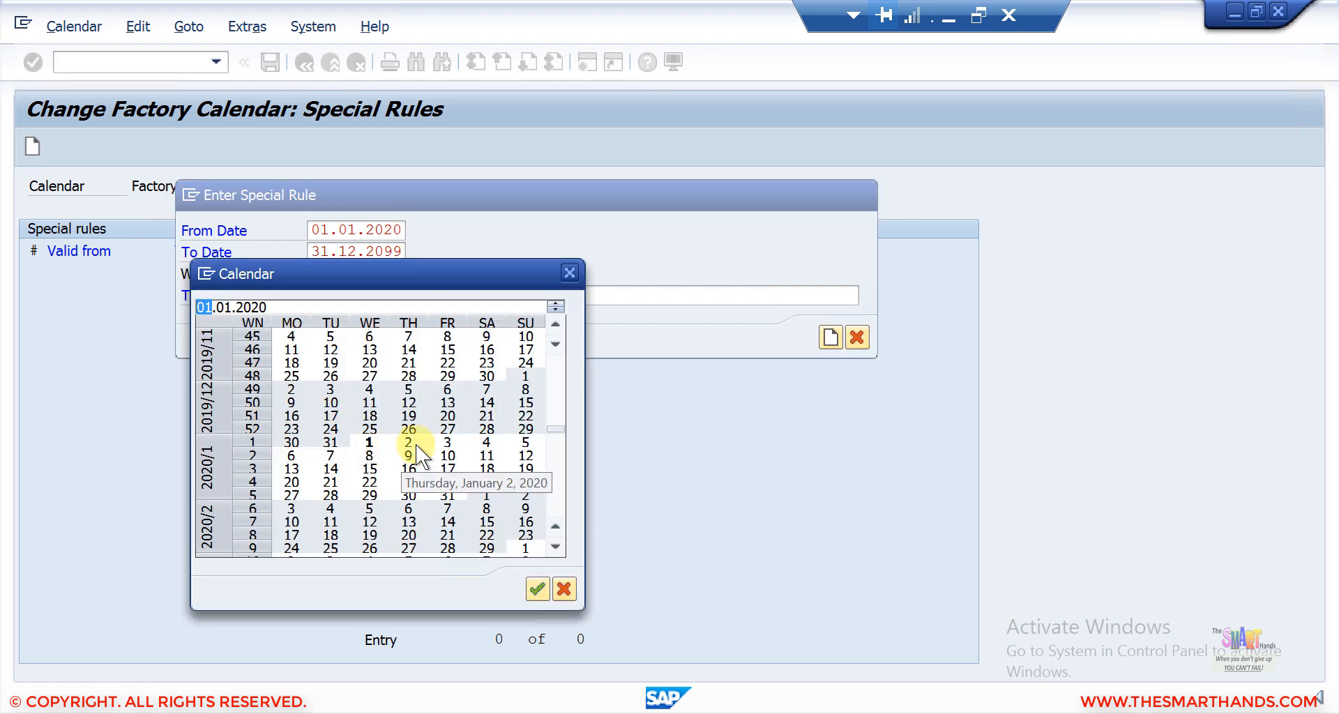
left_click(568, 270)
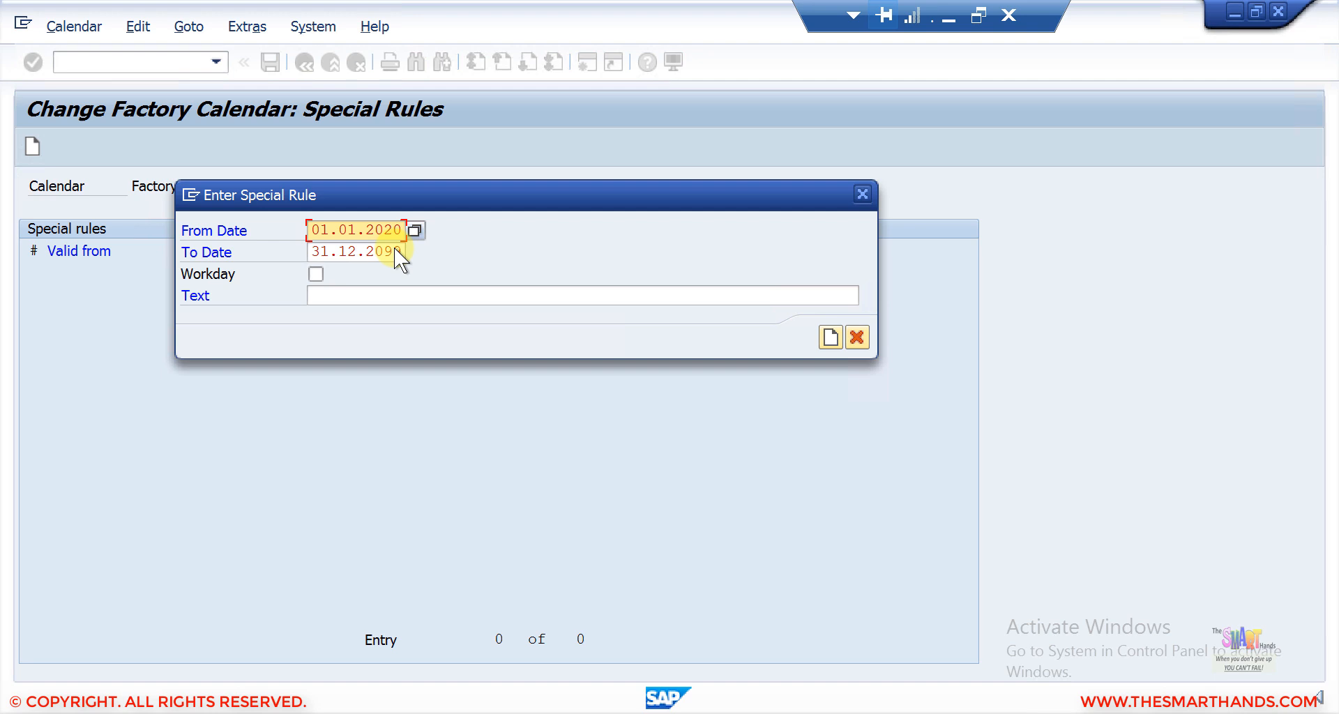
double_click(396, 234)
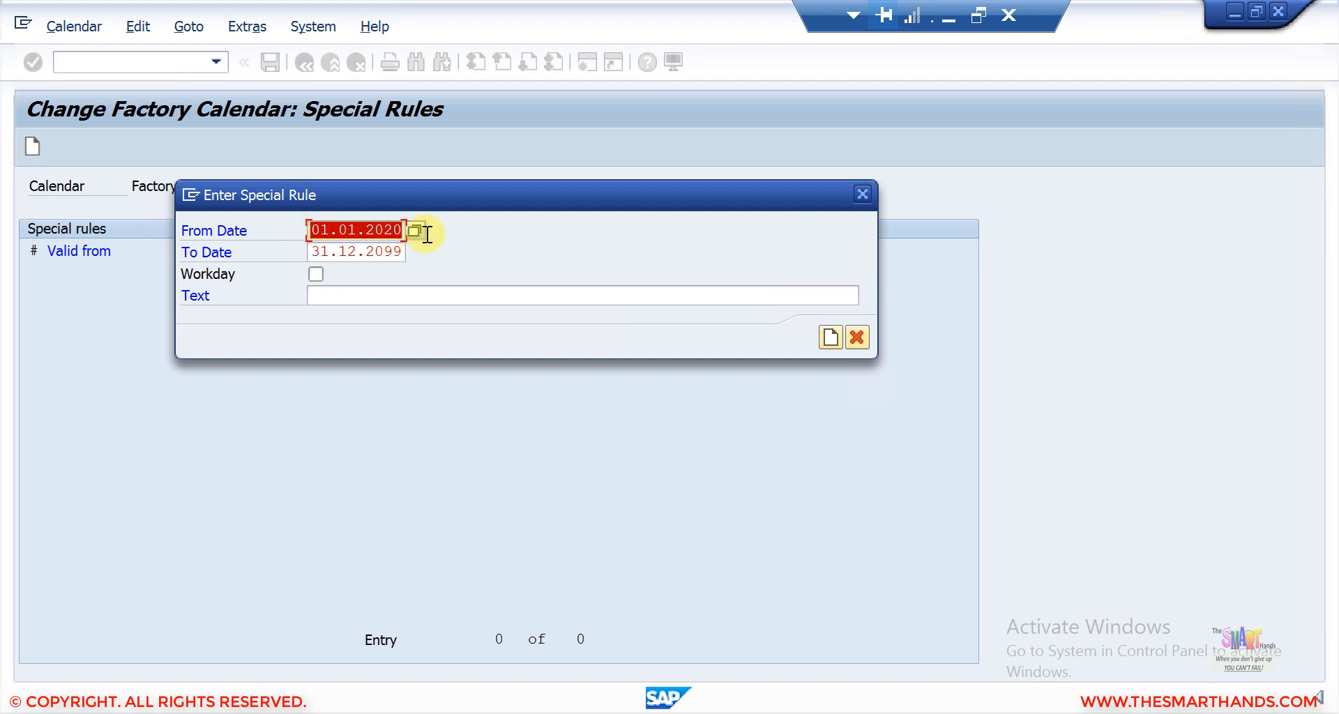
type("02")
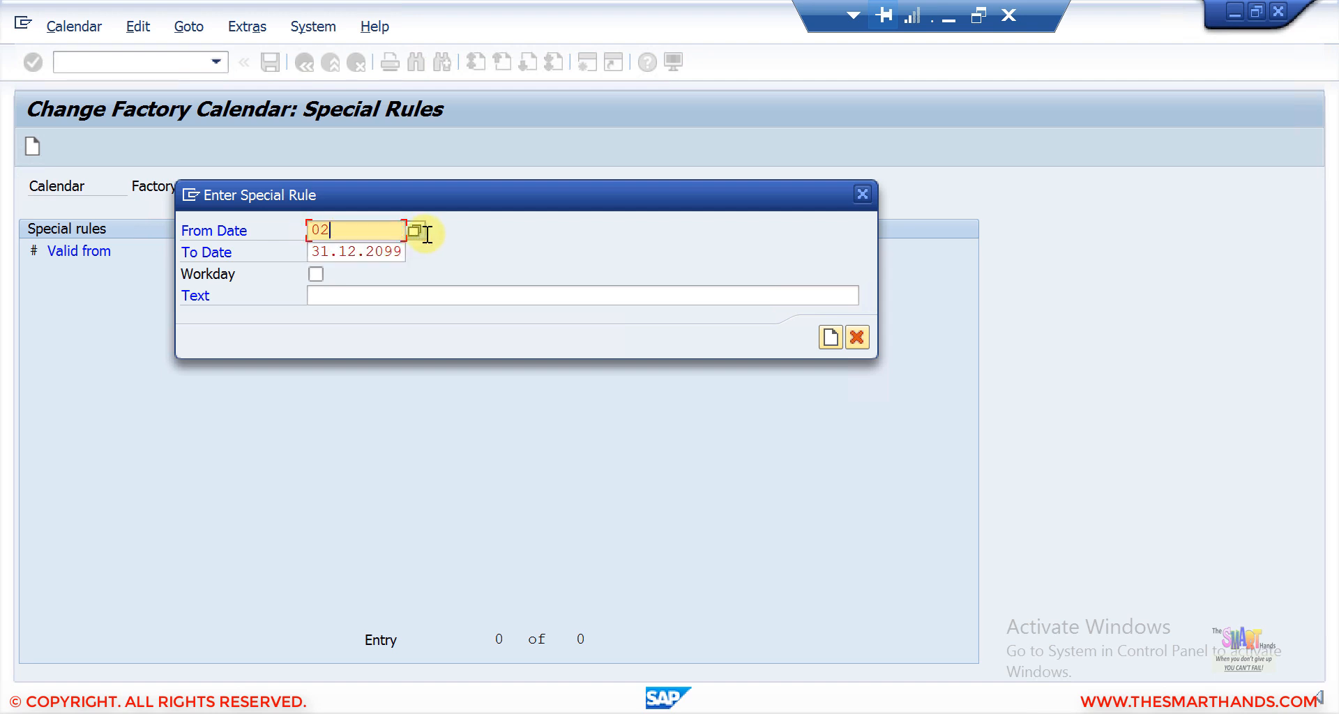
type(".09.2021")
double_click(312, 252)
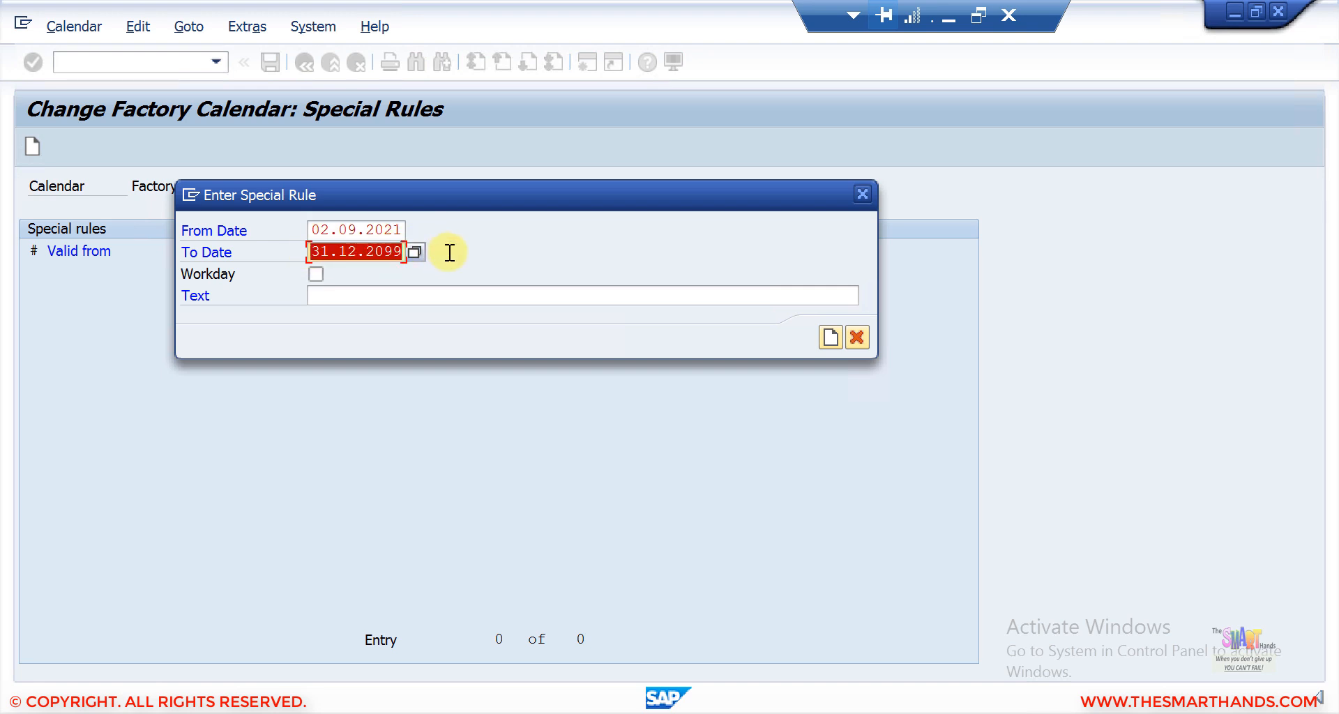
type("03.")
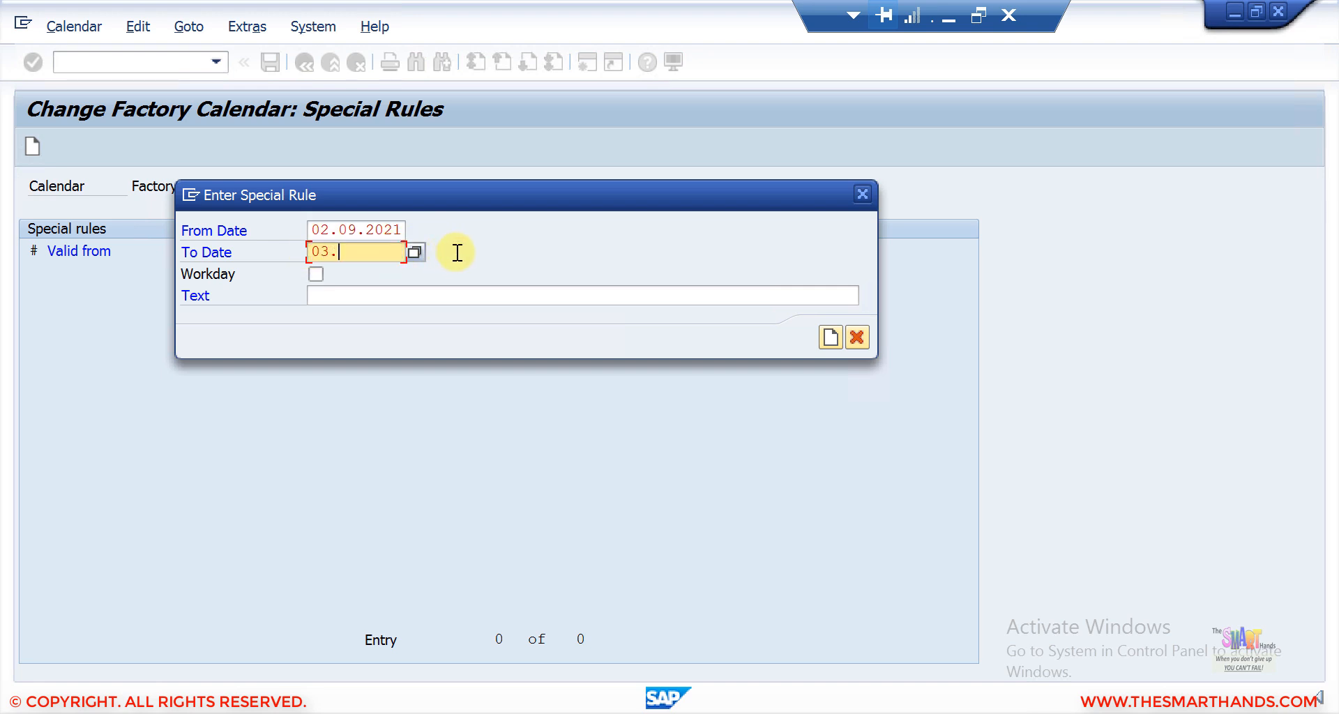
type("09.2021")
Enter Stock Day as the special rule's text, leave Workday unselected, add the rule and save the factory calendar.
left_click(344, 288)
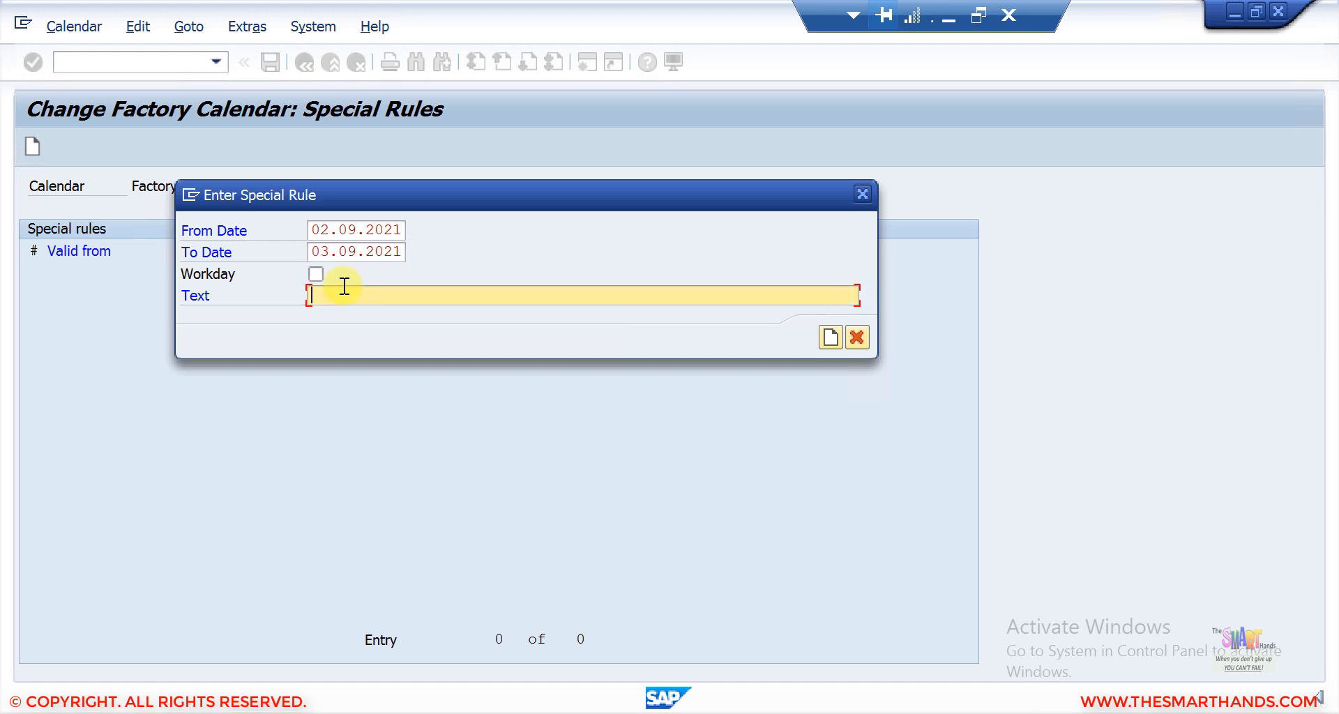
type("Stock Day")
left_click(316, 274)
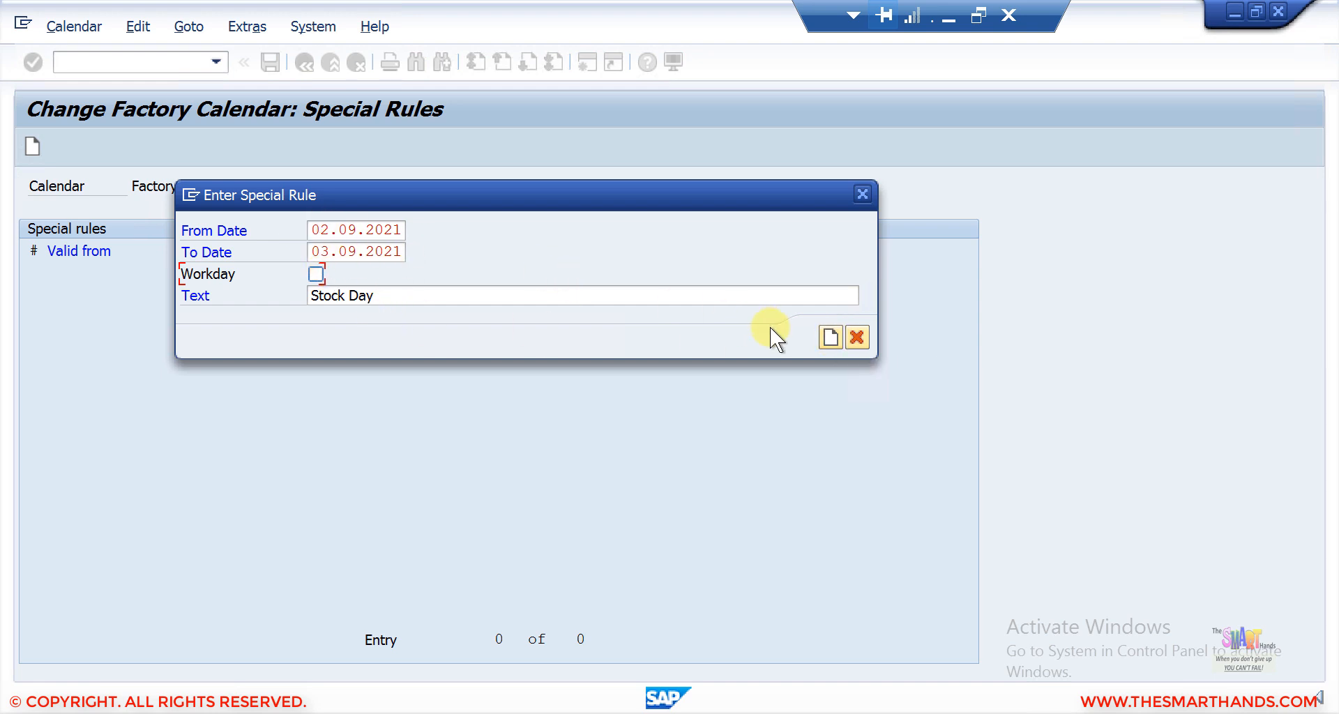
left_click(828, 338)
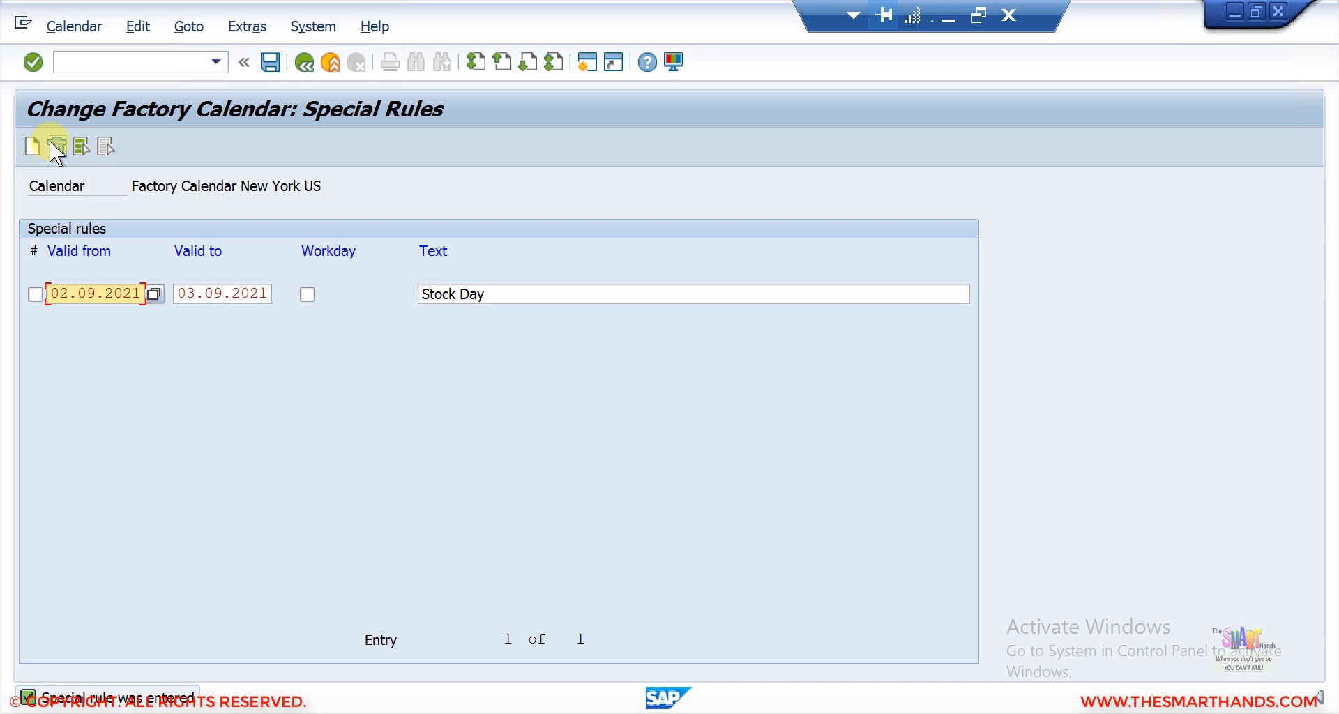
left_click(278, 64)
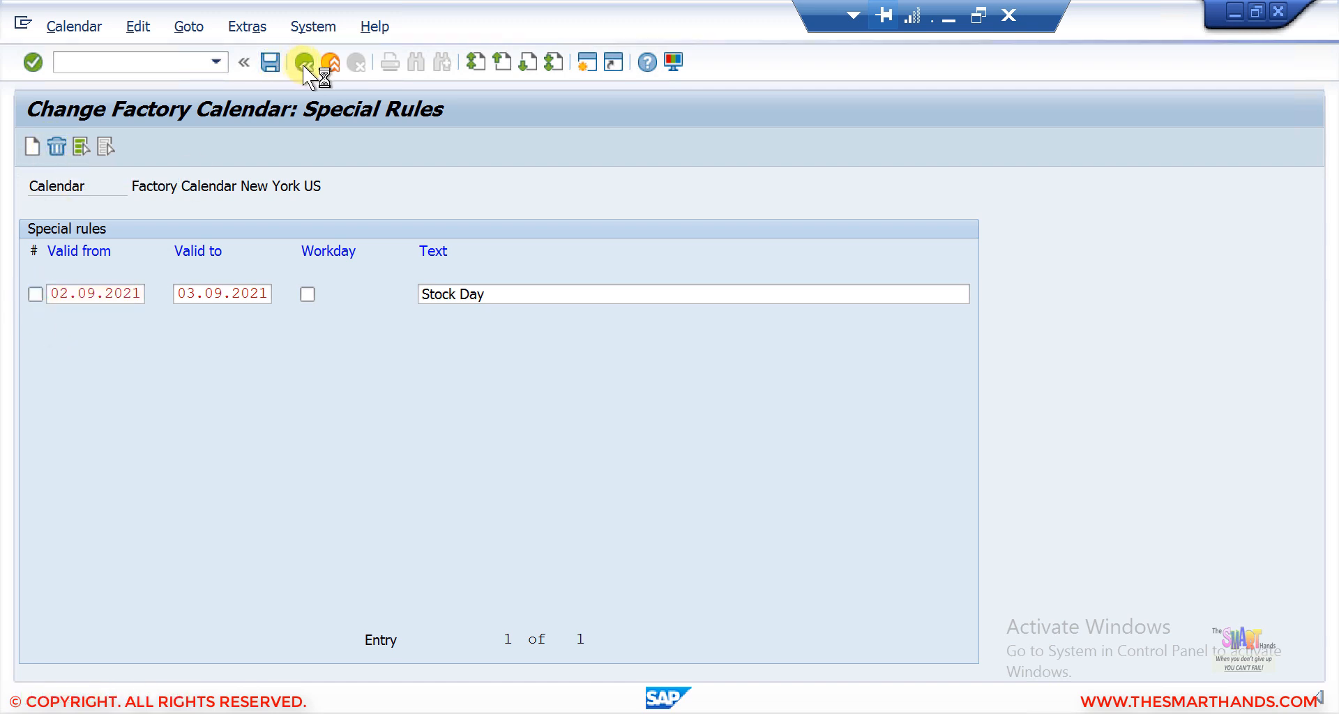
Return to the factory calendar list and display the 2021 year overview of calendar S1 to examine the special rule's days.
left_click(304, 63)
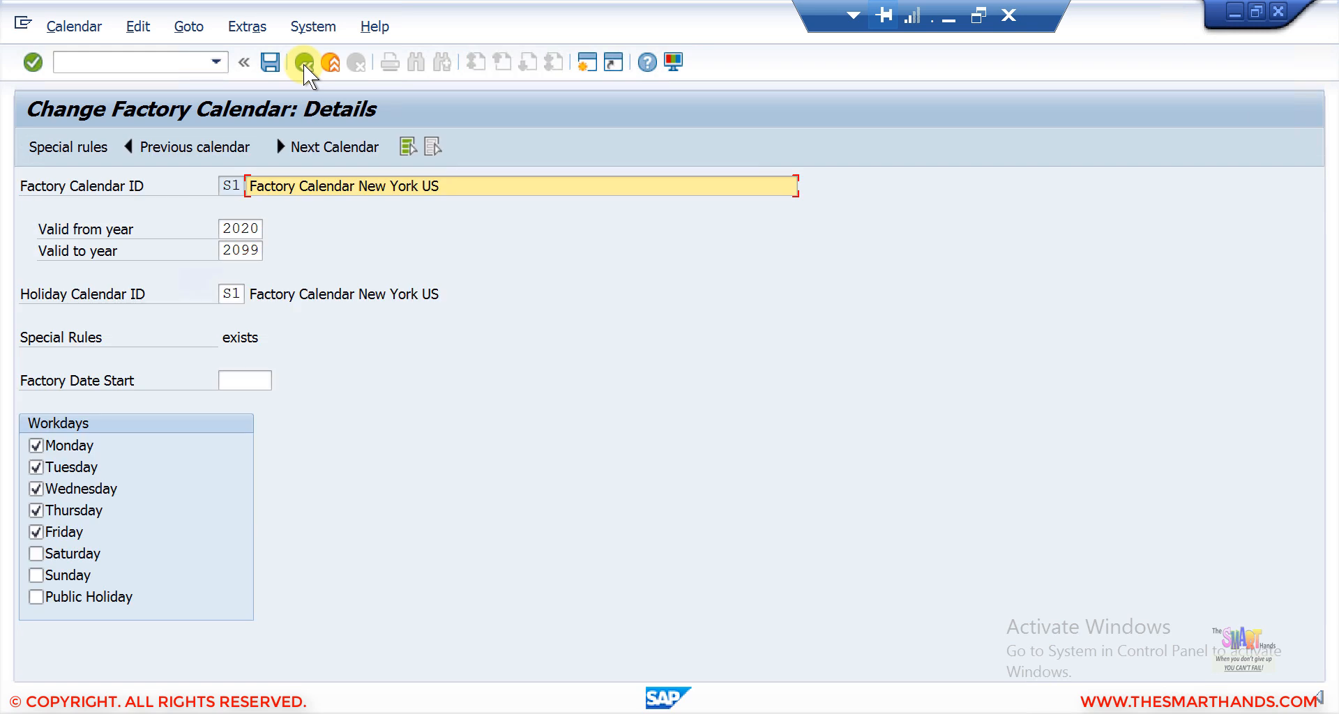
left_click(303, 64)
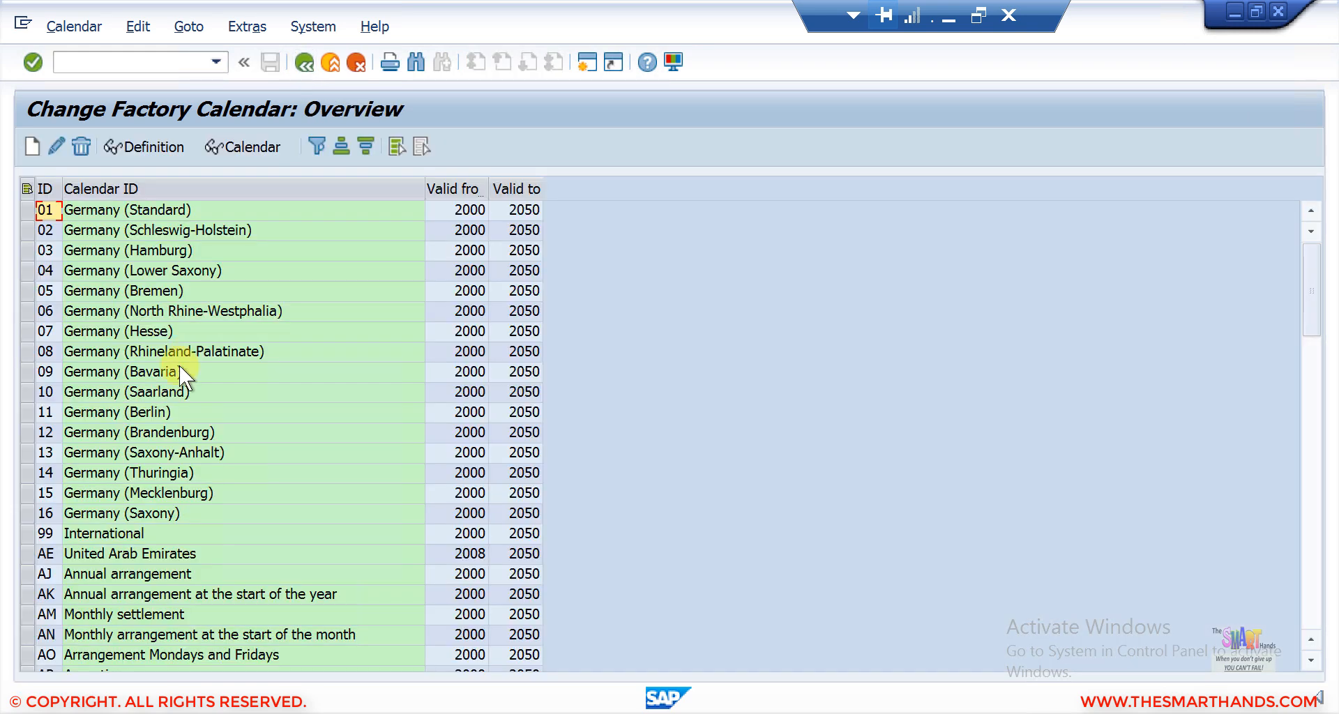
left_click(132, 436)
scroll(132, 437, "down", 10)
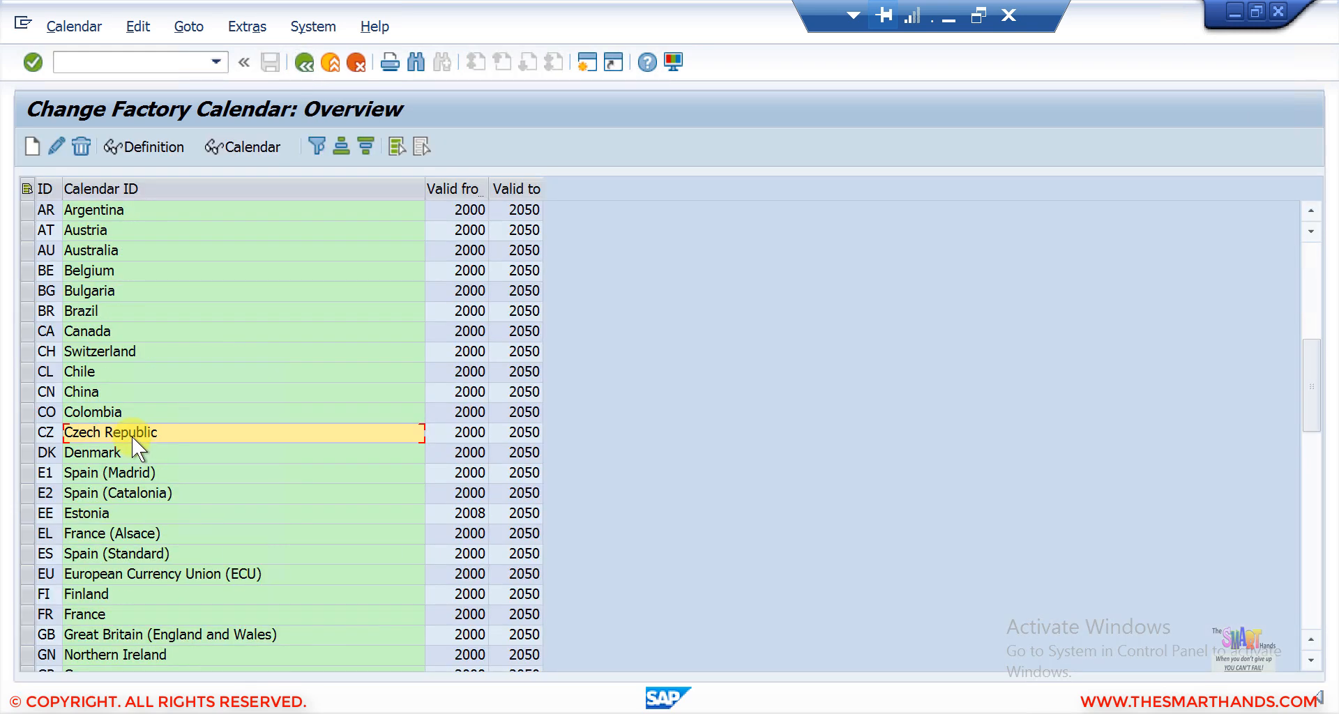
scroll(132, 437, "down", 8)
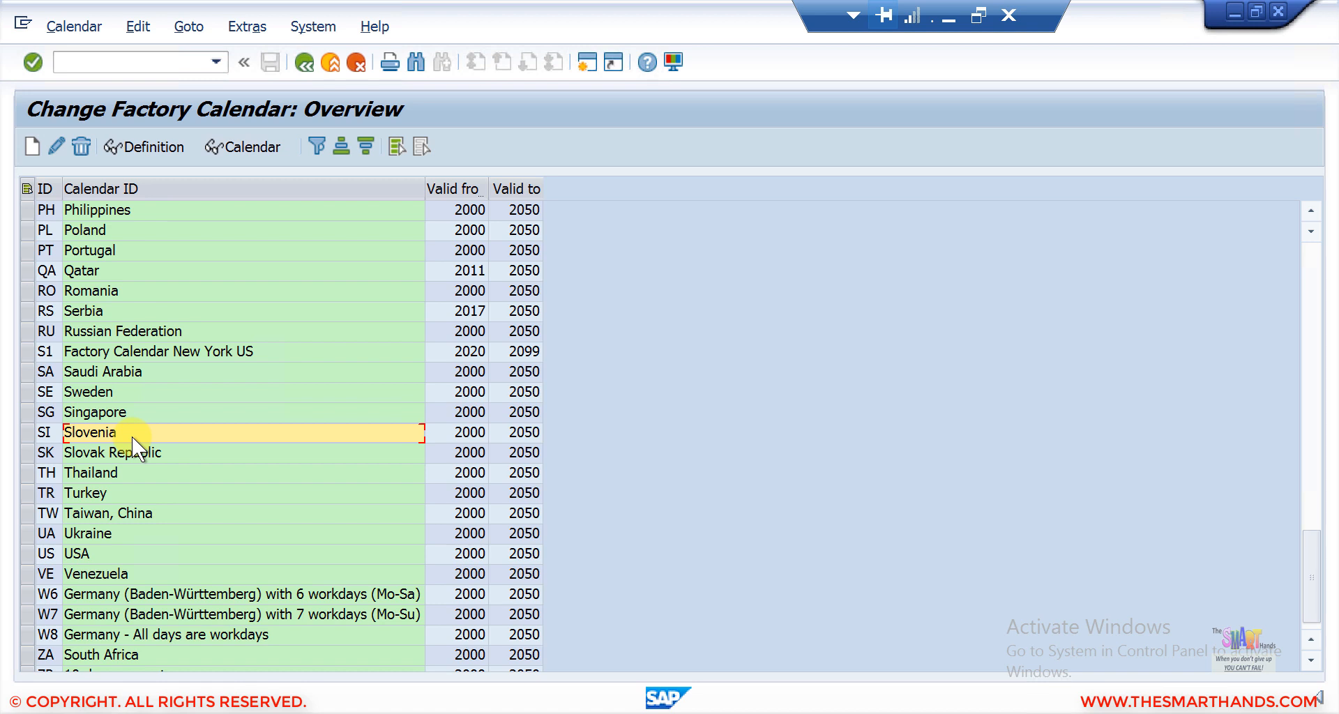
left_click(28, 351)
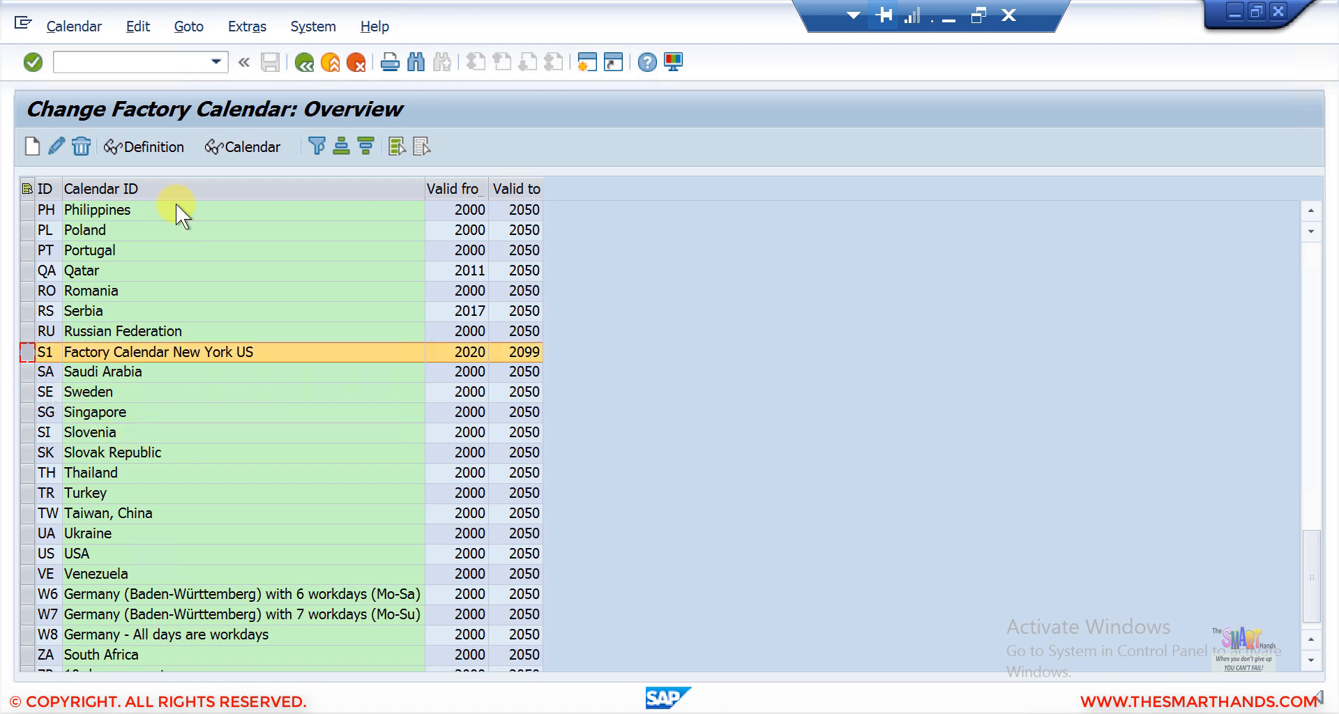
left_click(230, 148)
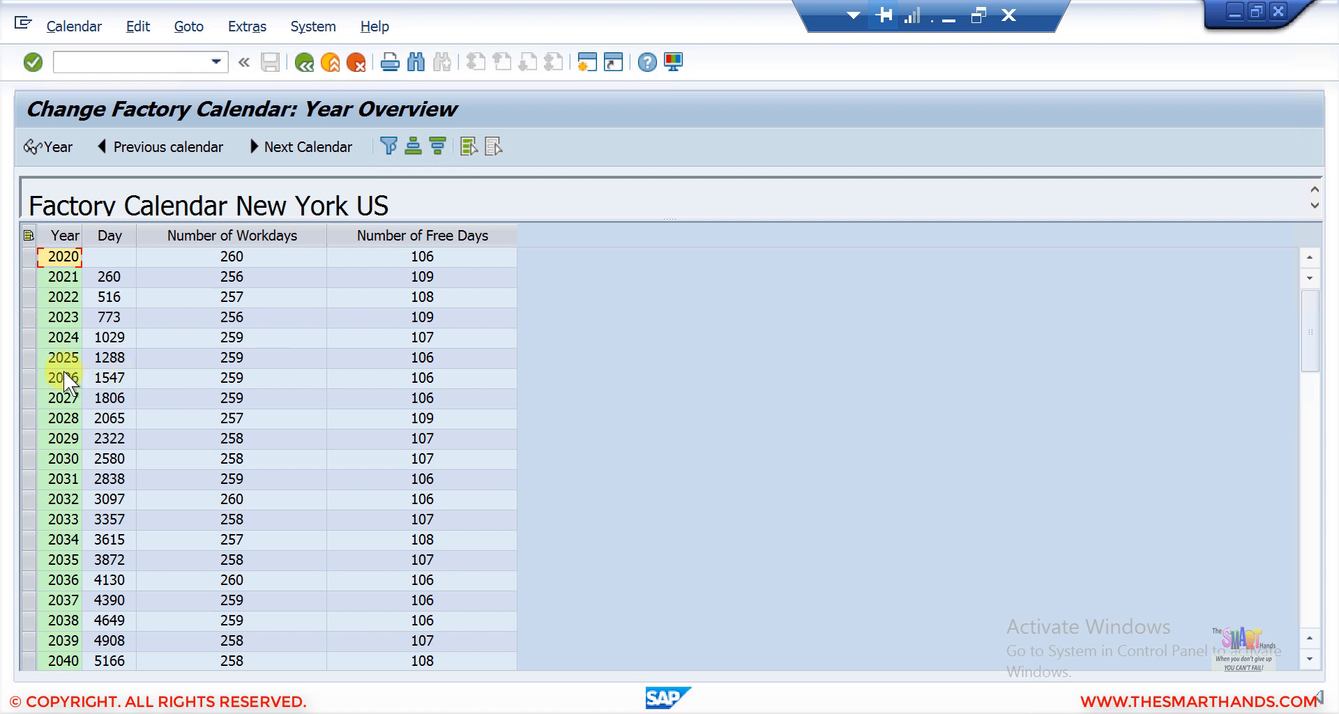
left_click(28, 277)
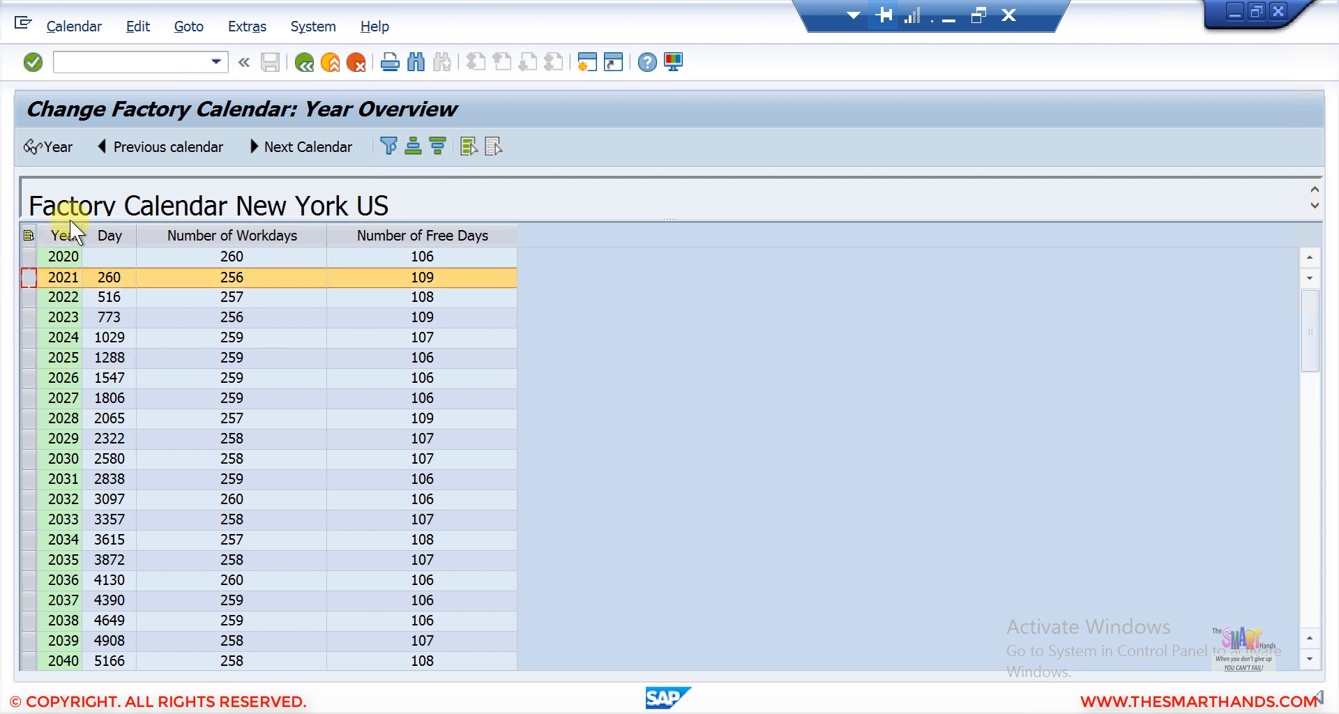
left_click(66, 154)
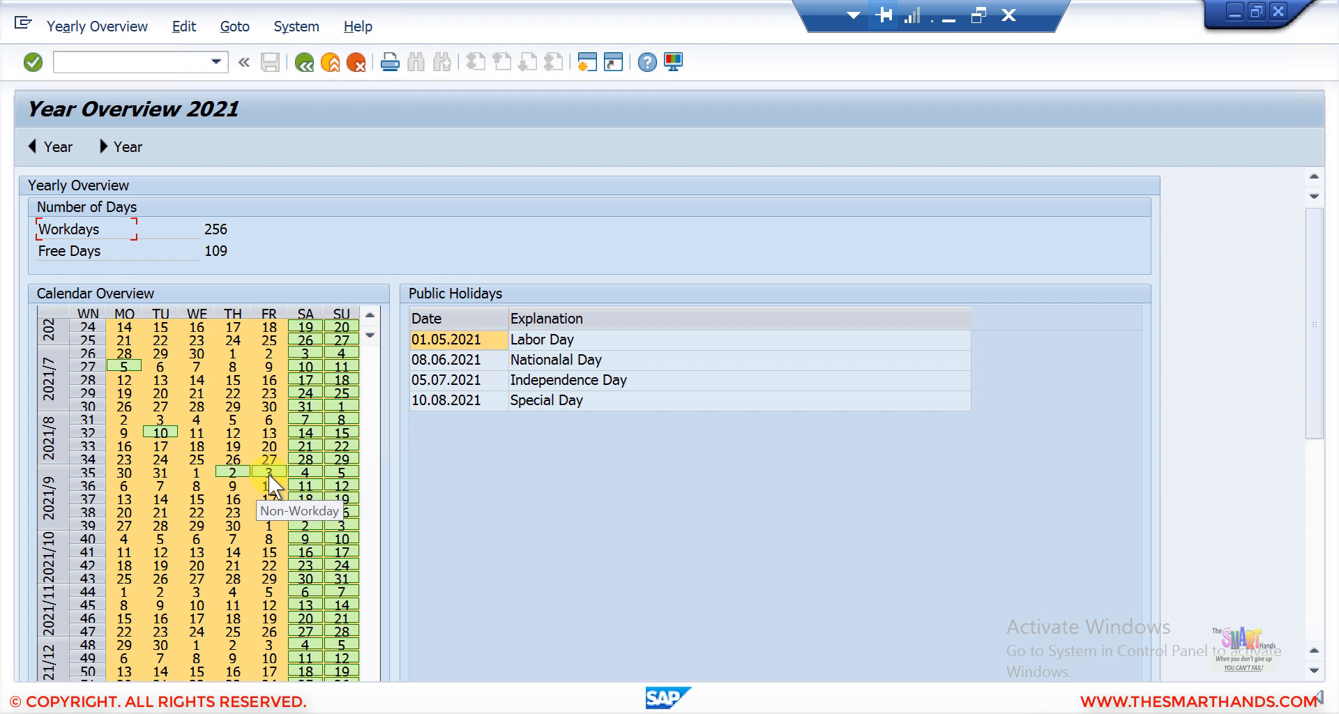
Leave the year overview and factory calendar list to return to the SAP Calendar main menu.
left_click(297, 69)
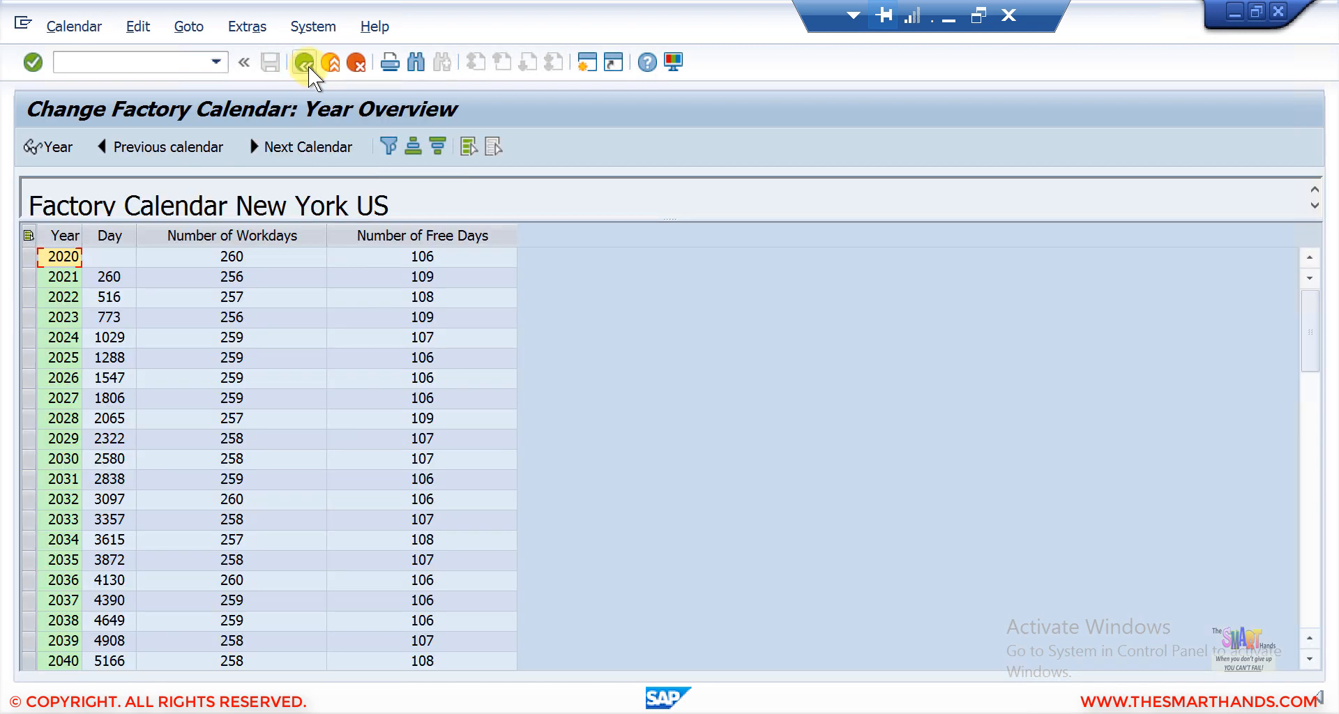
left_click(309, 65)
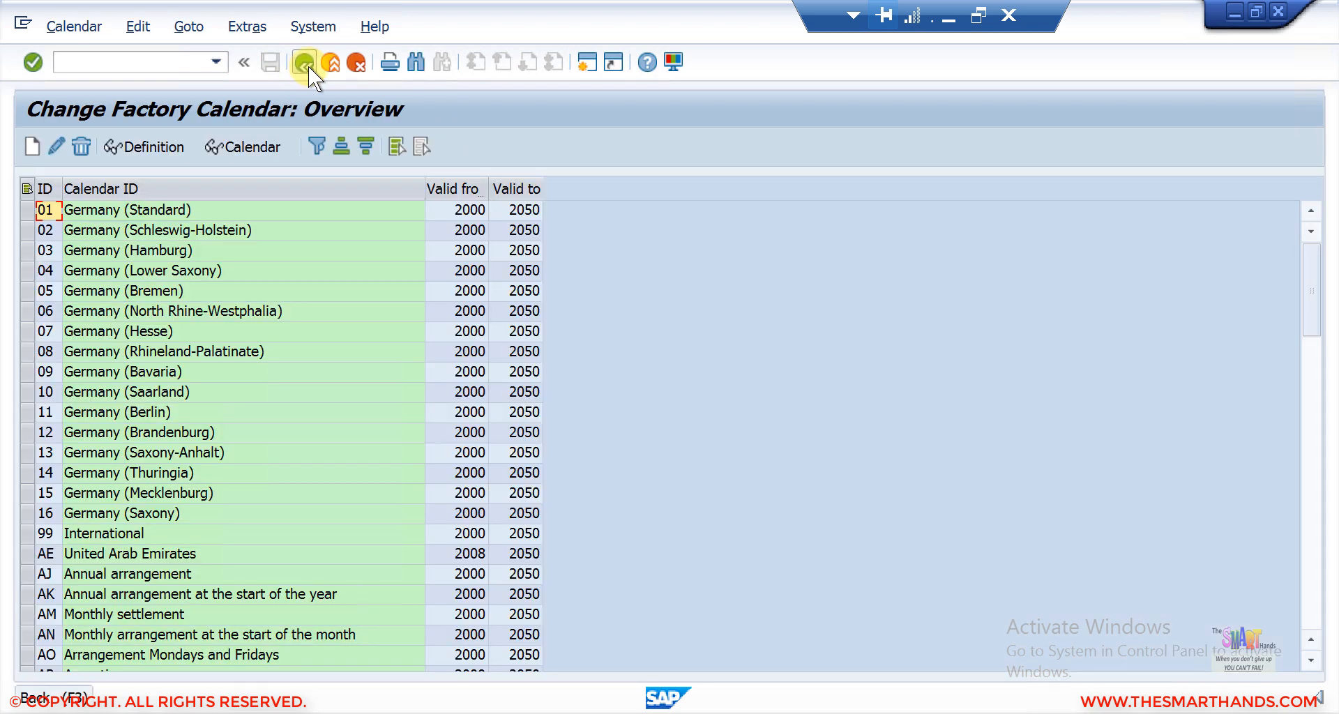
left_click(308, 66)
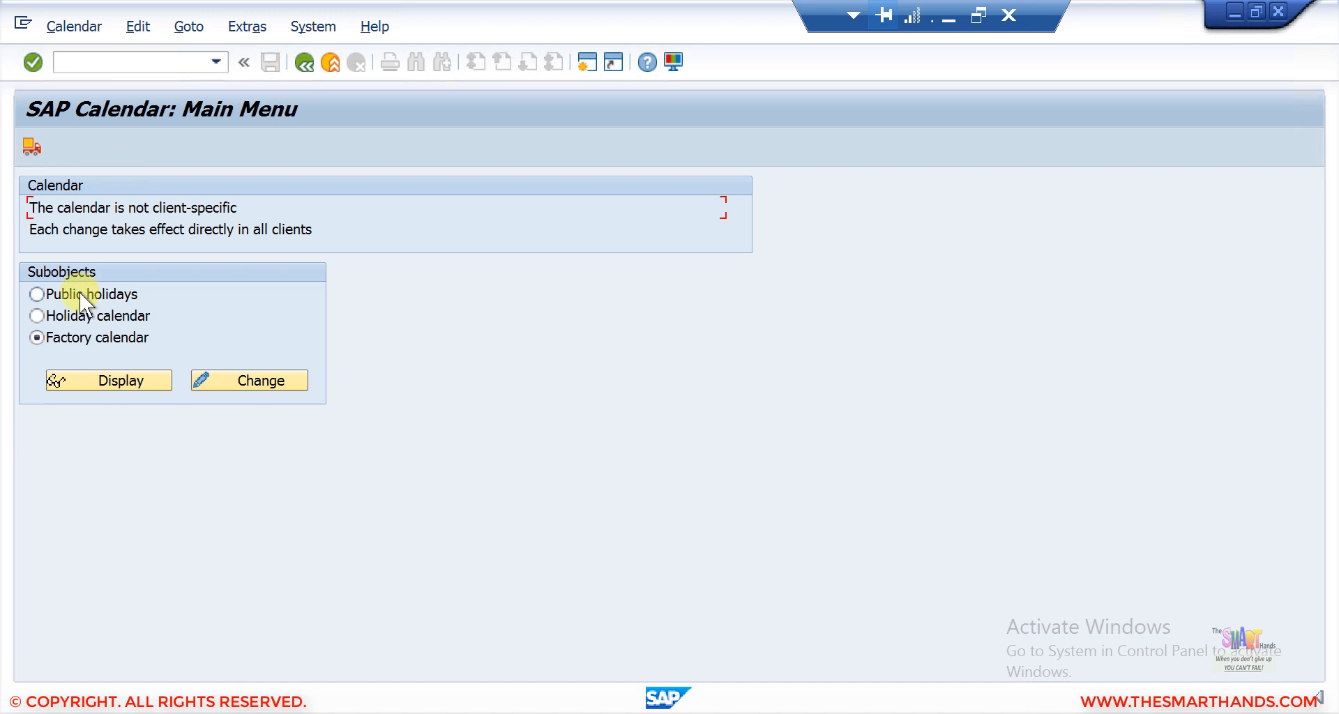
Transport the public holidays with workbench request S4HK900069, accepting the notice about deletion in the target system.
left_click(50, 284)
left_click(36, 149)
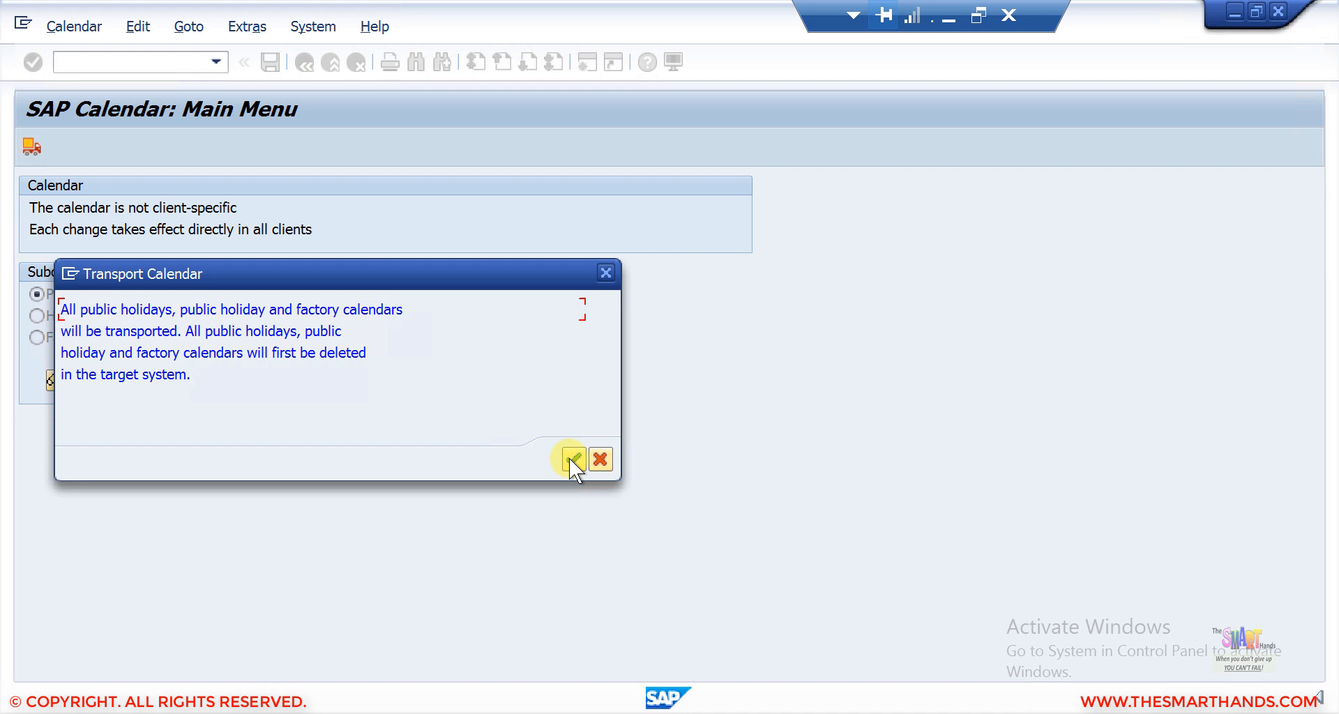
left_click(573, 458)
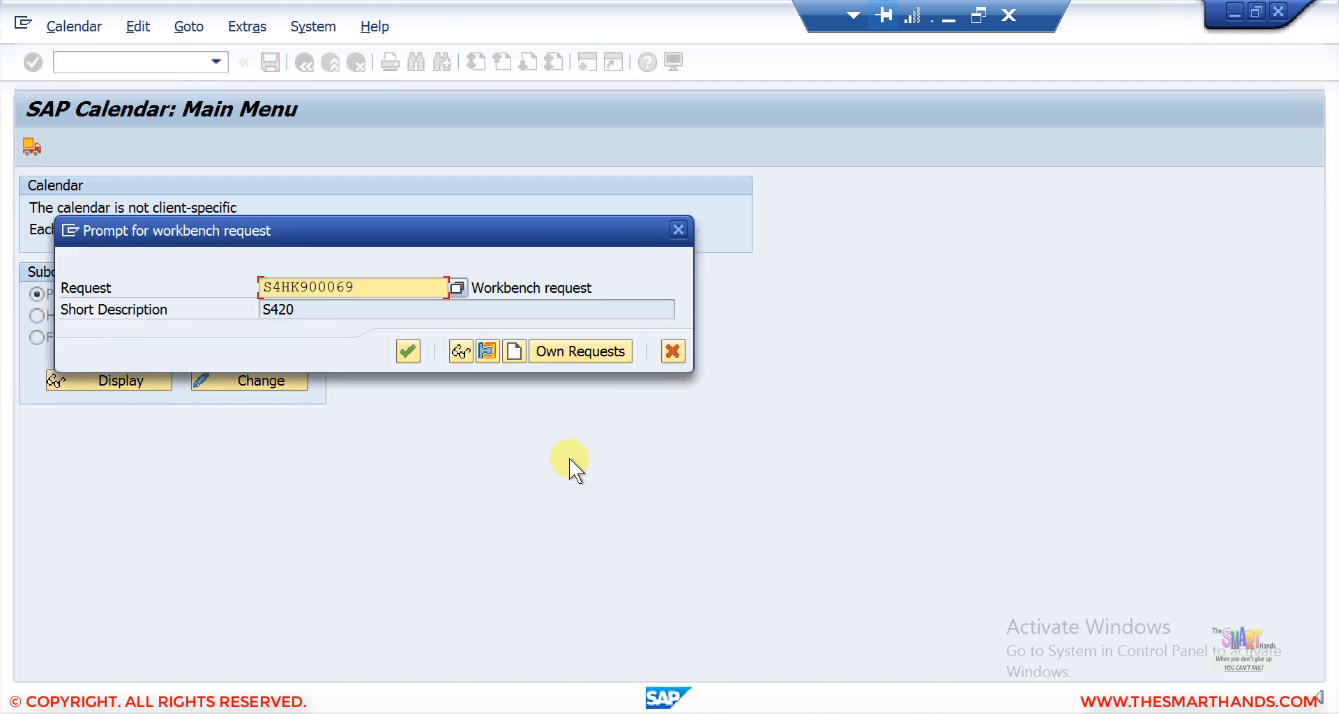
left_click(408, 349)
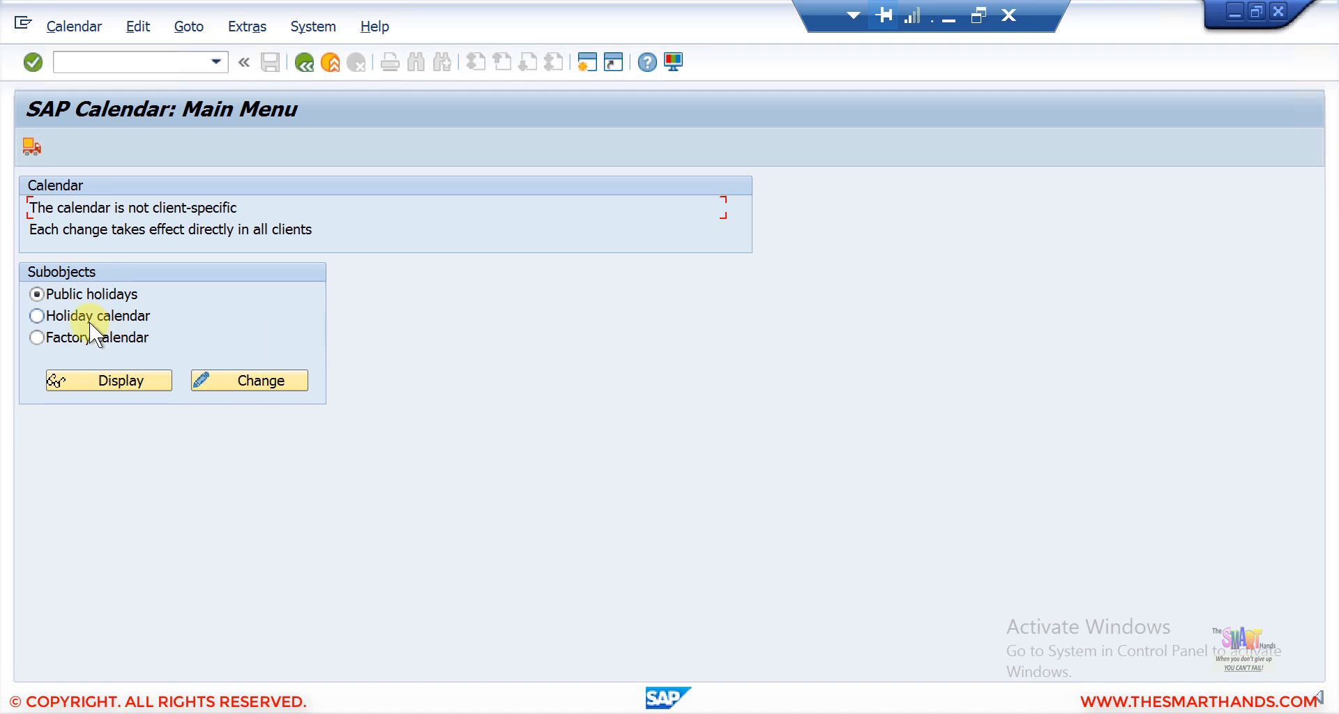
Transport the holiday calendar, accepting the deletion notice and workbench request S4HK900069.
left_click(68, 316)
left_click(33, 149)
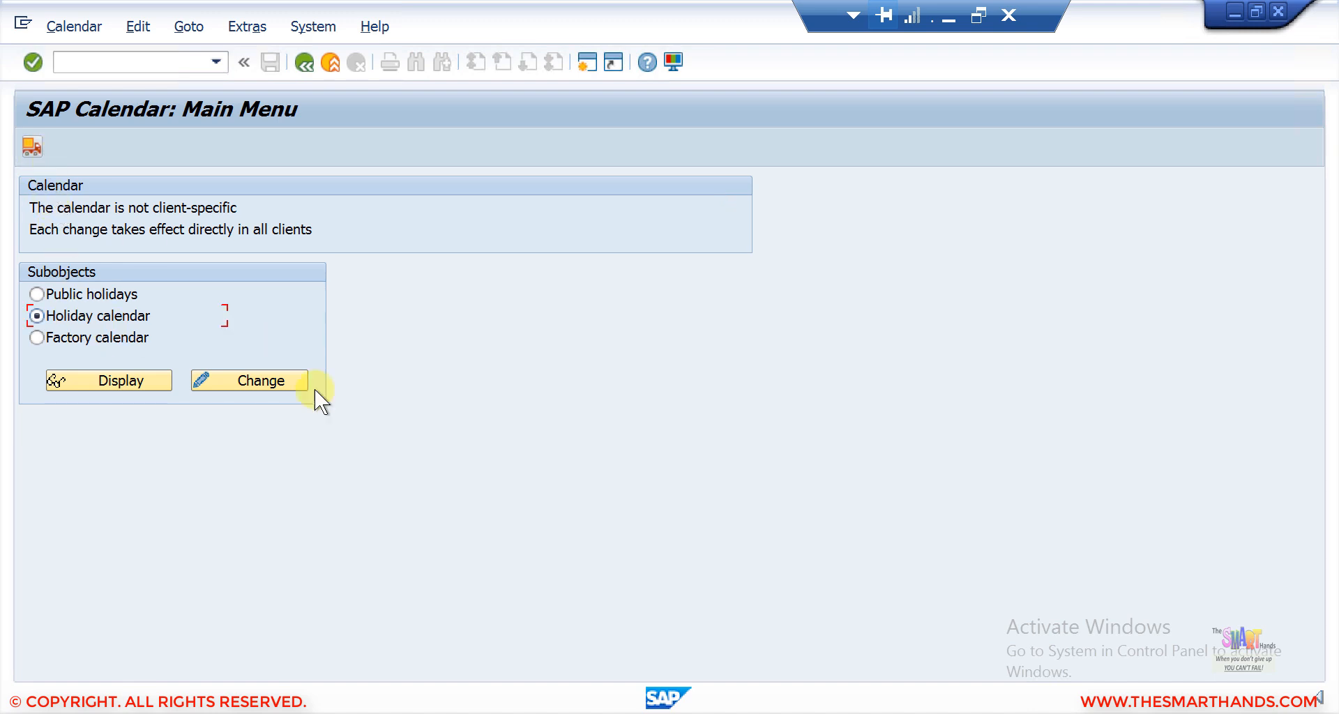
left_click(573, 459)
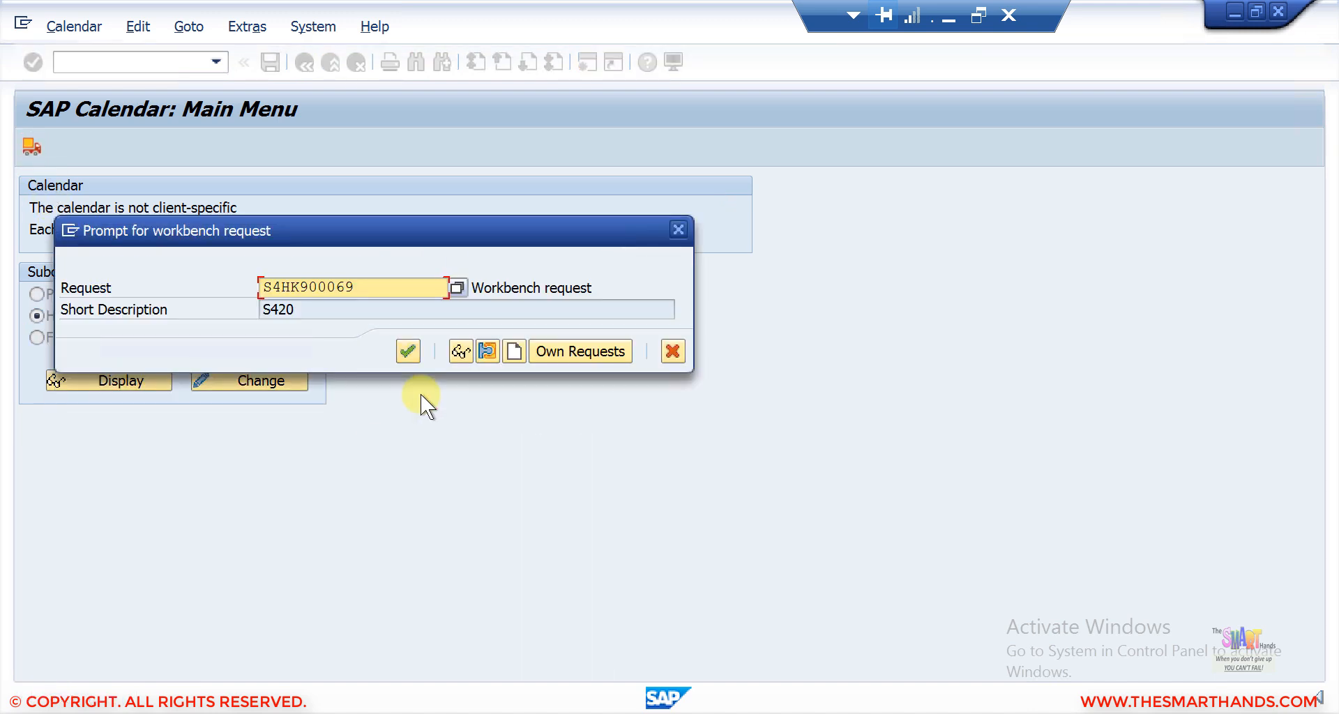
left_click(408, 353)
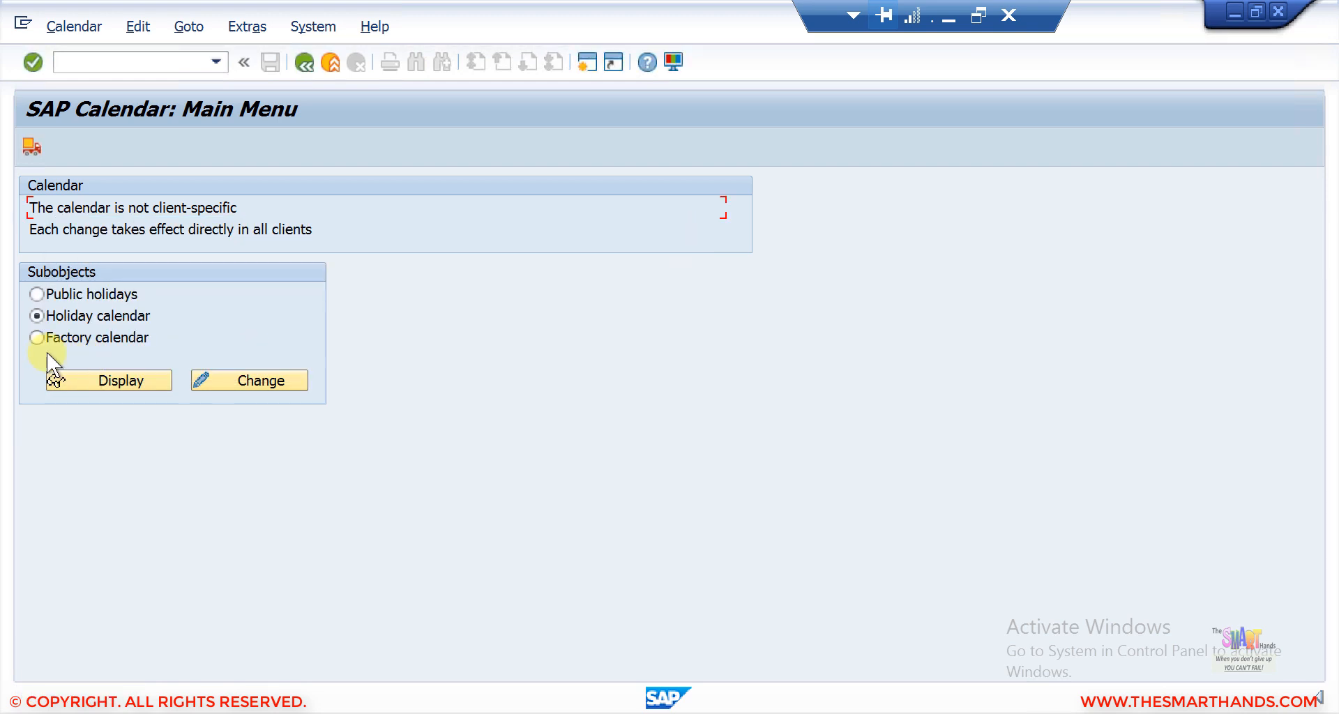
Transport the factory calendar, accepting the deletion notice and the proposed workbench request.
left_click(38, 338)
left_click(29, 149)
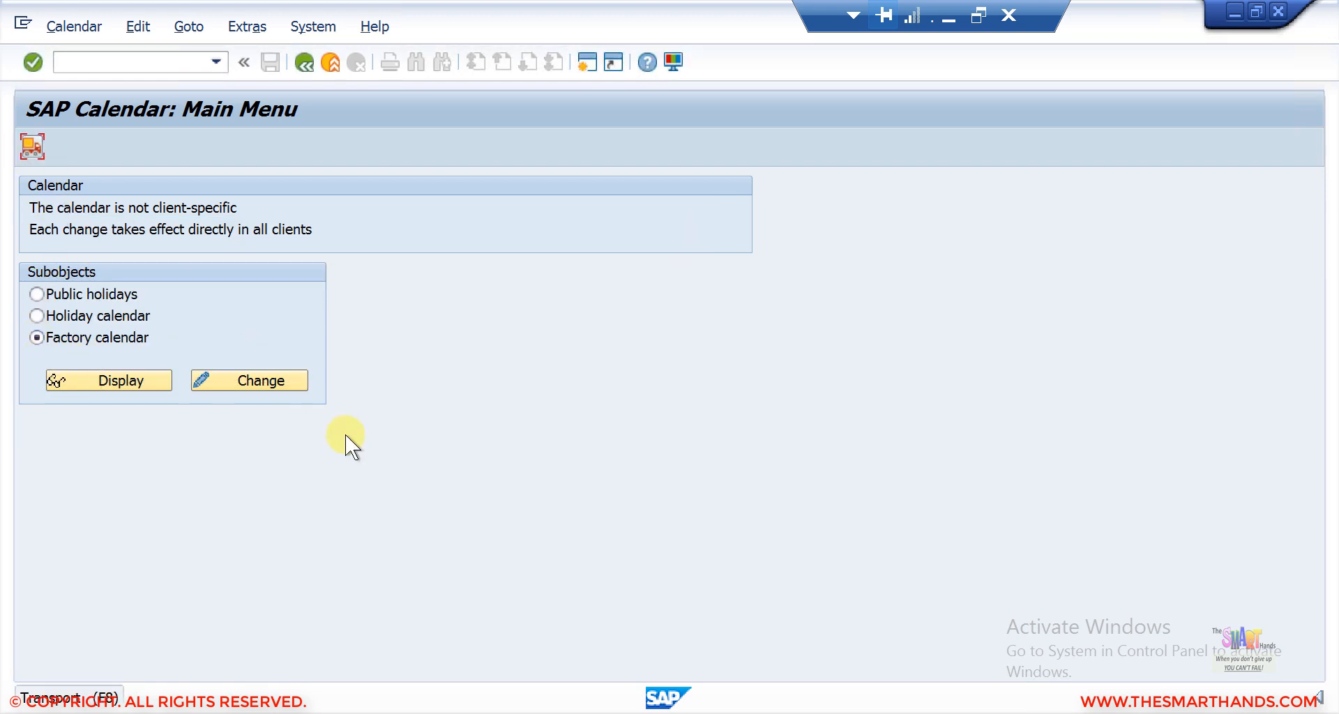
left_click(565, 455)
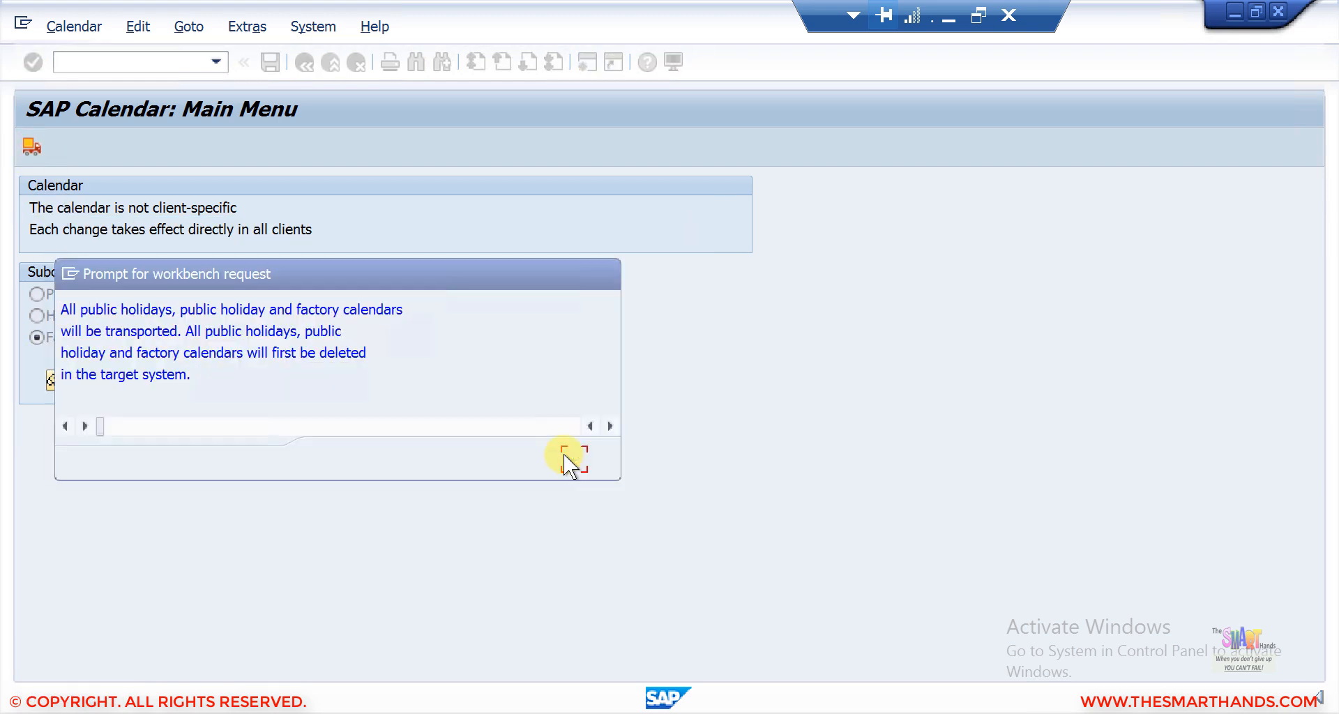
left_click(408, 350)
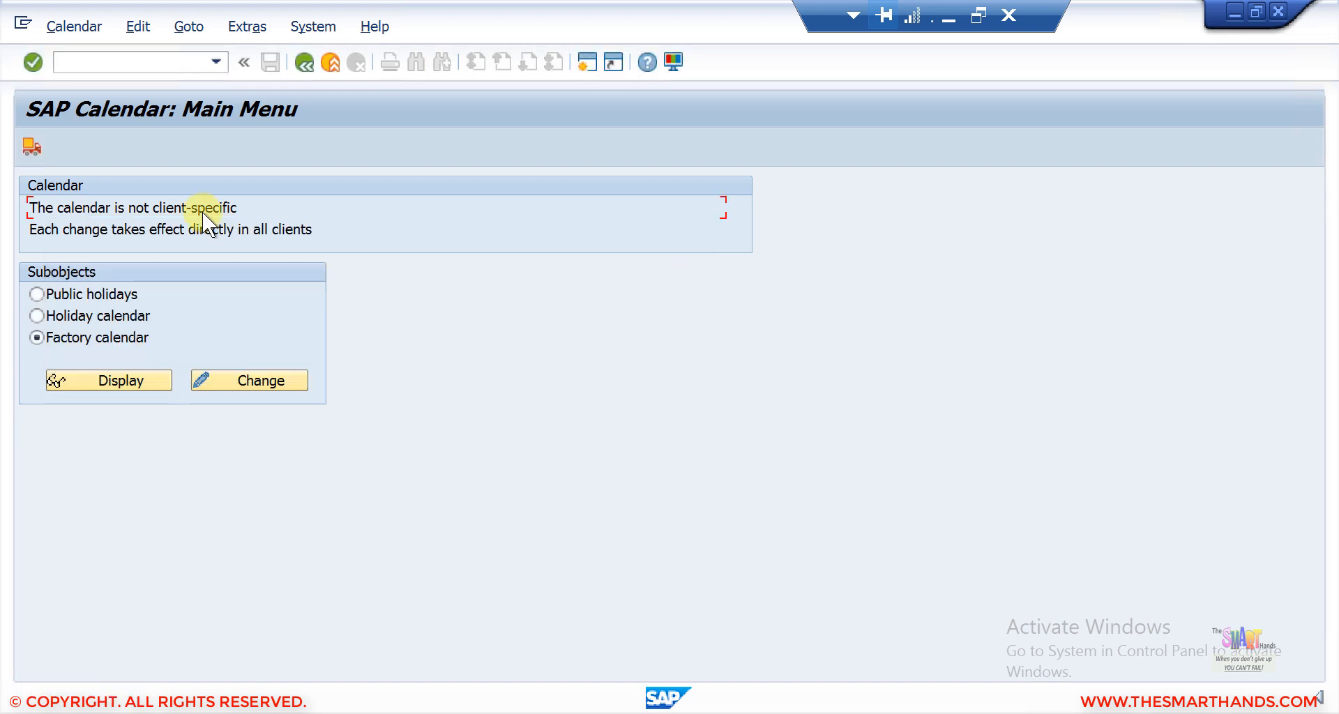
Leave the SAP Calendar and run transaction SPRO to display the SAP Customizing Implementation Guide.
left_click(138, 58)
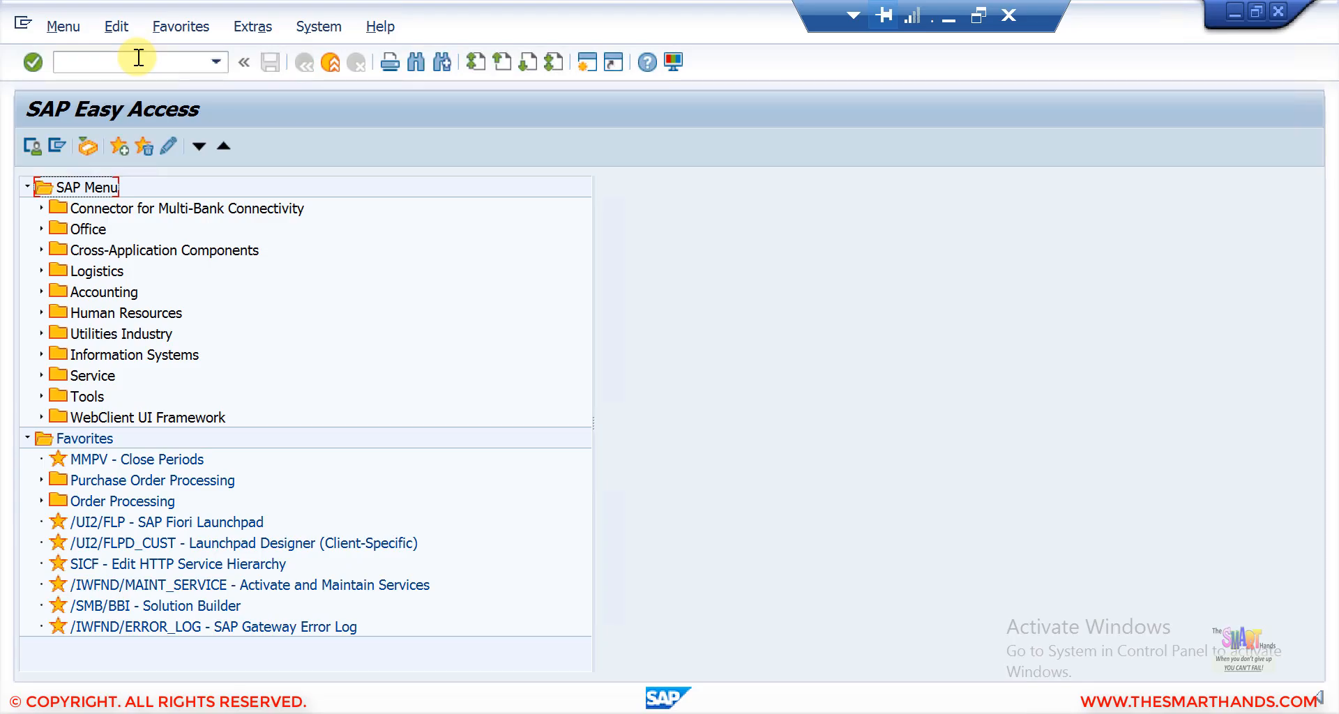
left_click(131, 61)
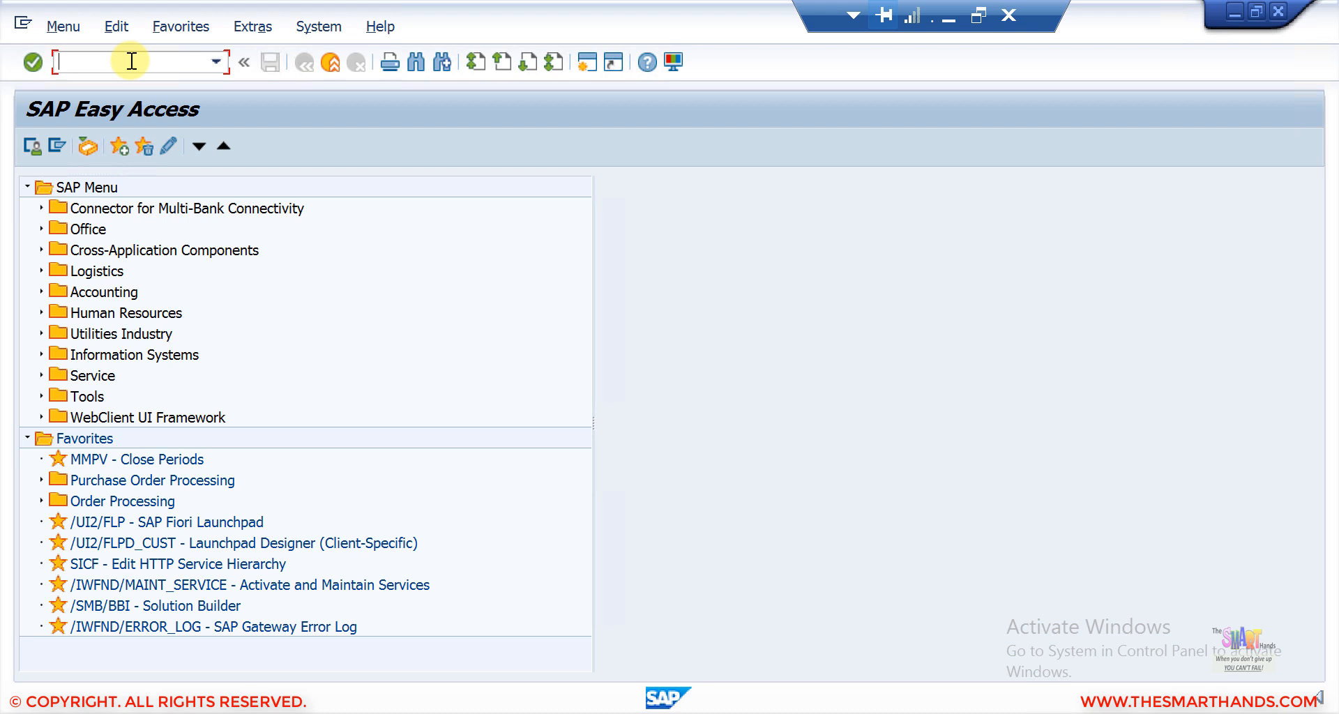
type("spro")
key("Return")
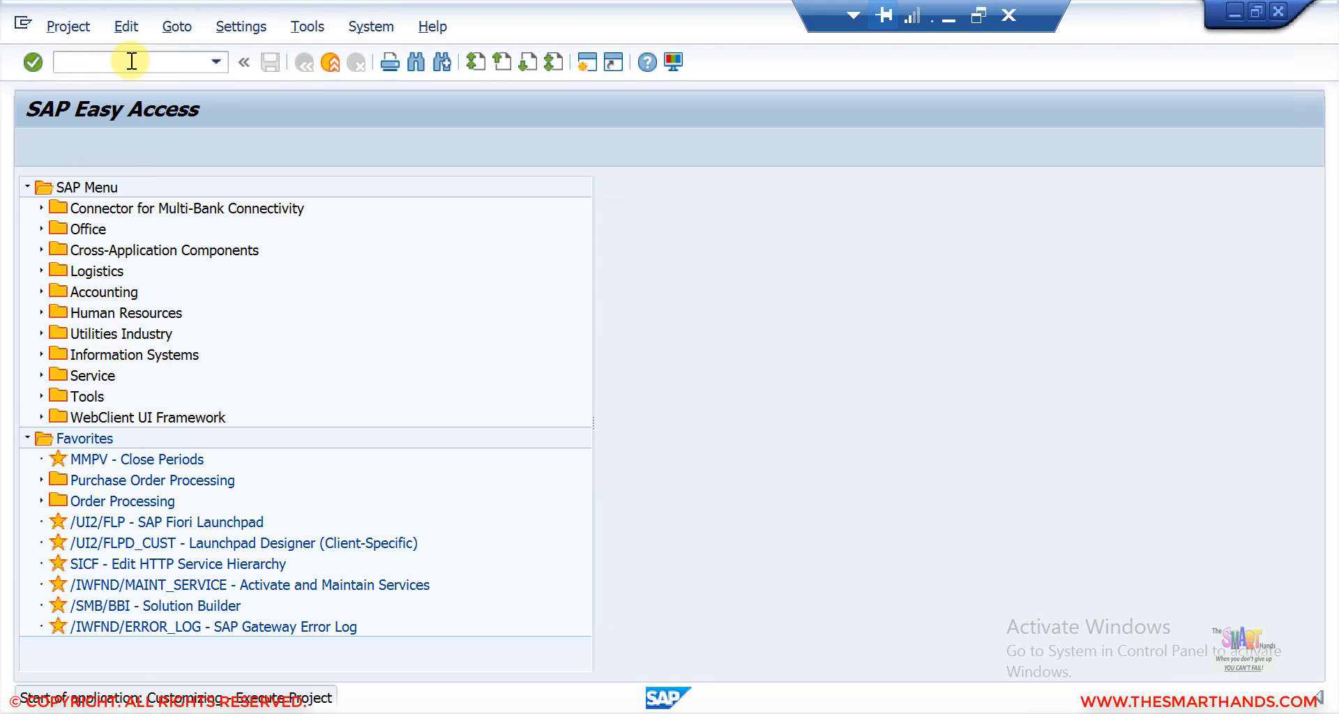
left_click(119, 156)
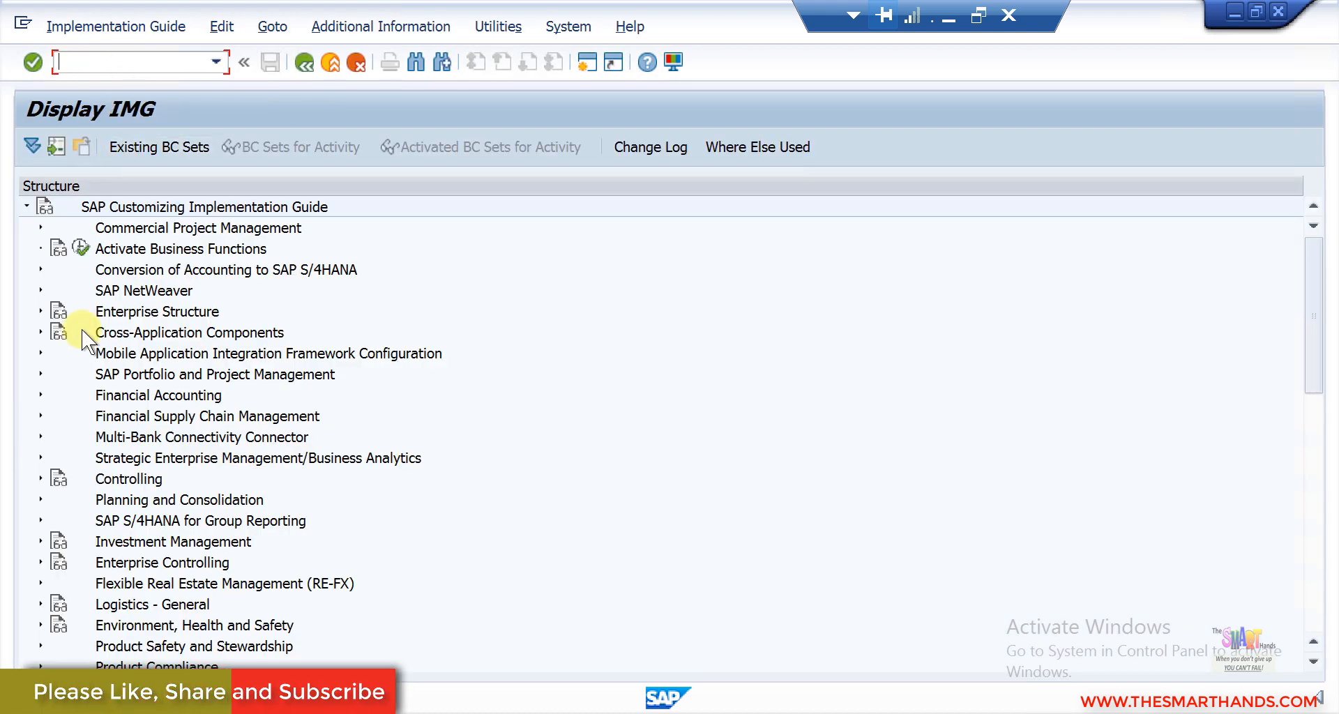
Open Define Shipping Points from the shipping point activity under Enterprise Structure, Definition, Logistics Execution.
left_click(39, 309)
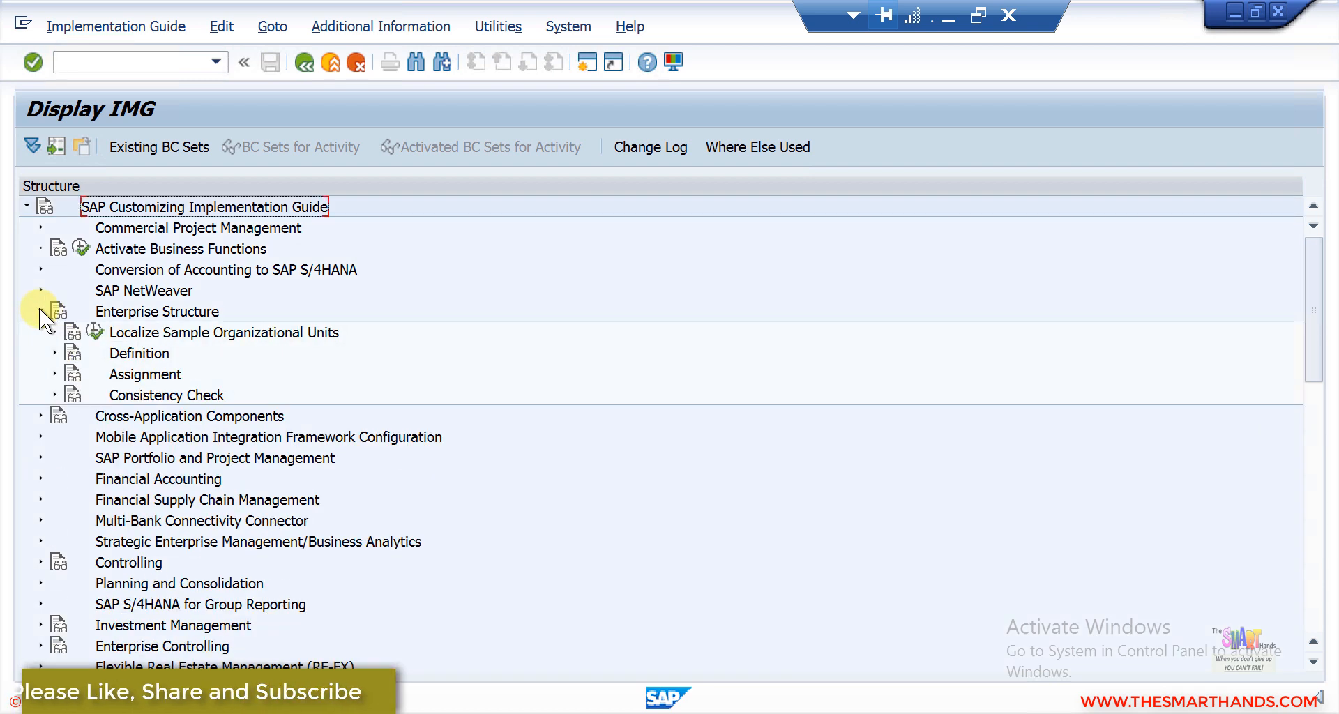
left_click(53, 352)
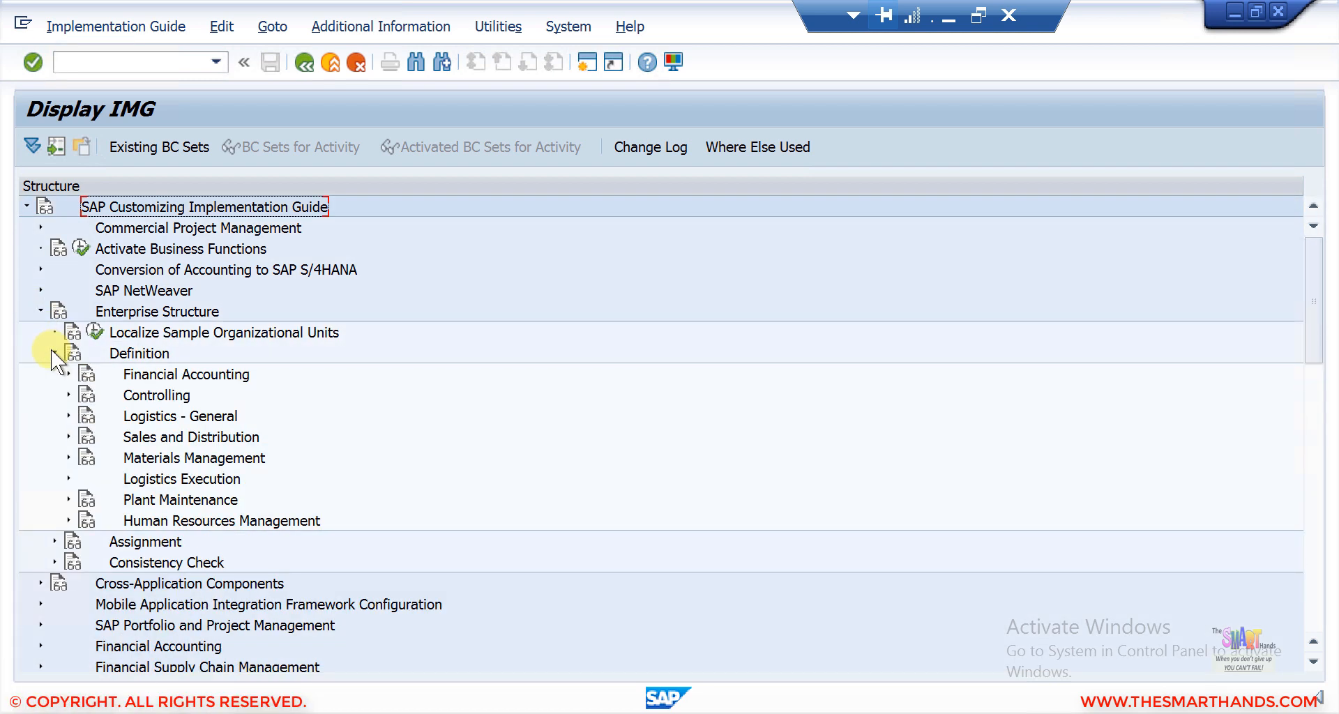
left_click(68, 437)
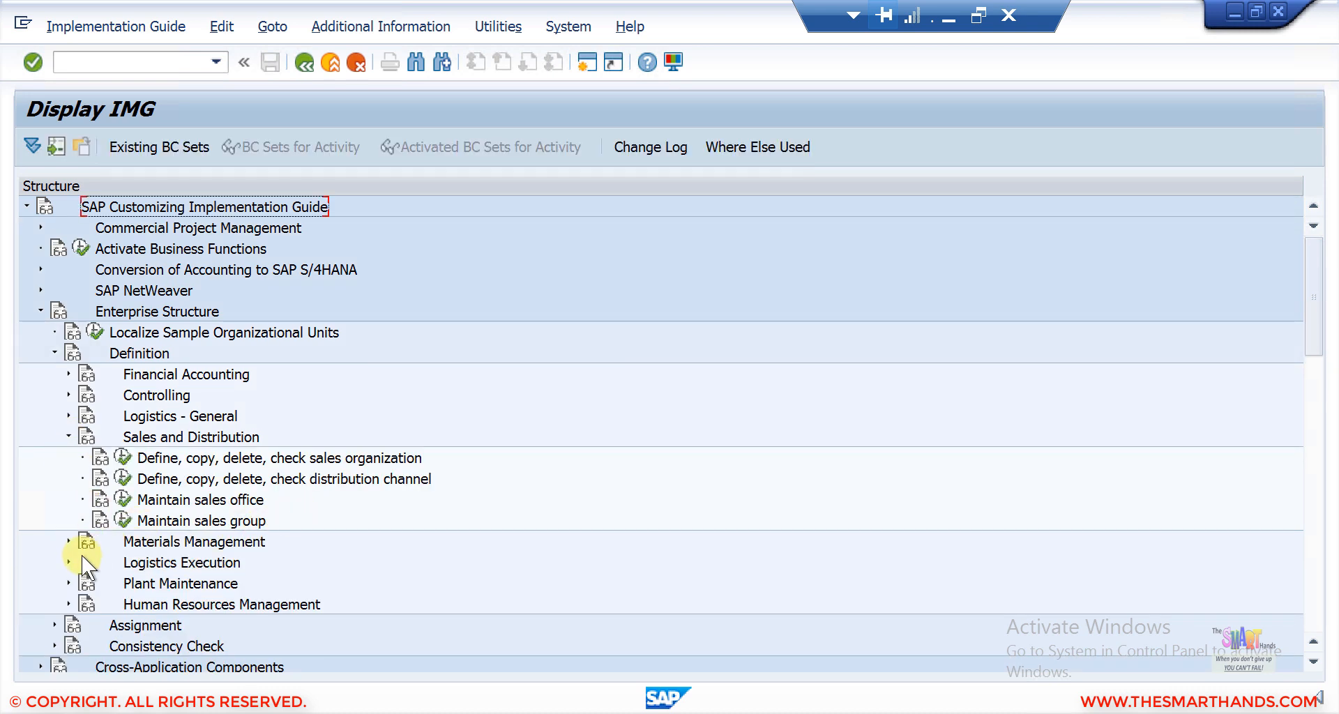
left_click(66, 437)
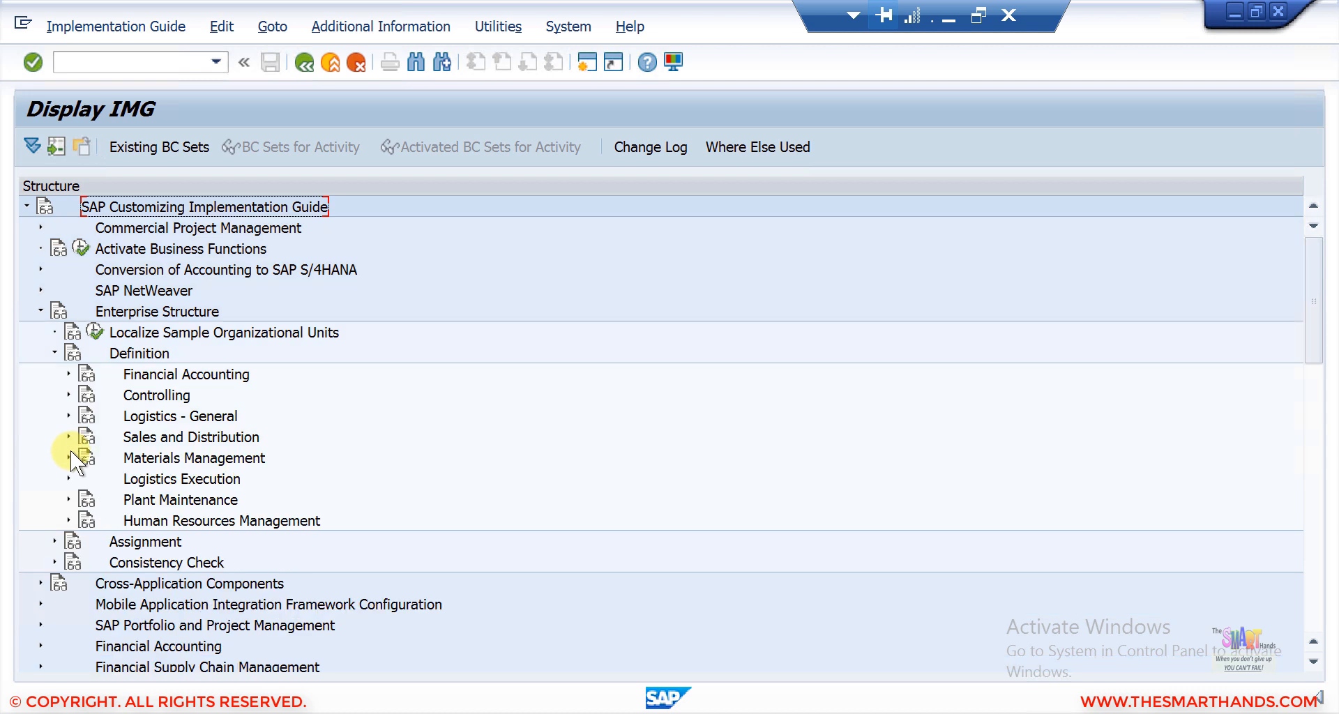
left_click(68, 478)
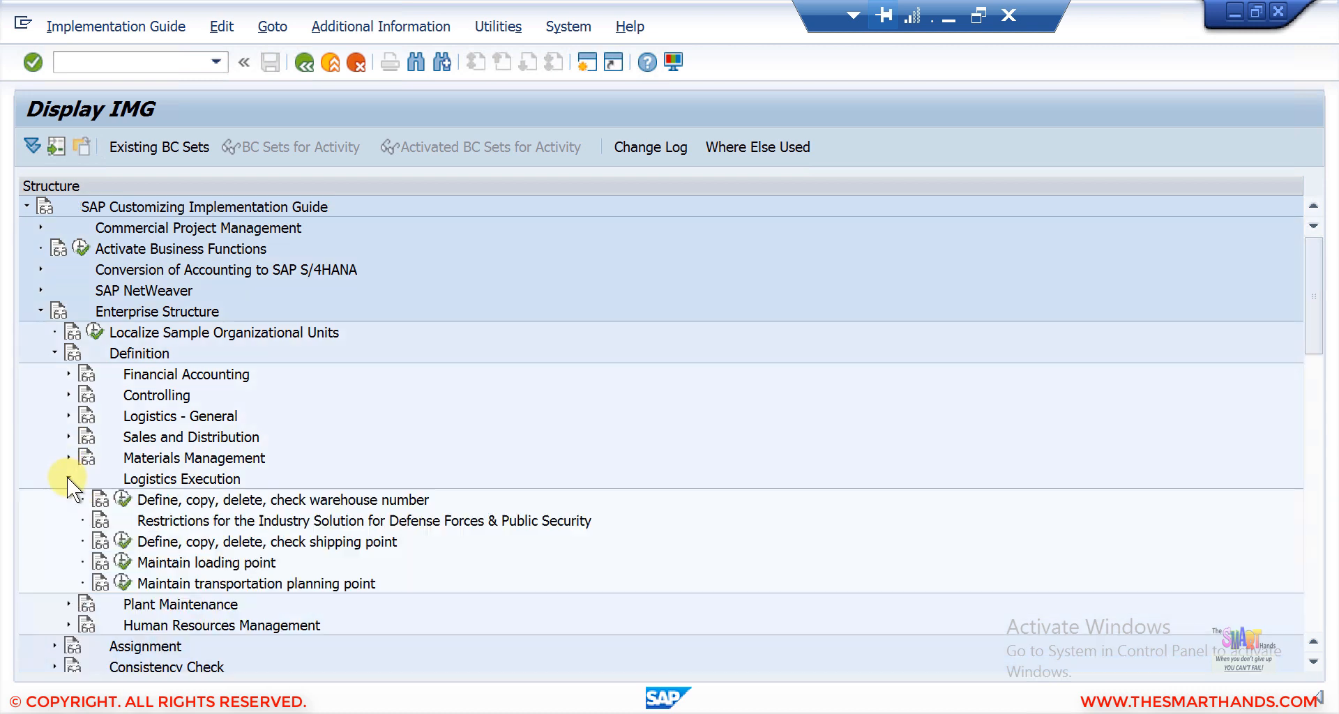
left_click(123, 543)
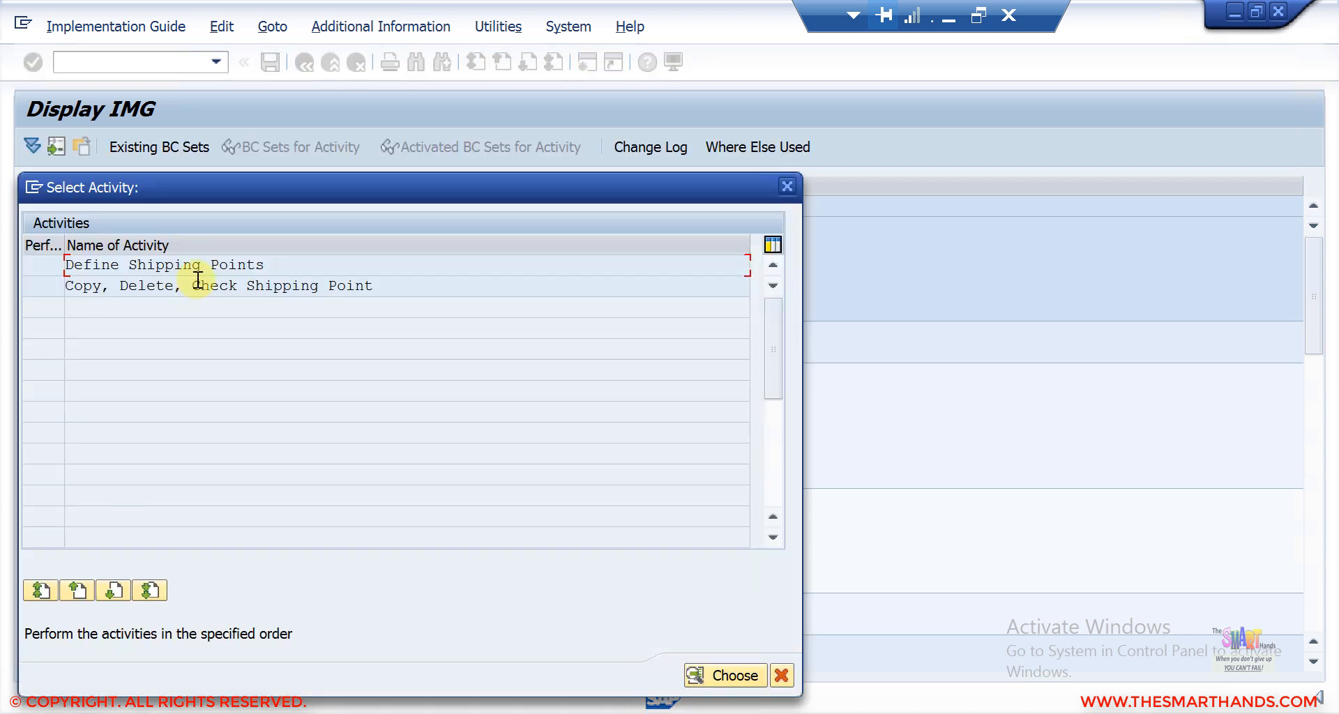
double_click(206, 263)
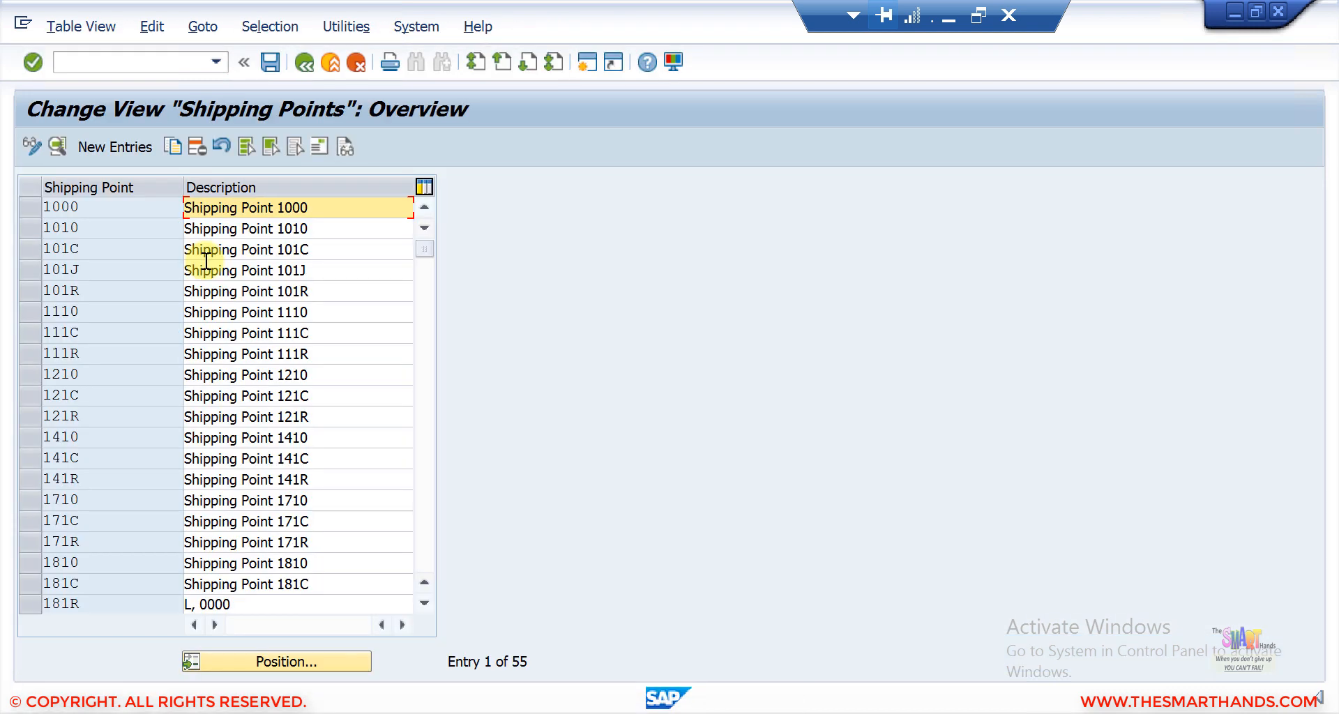
Open the details of shipping point 1000 and choose S1, Factory Calendar New York US, as its factory calendar.
double_click(232, 212)
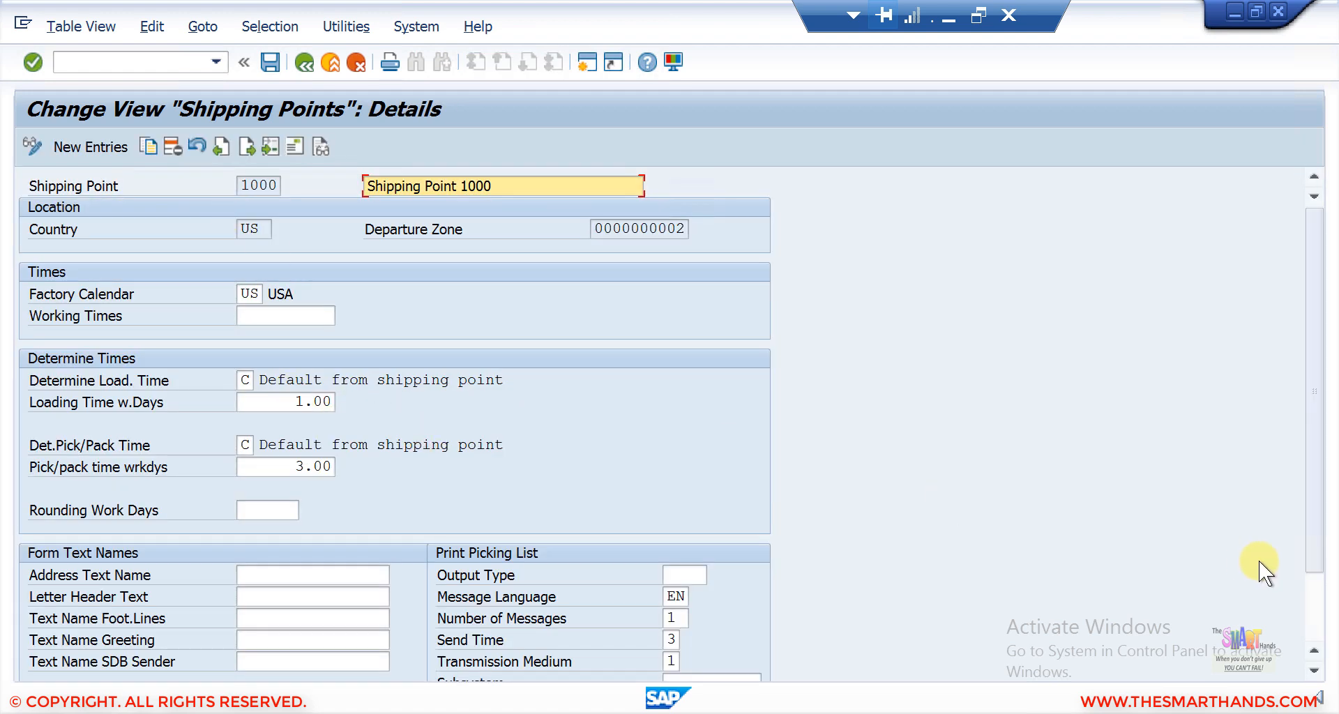
left_click(251, 293)
key("F4")
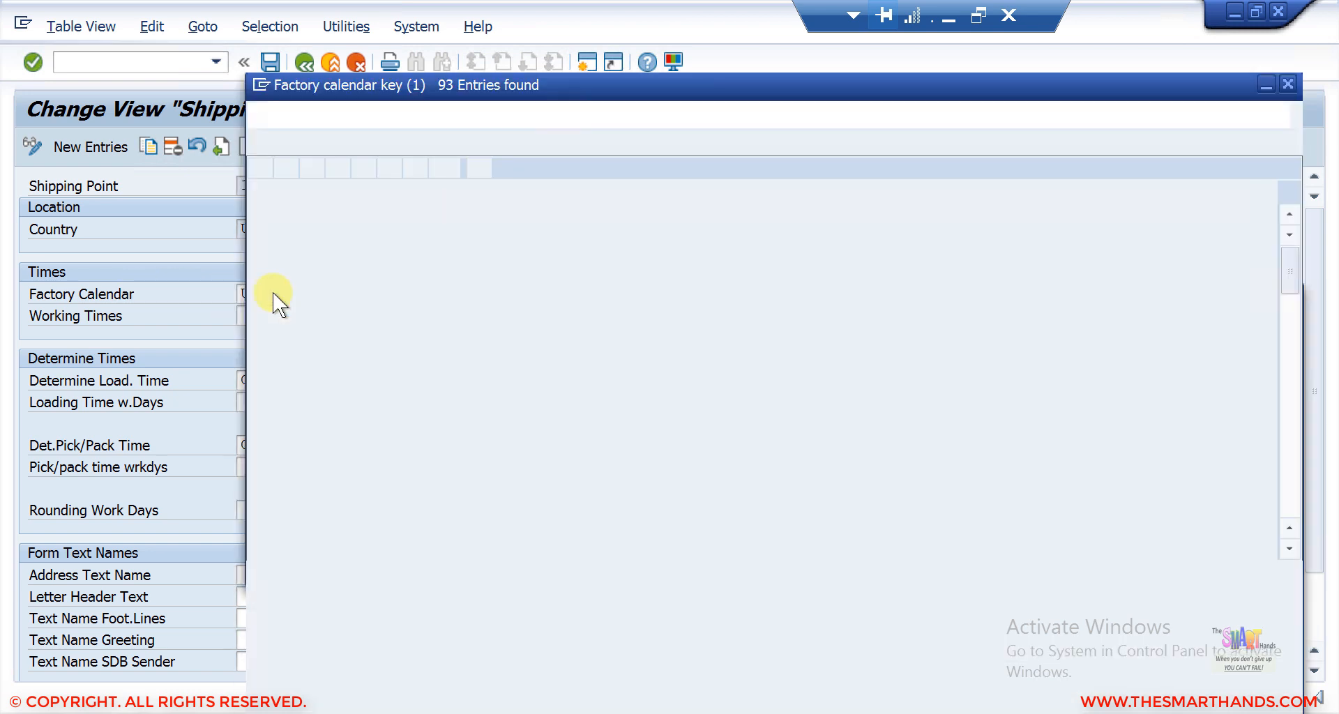
left_click(414, 519)
key("Down")
key("Down")
key("Down")
key("Down")
key("Down")
key("Down")
key("Down")
key("Down")
key("Down")
key("Down")
key("Down")
key("Down")
key("Down")
key("Down")
key("Down")
key("Down")
key("Down")
key("Down")
key("Down")
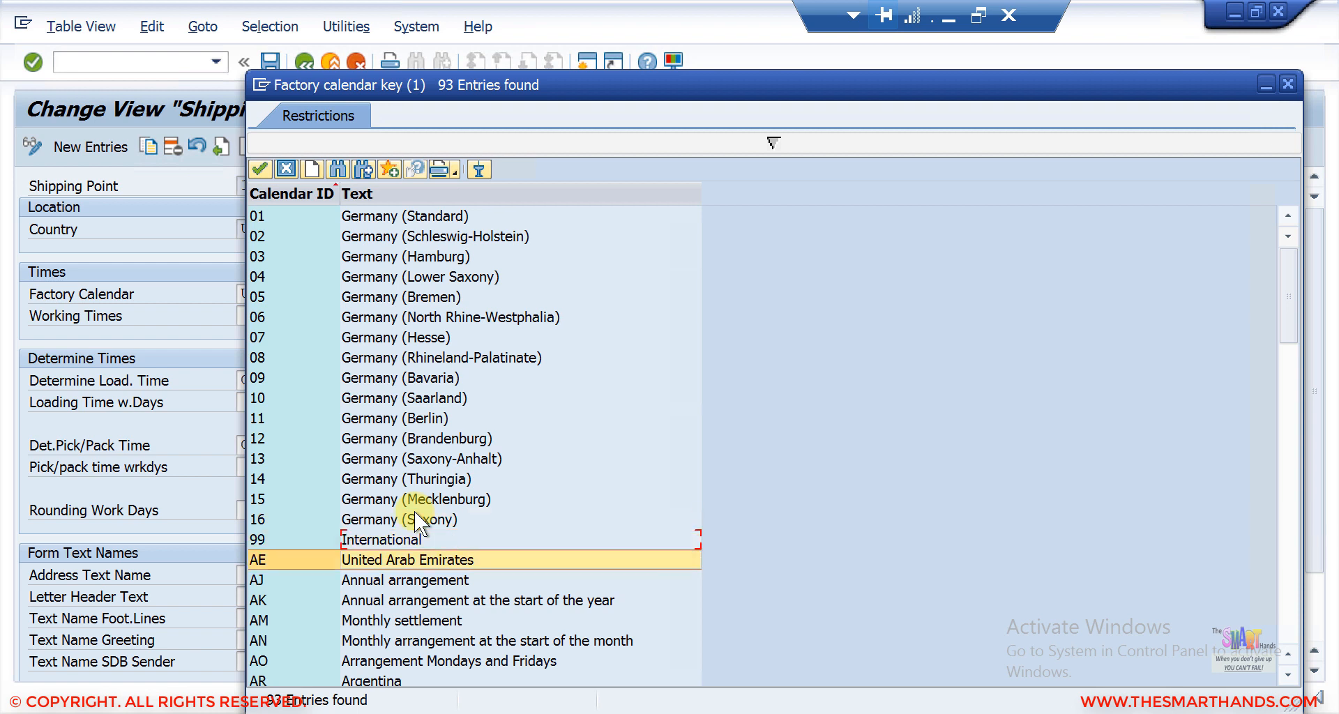
key("Down")
key("Down")
key("Down")
key("Down")
key("Down")
key("Down")
key("Down")
key("Down")
key("Down")
key("Down")
key("Down")
key("Down")
key("Down")
key("Down")
key("Down")
key("Down")
key("Down")
key("Down")
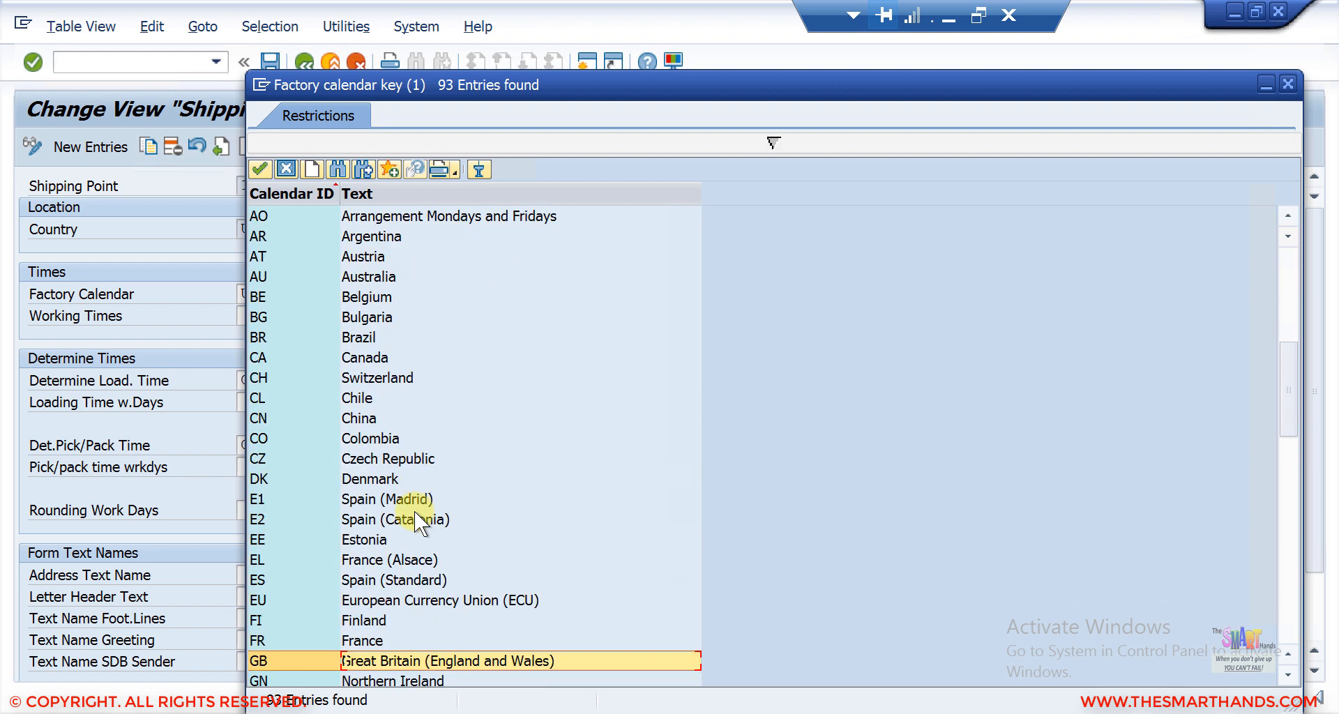
key("Down")
key("Down")
key("Down")
key("Down")
key("Down")
key("Down")
key("Down")
key("Down")
key("Down")
key("Down")
key("Down")
key("Down")
key("Down")
key("Down")
key("Down")
key("Down")
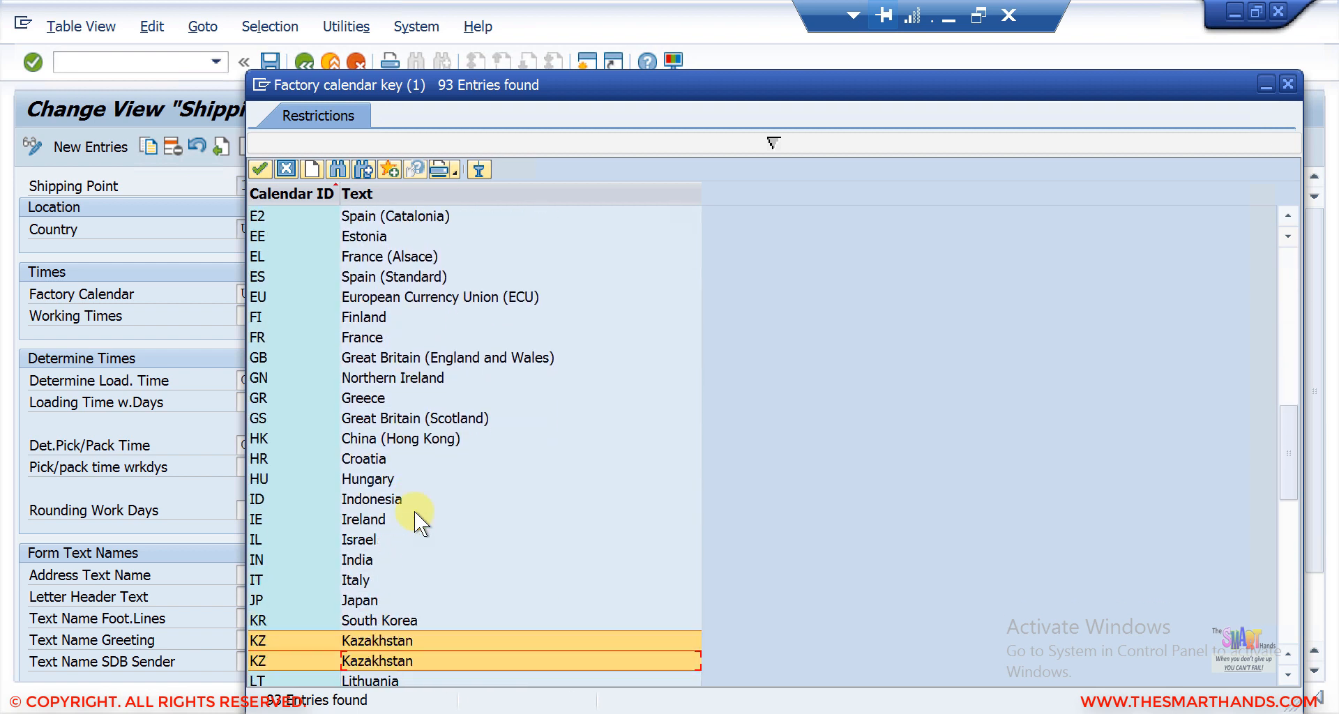
key("Down")
key("Down")
key("Down")
key("Down")
key("Down")
key("Down")
key("Down")
key("Down")
key("Down")
key("Down")
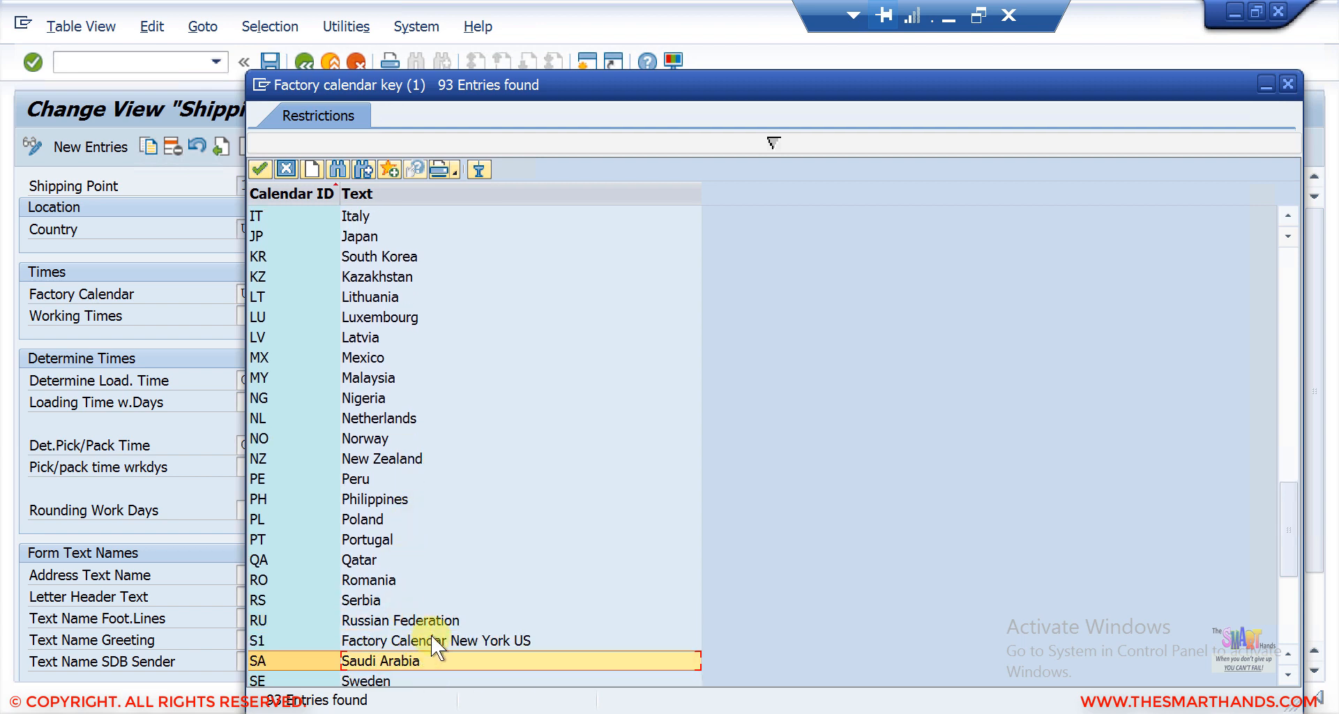
double_click(431, 636)
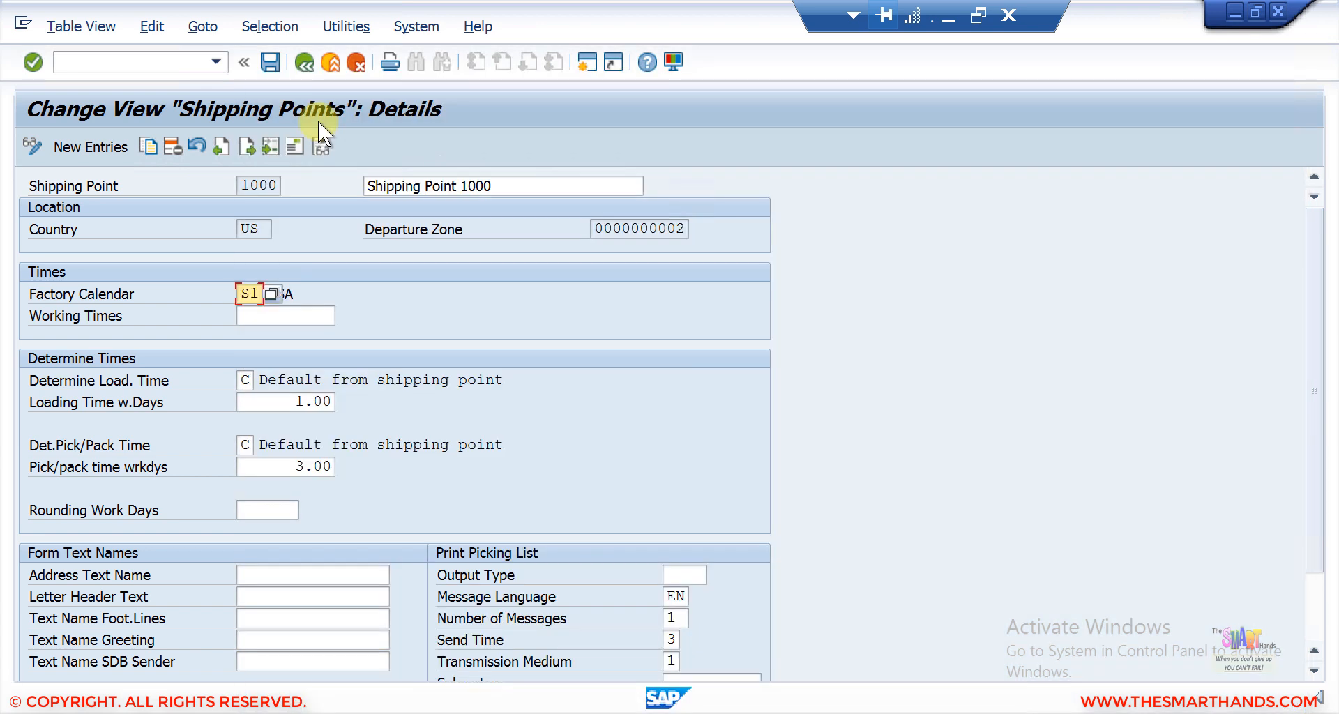
Save the shipping point under customizing request S4HK900124 and return to the implementation guide structure.
left_click(272, 62)
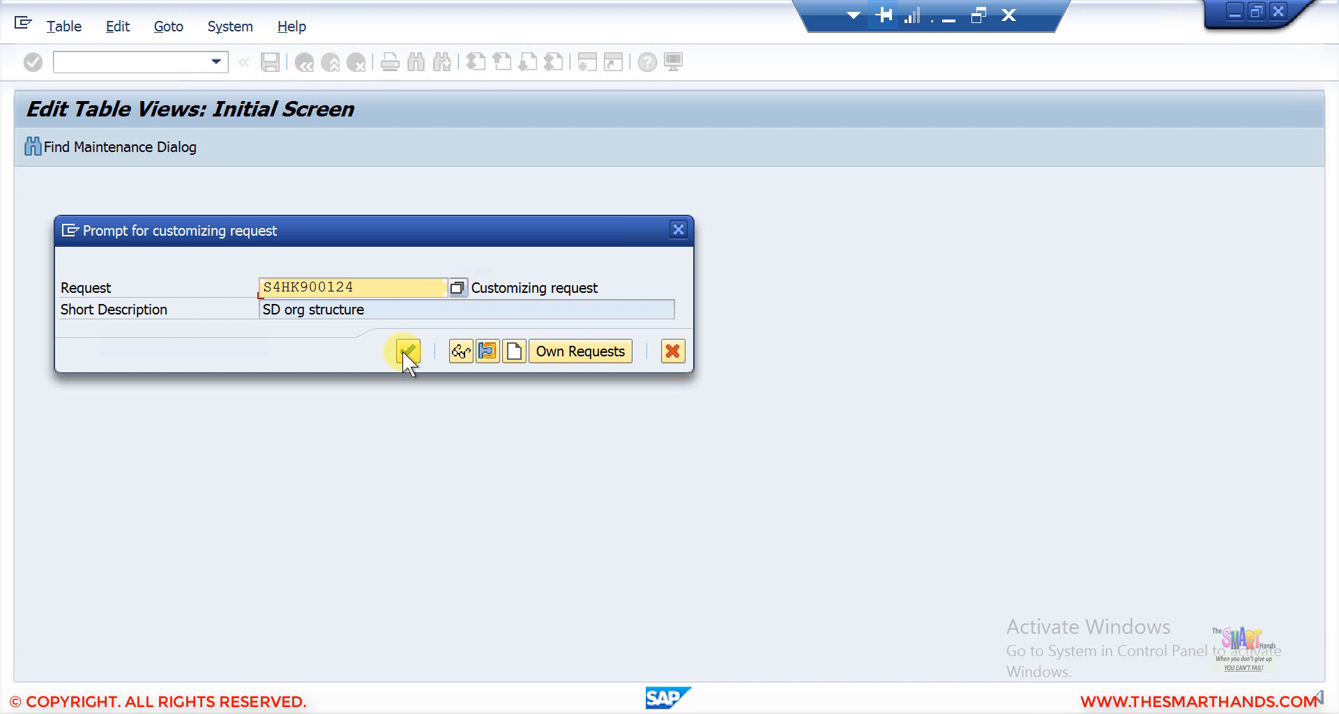
left_click(407, 351)
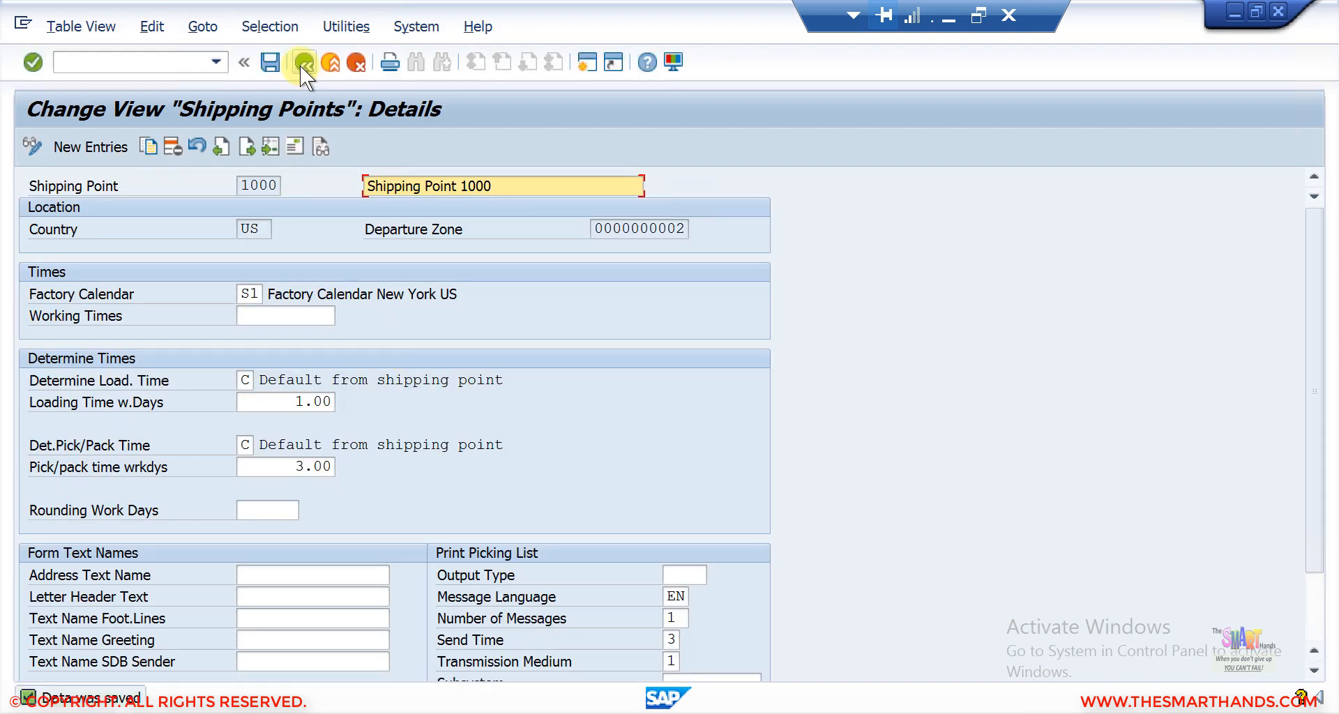
left_click(302, 64)
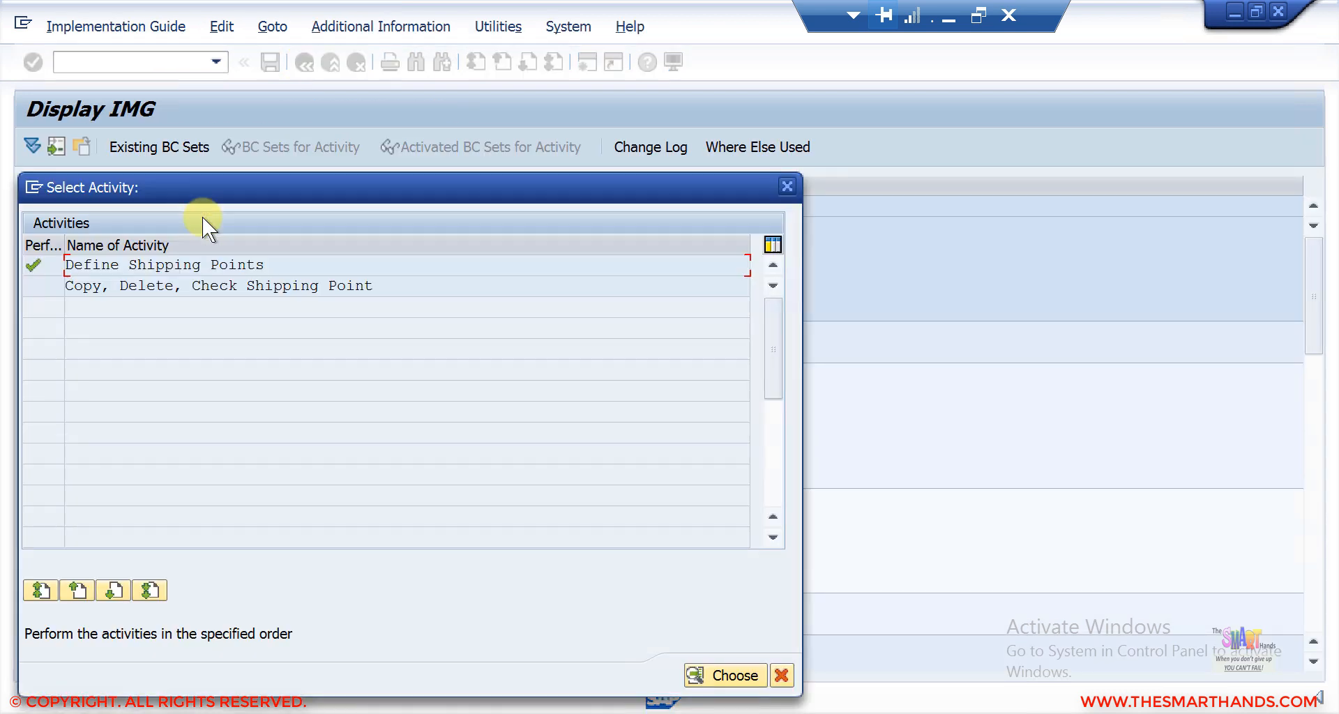
left_click(786, 187)
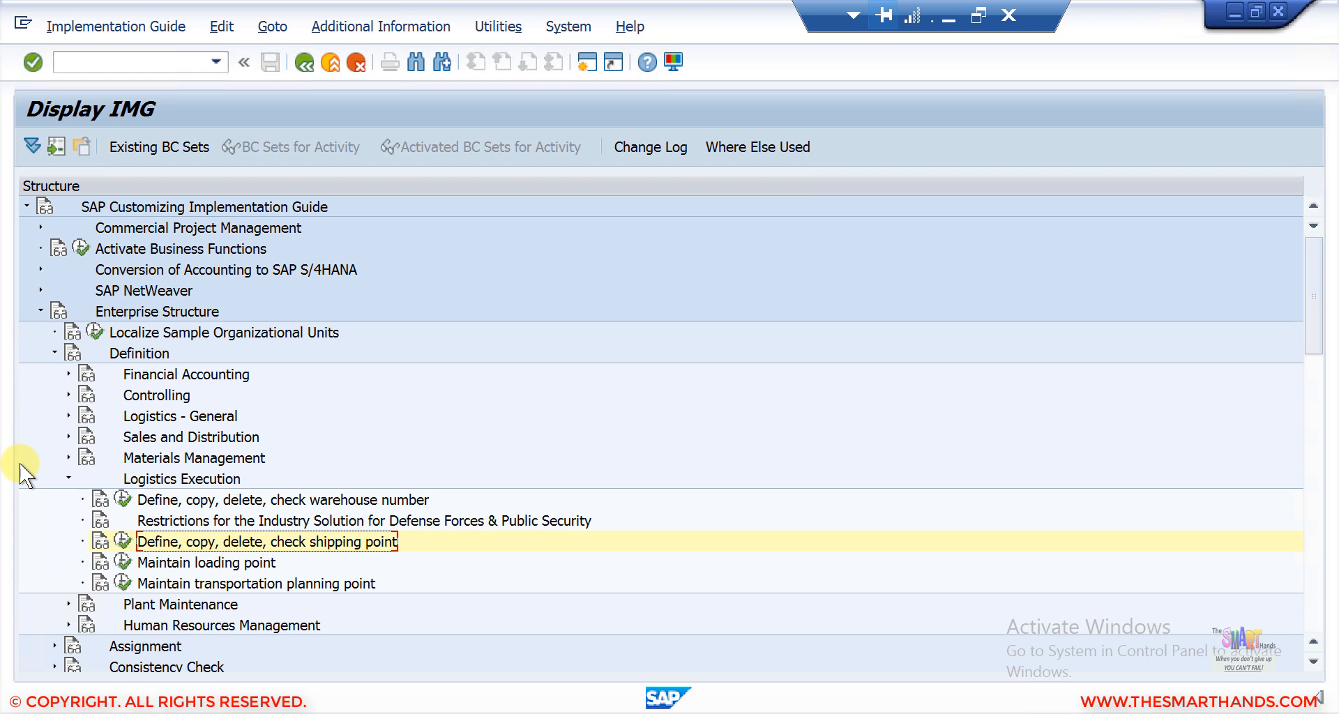
Open Define Plant from the plant activity under Enterprise Structure, Definition, Logistics - General.
left_click(68, 457)
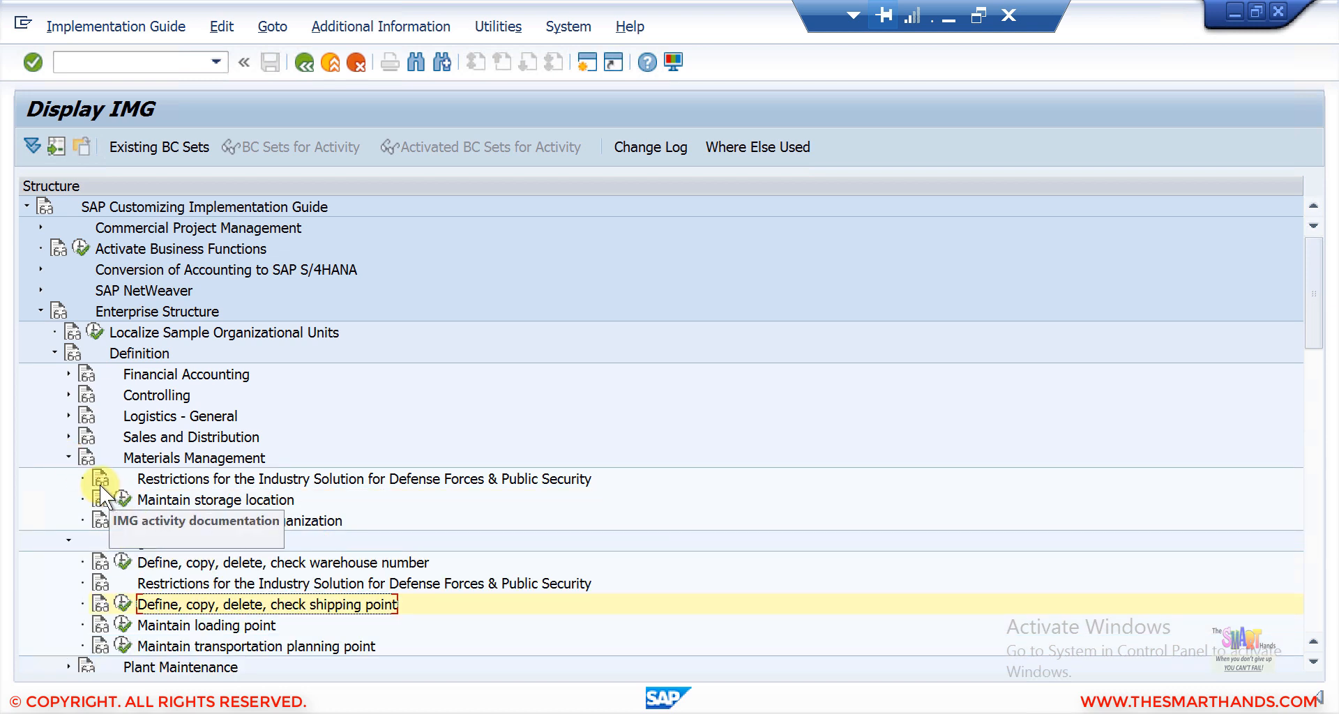
left_click(66, 458)
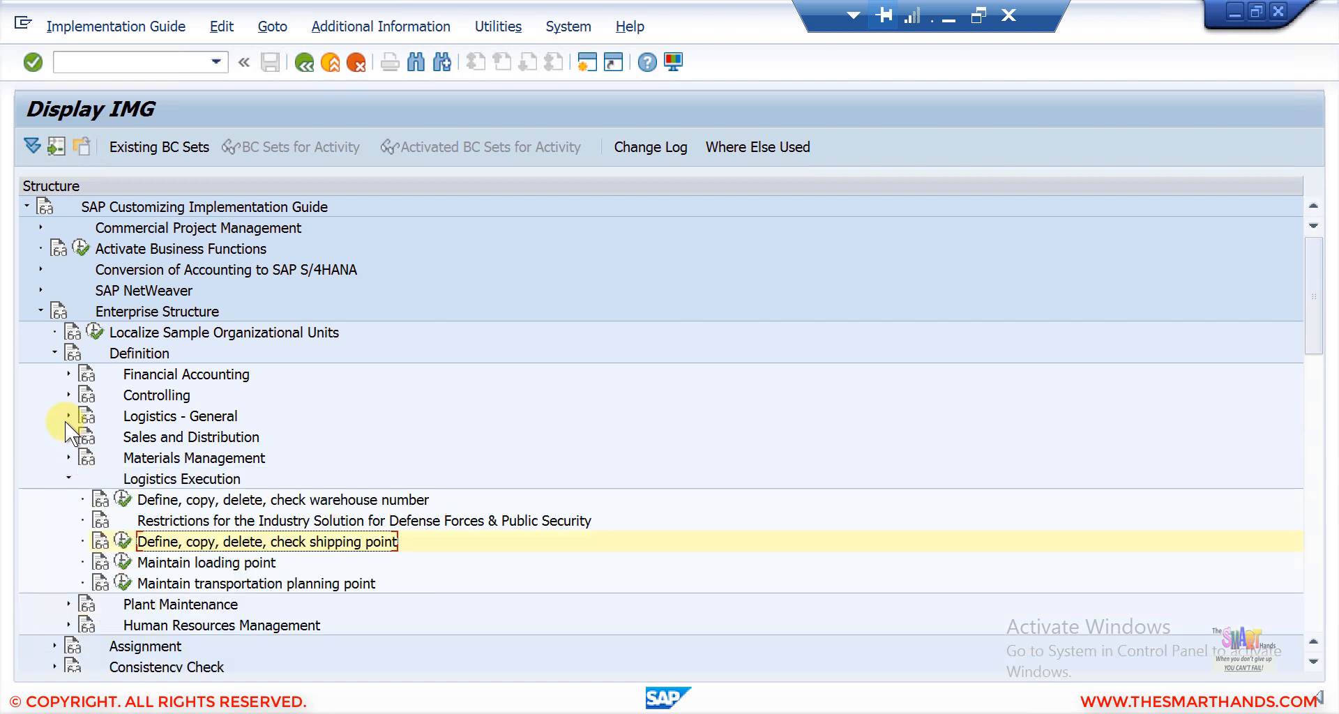
left_click(66, 412)
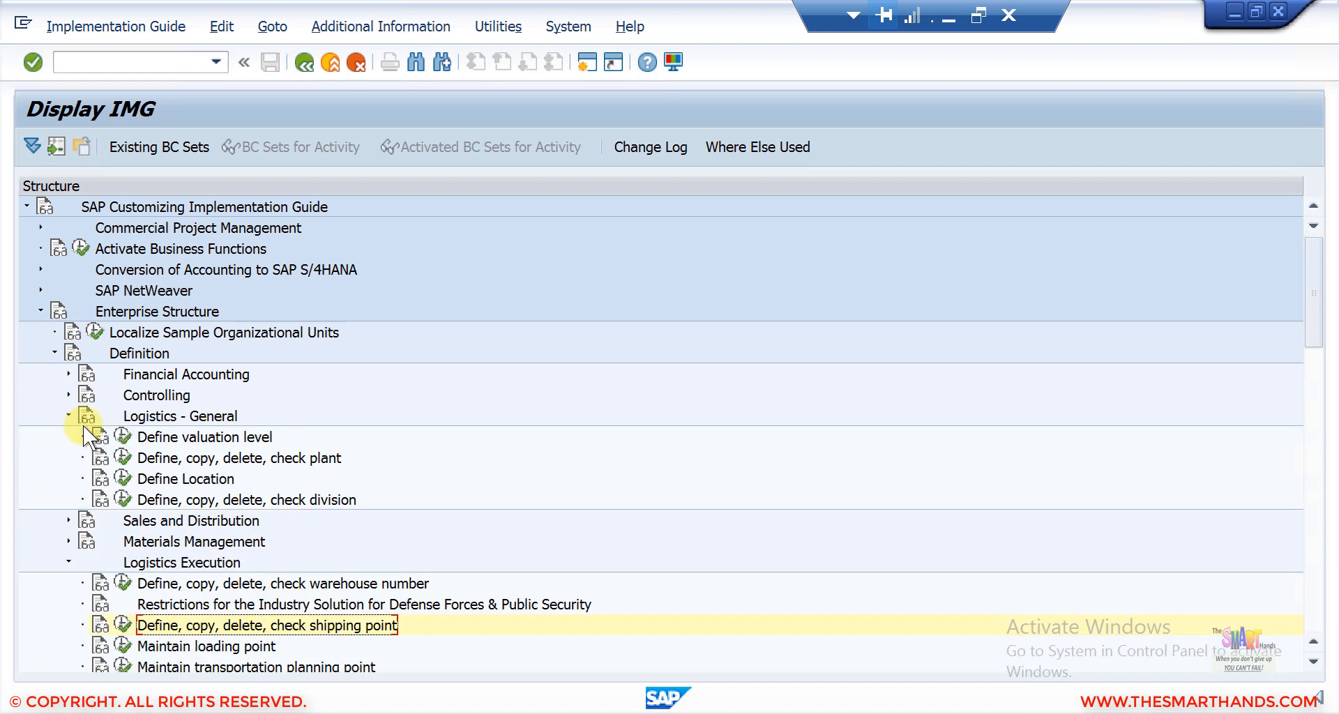
left_click(124, 460)
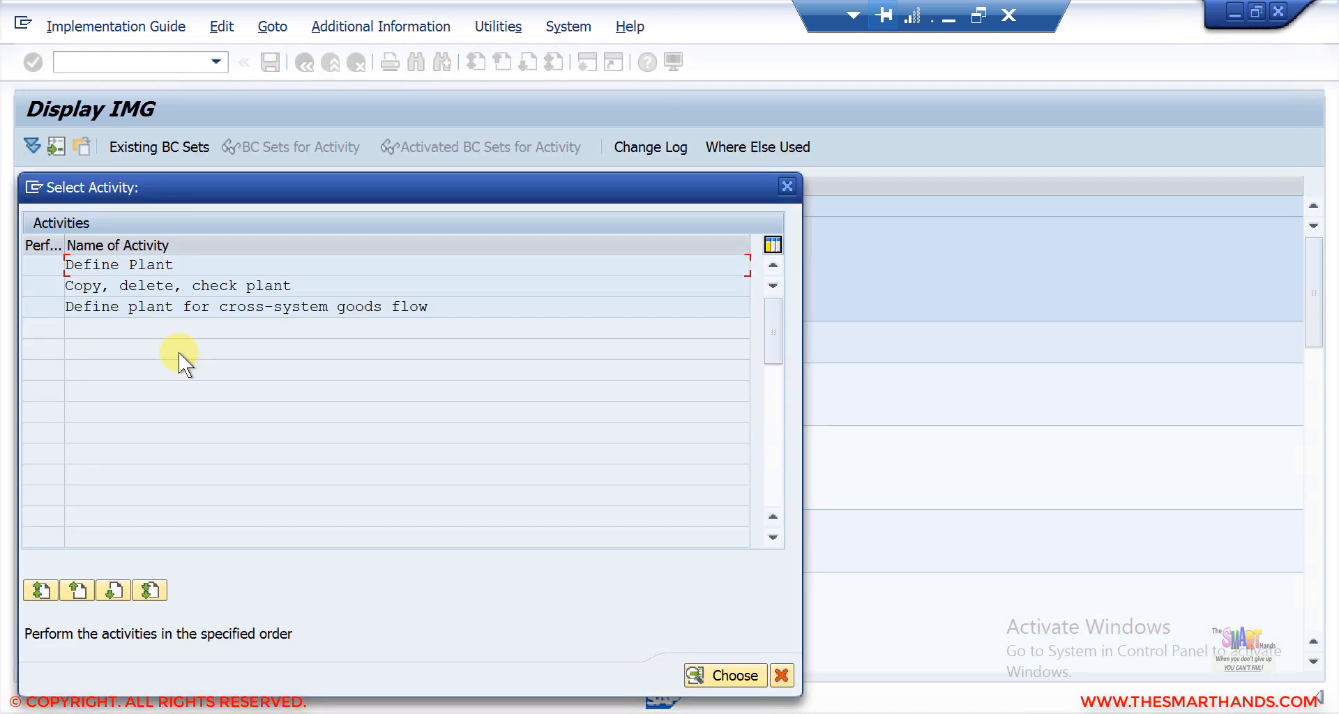
double_click(176, 267)
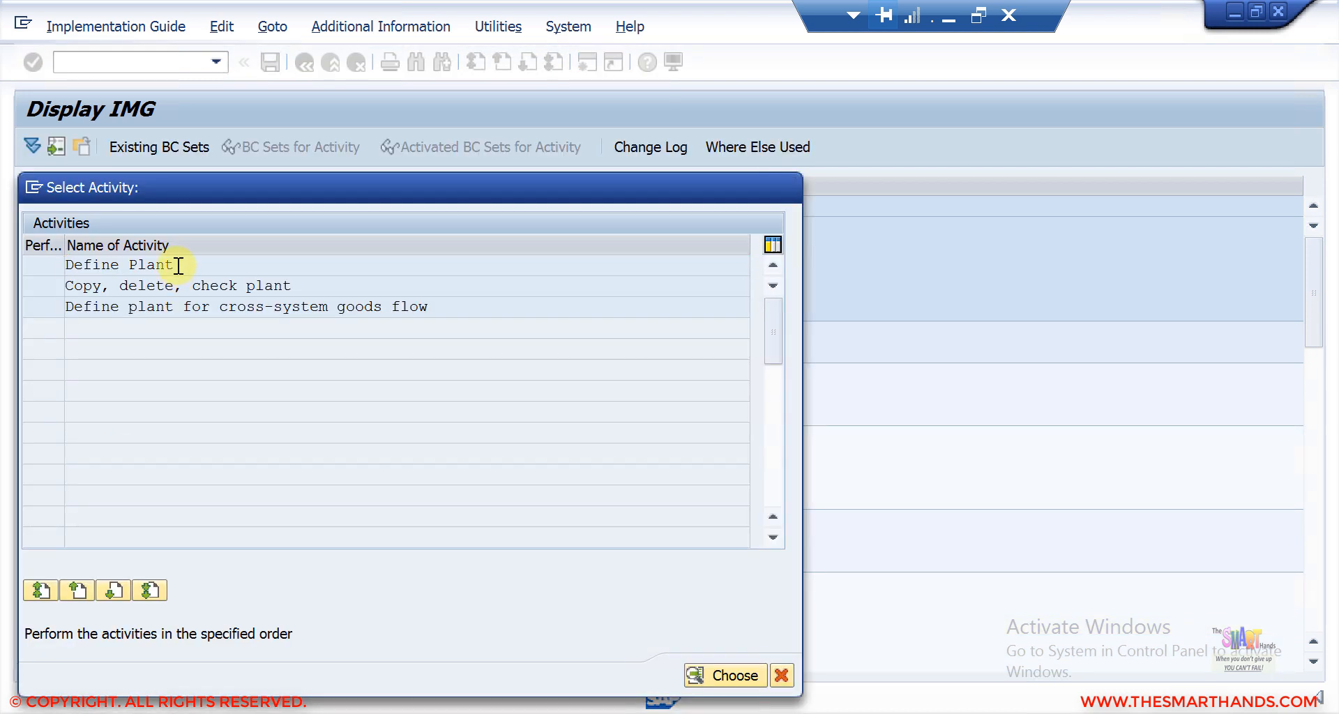
View the factory calendar assignment in the details of plant 1010 and return to the implementation guide structure.
double_click(185, 254)
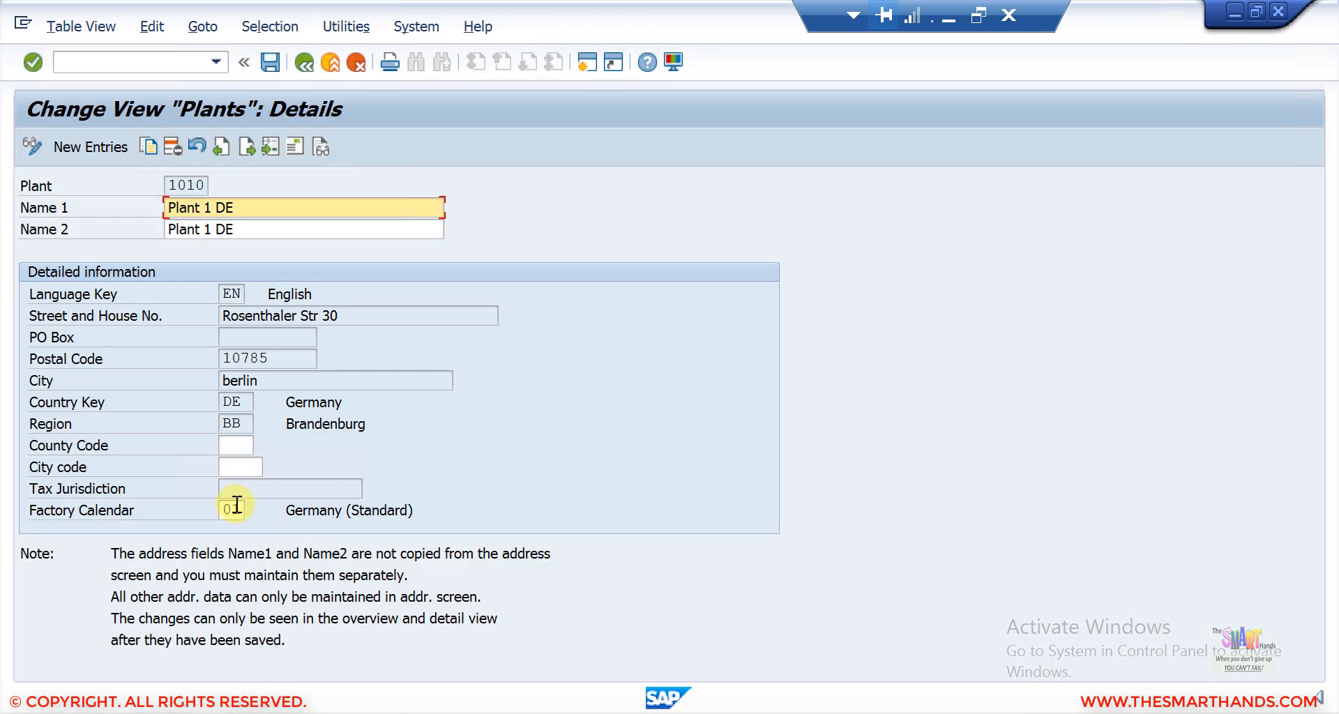
left_click(237, 508)
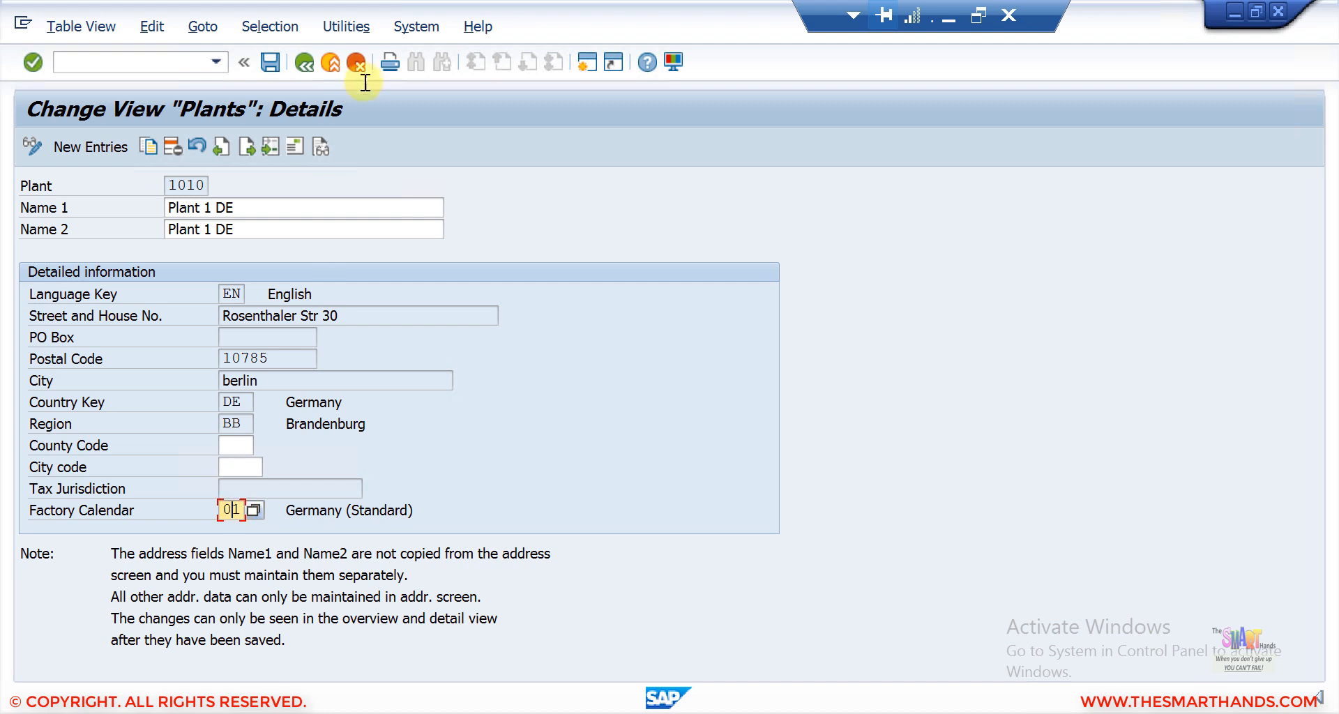
left_click(303, 64)
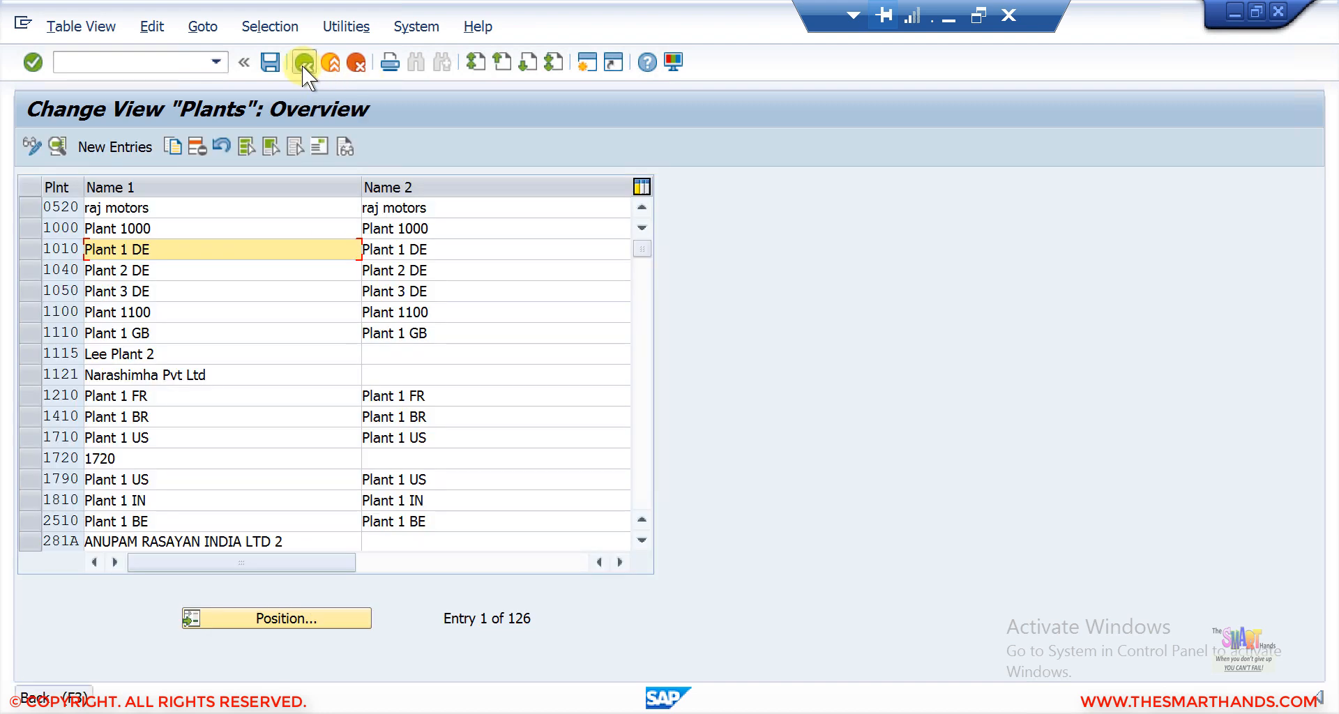
left_click(302, 63)
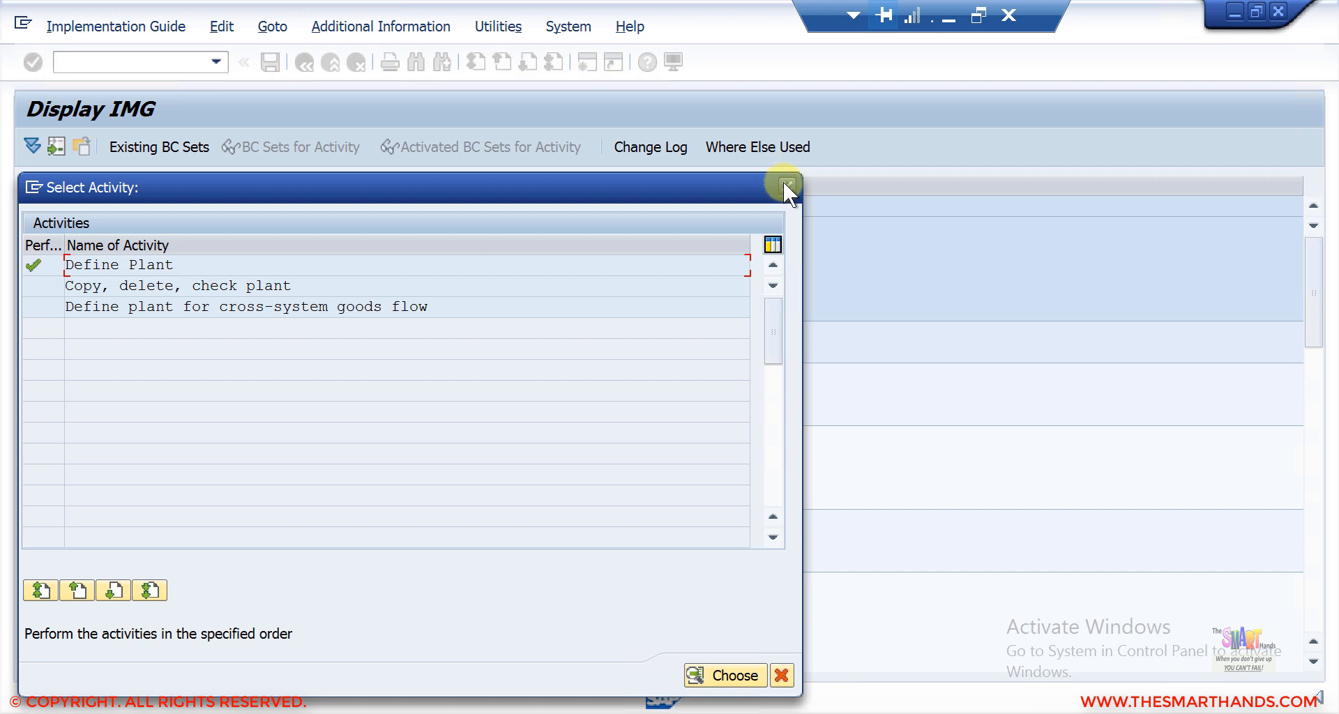
left_click(785, 183)
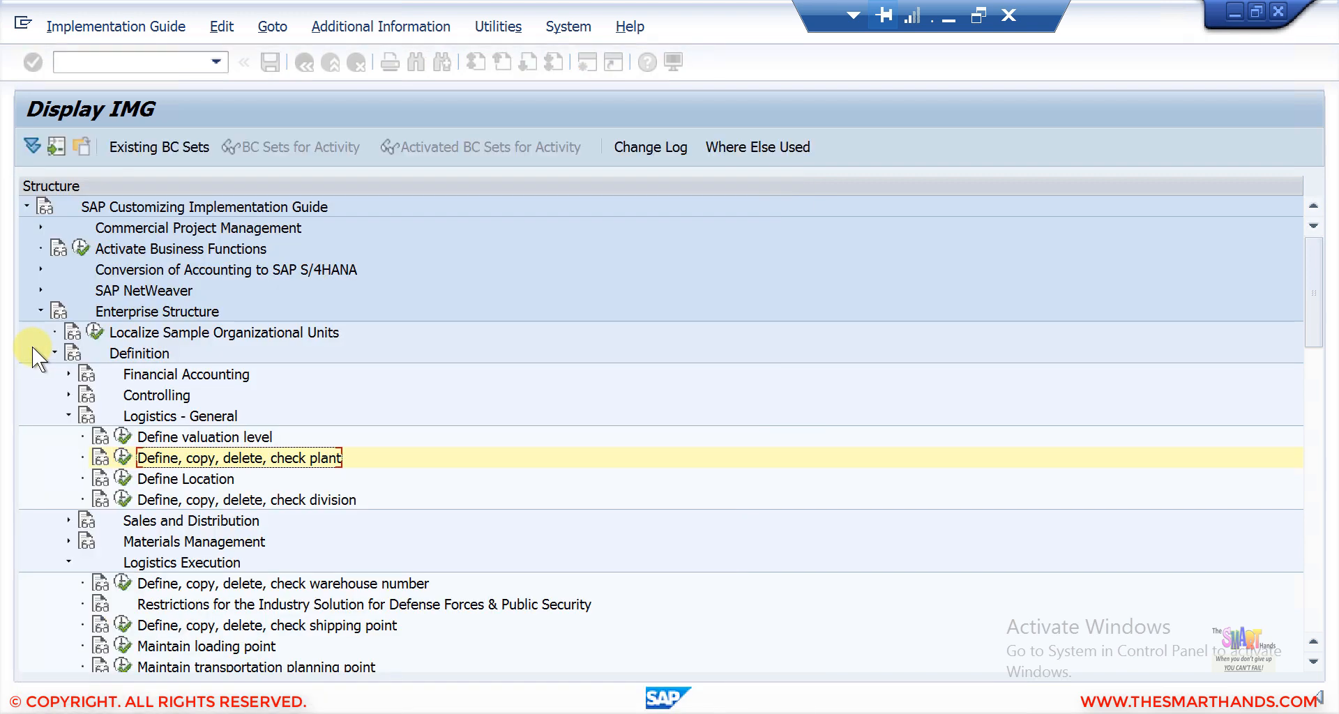
Collapse Enterprise Structure and expand Basic Functions under Sales and Distribution in the implementation guide.
left_click(38, 311)
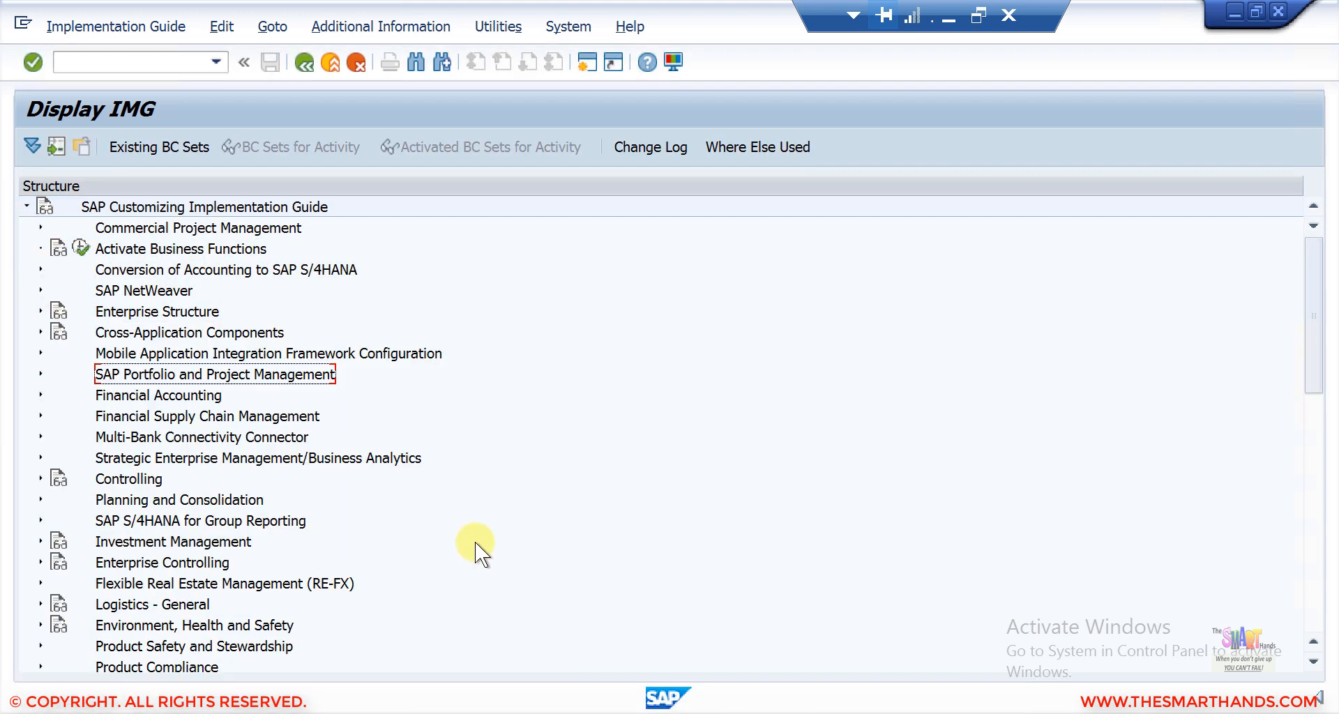
left_click(1313, 661)
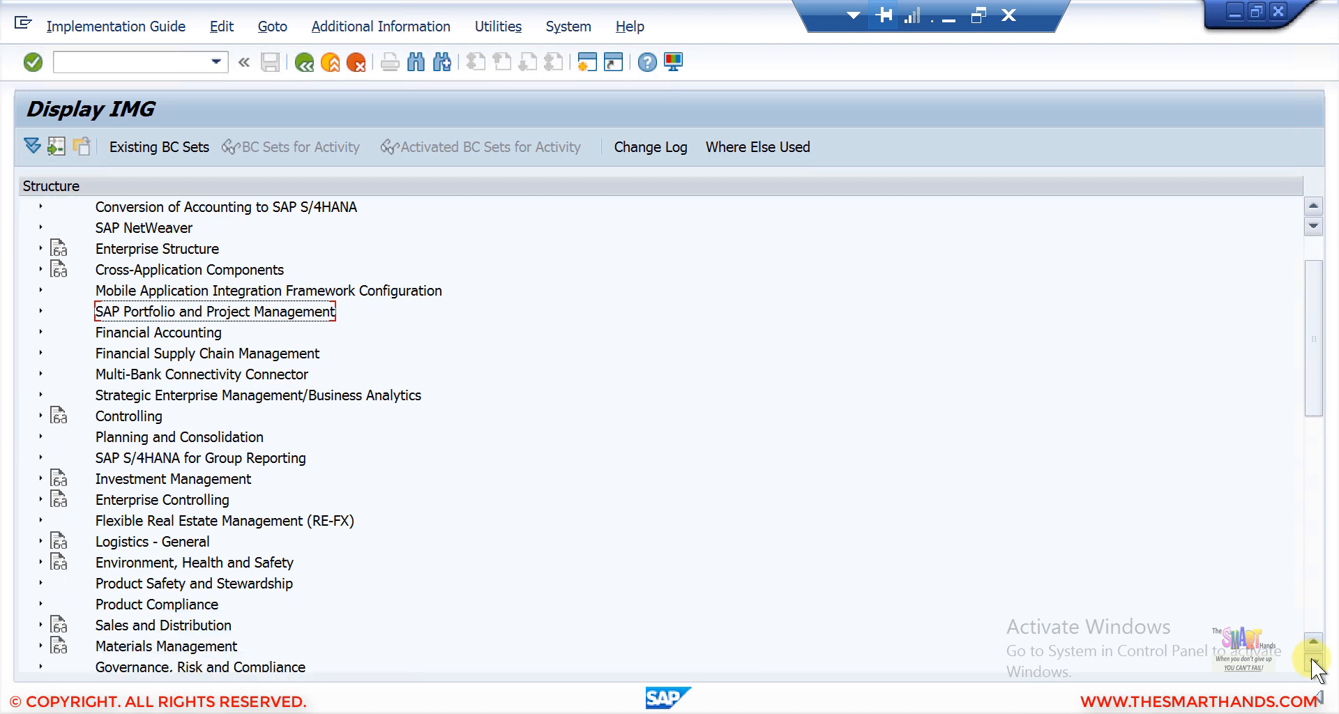
scroll(1313, 661, "down", 4)
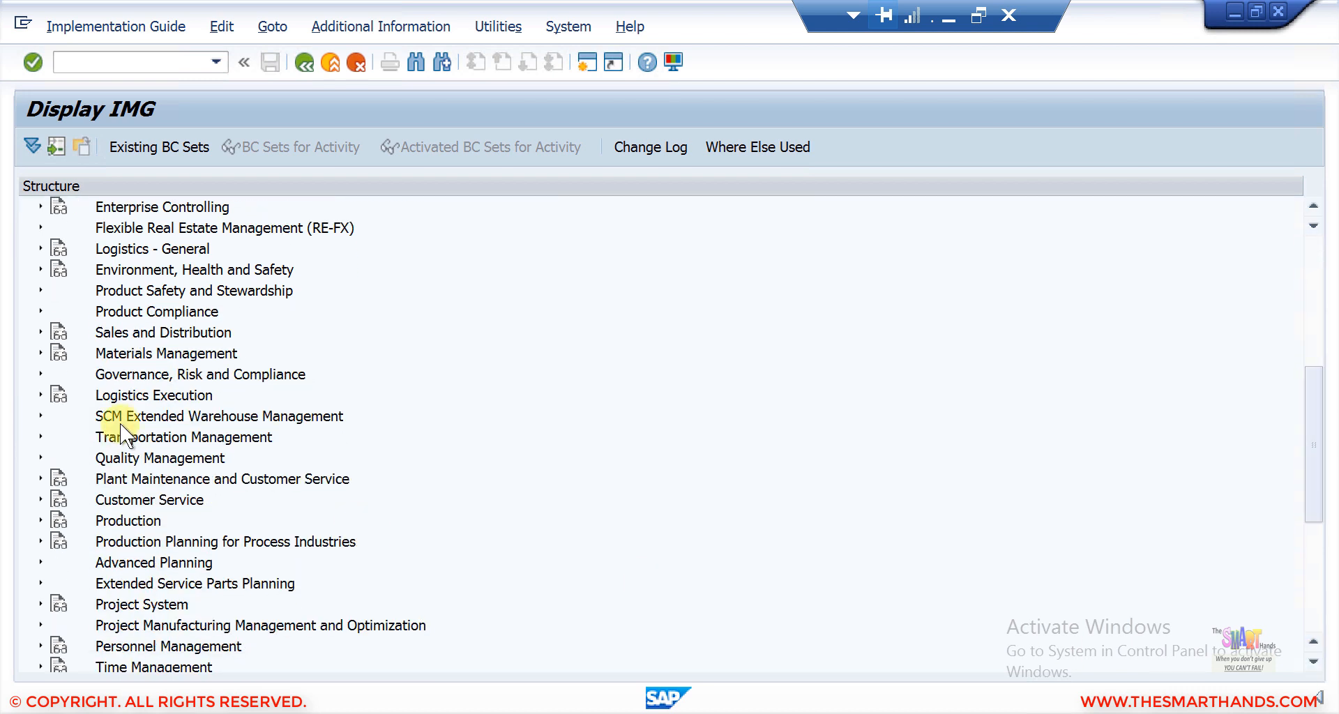
left_click(40, 331)
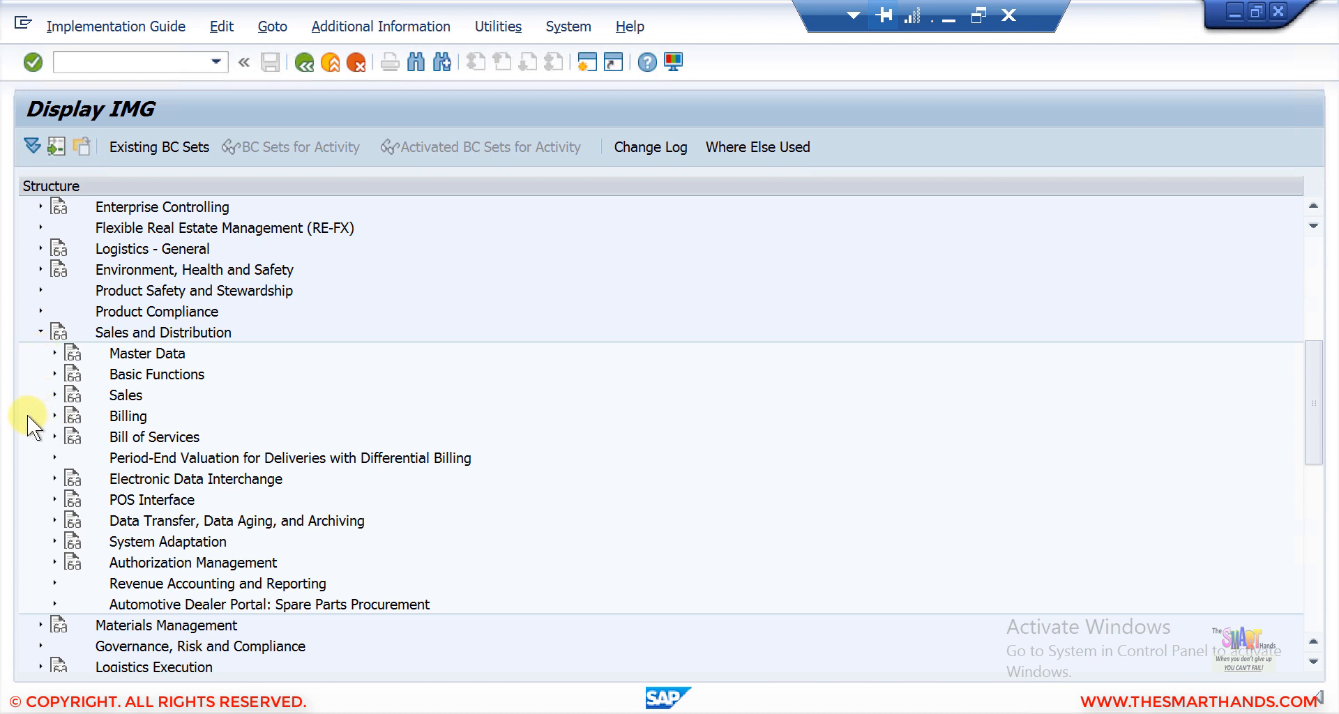
left_click(53, 352)
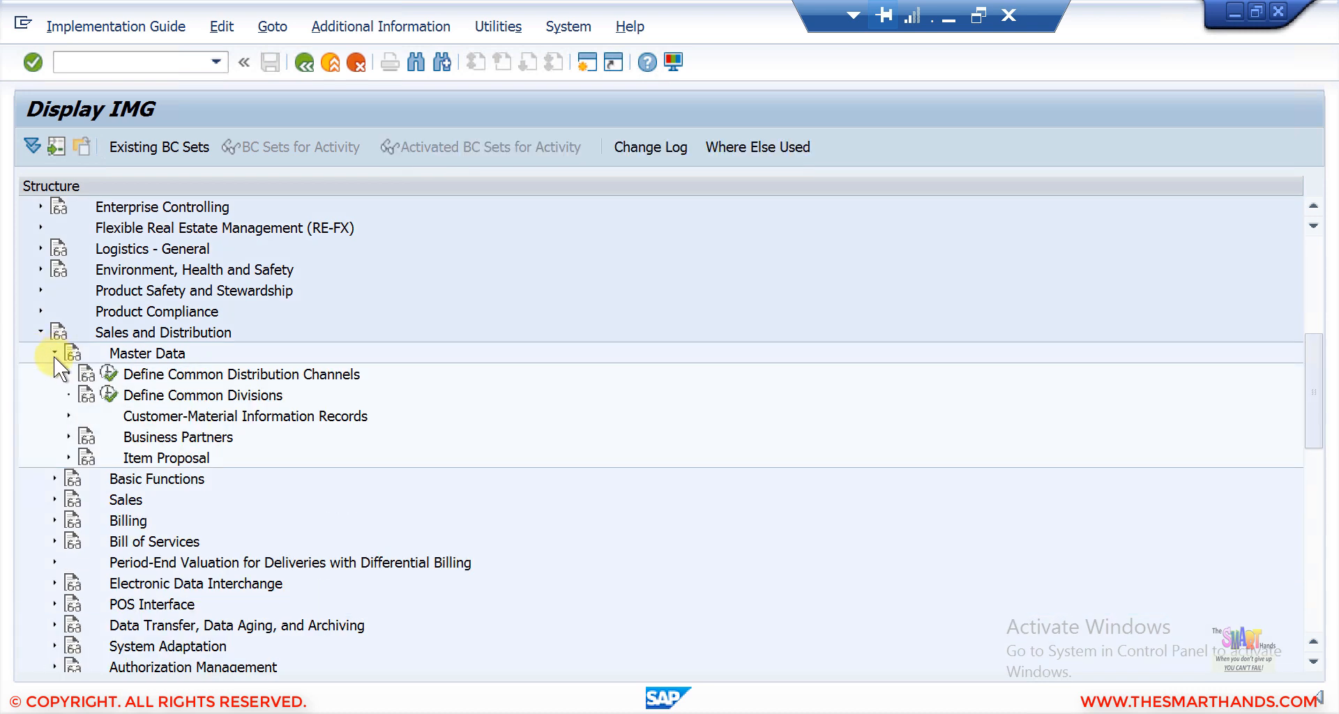
left_click(54, 352)
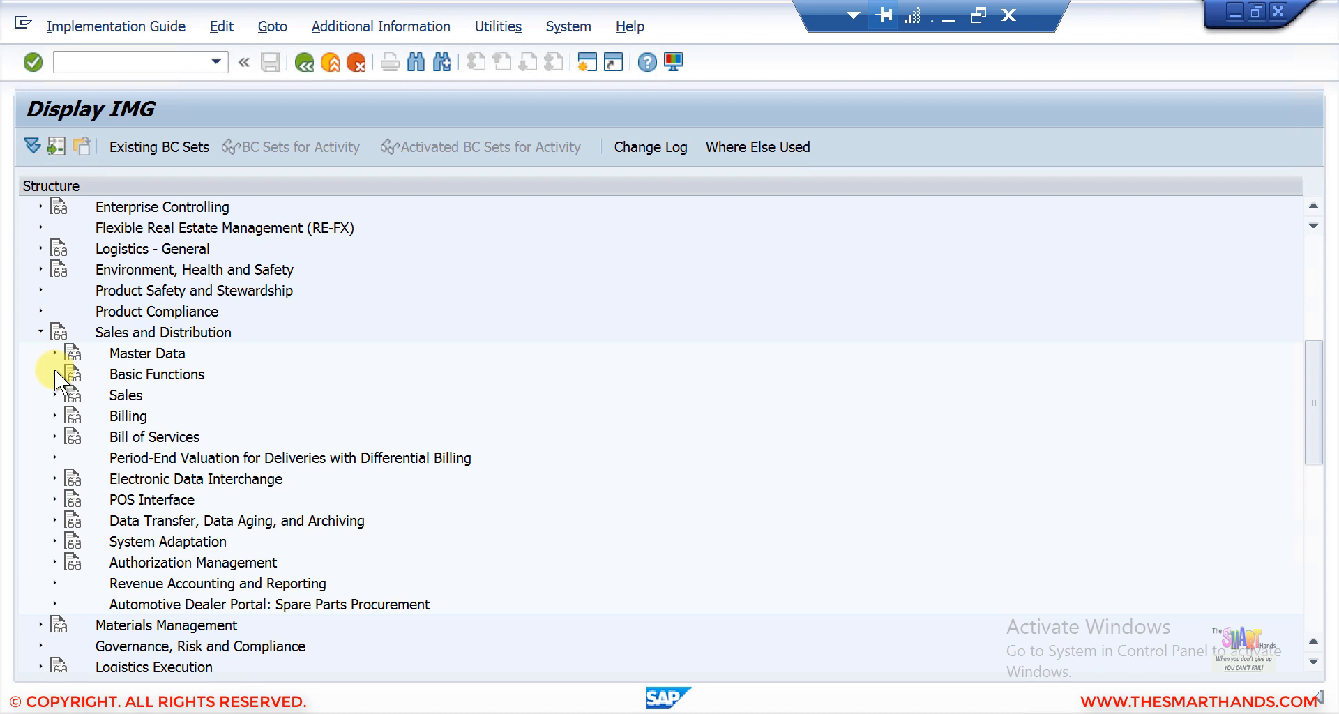
left_click(55, 373)
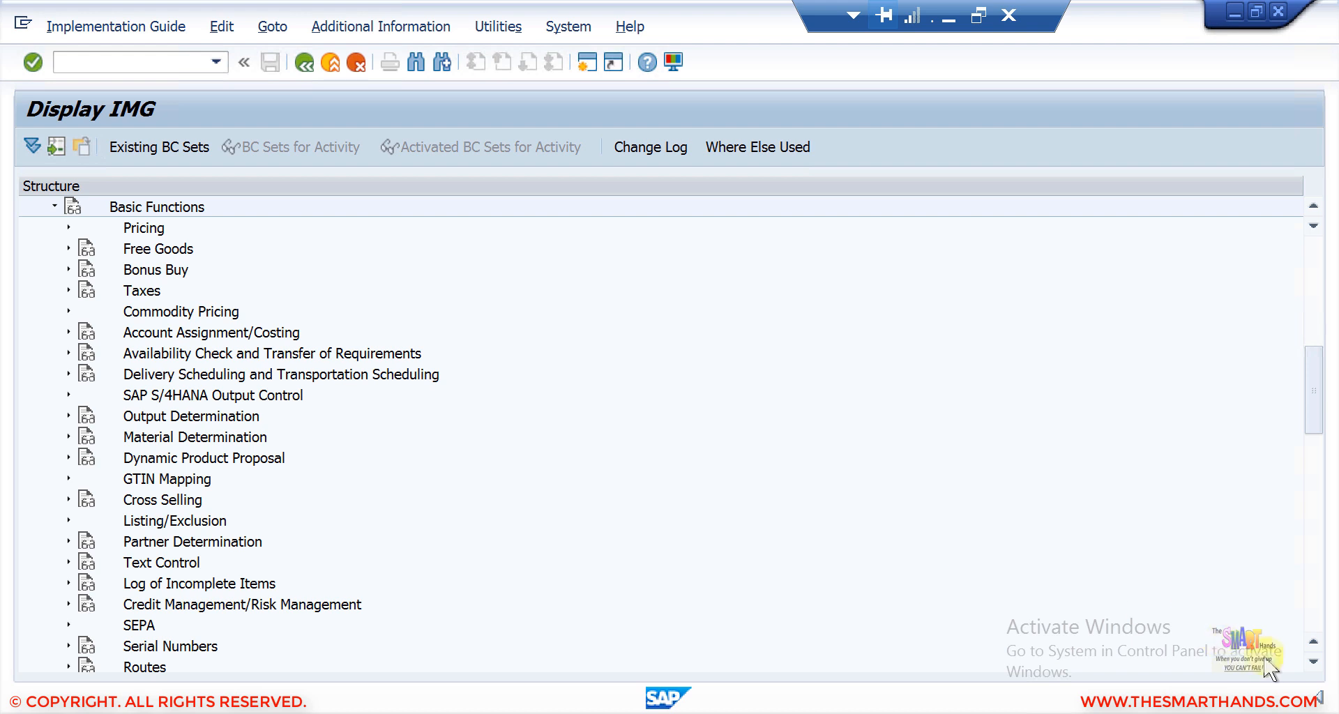
Open Define Routes and Stages under Routes, Define Routes within Basic Functions.
scroll(1313, 662, "down", 3)
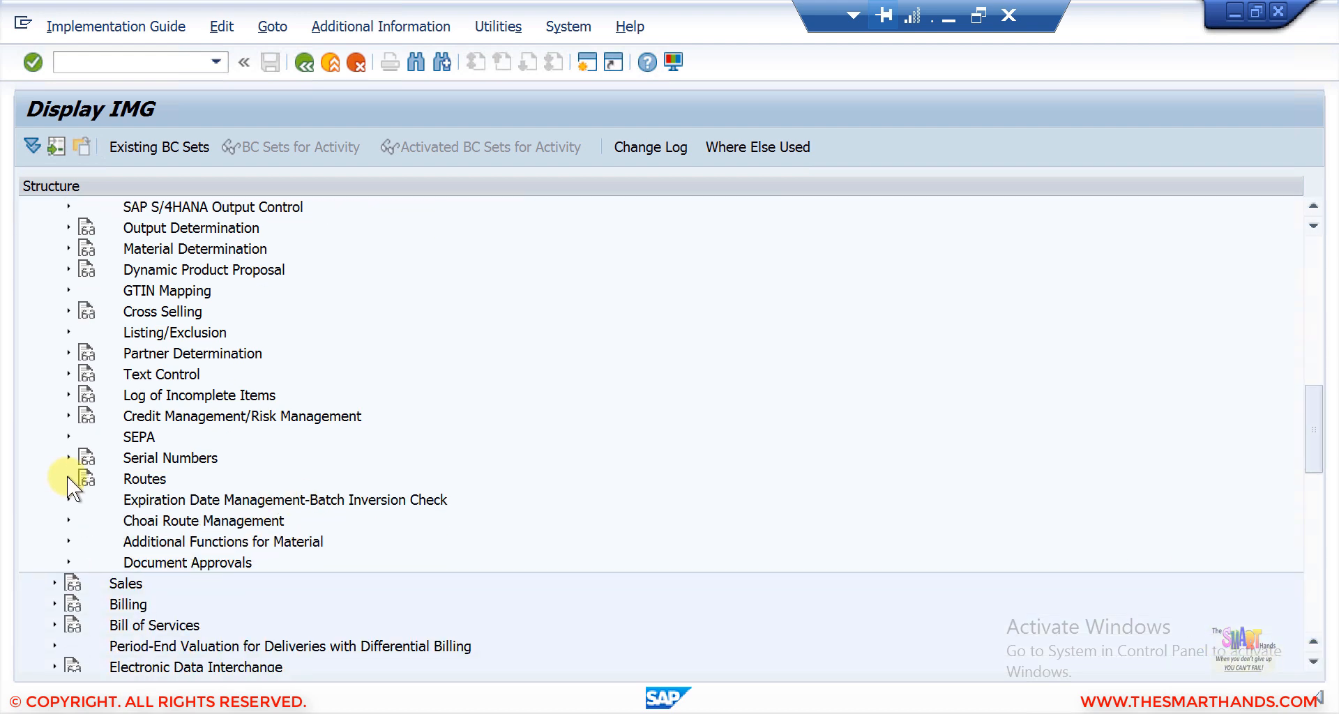
left_click(67, 477)
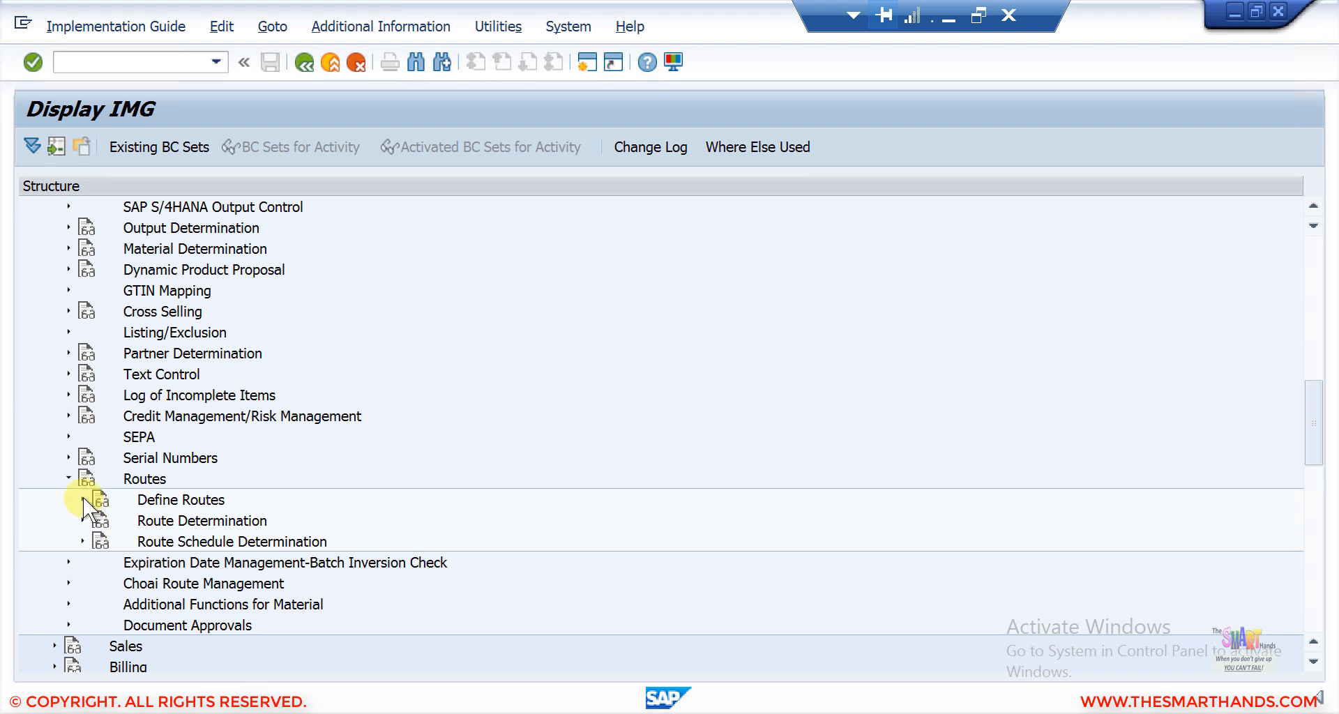
left_click(82, 498)
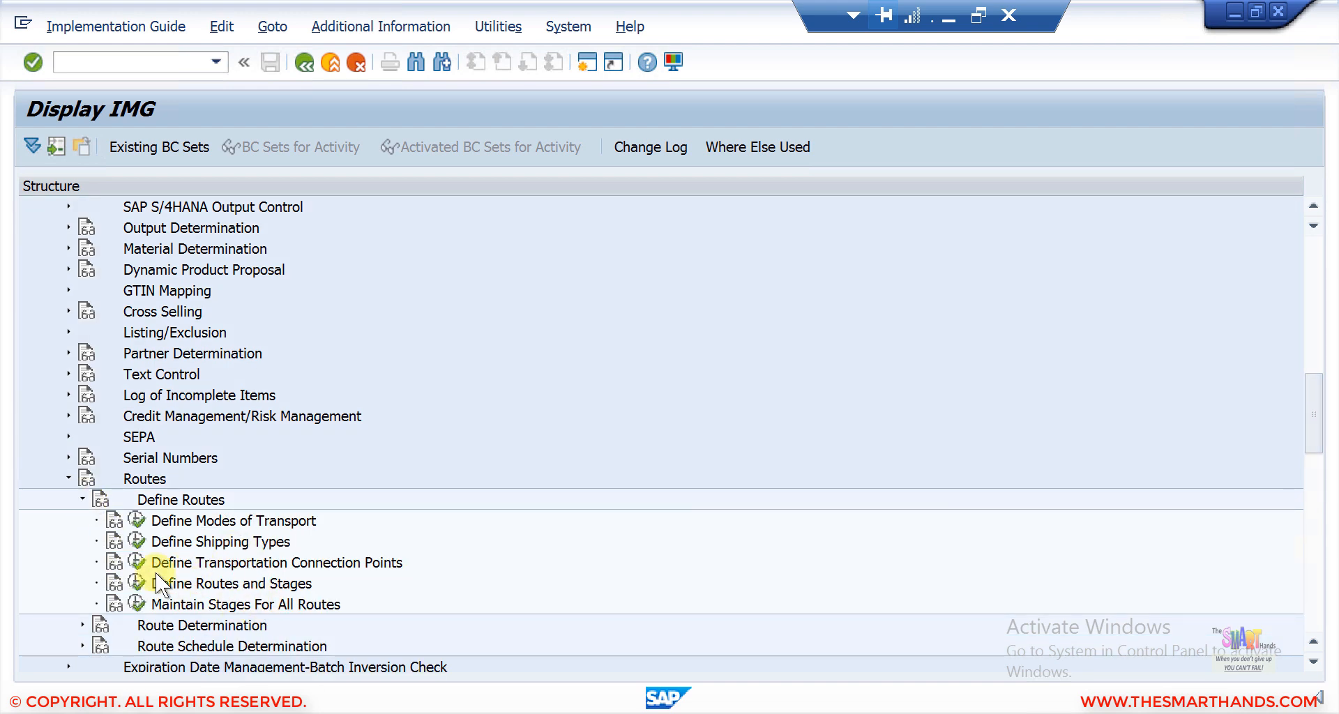
left_click(138, 580)
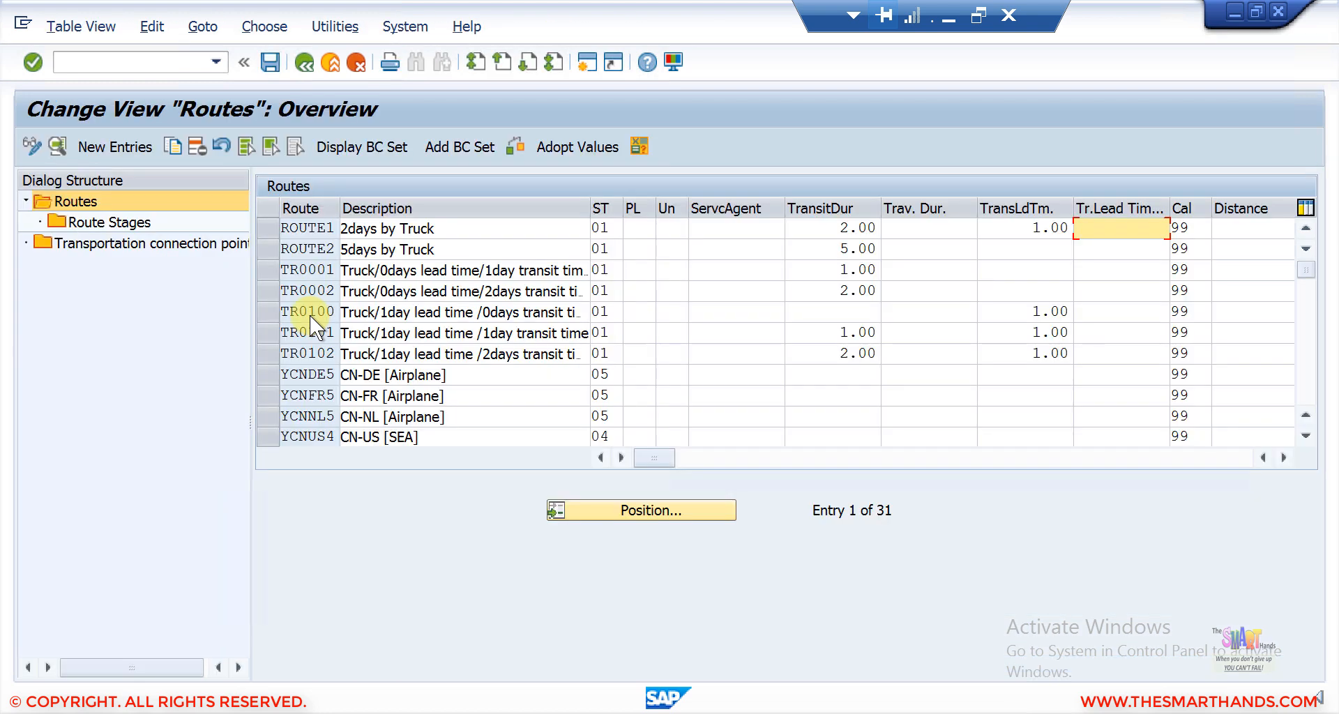
Set the factory calendar of route ROUTE1 to S1, Factory Calendar New York US, and save the route.
left_click(274, 220)
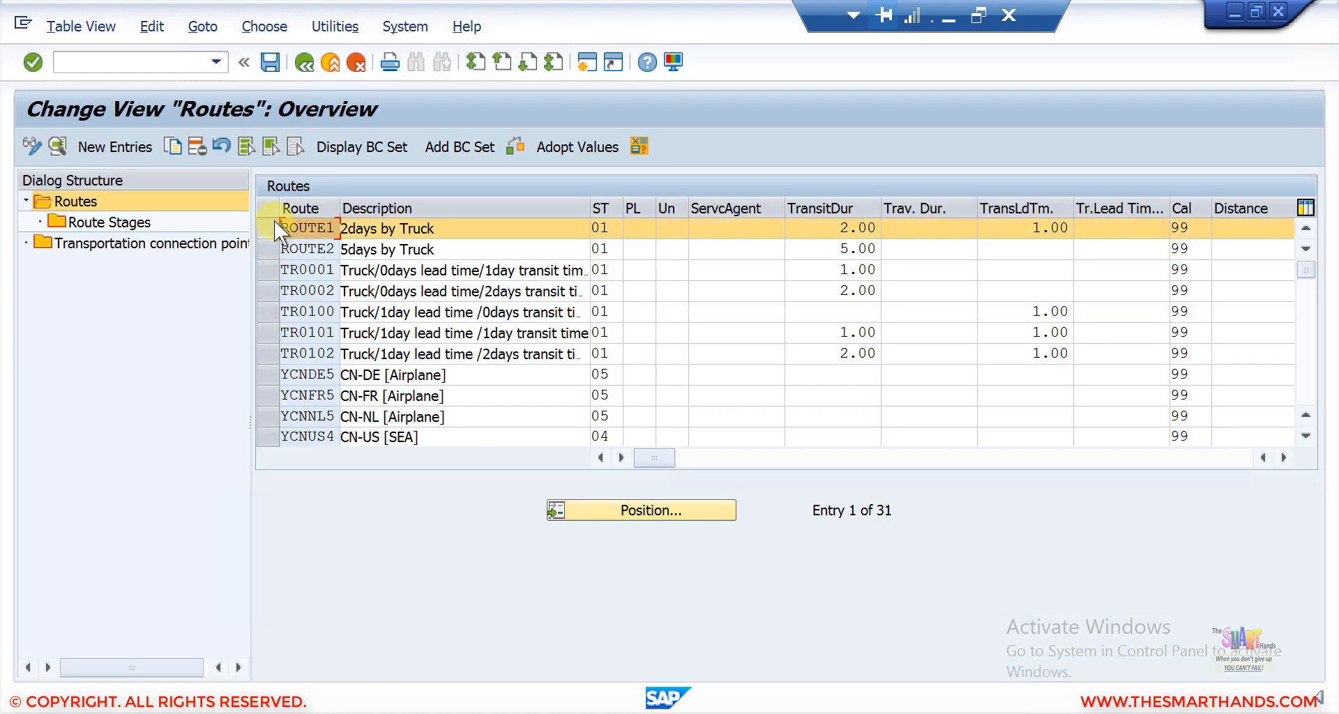
left_click(58, 147)
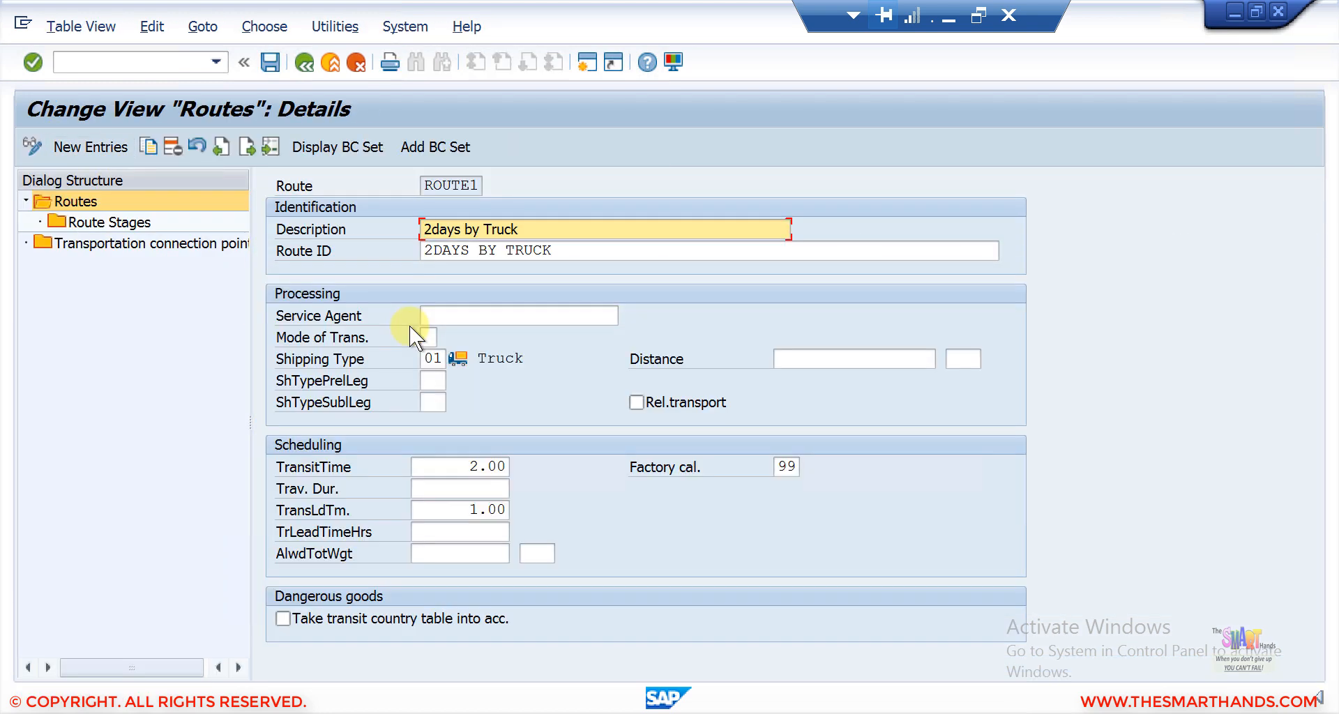
left_click(787, 465)
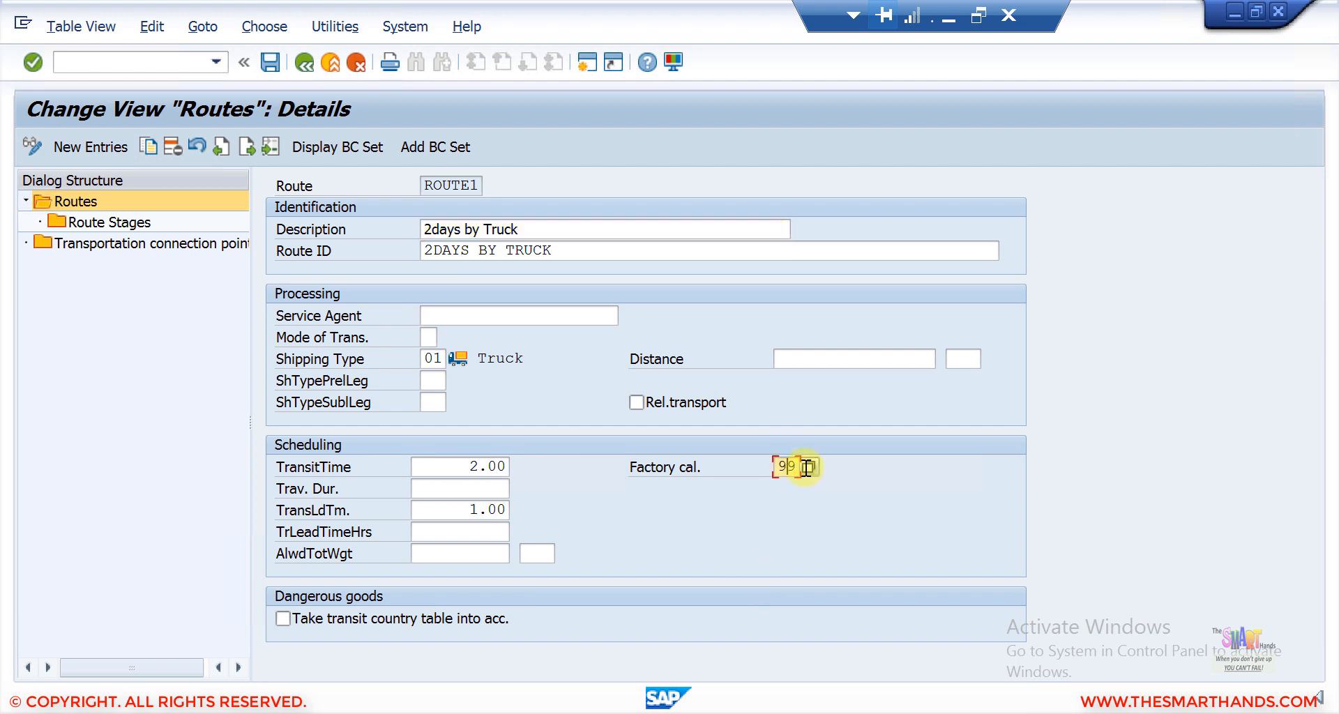
left_click(808, 465)
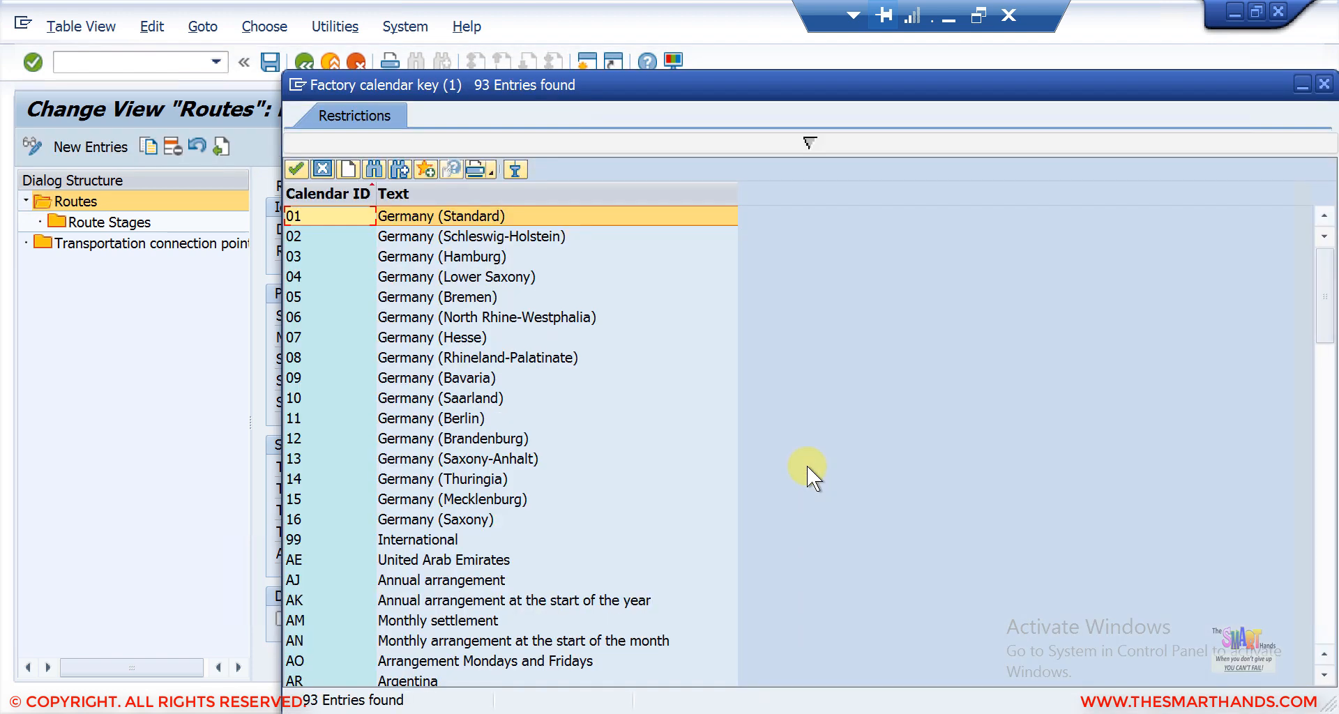
scroll(807, 466, "down", 7)
scroll(806, 466, "down", 8)
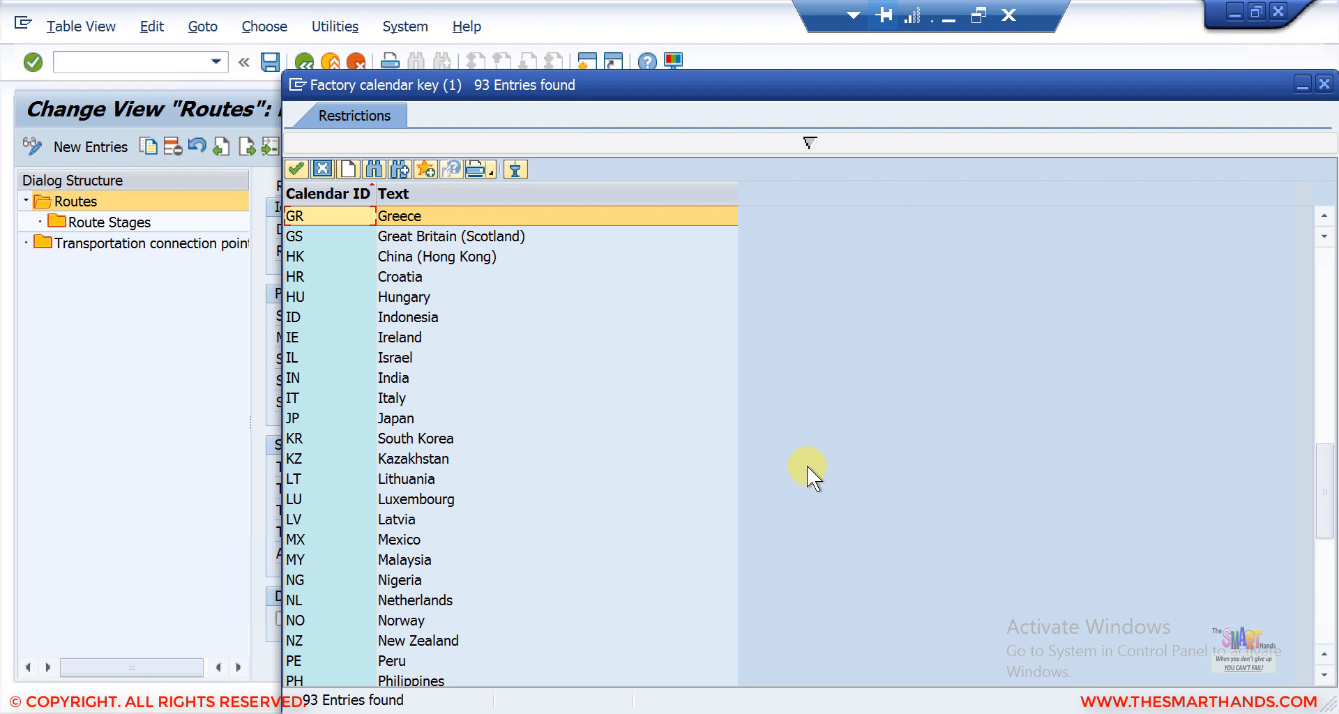
scroll(565, 327, "down", 8)
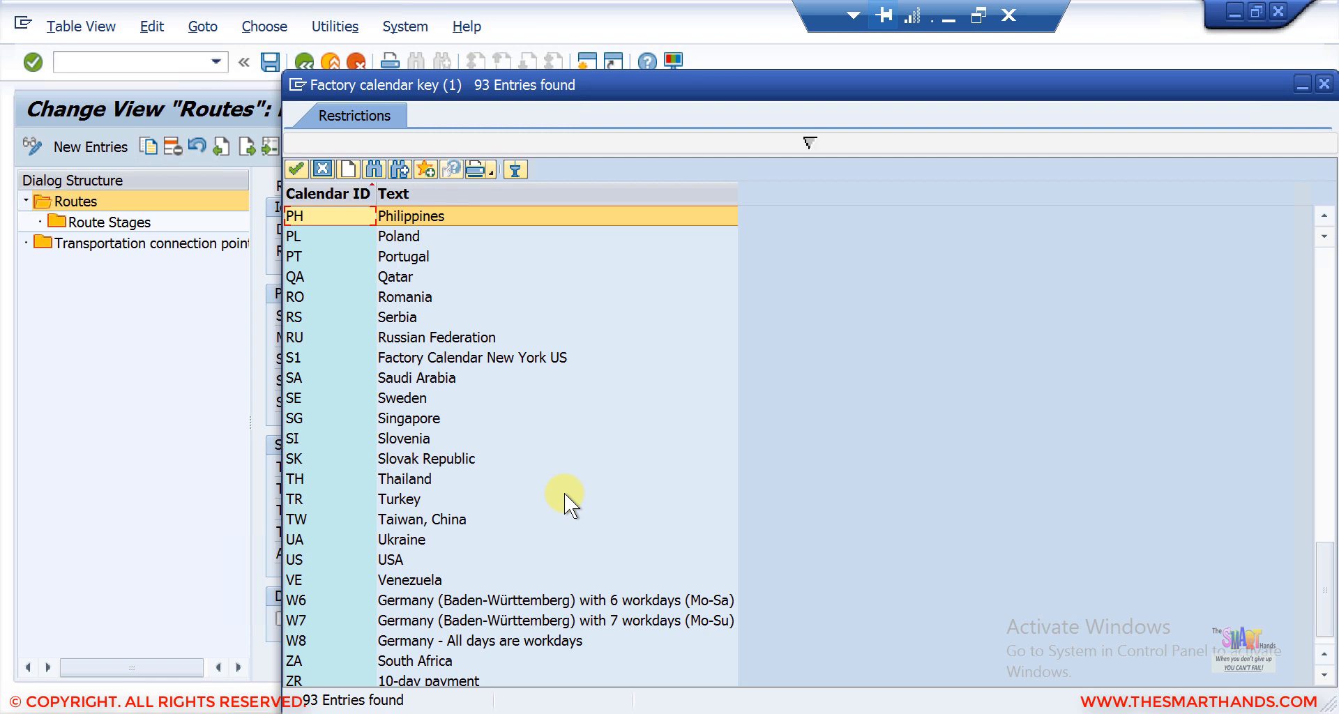
double_click(480, 358)
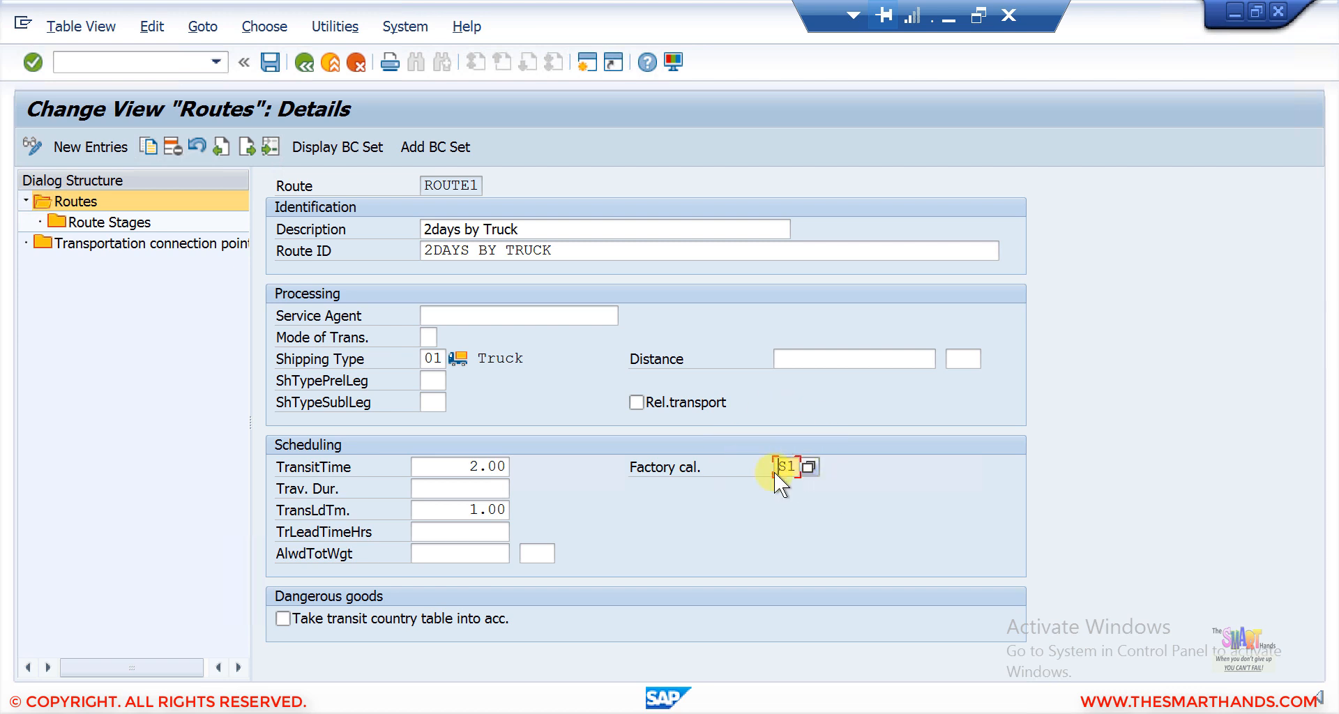
left_click(269, 58)
left_click(406, 370)
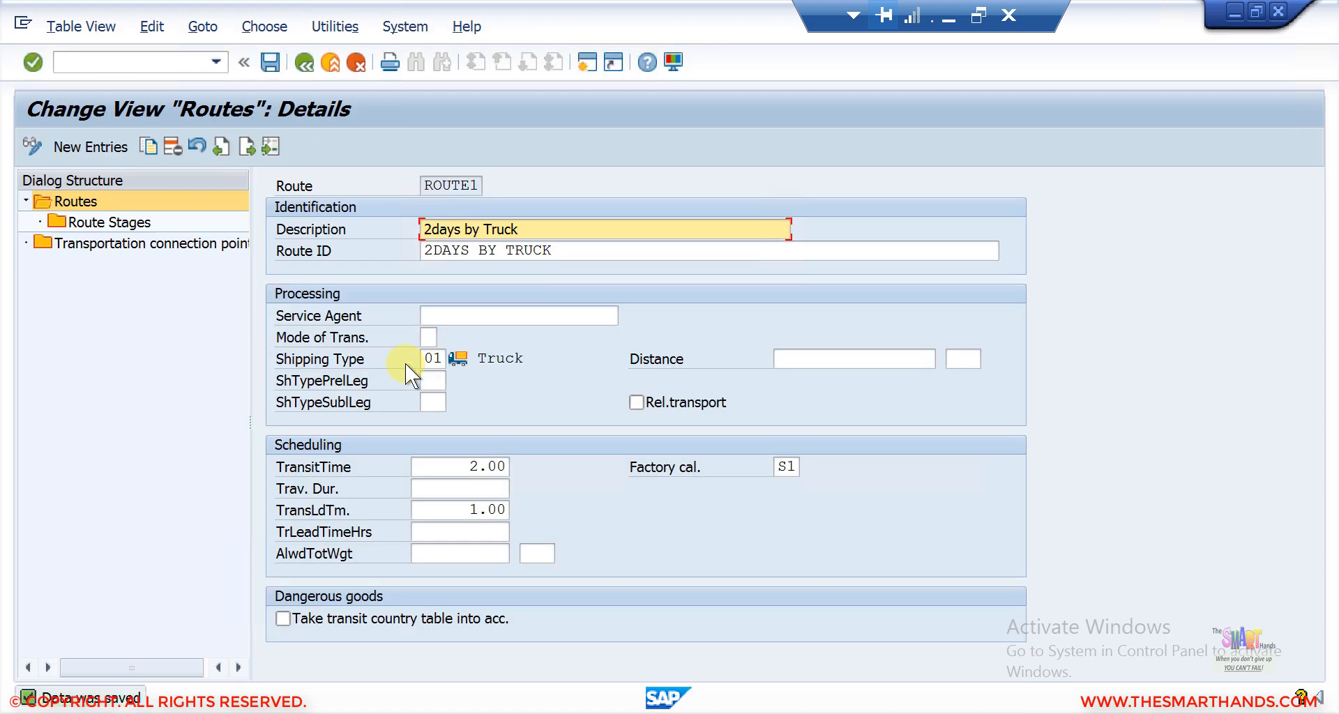